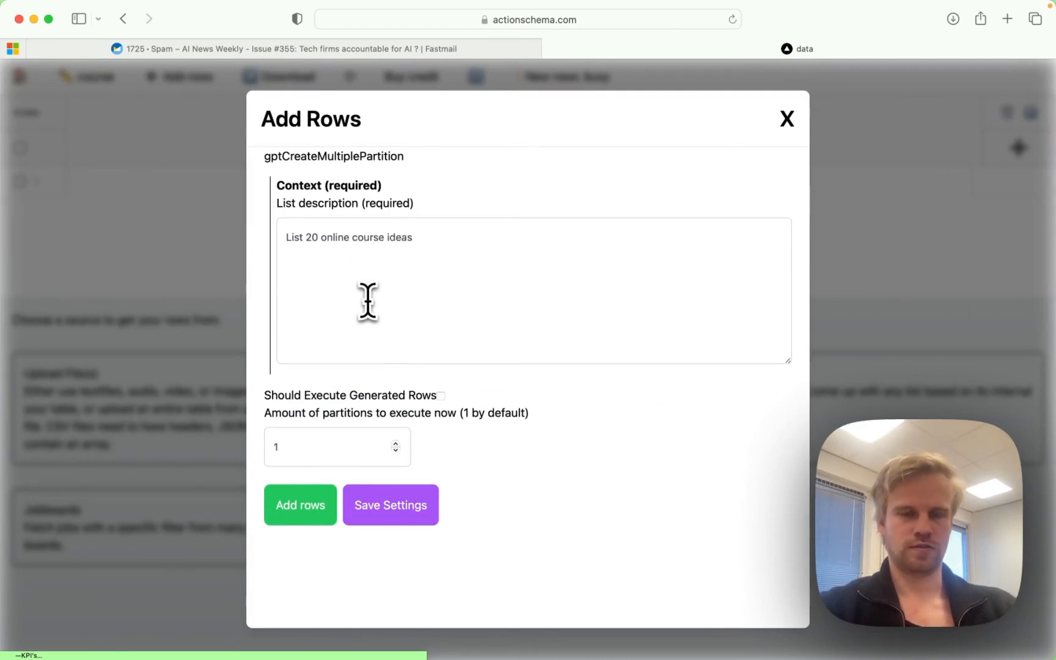
Reword the list description to "List 20 titles of creative ideas of potentially popular online courses"
click(322, 237)
text(titles of)
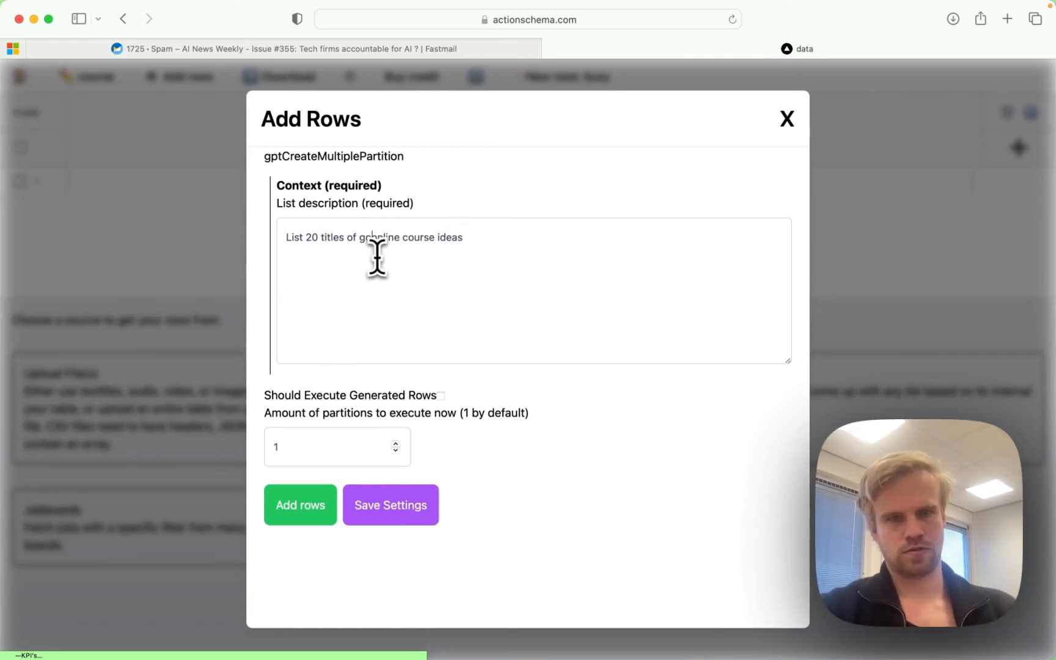
text(creative ideas )
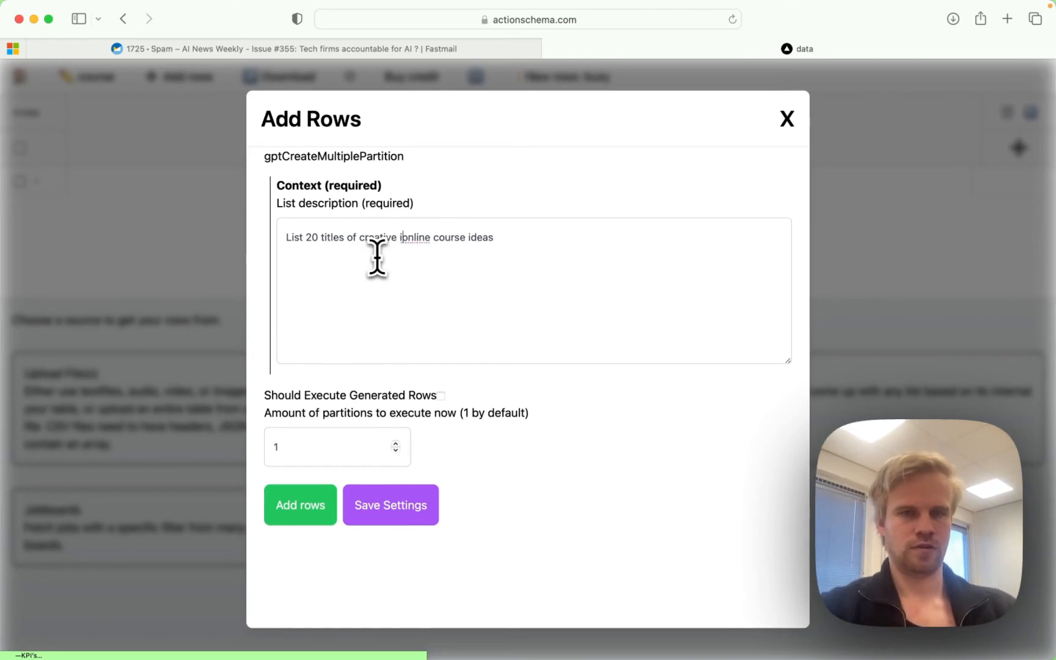
text(of )
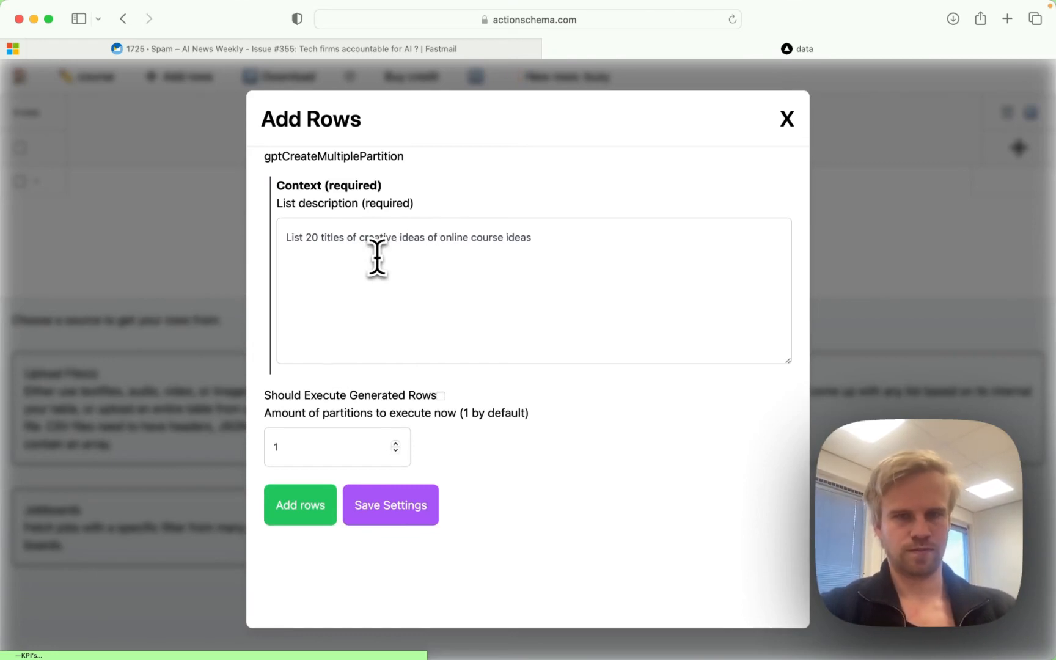
text(potentially po)
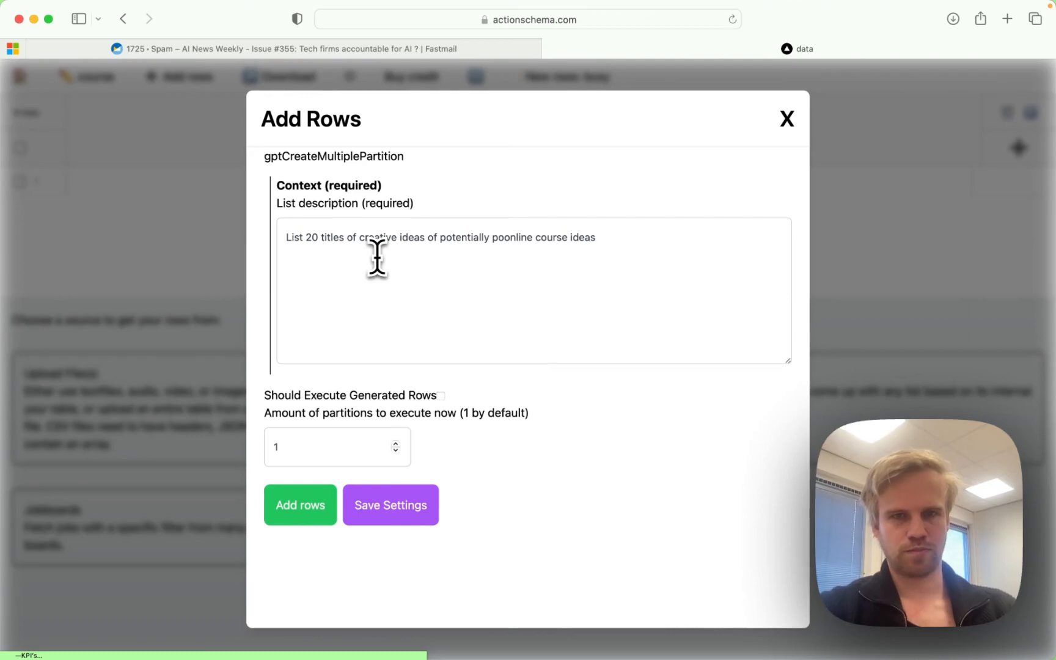
text(pula)
key(BackSpace)
text(lar)
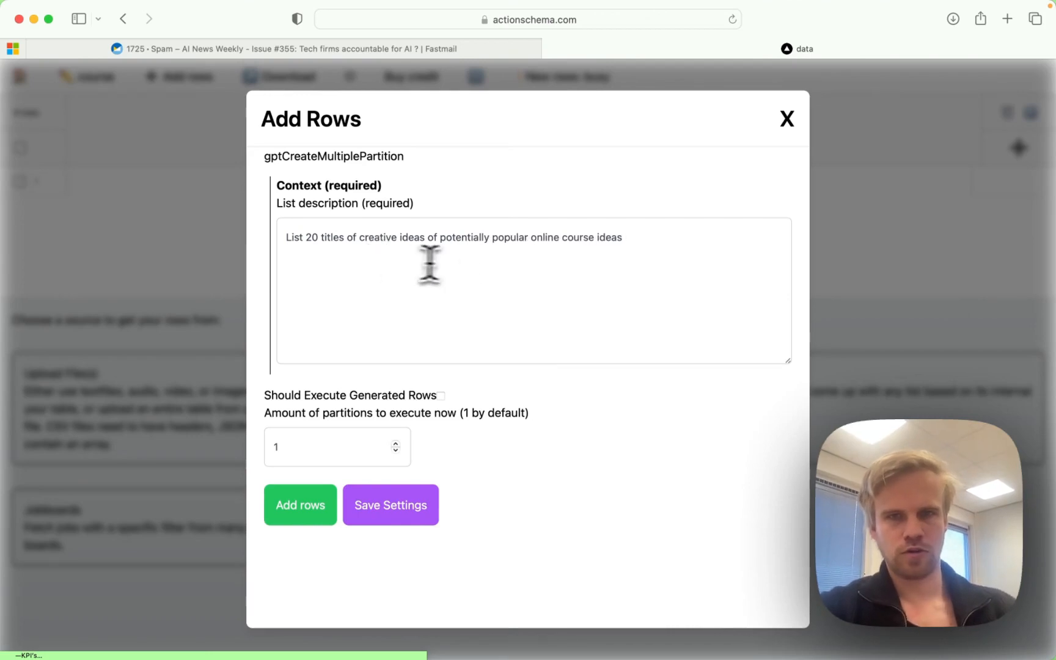
double_click(609, 237)
key(BackSpace)
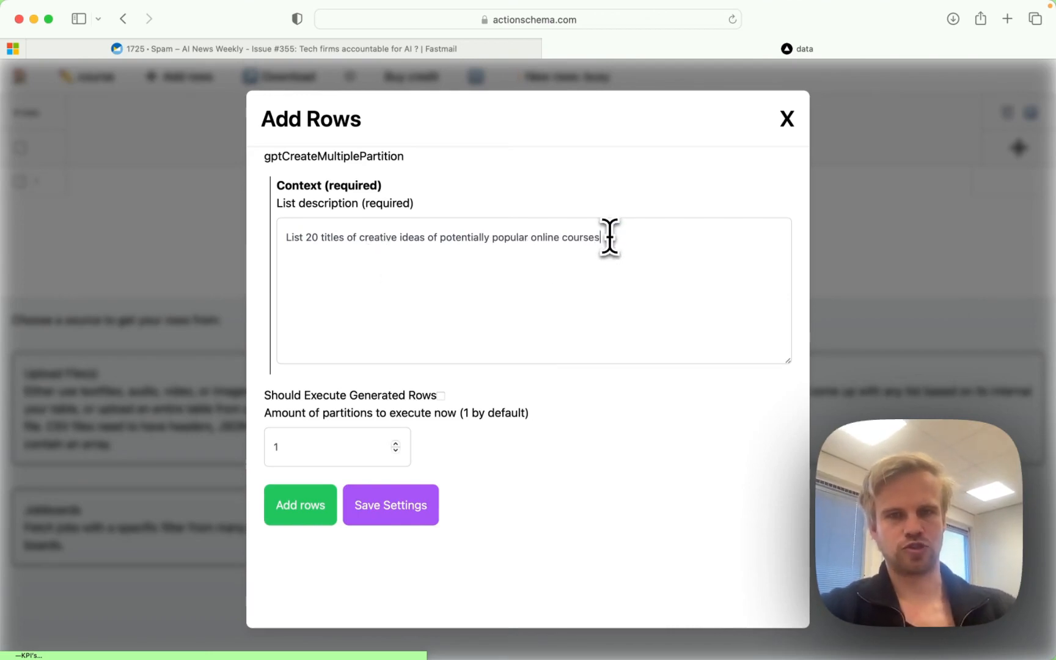
Save the row settings and generate the rows from the list description
click(401, 518)
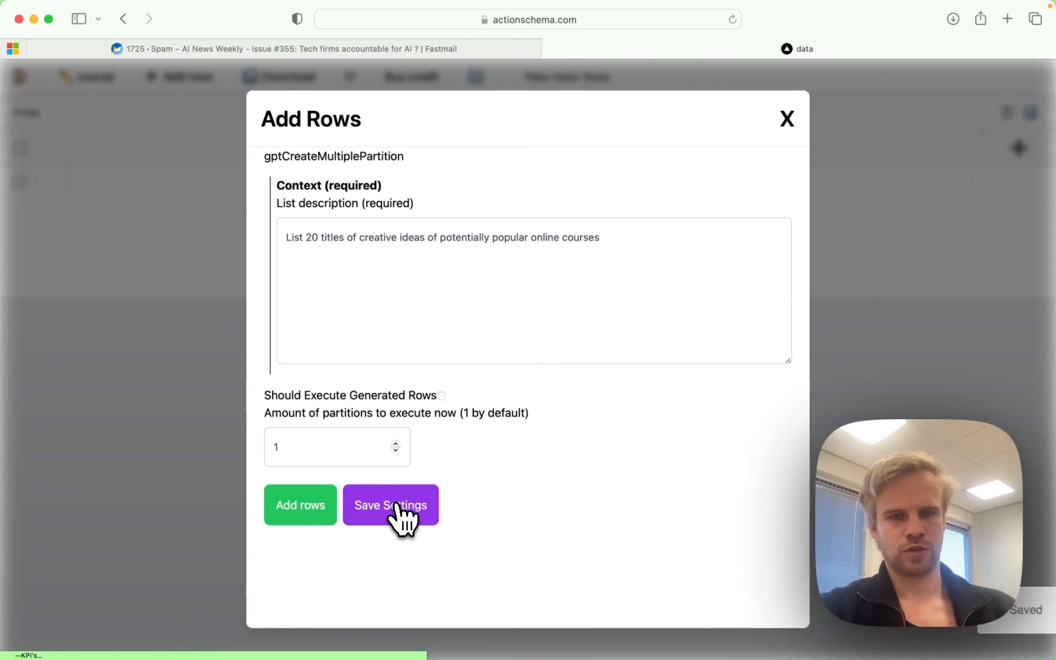
click(312, 497)
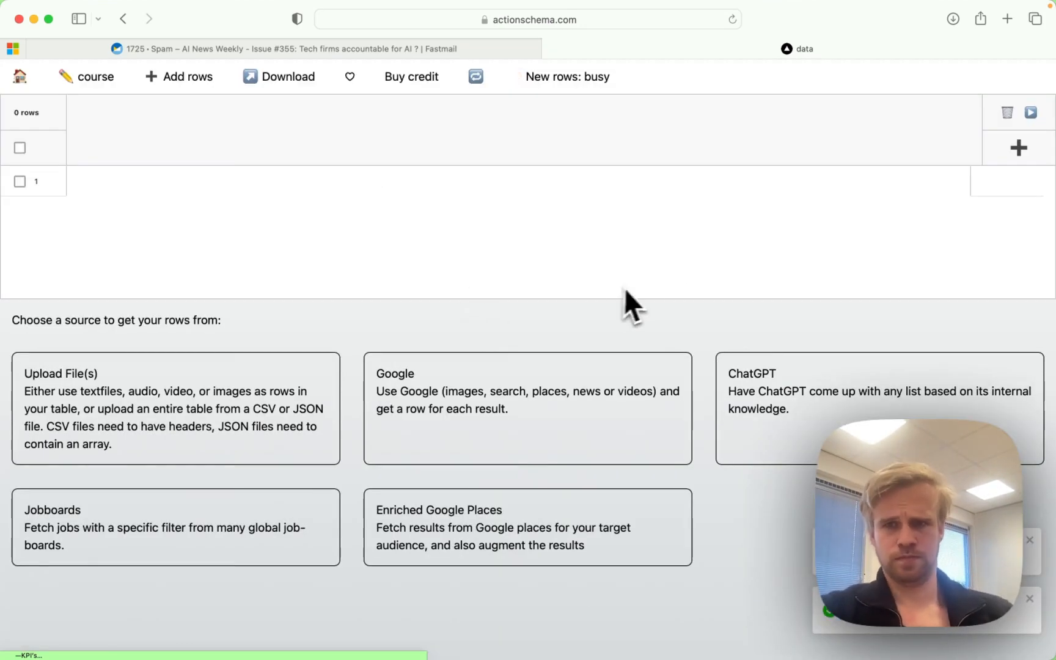
key(super+Tab)
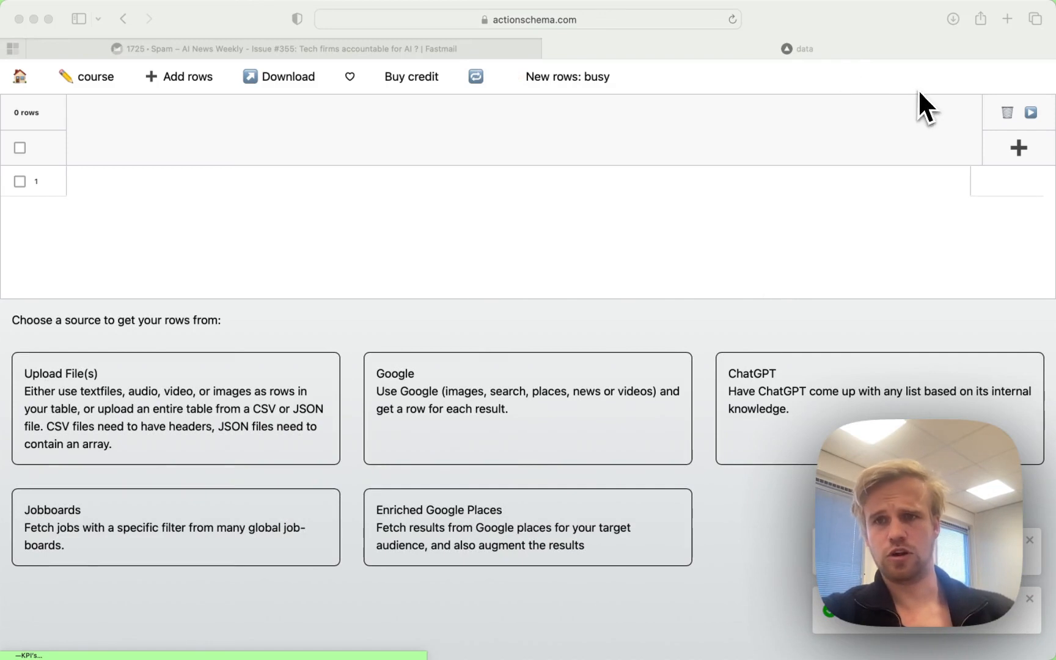
click(471, 206)
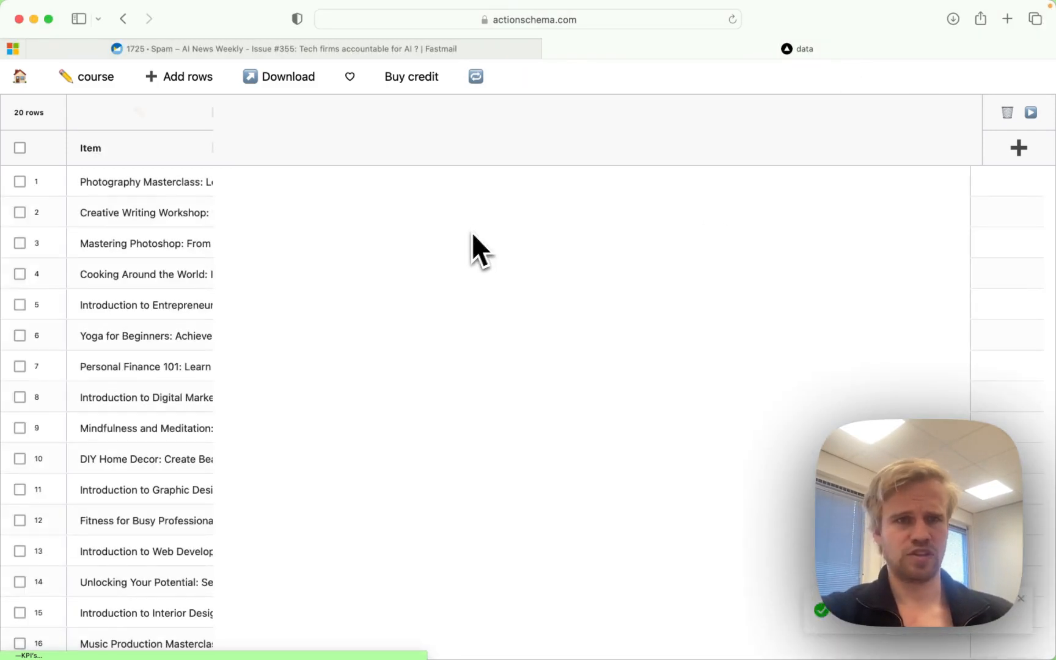
Widen the Item column so the full course titles fit, and look through the generated list
drag(214, 113, 460, 165)
scroll(343, 275, down, 2)
scroll(293, 325, down, 4)
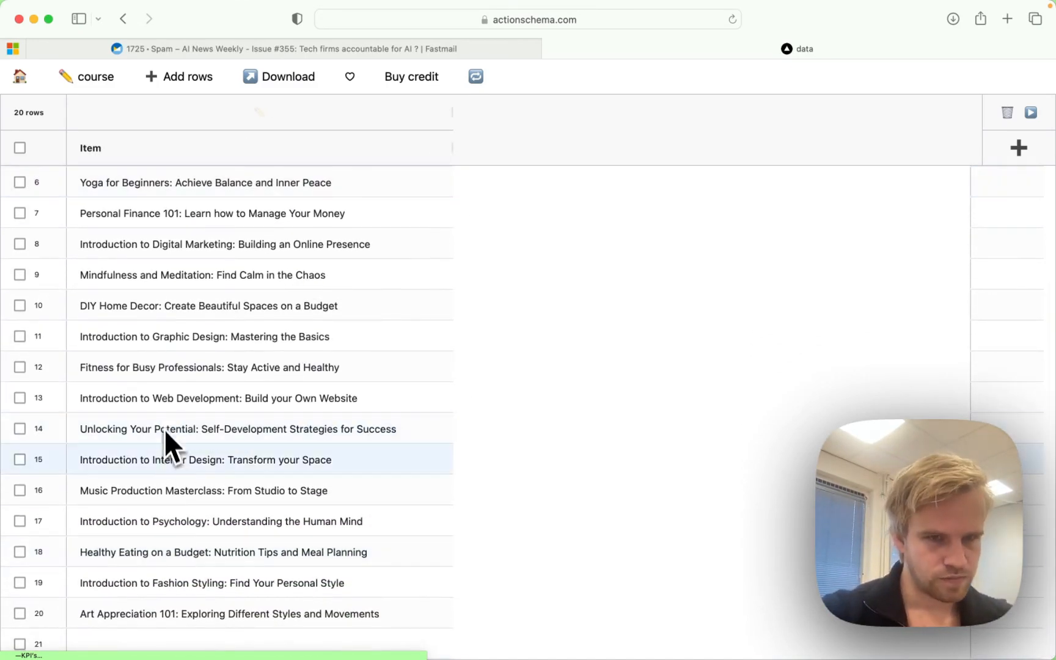
scroll(148, 608, up, 5)
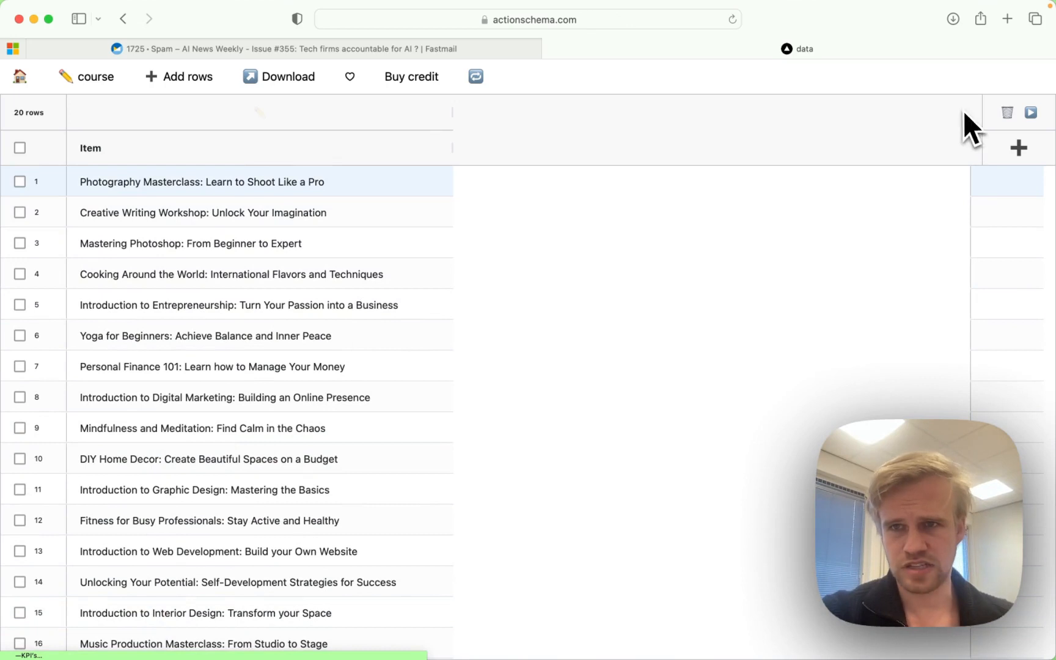
Add a new column to the table, described as "summary"
key(super+Tab)
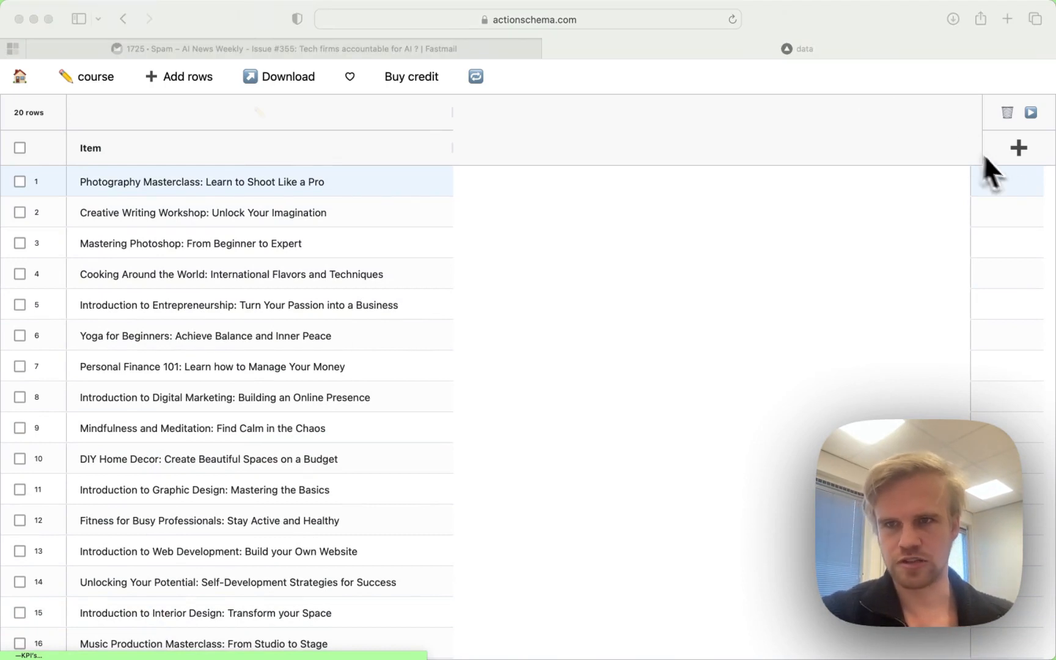
click(1019, 150)
click(1018, 149)
text(s)
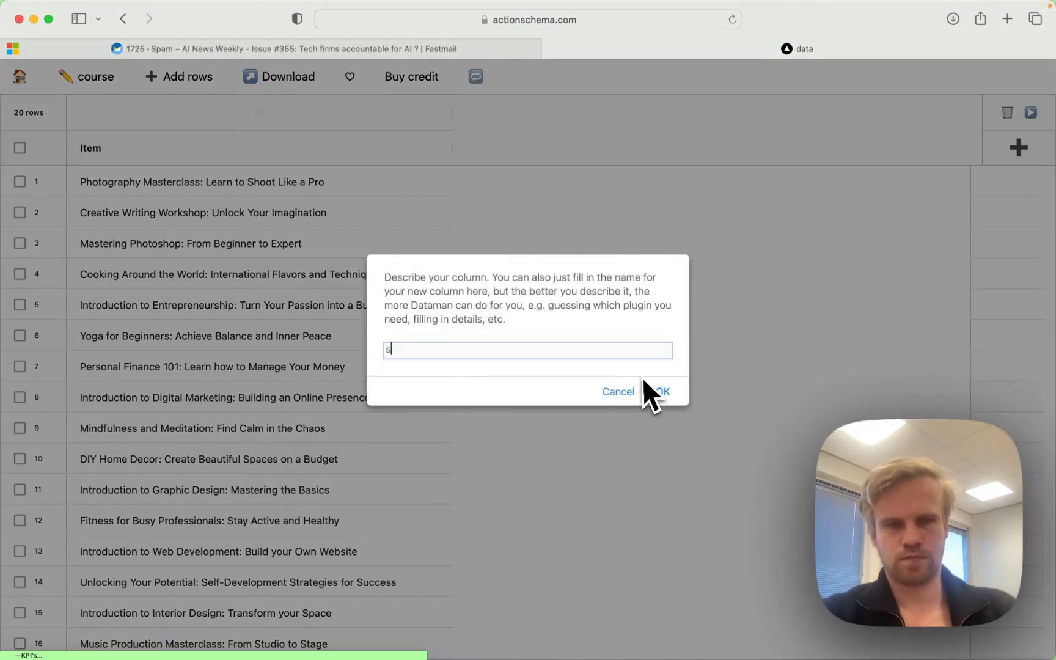
text(ummary)
key(Return)
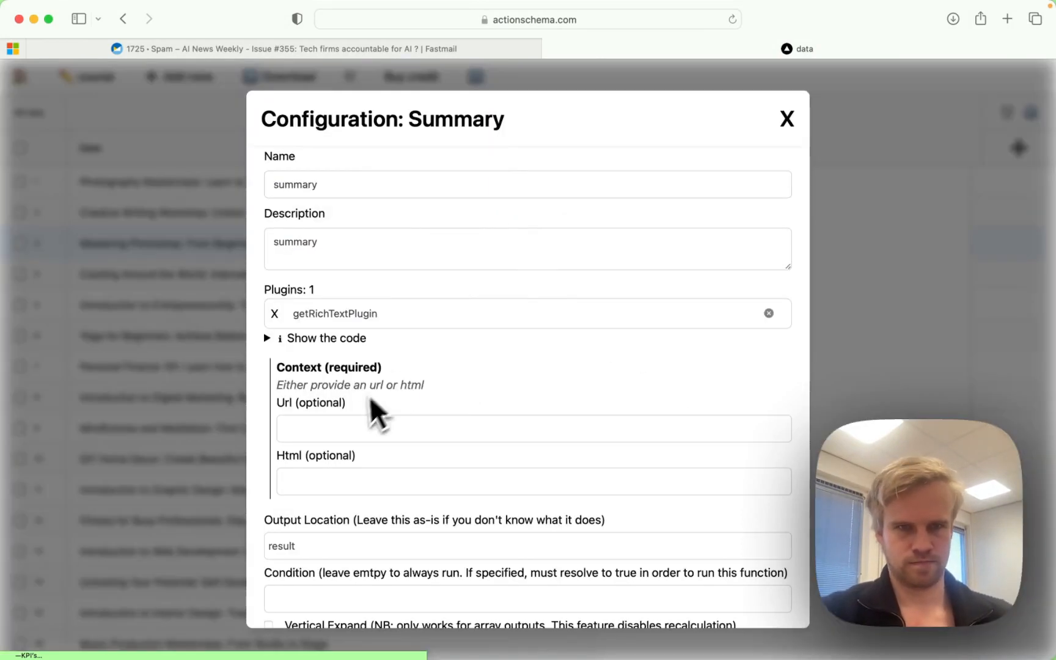
Replace the summary column's plugin with chatGptPlugin
click(337, 313)
text(cha)
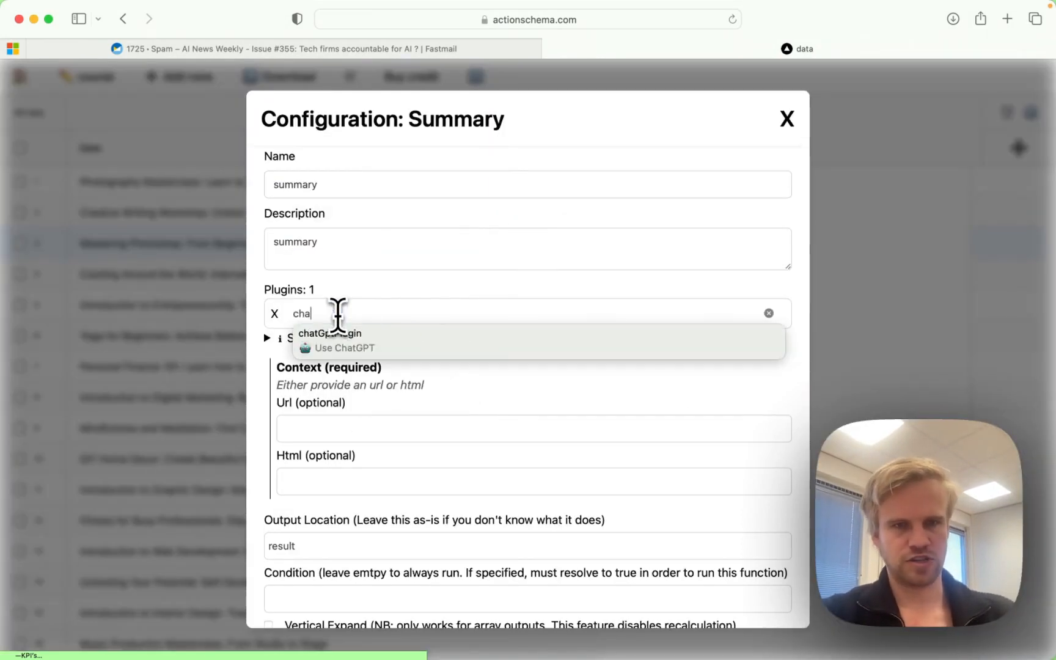
click(341, 353)
Write the prompt description "I want to create a course with the title " ${item} "", followed by a separate line "Create a summary"
click(351, 418)
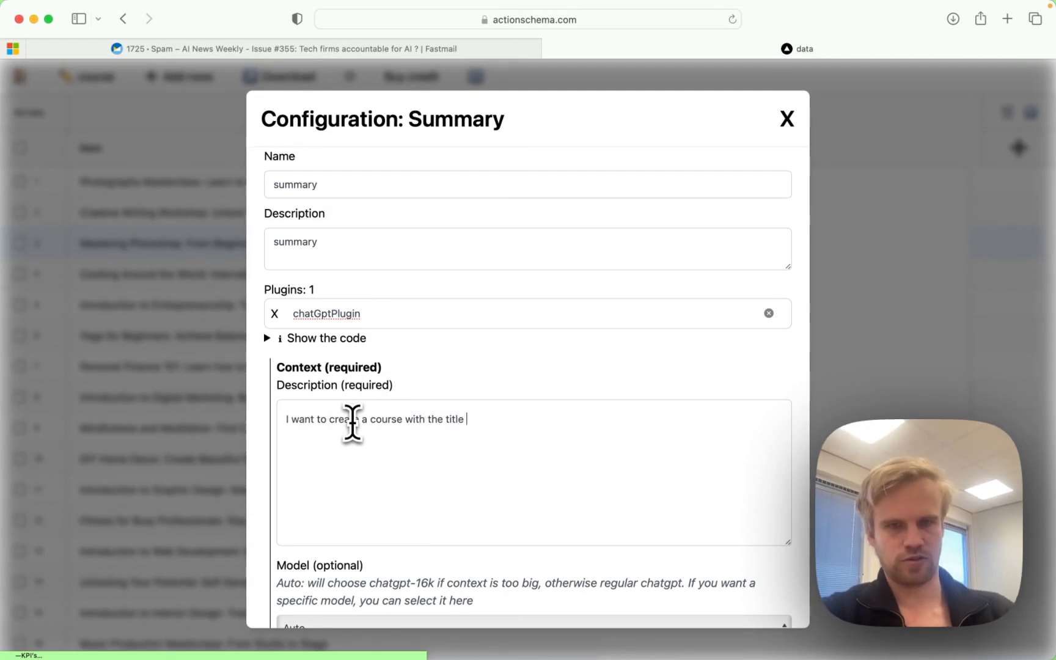
text(I want to create a course with the title " $)
click(296, 572)
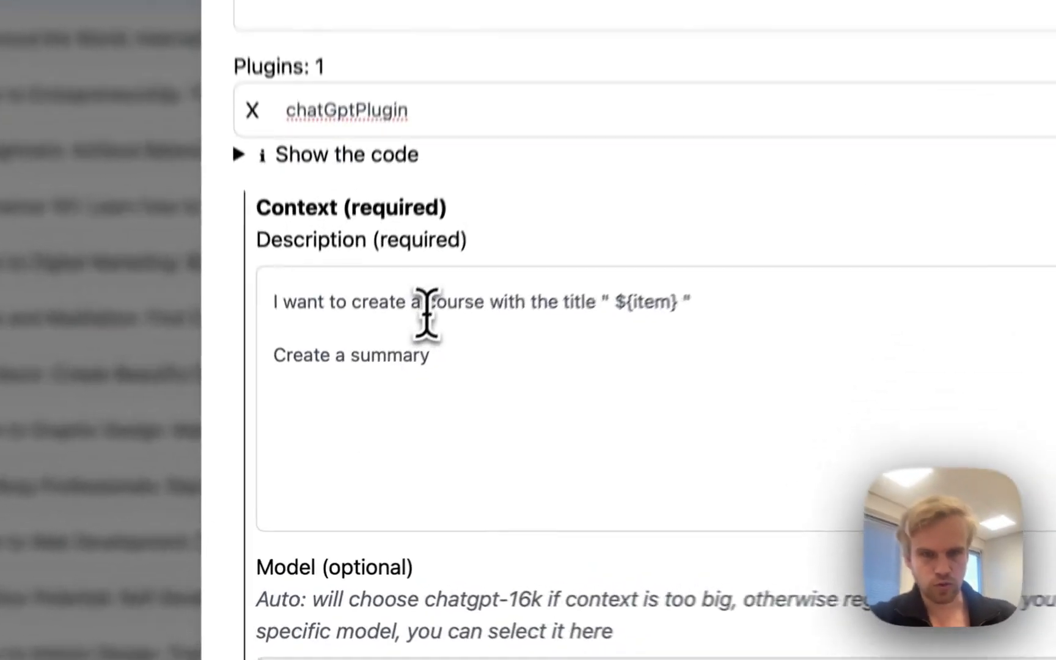
Change "a course" to "an online course" in the first line of the prompt
click(370, 420)
text(onlin)
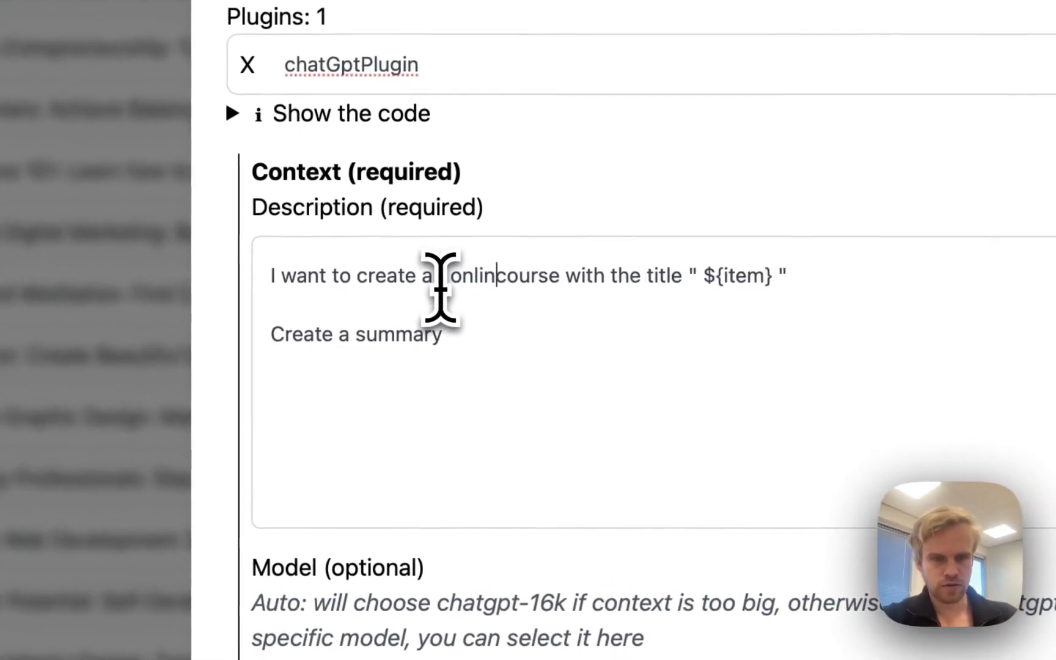
text(e)
click(435, 278)
text(n)
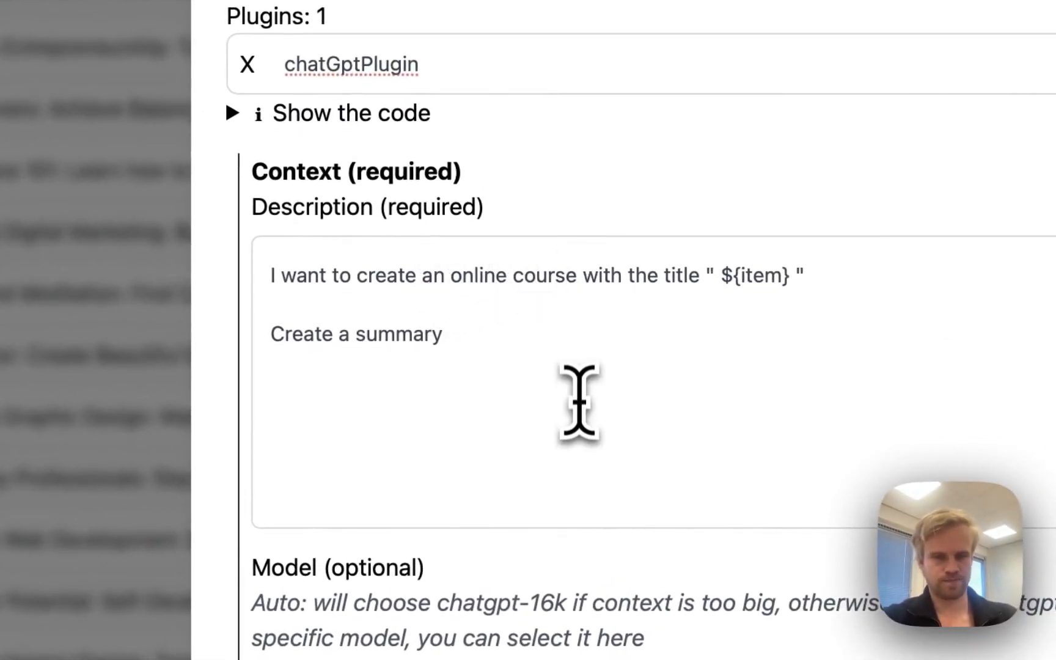
text( for)
key(BackSpace)
key(BackSpace)
key(BackSpace)
key(BackSpace)
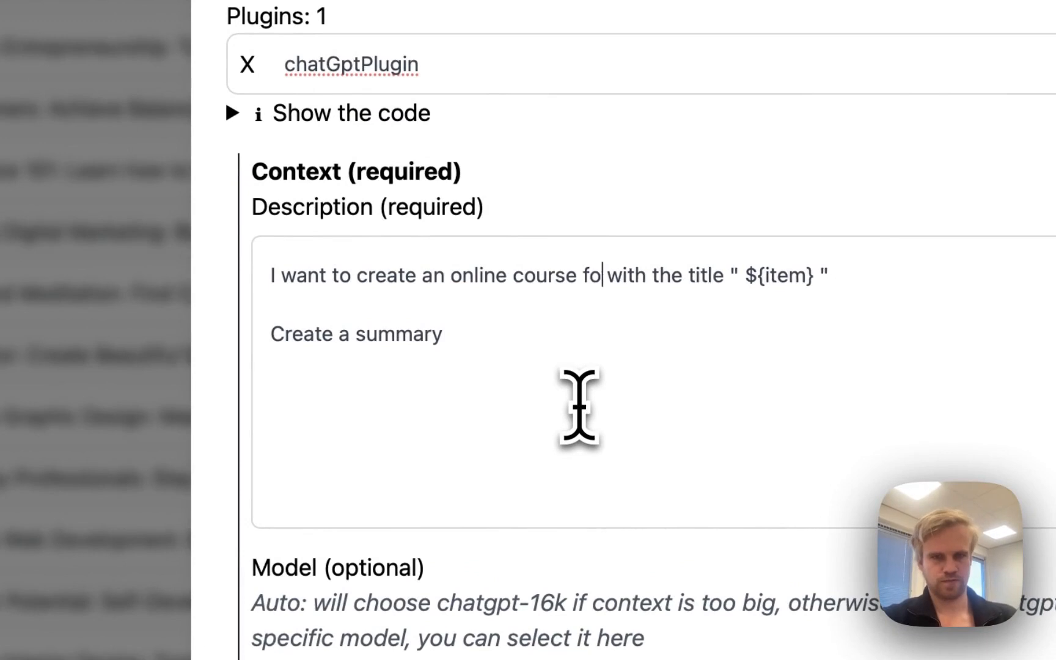
Complete the prompt's second line as "Create a summary of 4 sentences of the contents of the course."
click(629, 409)
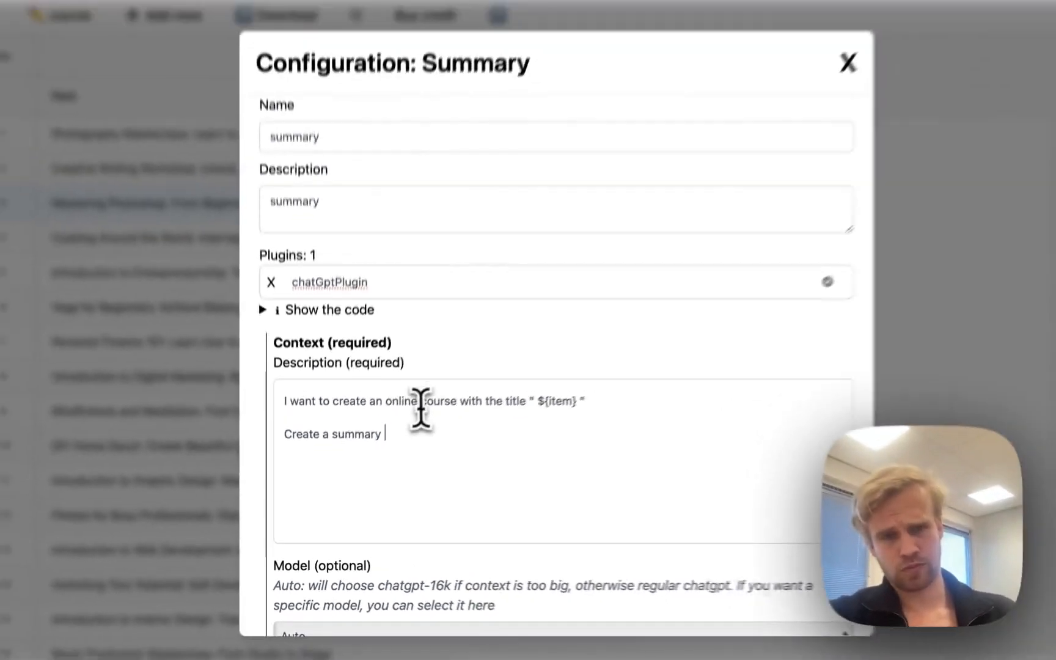
text(of)
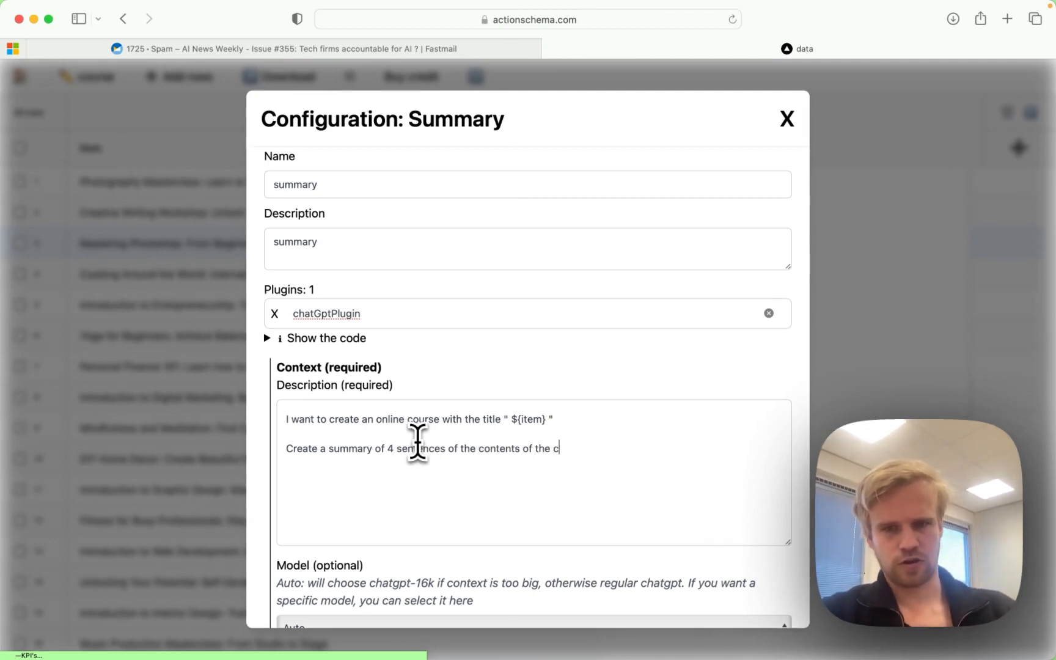
scroll(476, 369, down, 3)
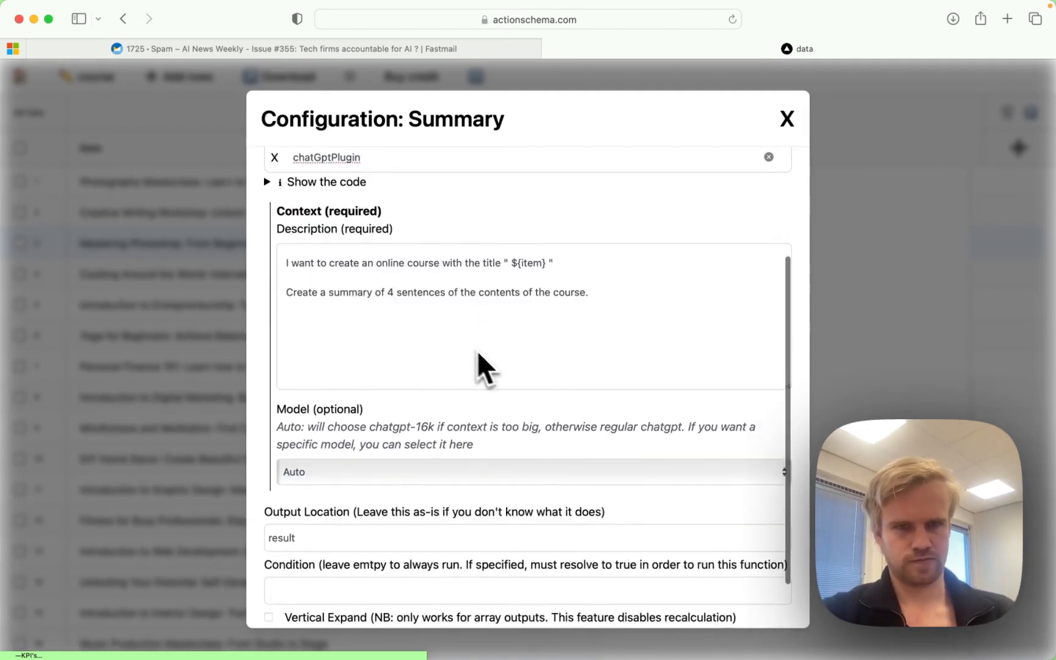
scroll(440, 348, up, 3)
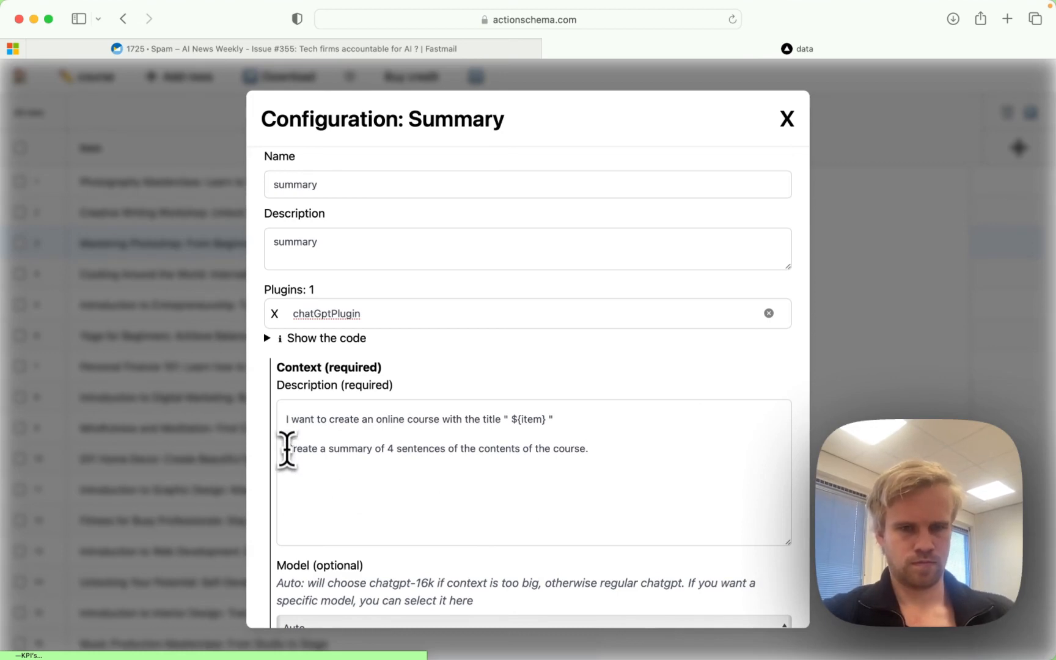
Insert "You are an expert course creation AI." at the start of the prompt and save the column configuration
click(284, 419)
text(You are )
text(an expert)
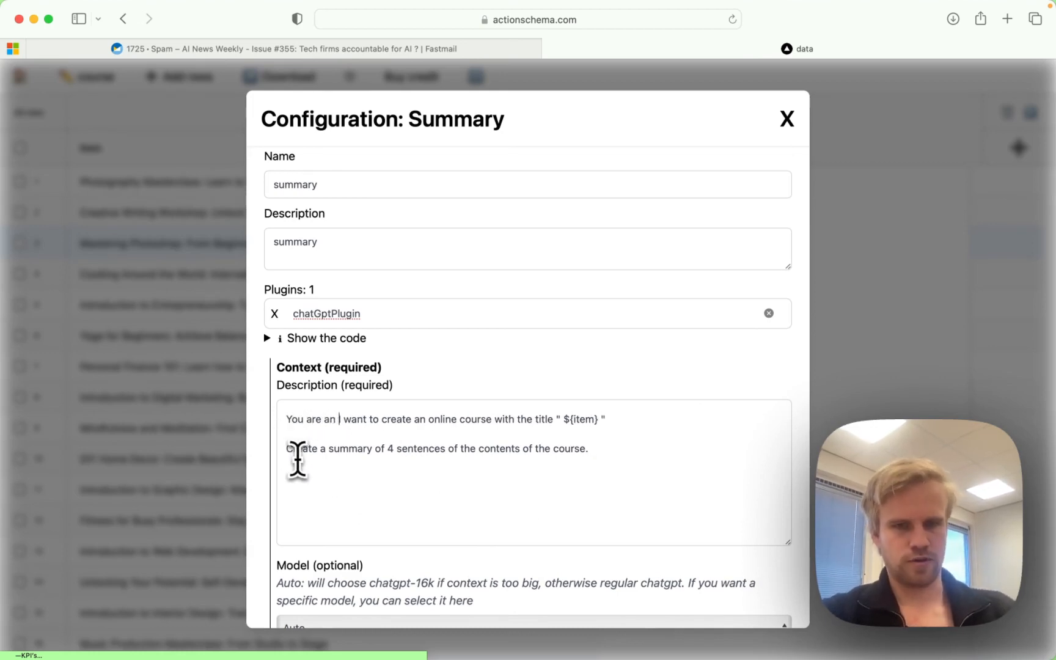
key(BackSpace)
key(BackSpace)
key(BackSpace)
text(ert tcours)
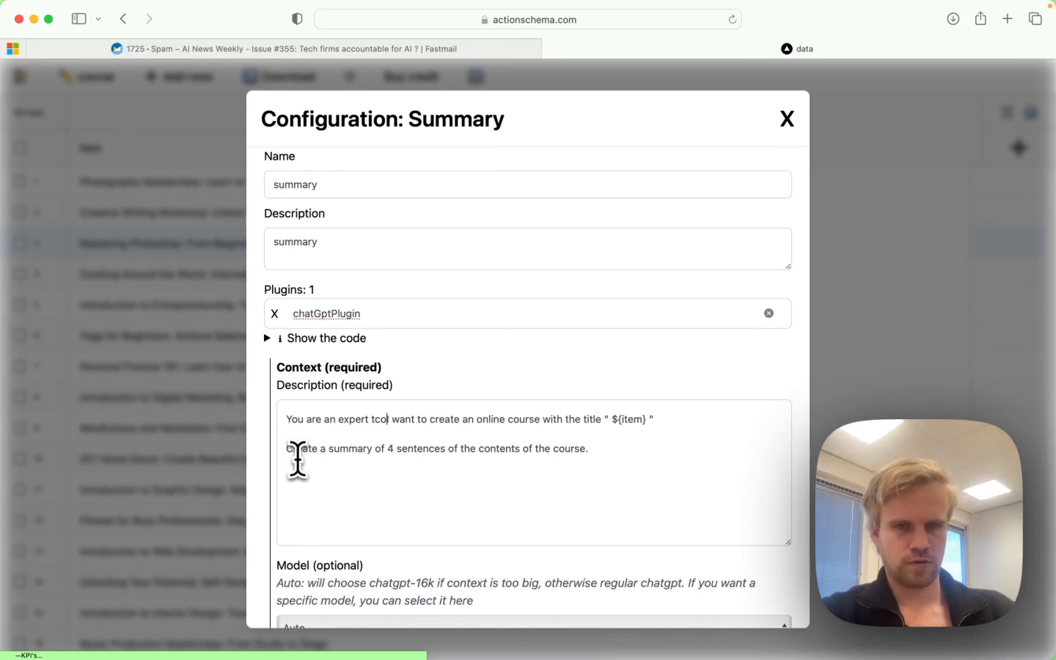
key(BackSpace)
key(BackSpace)
key(BackSpace)
key(BackSpace)
key(BackSpace)
key(BackSpace)
text(course creation AI.)
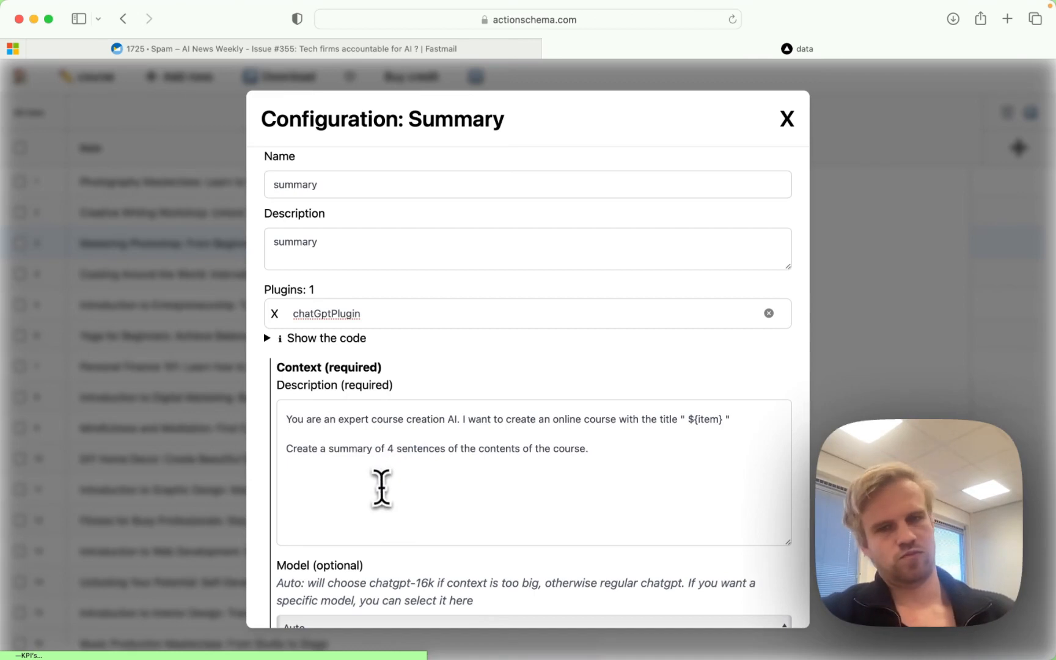
scroll(377, 487, down, 5)
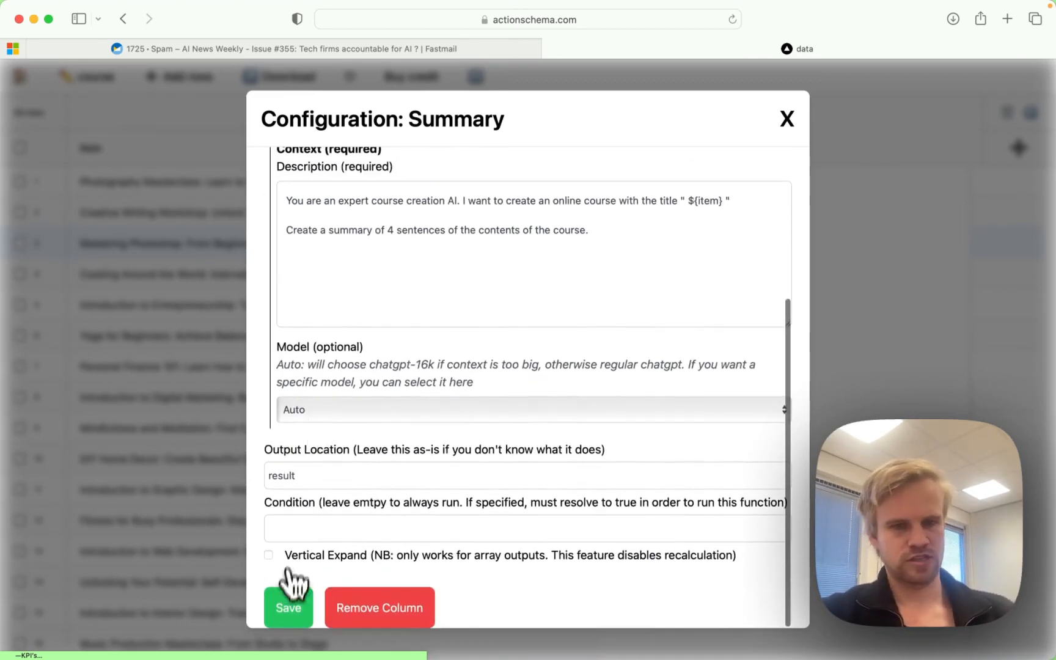
click(287, 611)
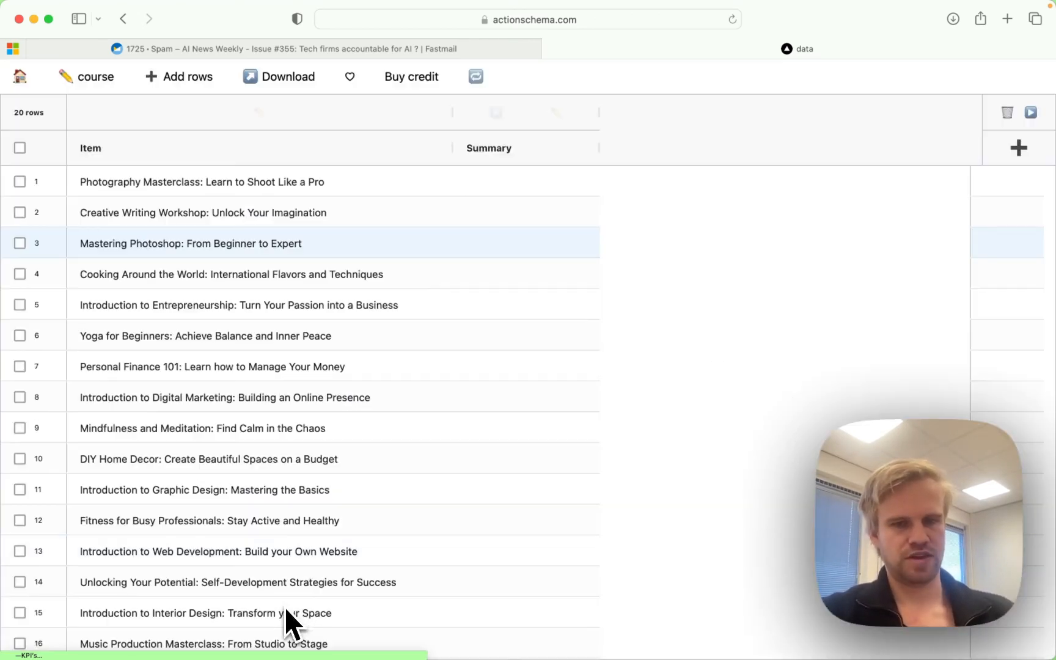
Select rows 1 to 20 and run the Summary column for them
click(467, 181)
scroll(501, 366, down, 3)
click(536, 615)
shift+click(535, 614)
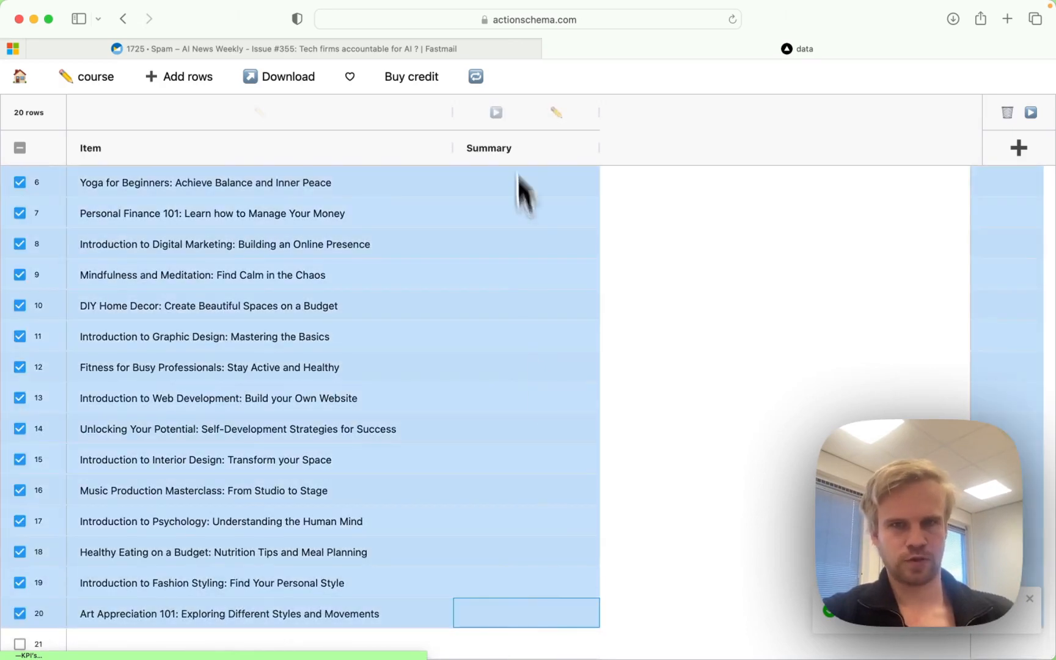
click(496, 113)
click(444, 367)
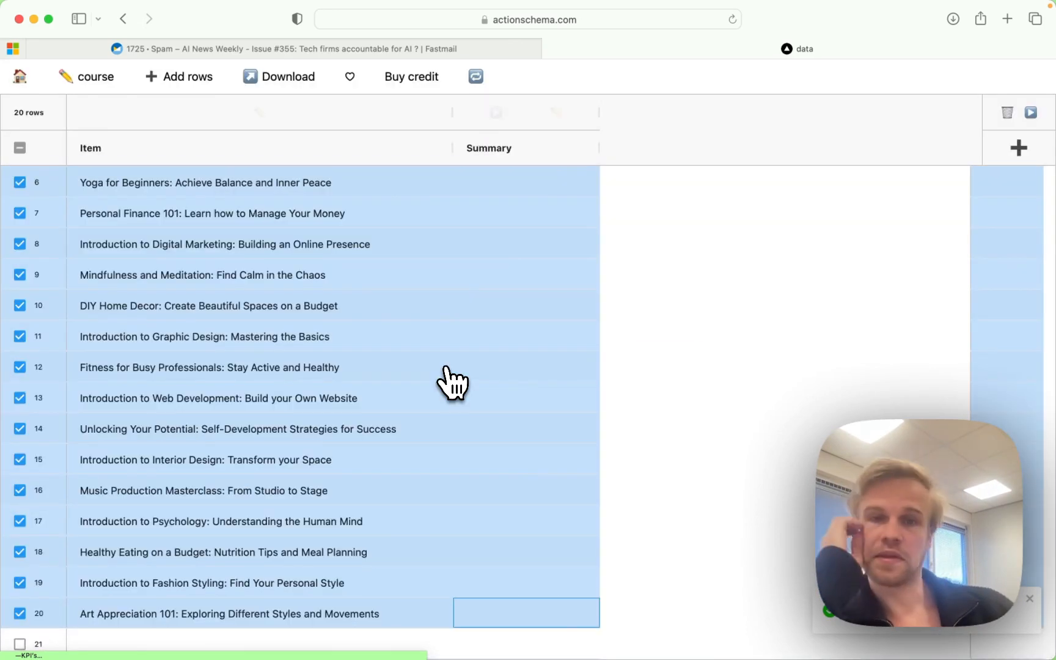
Open the Summary cell of the Photography Masterclass row and read its generated text
scroll(452, 382, up, 3)
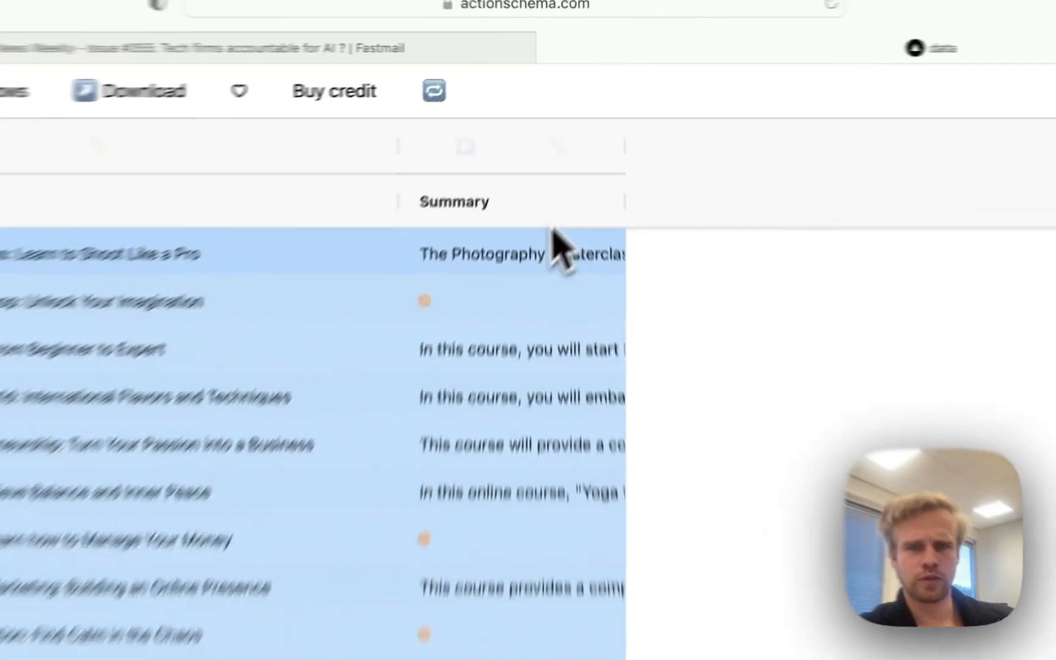
click(543, 182)
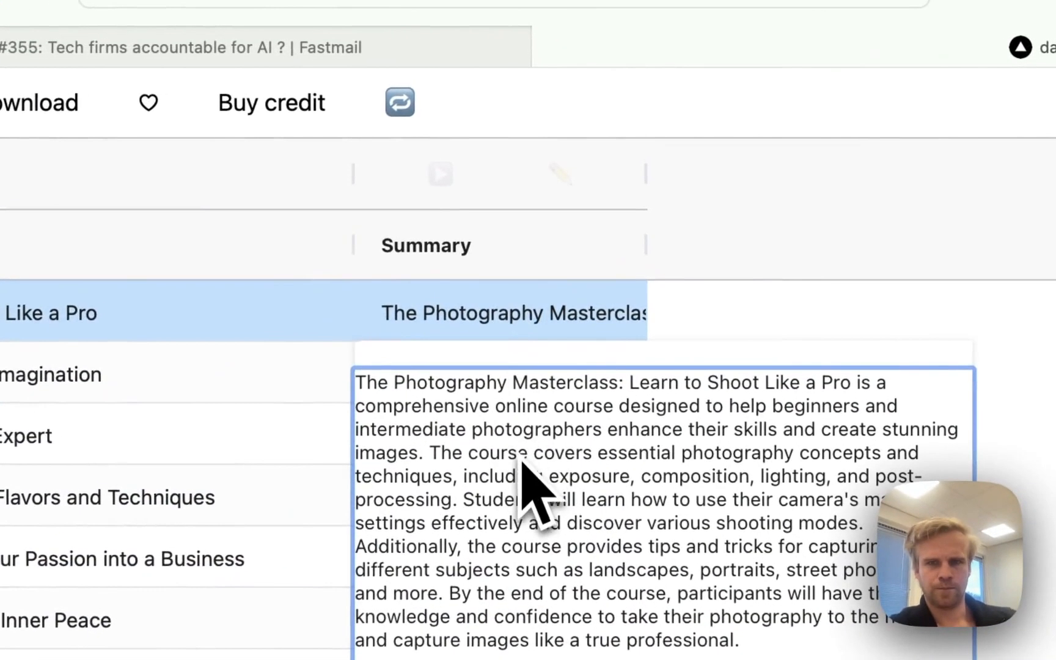
key(shift+Down)
key(shift+Down)
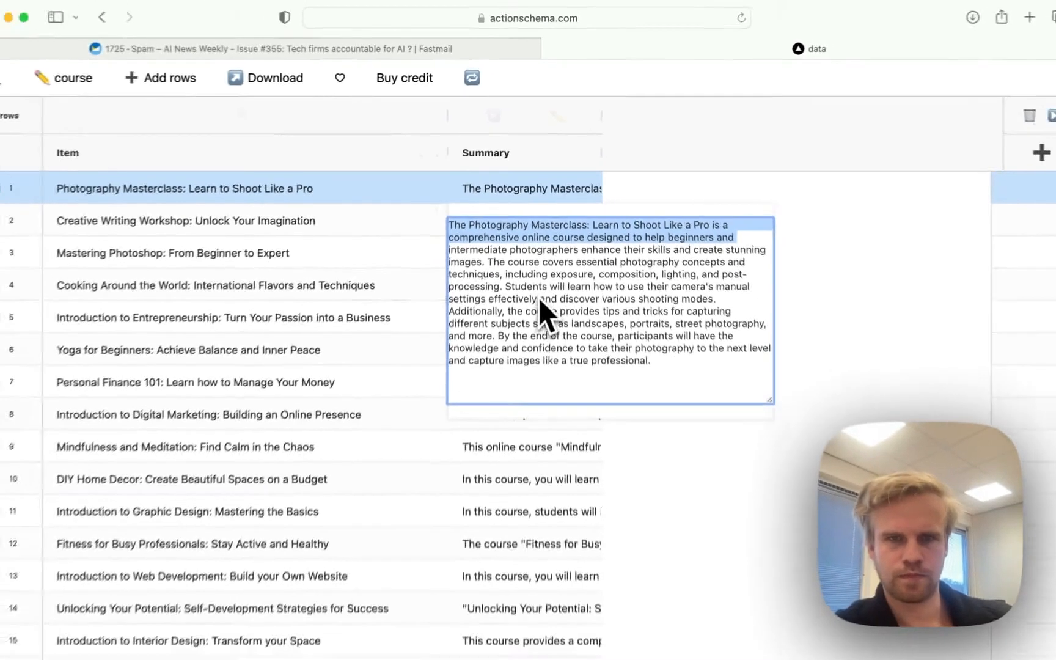
Read through the Photography Masterclass summary line by line, highlighting the text along the way, and close the cell
key(shift+Down)
key(shift+Down)
key(shift+Down)
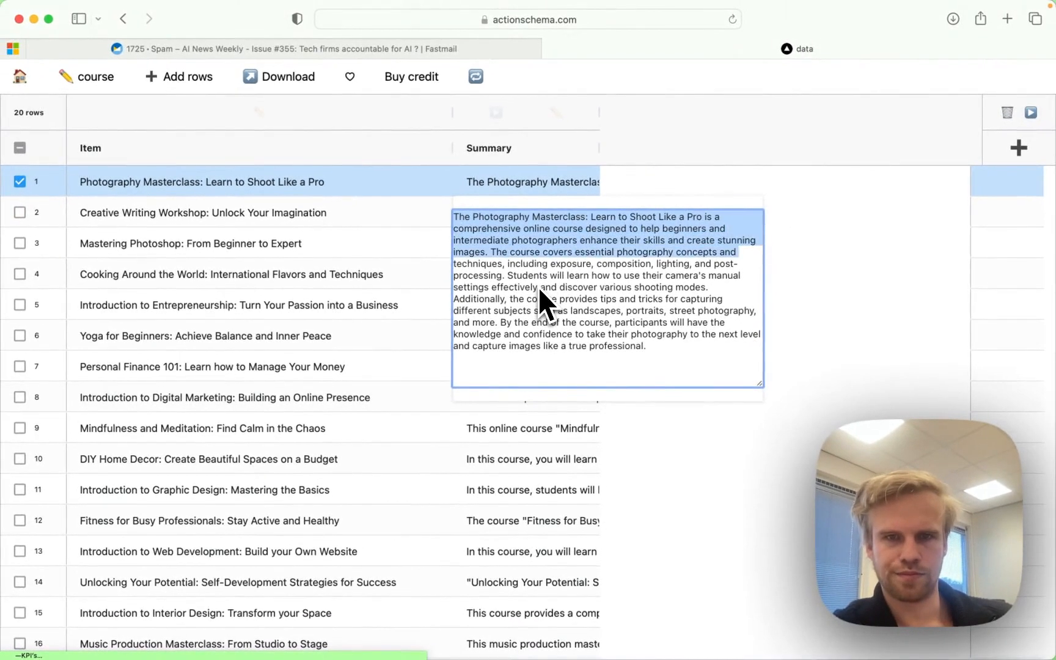
key(shift+Down)
key(shift+Down)
key(shift+Down)
key(shift+Down)
key(shift+Down)
key(shift+Down)
key(shift+Down)
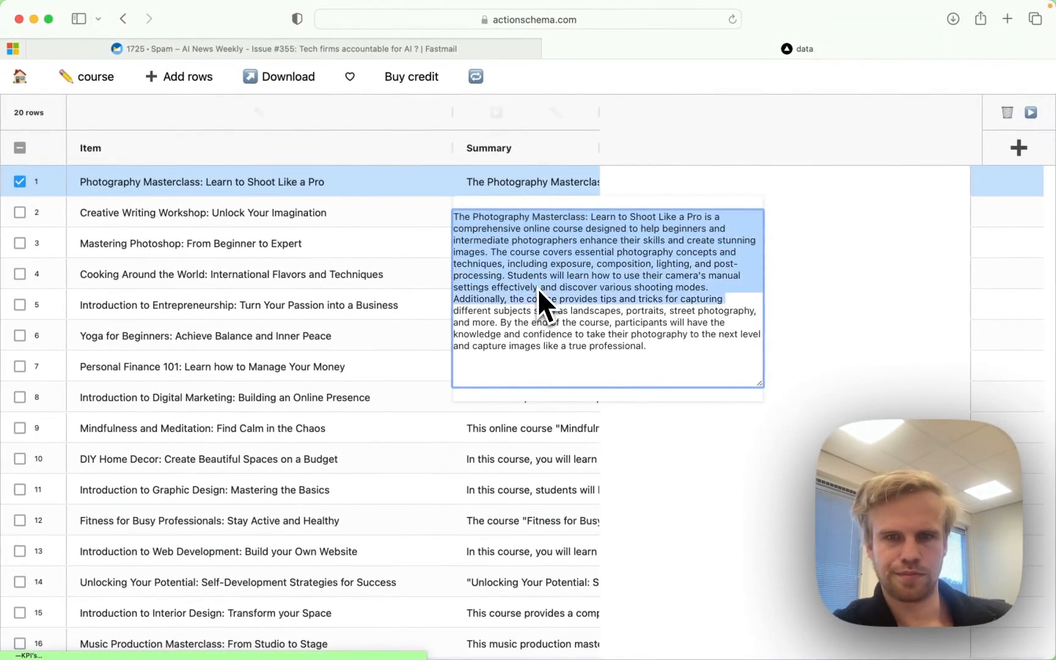
click(397, 253)
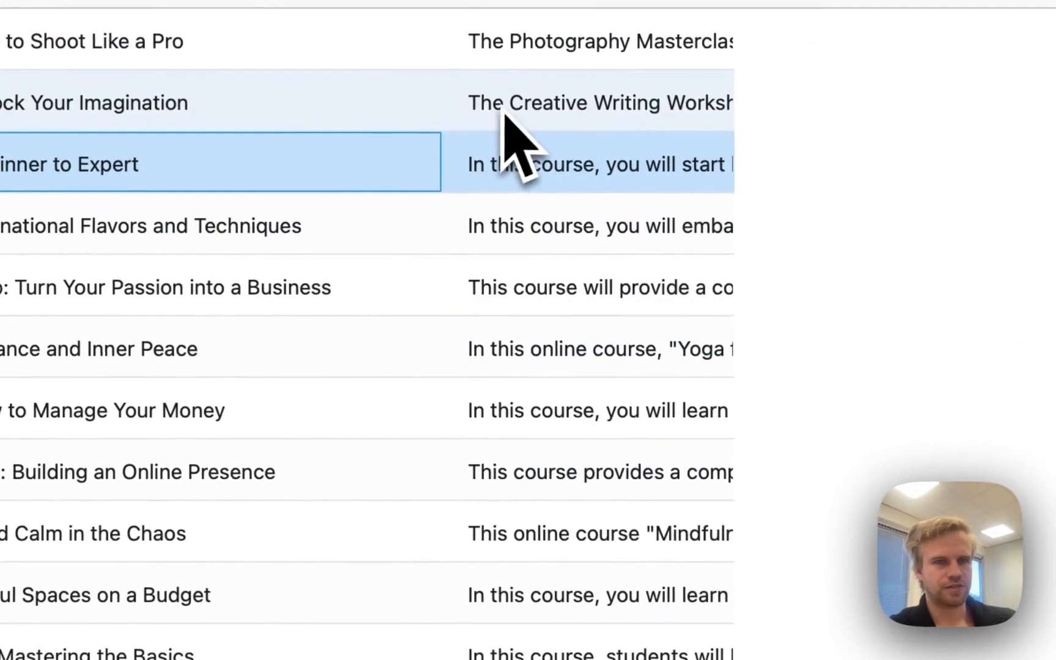
Open the Summary cell of the Mastering Photoshop row, highlight its whole text to read it, and close it
click(483, 236)
shift+click(754, 542)
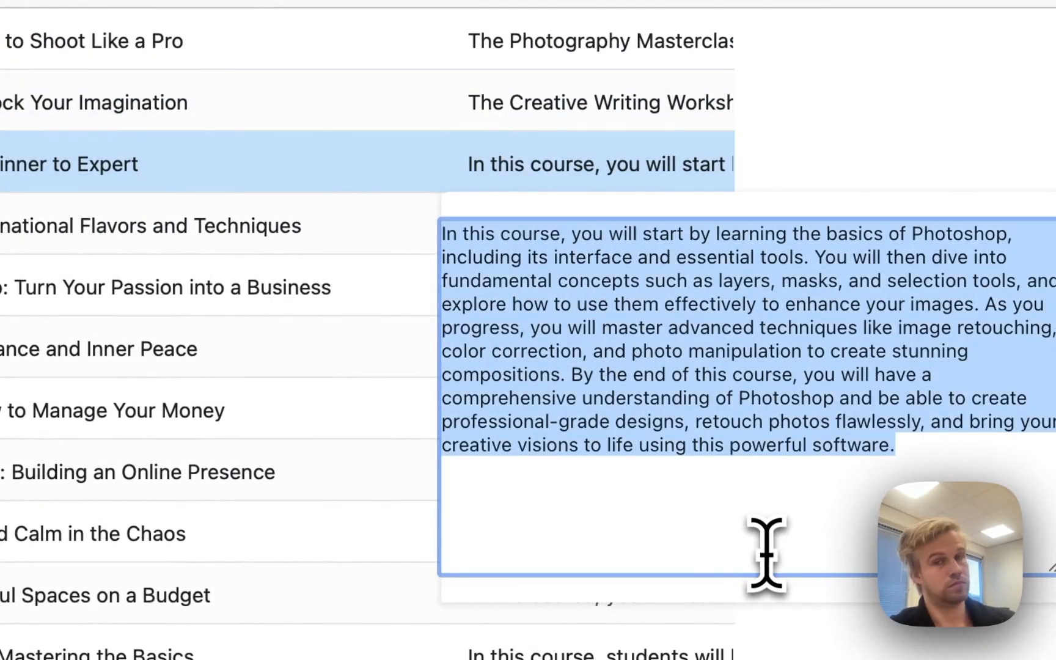
click(344, 245)
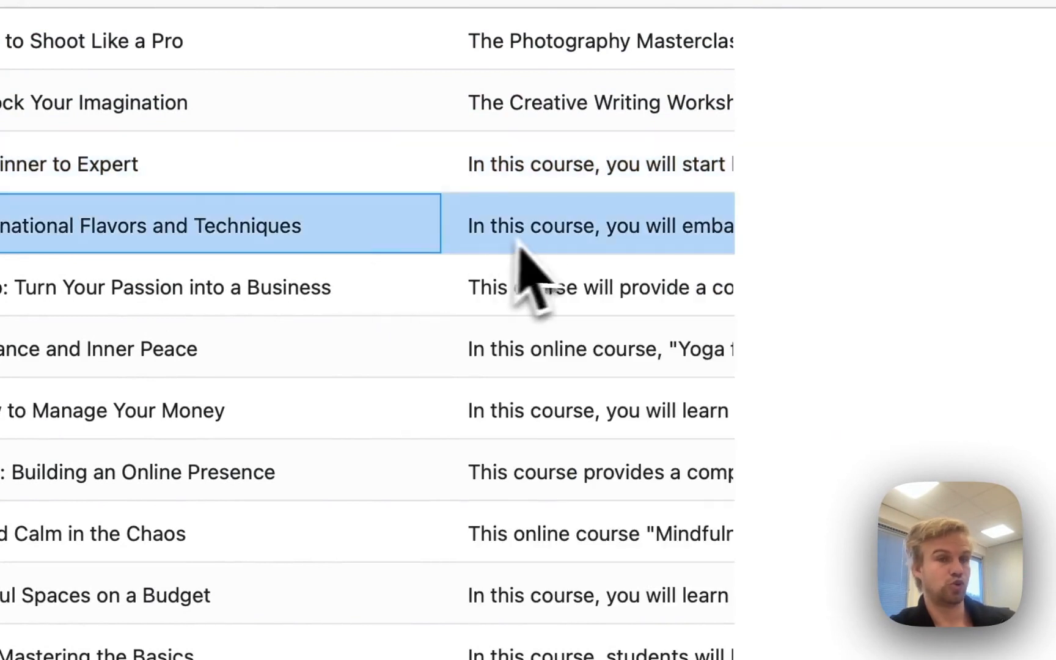
Inspect the Summary cells of the Unlocking Your Potential and Introduction to Interior Design rows, one after the other
scroll(545, 300, down, 5)
scroll(559, 486, up, 1)
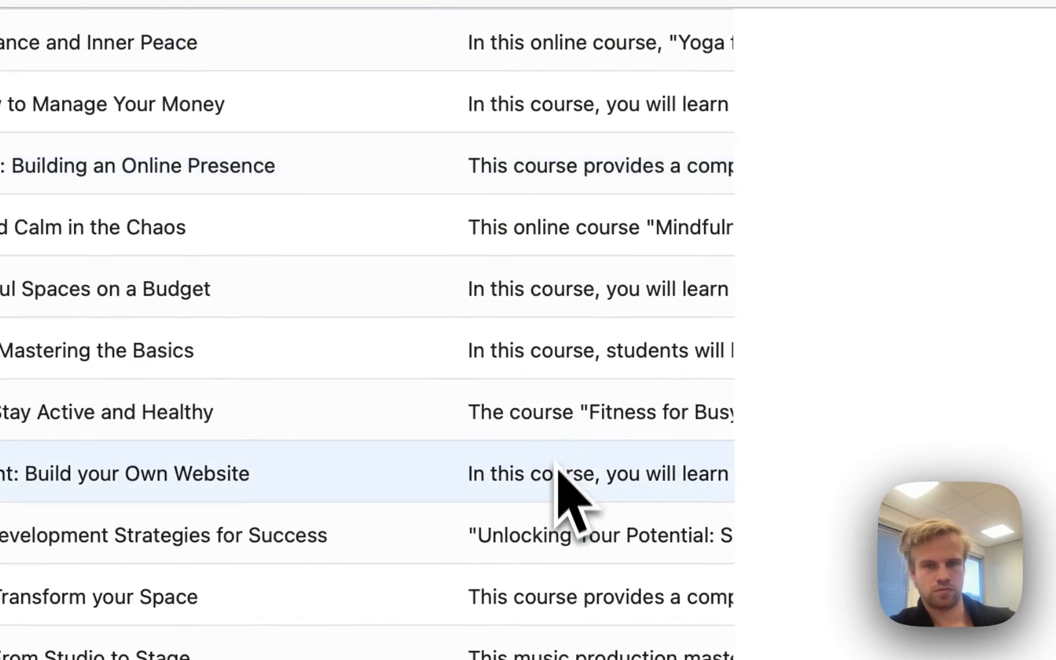
click(559, 547)
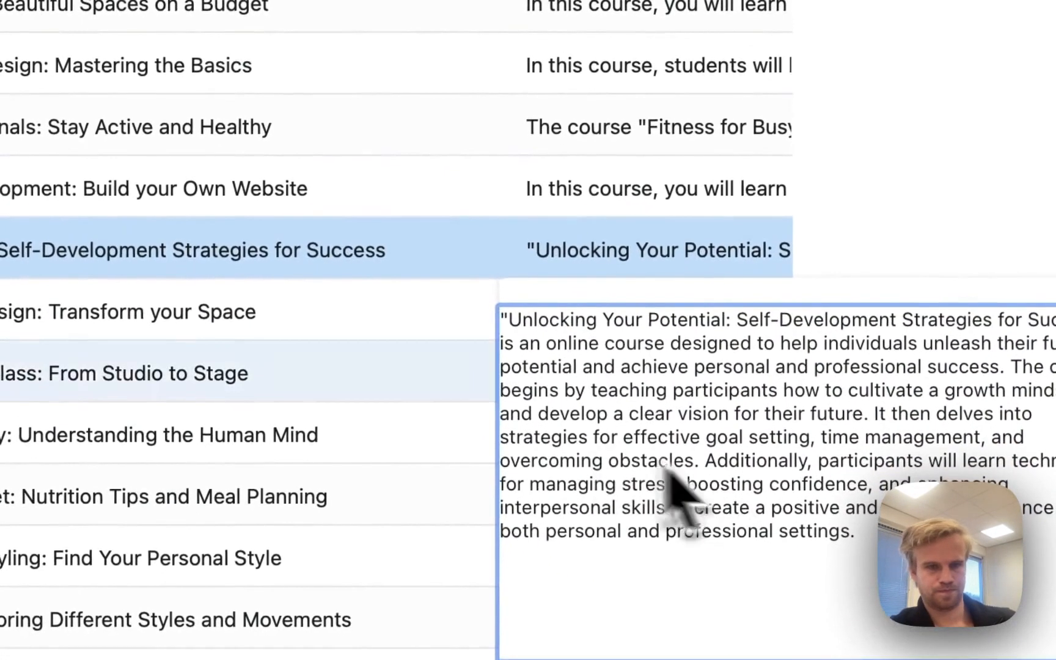
click(296, 330)
click(624, 340)
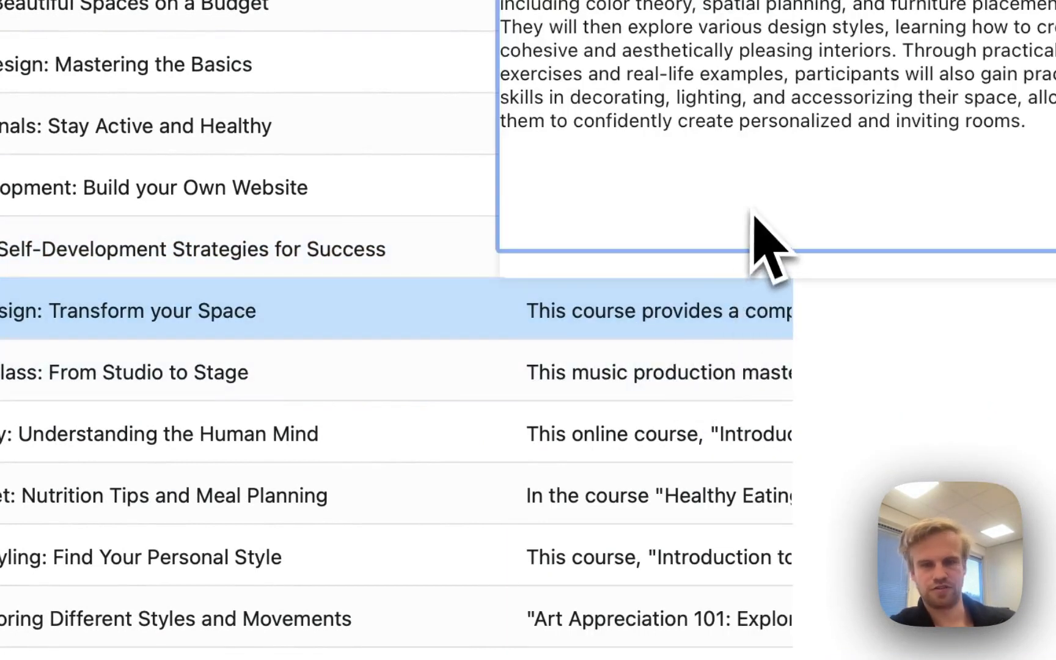
click(436, 272)
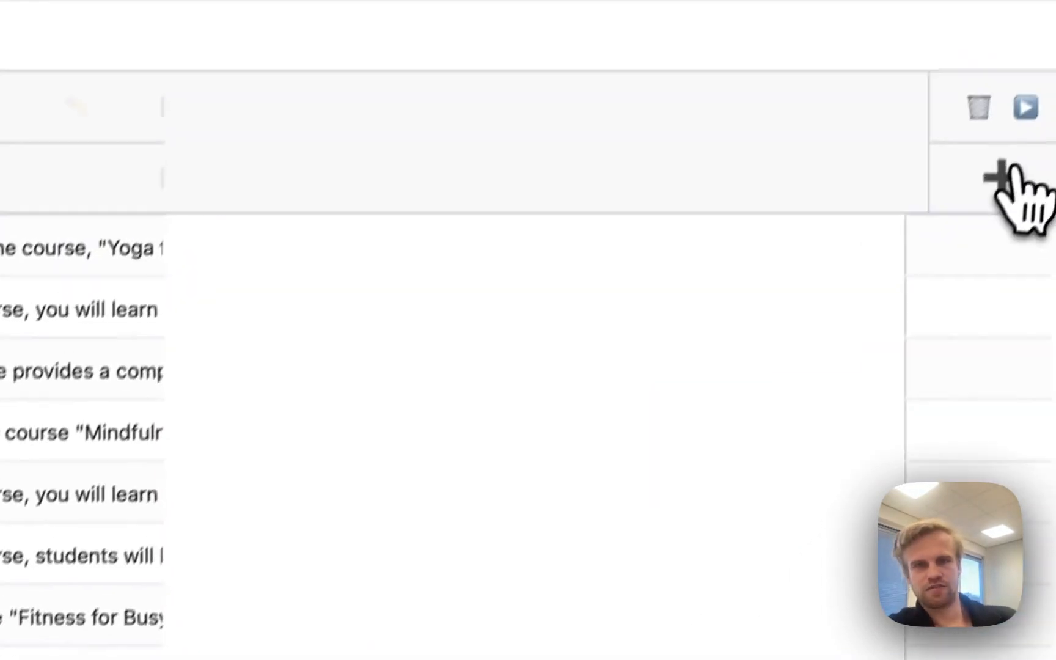
Add a new column described as "overview" to the table
click(1002, 176)
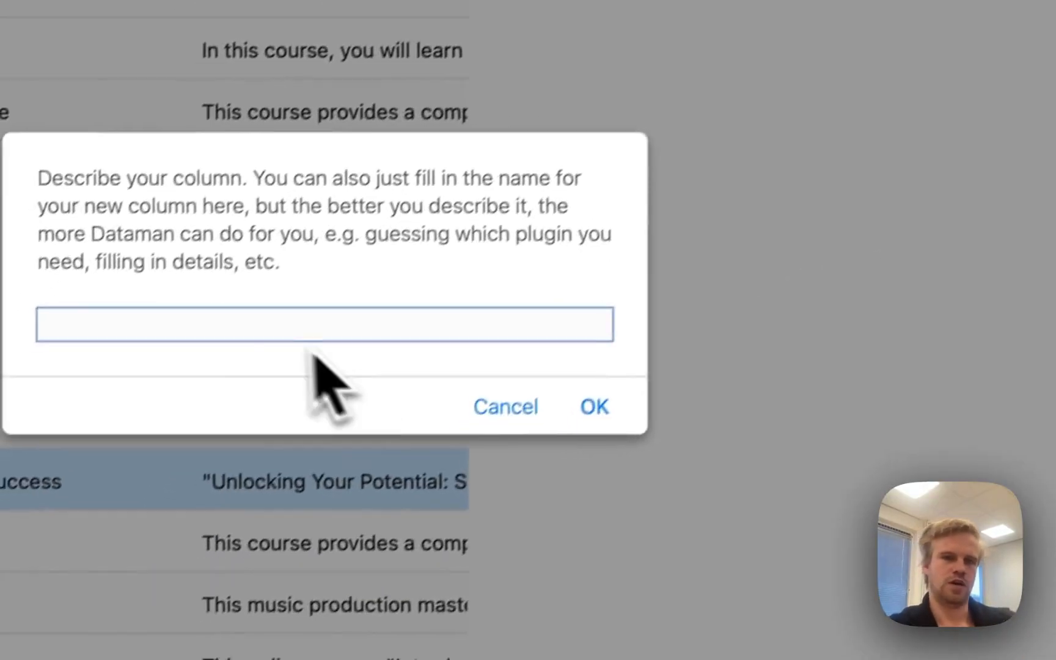
text(ov)
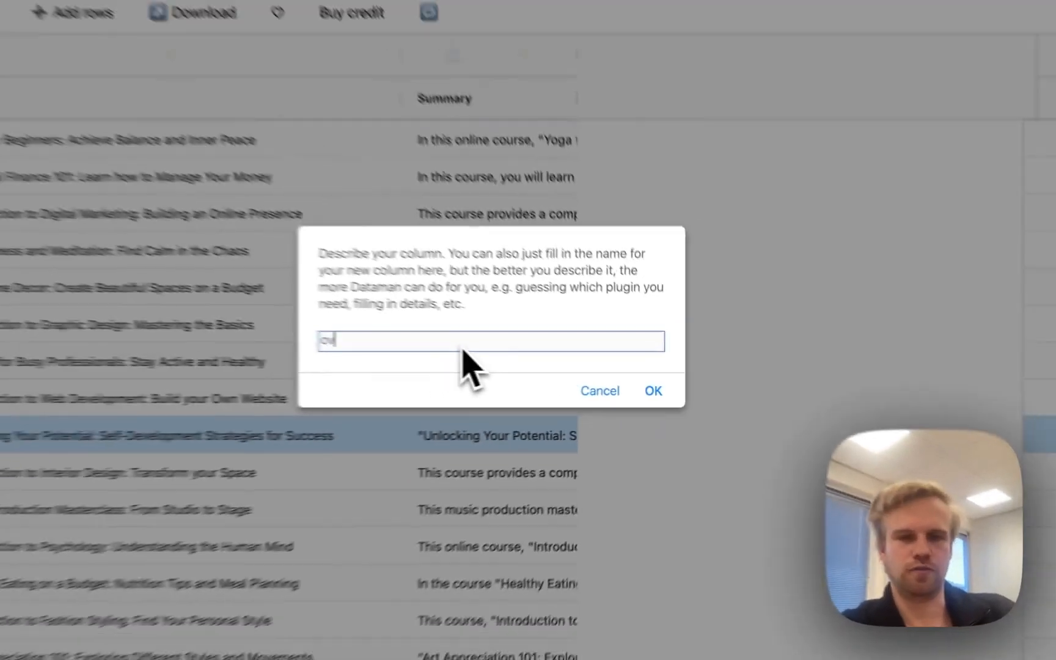
text(erview)
key(Return)
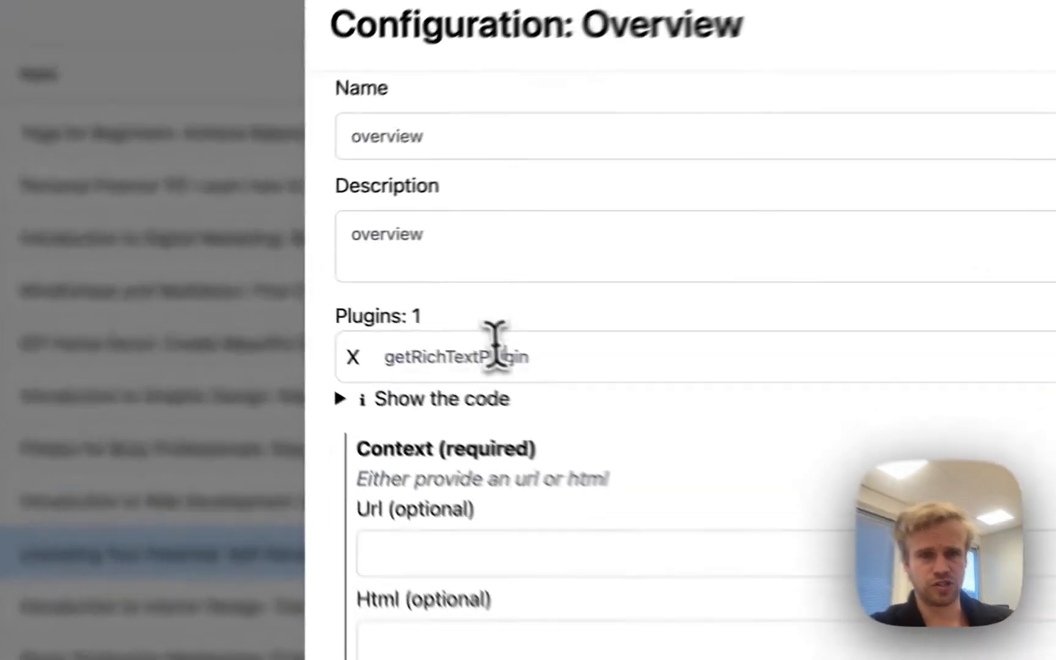
Replace the overview column's plugin with jsonGptPlugin
double_click(496, 357)
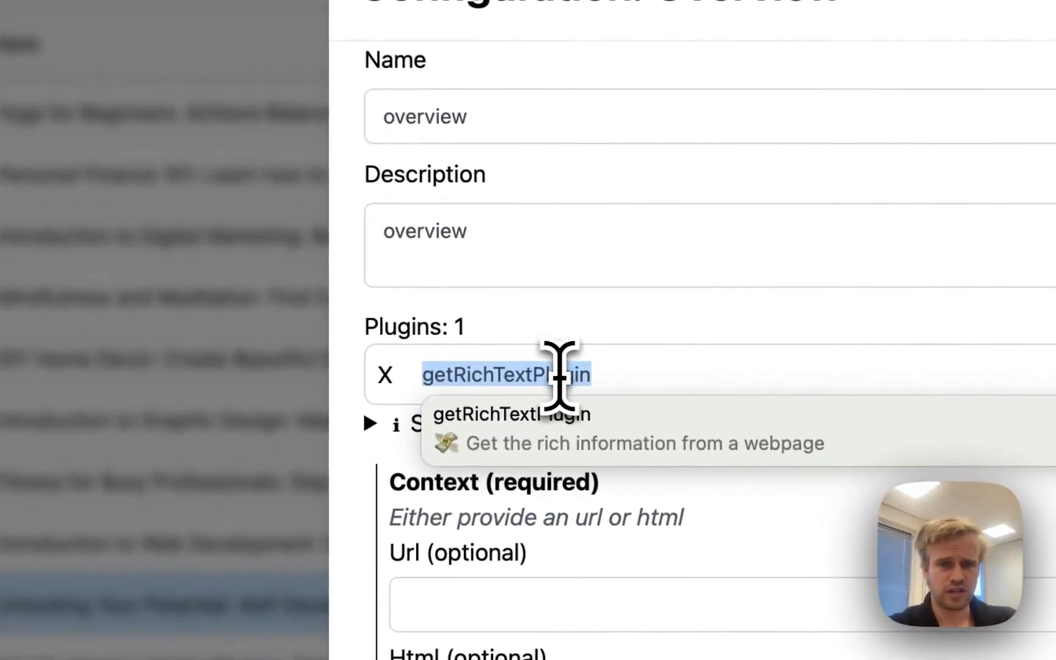
text(c)
key(BackSpace)
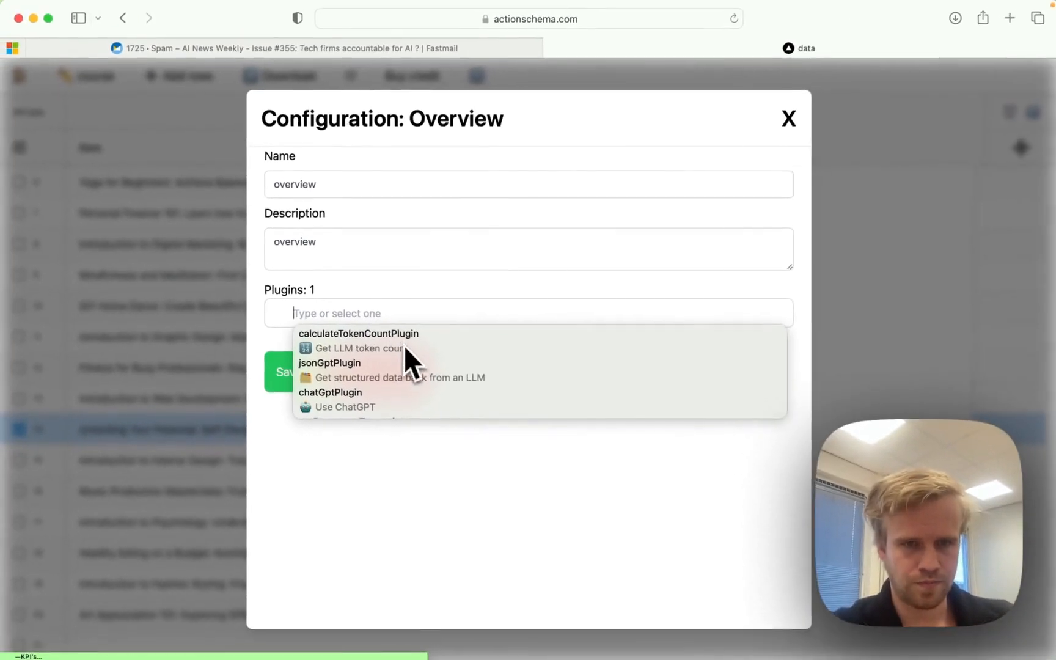
text(json)
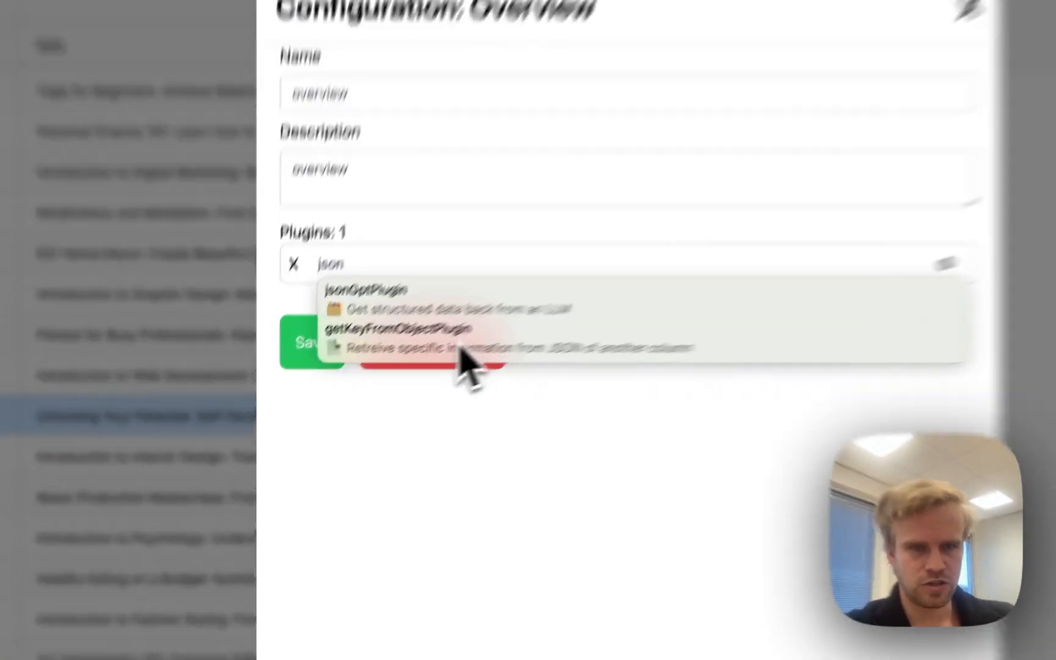
click(360, 343)
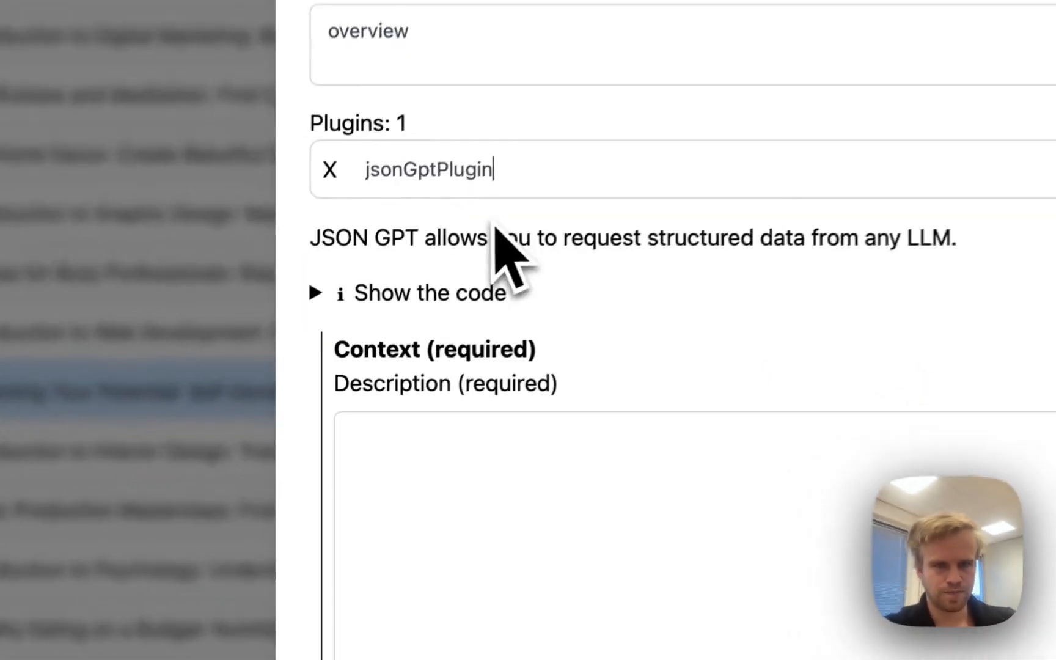
Begin the plugin's context description with "You are an expert course creator. You are helping me to create the course: " ${item} "", followed by ${summary} as its own paragraph
click(469, 432)
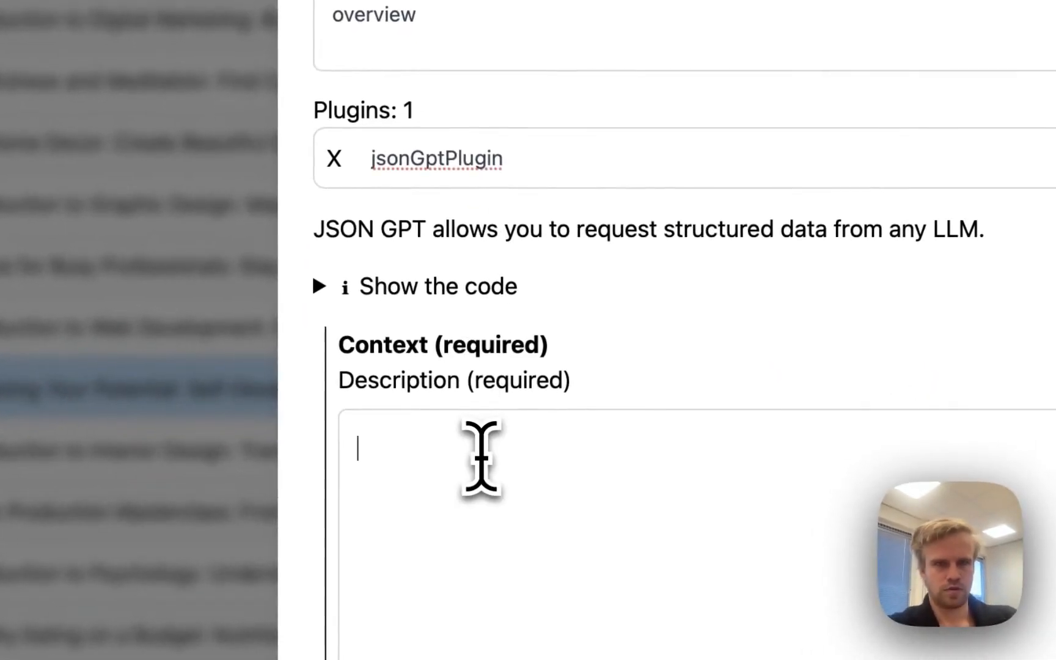
text(You are an expert course creator. You are helping me to create the co)
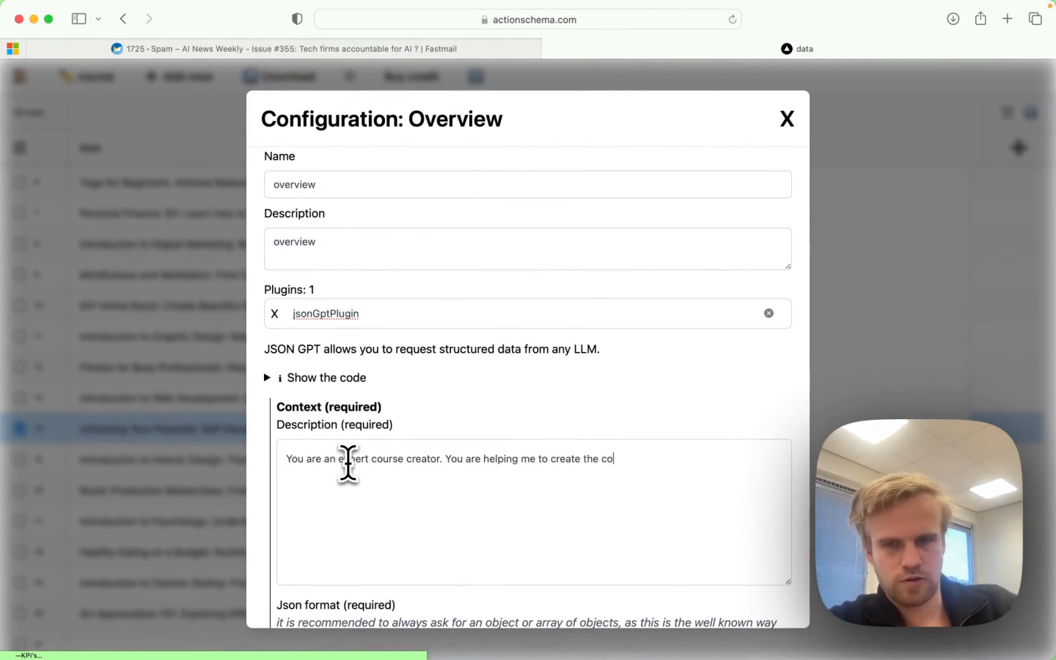
text($)
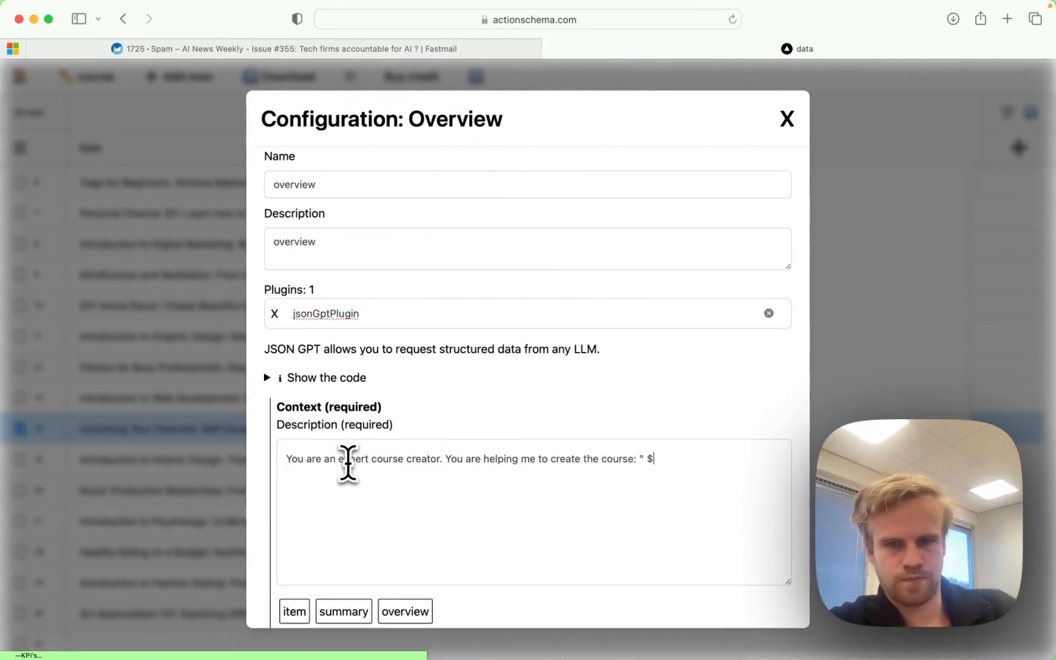
click(302, 611)
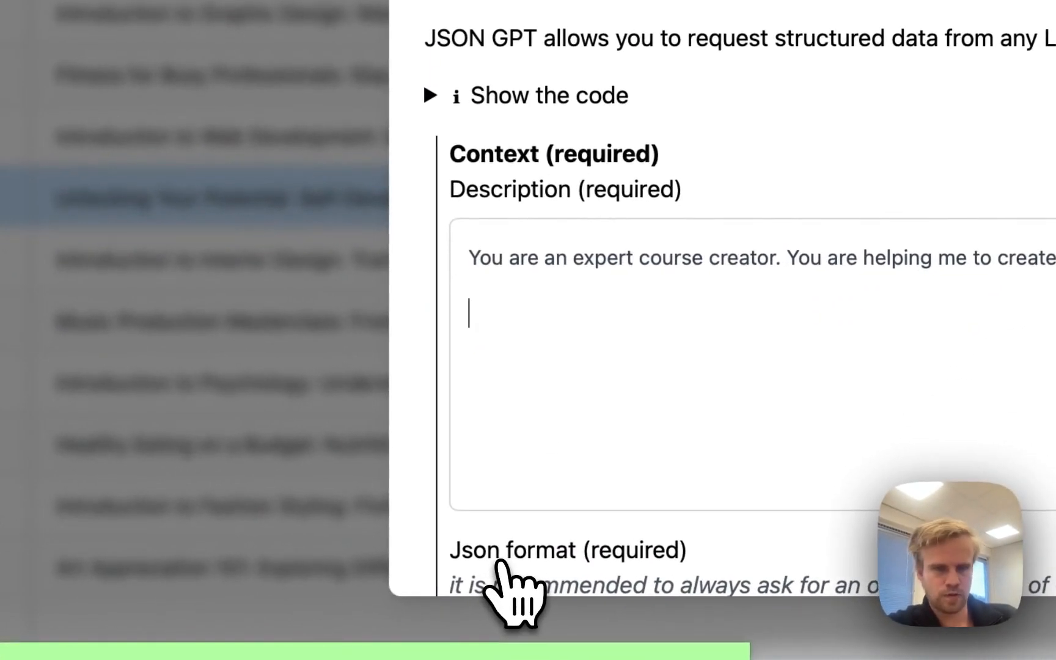
text($)
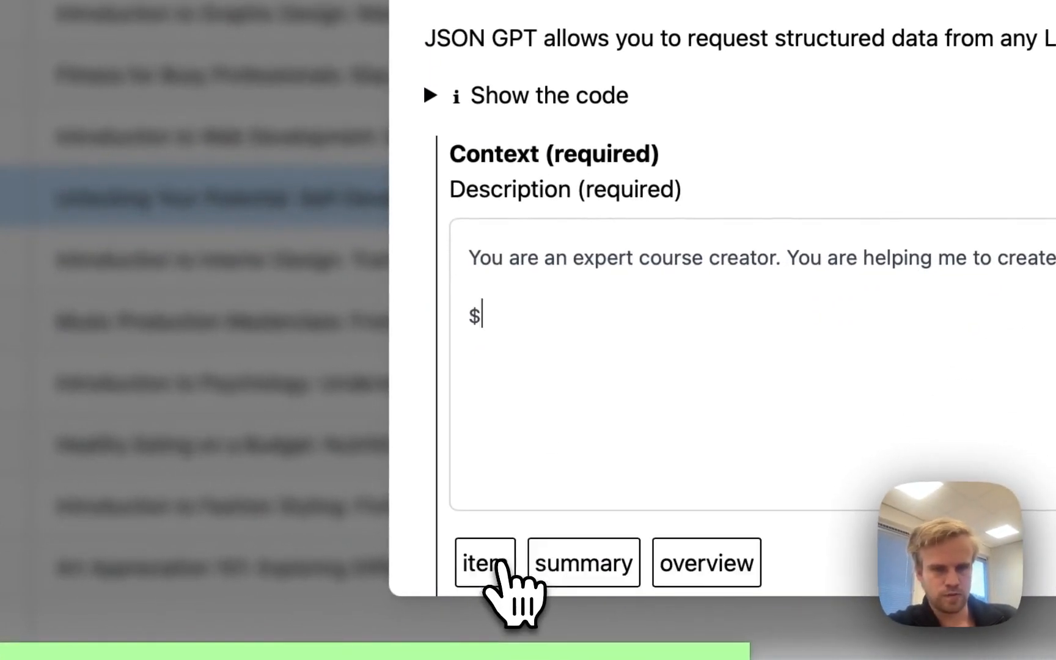
click(544, 571)
key(Return)
key(Return)
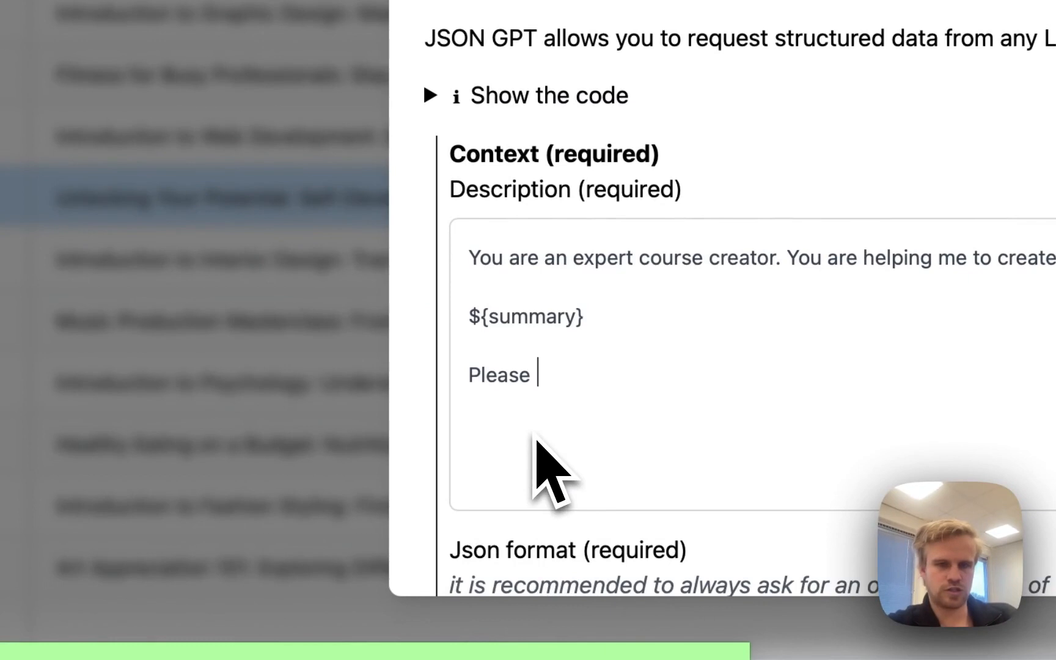
Add the paragraph "Please come up with a table of contents." below the summary variable in the description
text(Please come up with a)
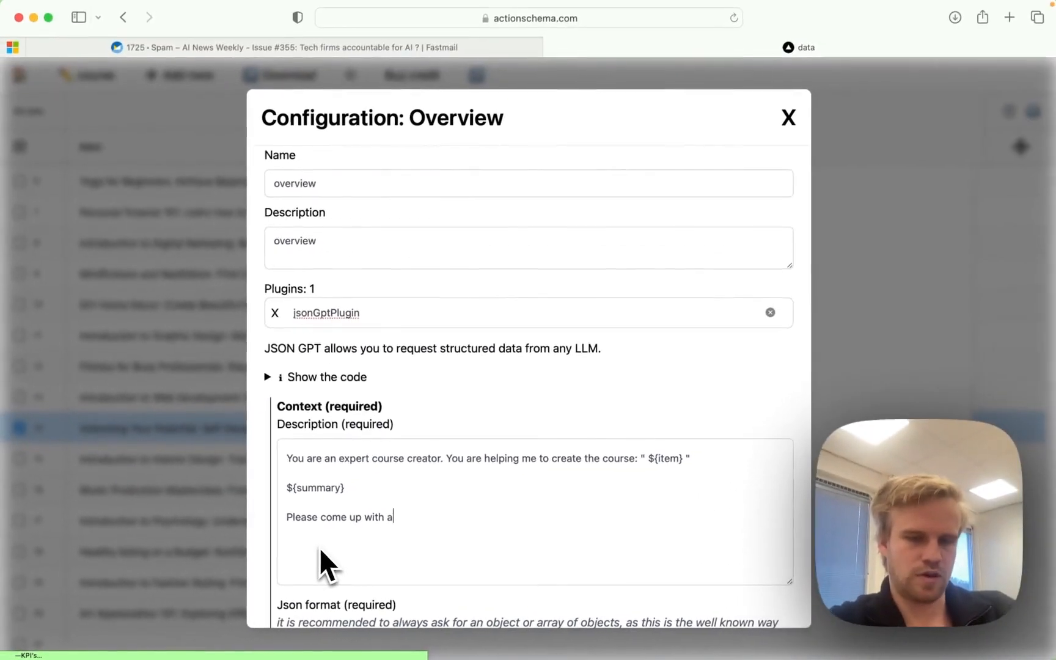
scroll(318, 535, down, 4)
text(talb)
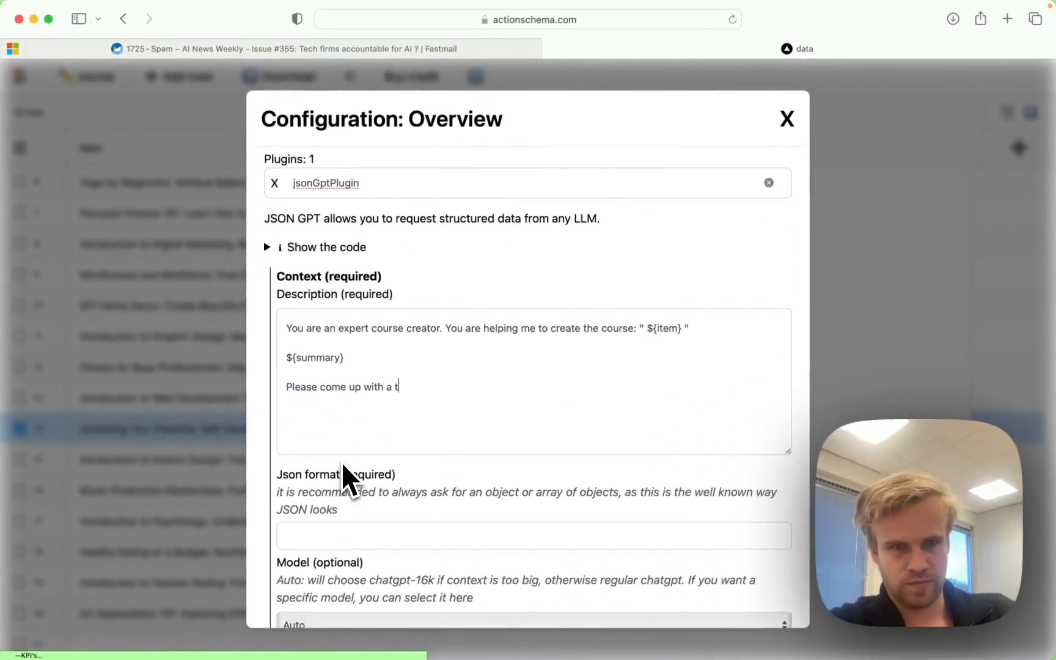
key(BackSpace)
key(BackSpace)
text(le of content)
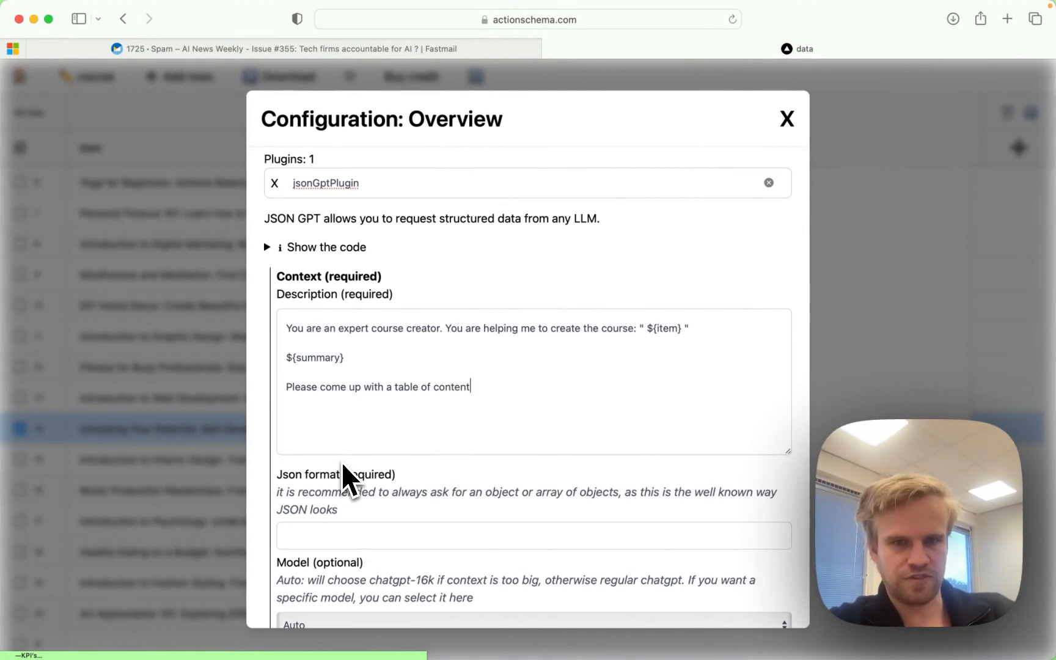
text(s.)
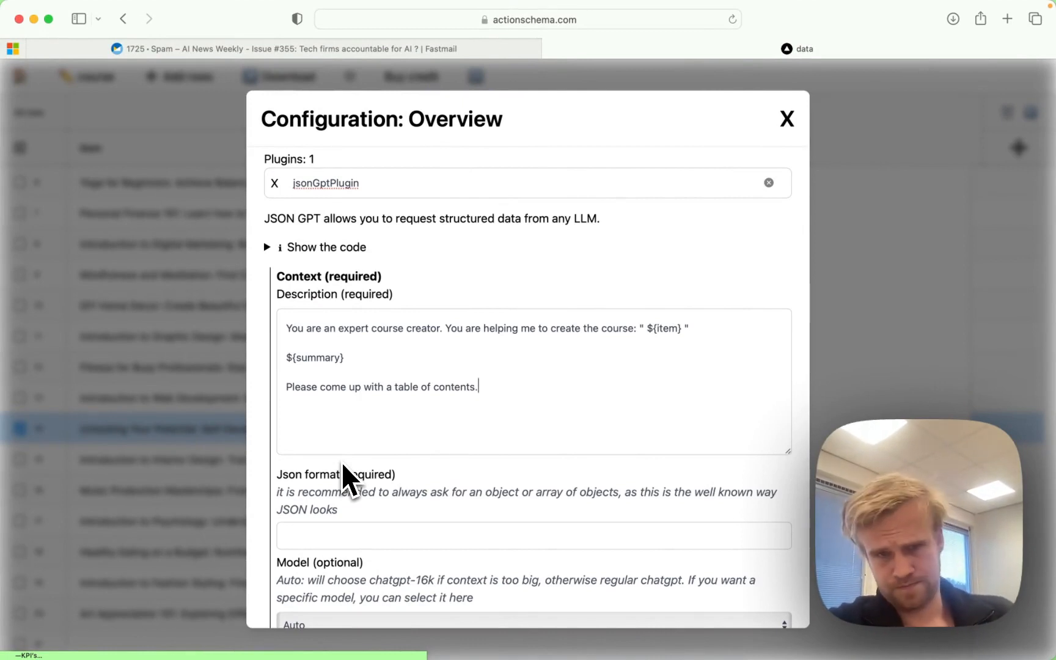
Extend the description with "For each chapter, please provide a short summary of one sentence what will be discussed here."
text(For each )
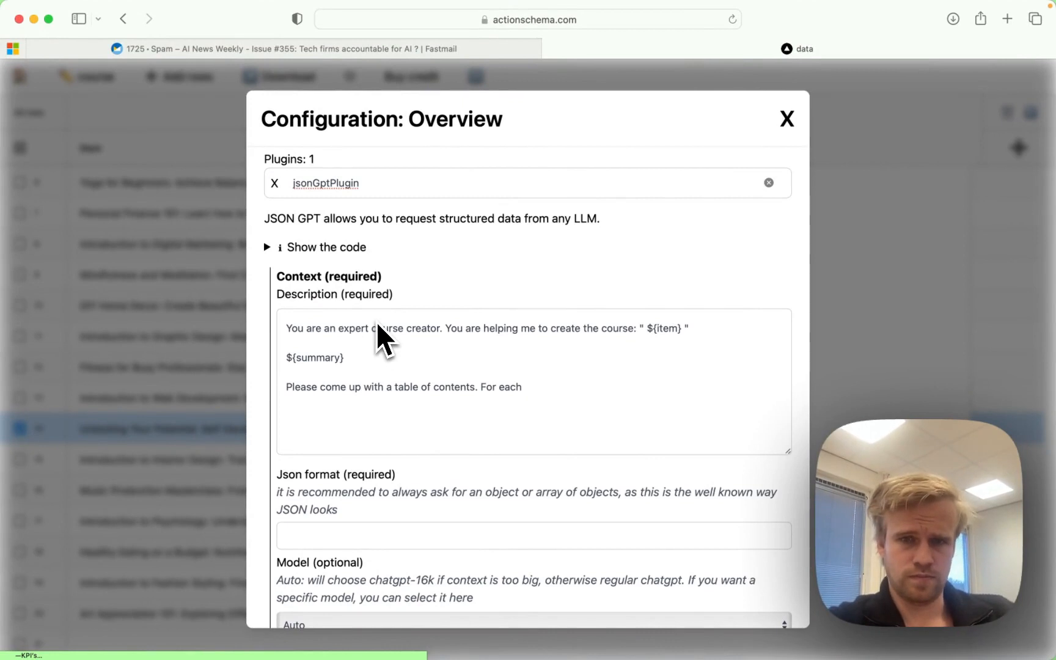
text(chatp)
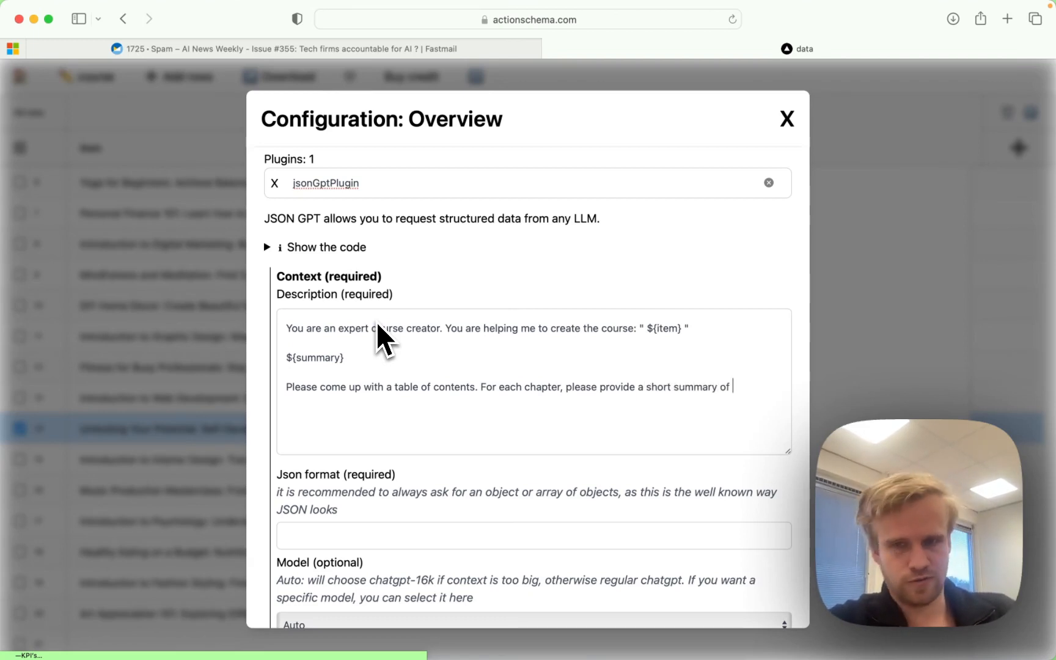
text(entence wha)
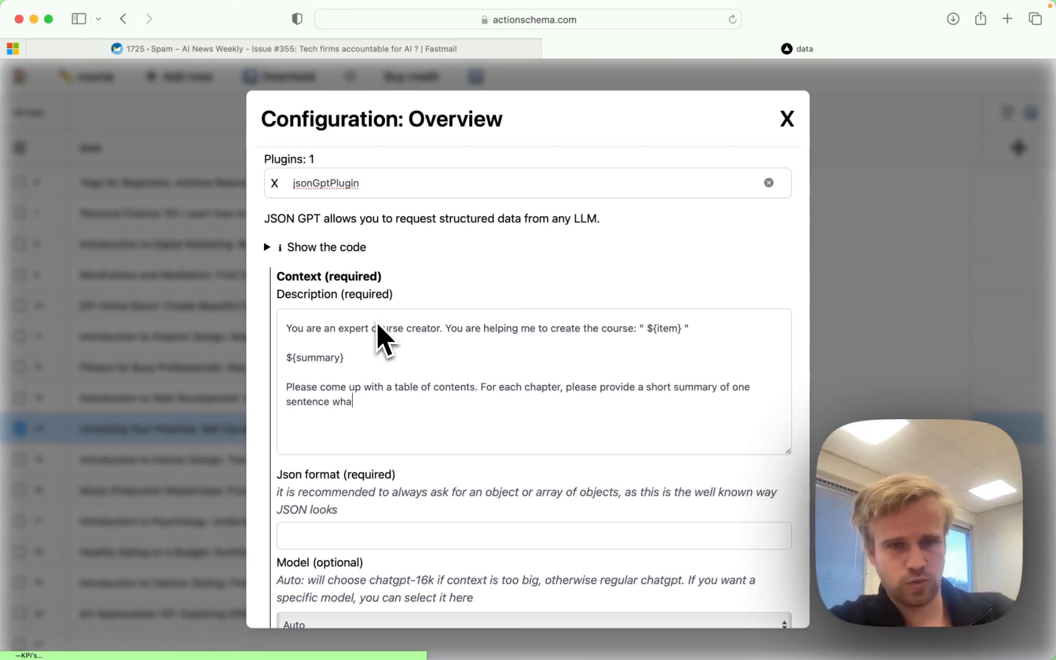
text(t will be discussed here.)
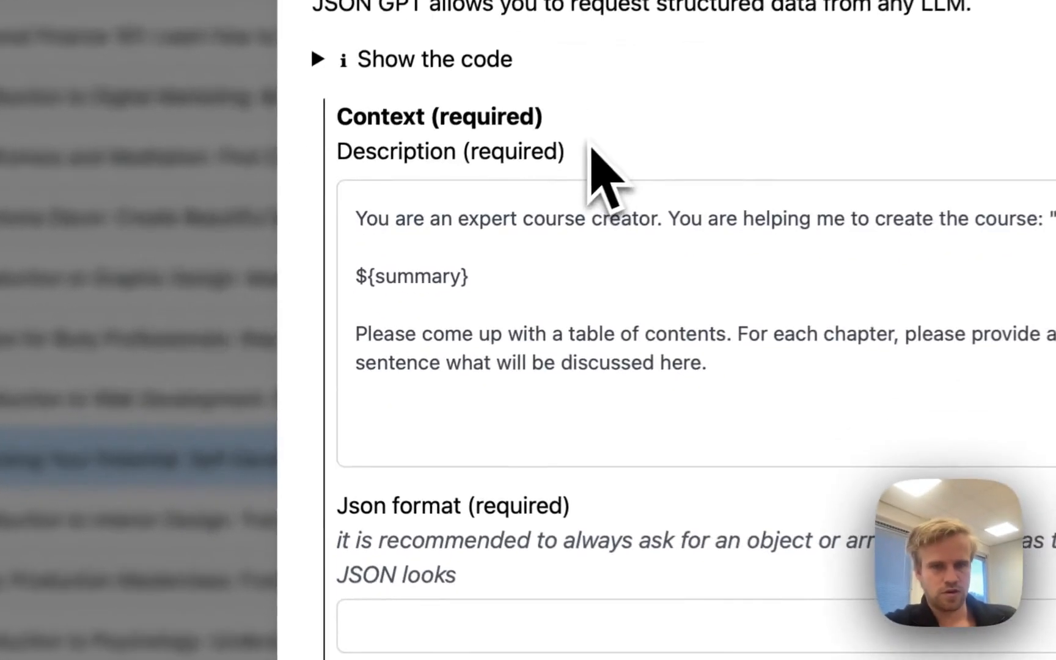
Define the JSON format as { "chapters": { "title": string, "summary": string }[] }
scroll(556, 336, down, 3)
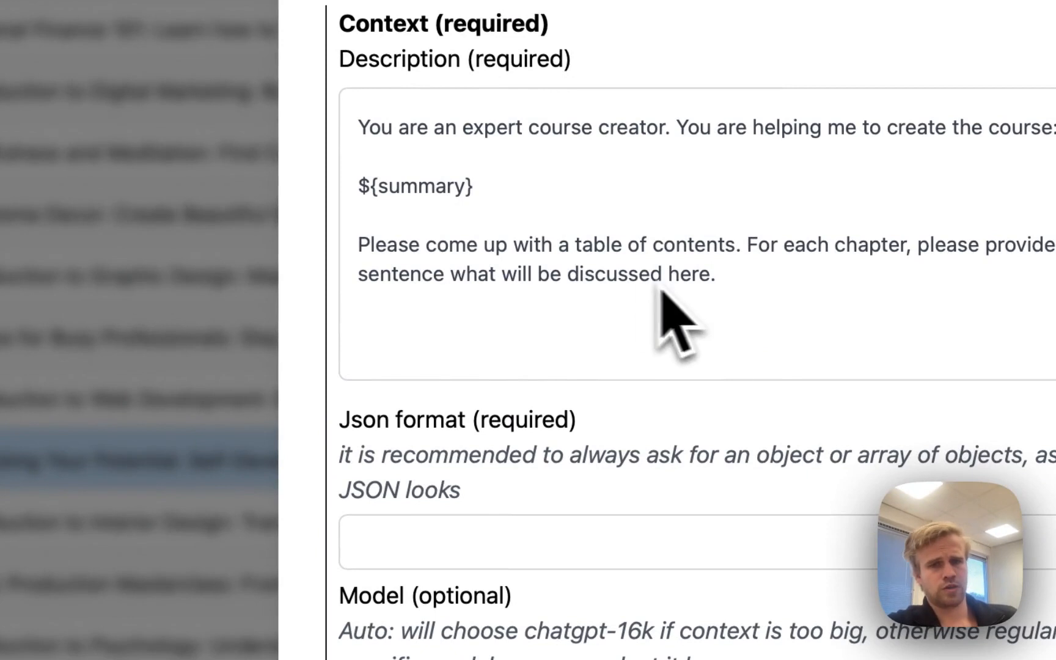
click(509, 535)
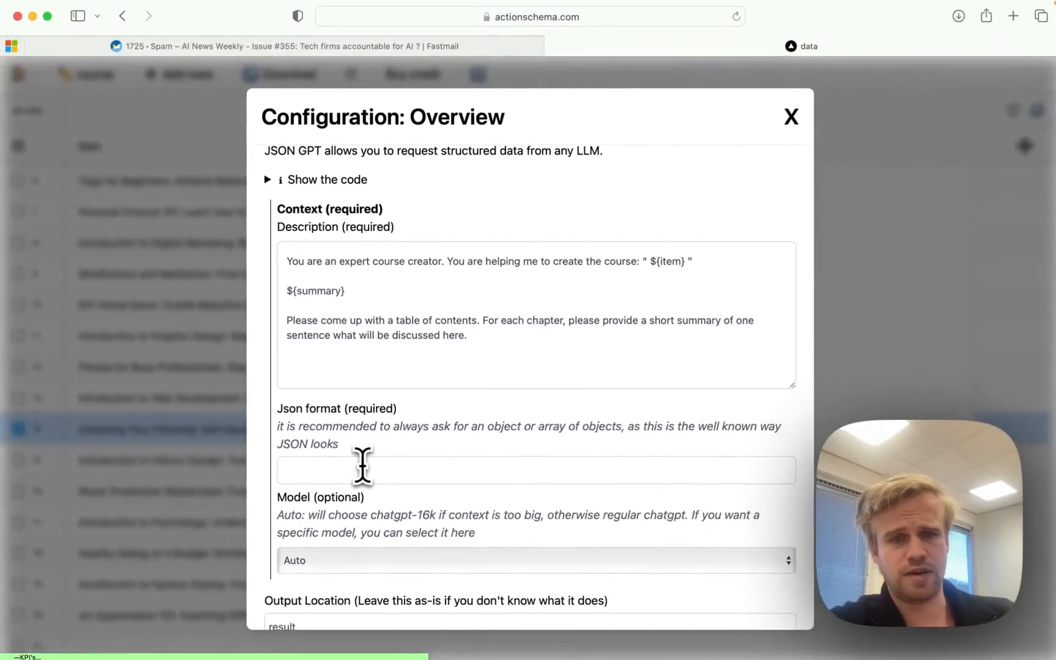
text([])
key(BackSpace)
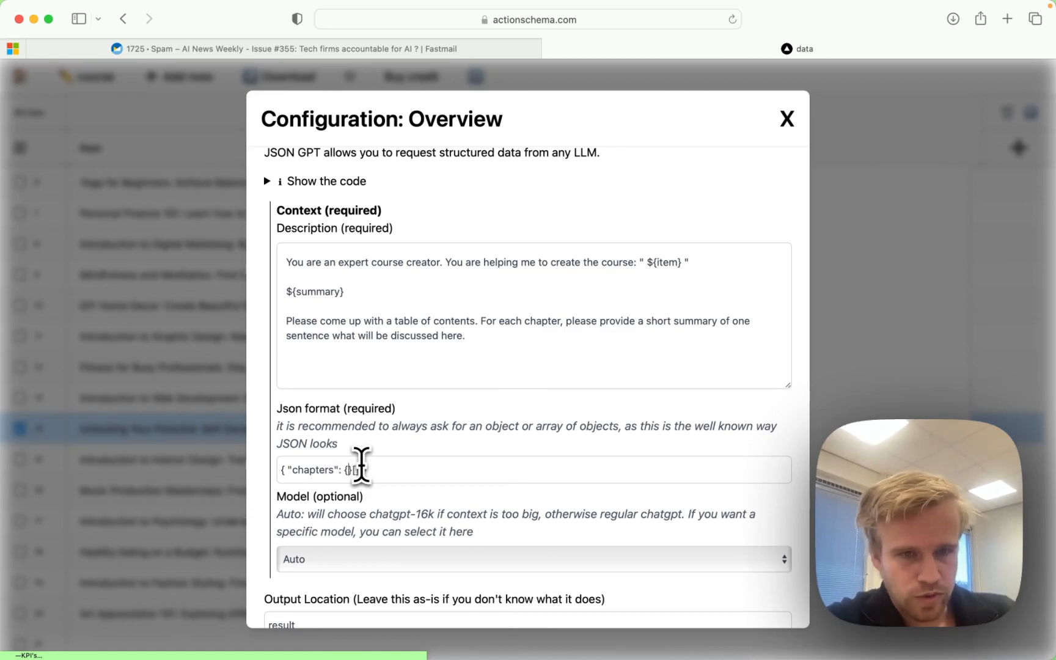
text(")
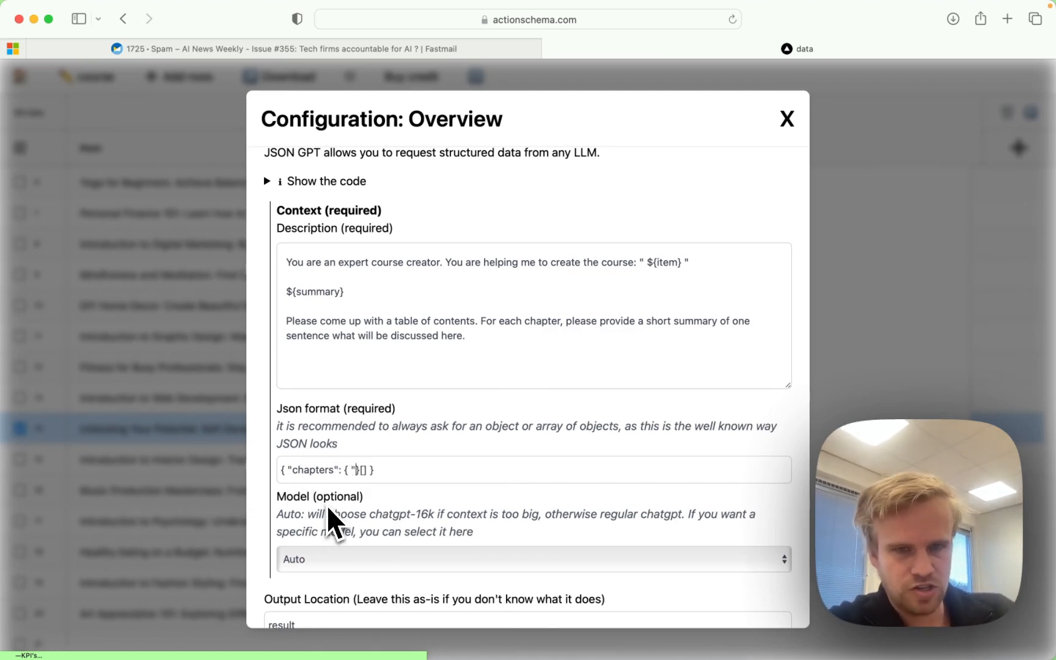
text(title": st)
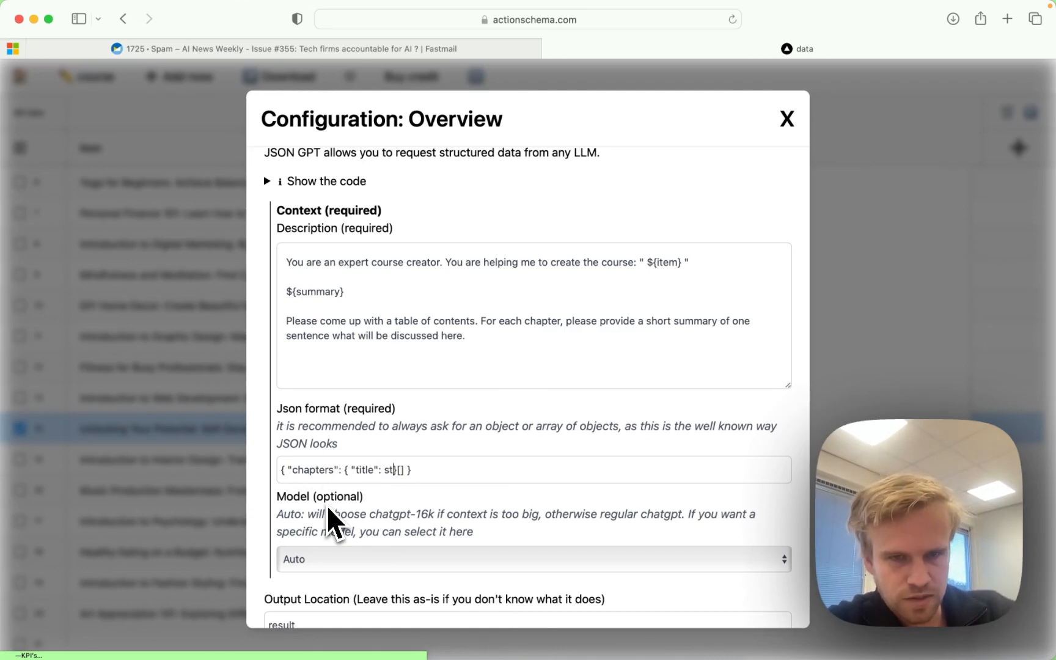
text(ring, )
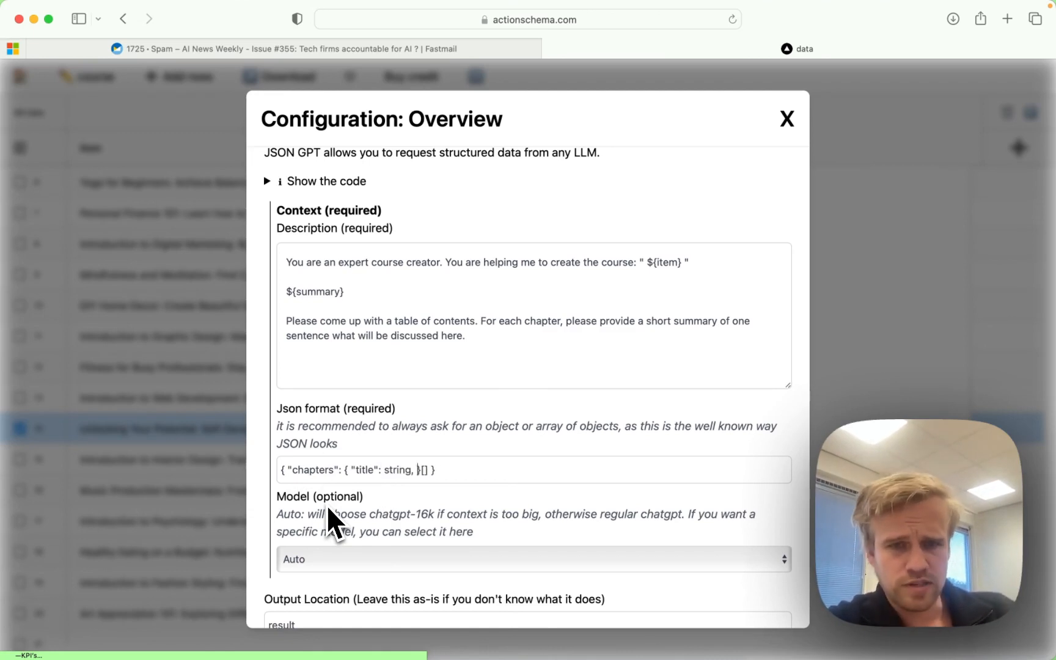
text("summary":)
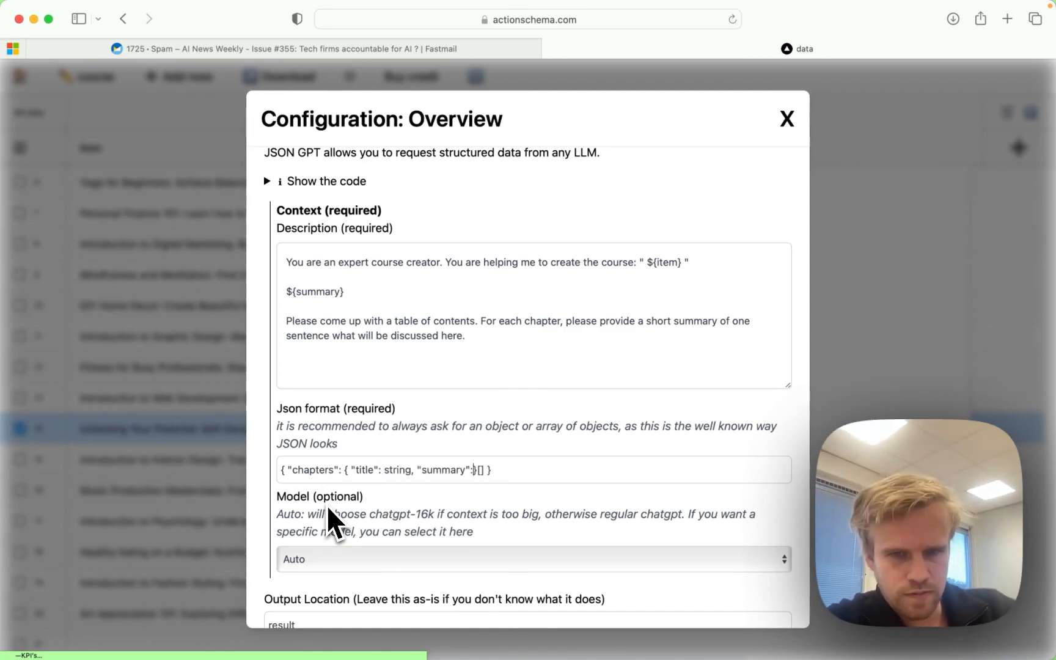
text( string)
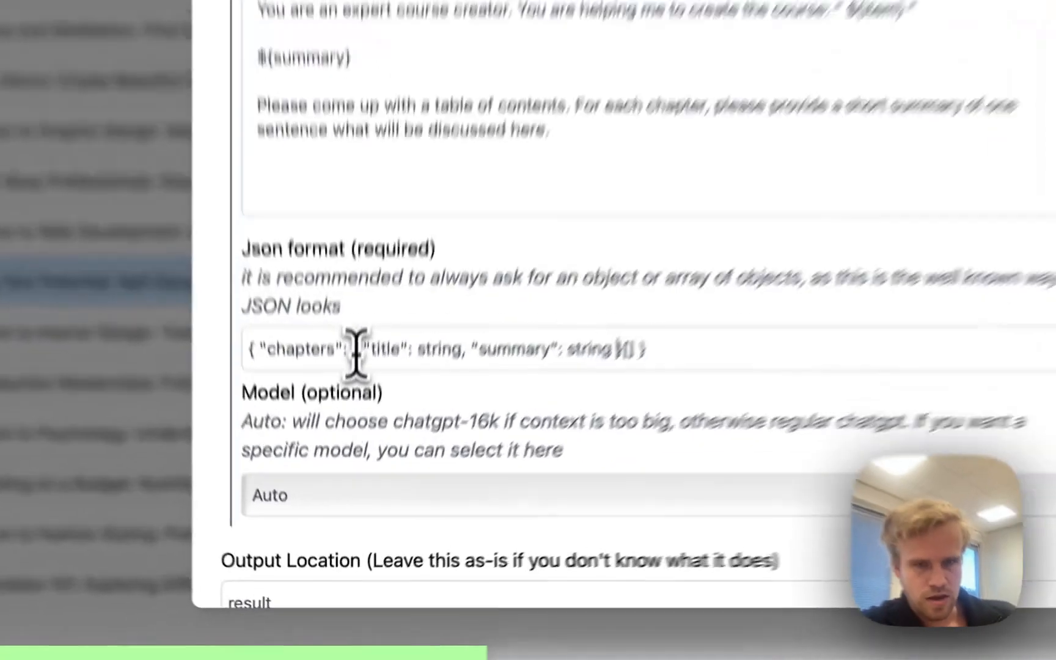
Insert the property "chapterNumber":number before "title" in the JSON format's chapter object
click(349, 470)
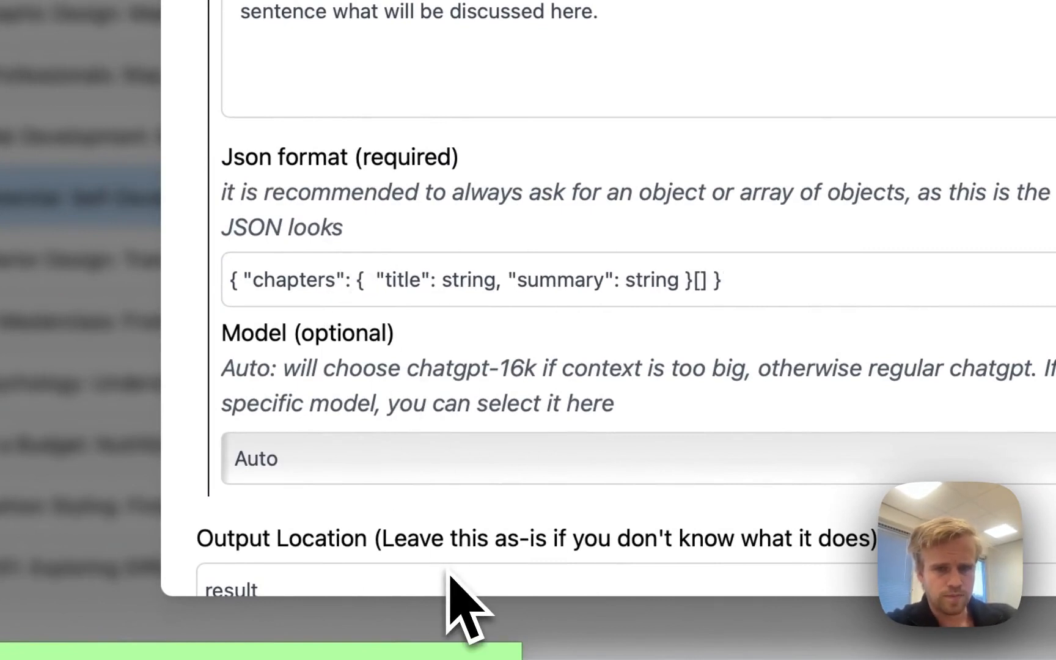
text("chapt)
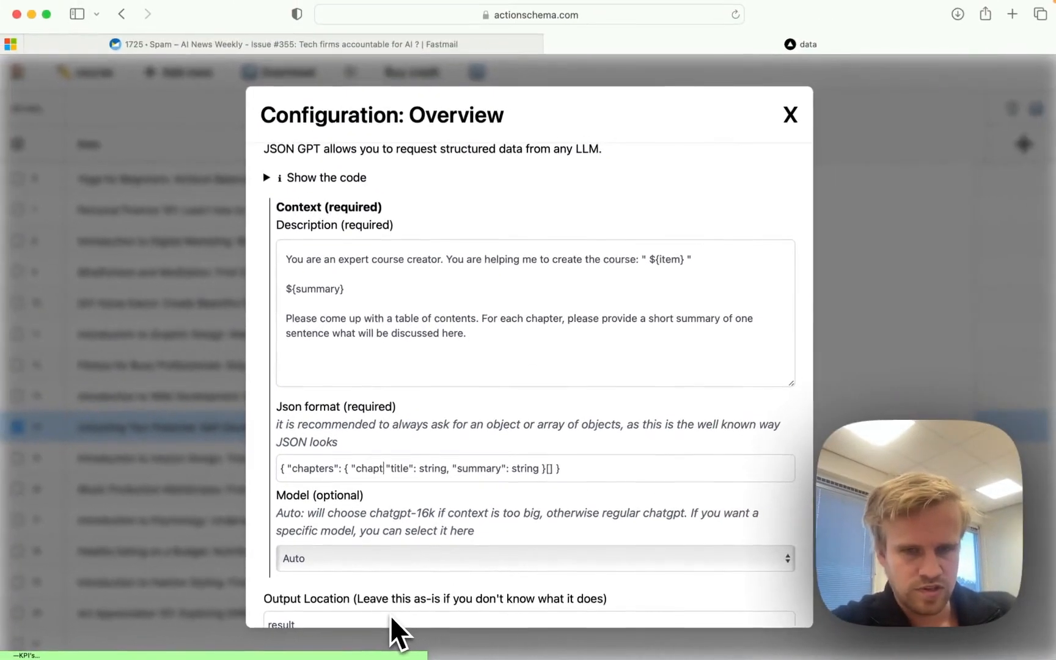
text(ers": { "chapter)
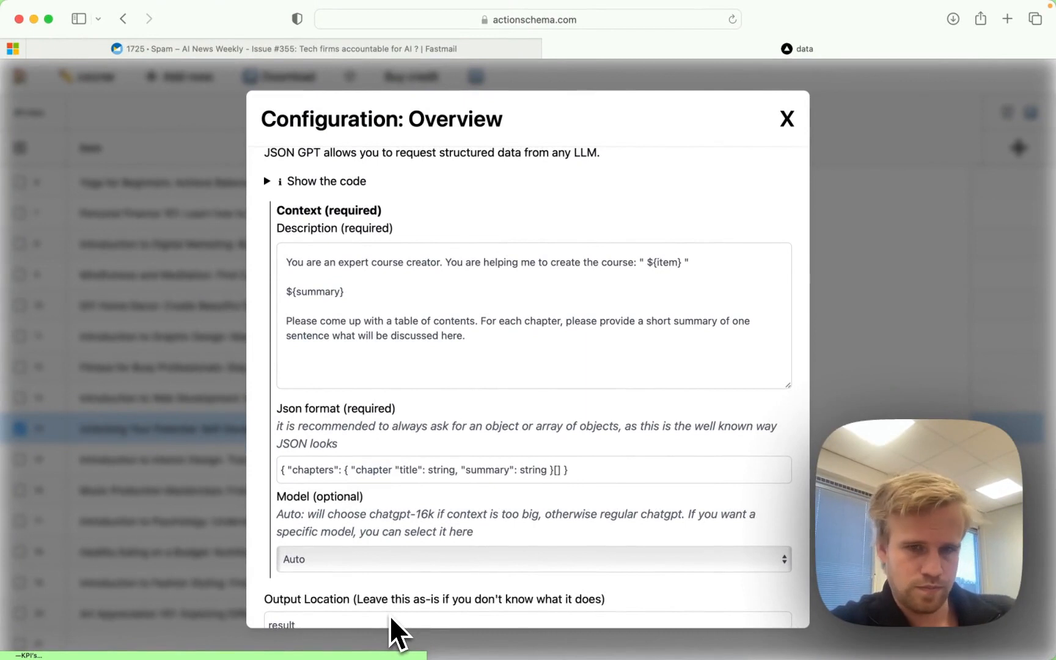
text(Number":)
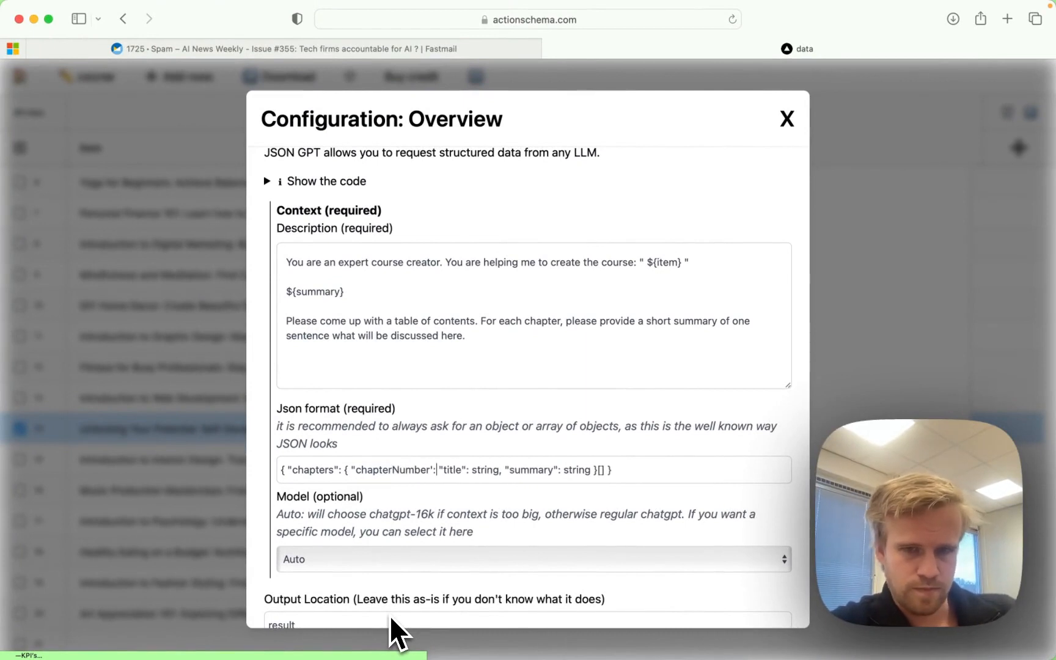
text(numb)
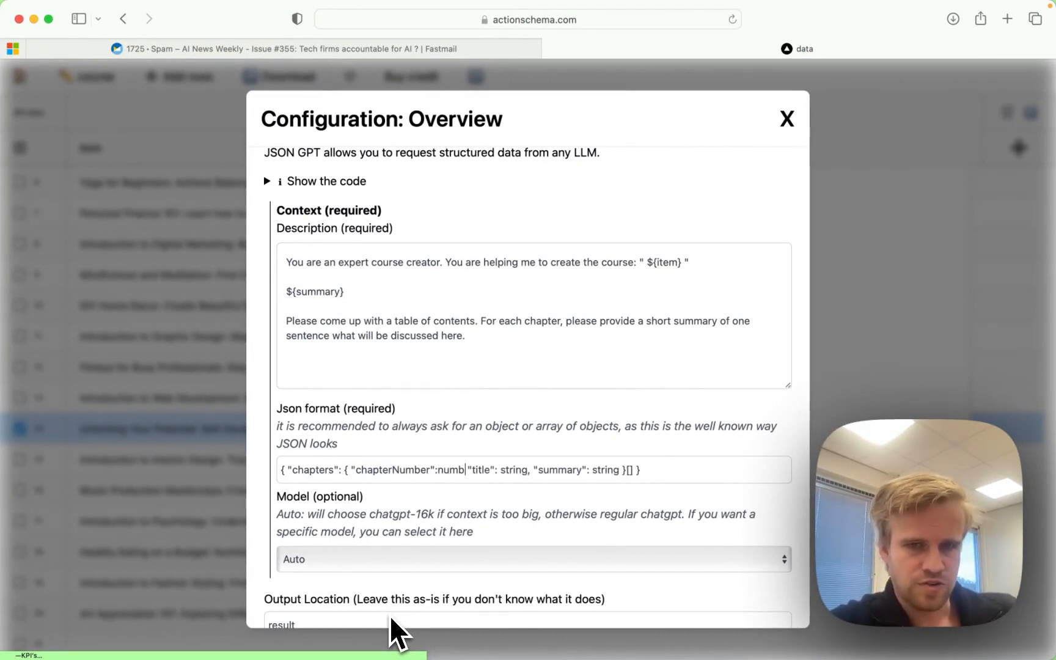
text(er,)
click(665, 471)
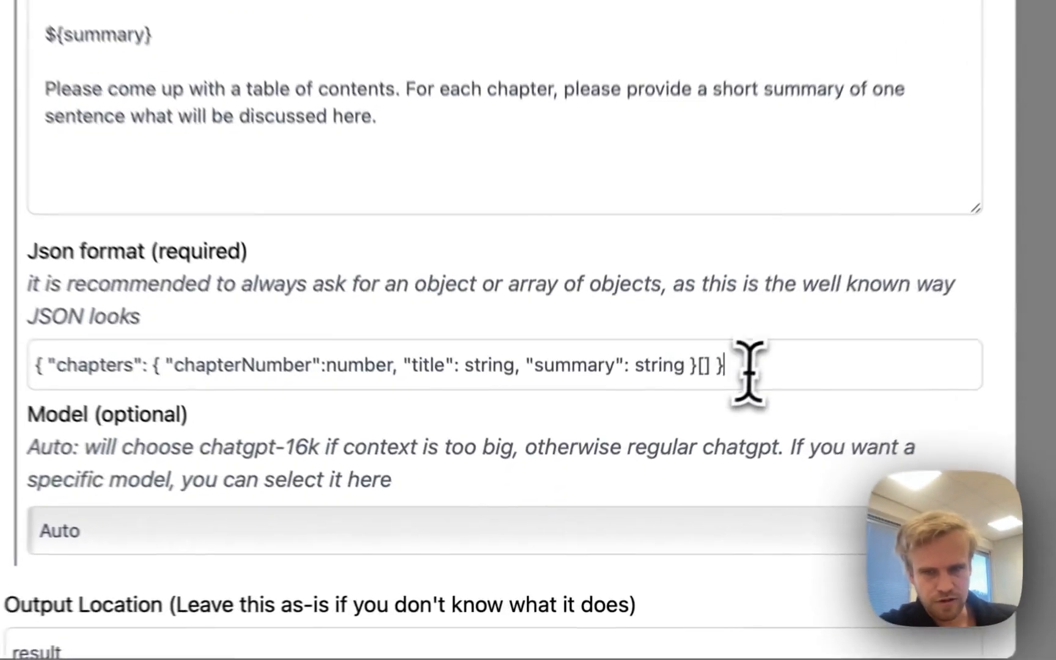
Set the overview column's output location to result.chapters
scroll(746, 372, down, 3)
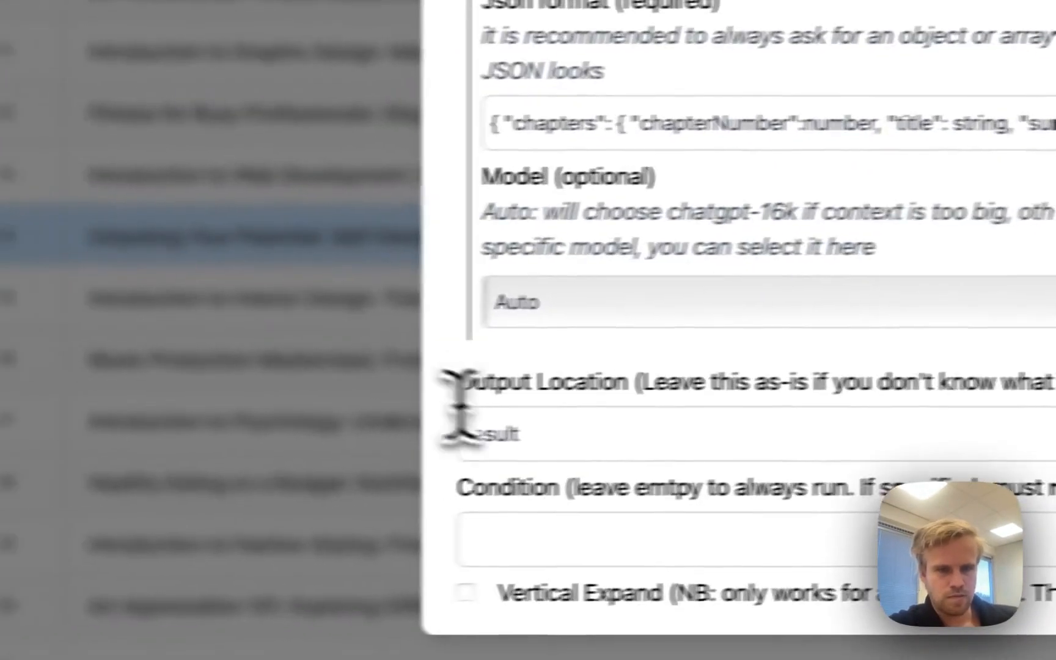
click(600, 439)
text(.)
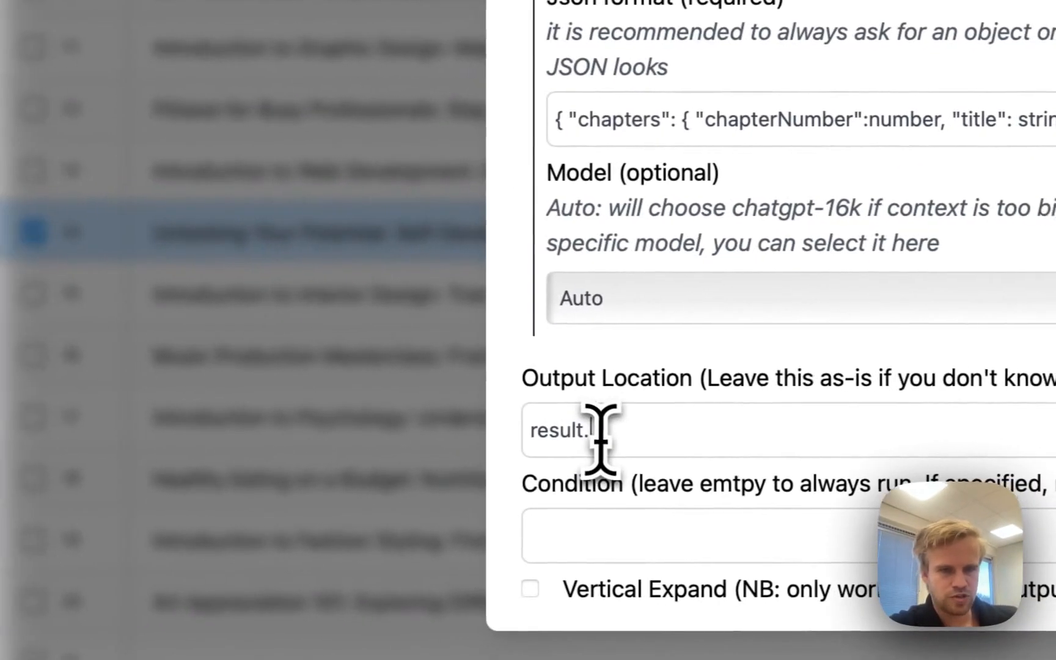
text(d)
text(hapte)
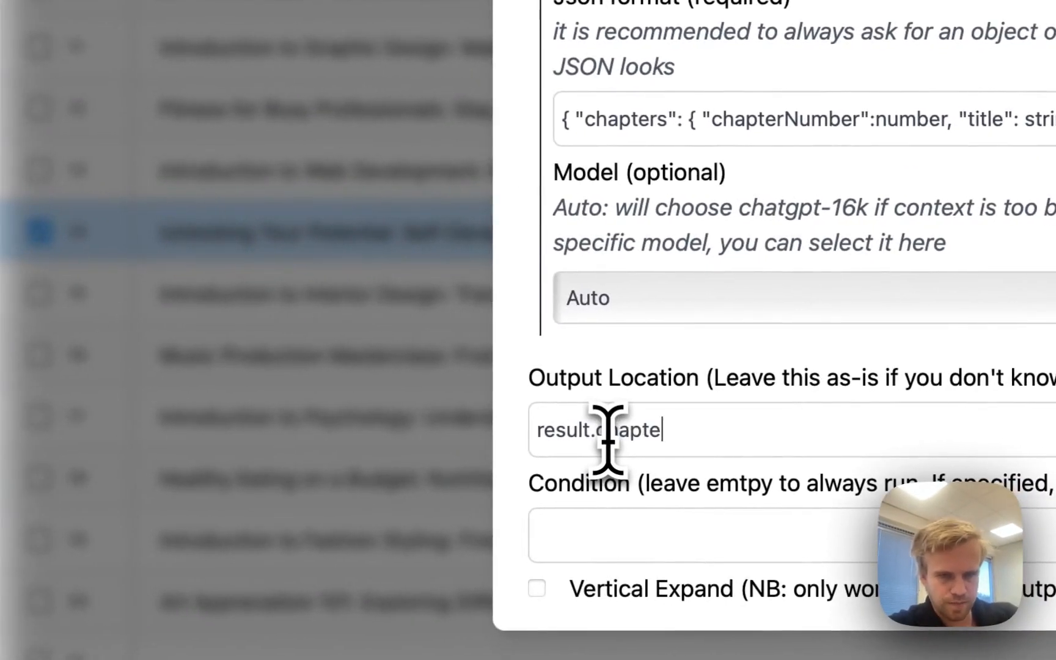
text(rs)
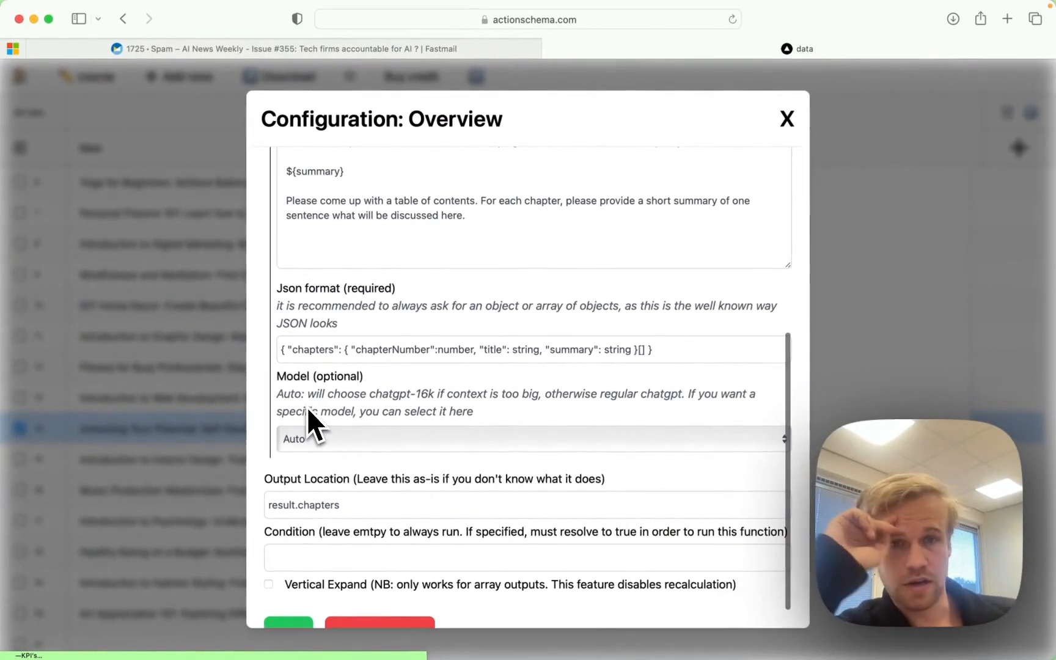
Enable Vertical Expand for the overview column and save its configuration
scroll(306, 407, up, 1)
scroll(308, 409, down, 2)
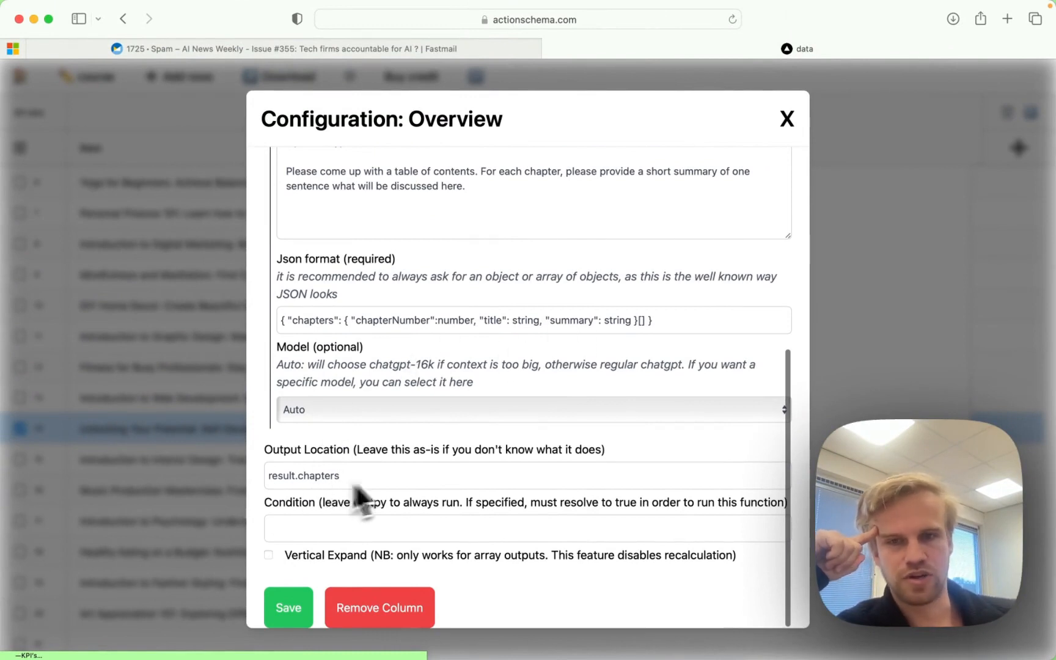
click(306, 557)
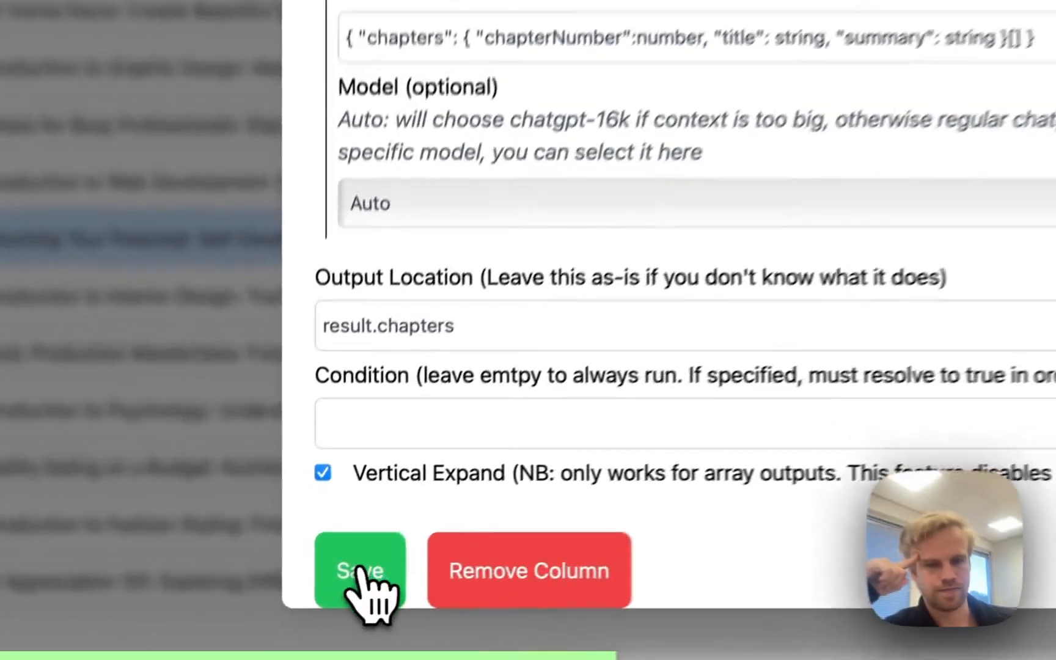
click(364, 574)
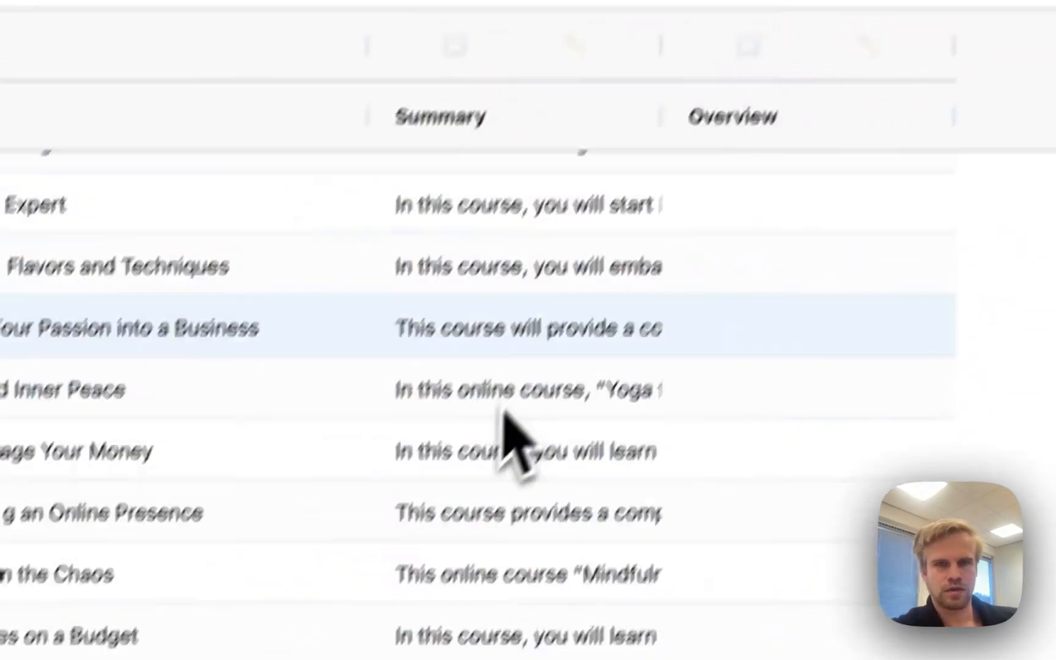
Run the Overview column for the first row, Photography Masterclass
click(684, 299)
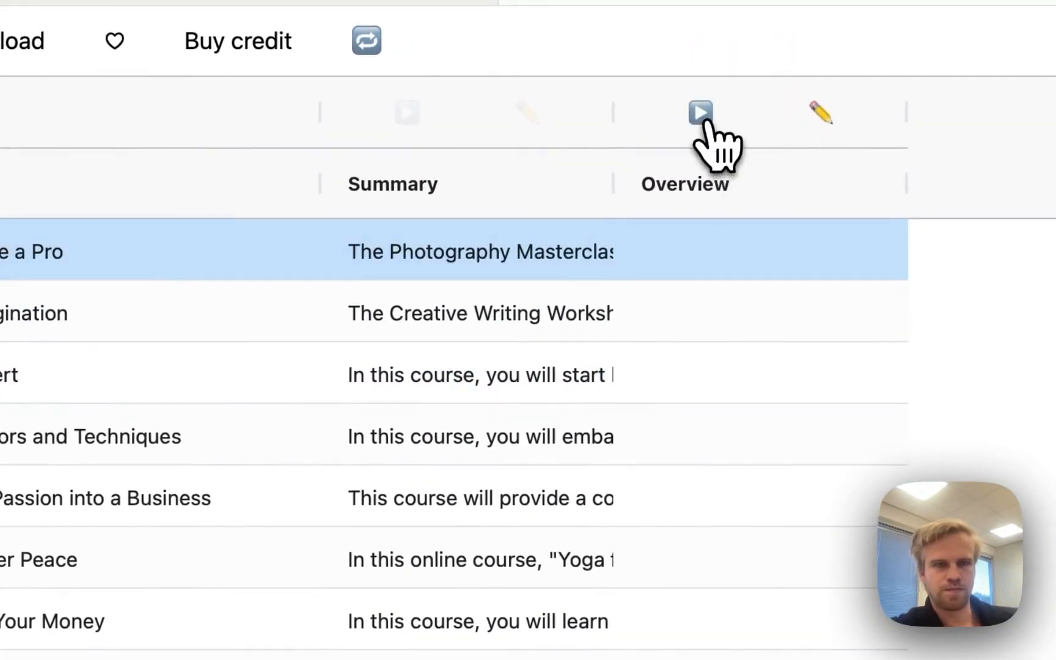
click(705, 106)
click(369, 611)
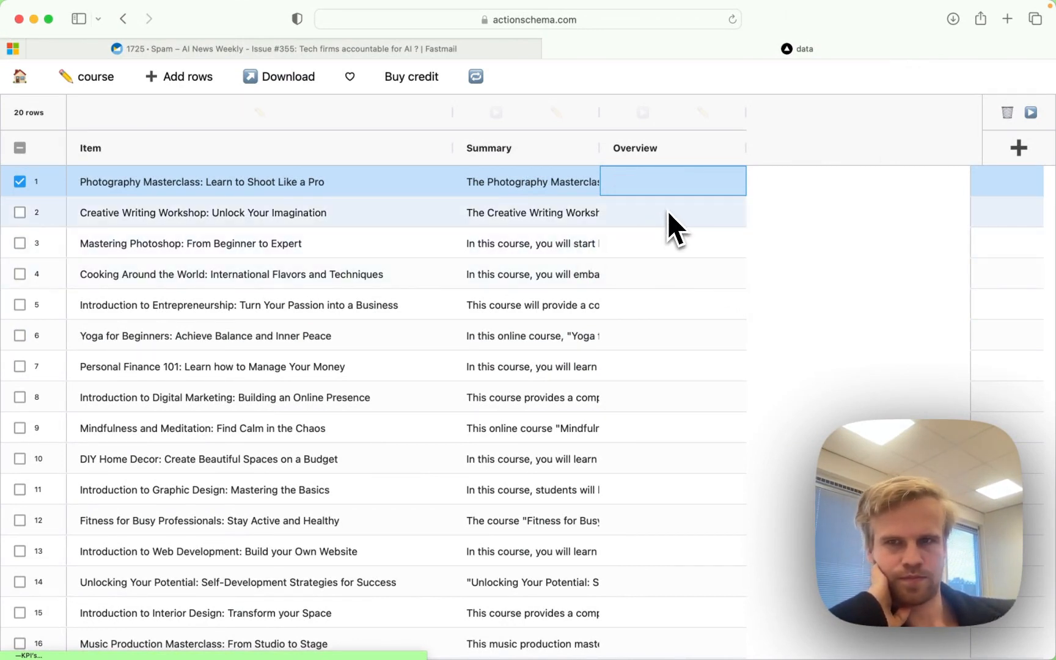
Inspect the generated overview objects in row 21 and in the first Photography Masterclass row
scroll(641, 185, down, 10)
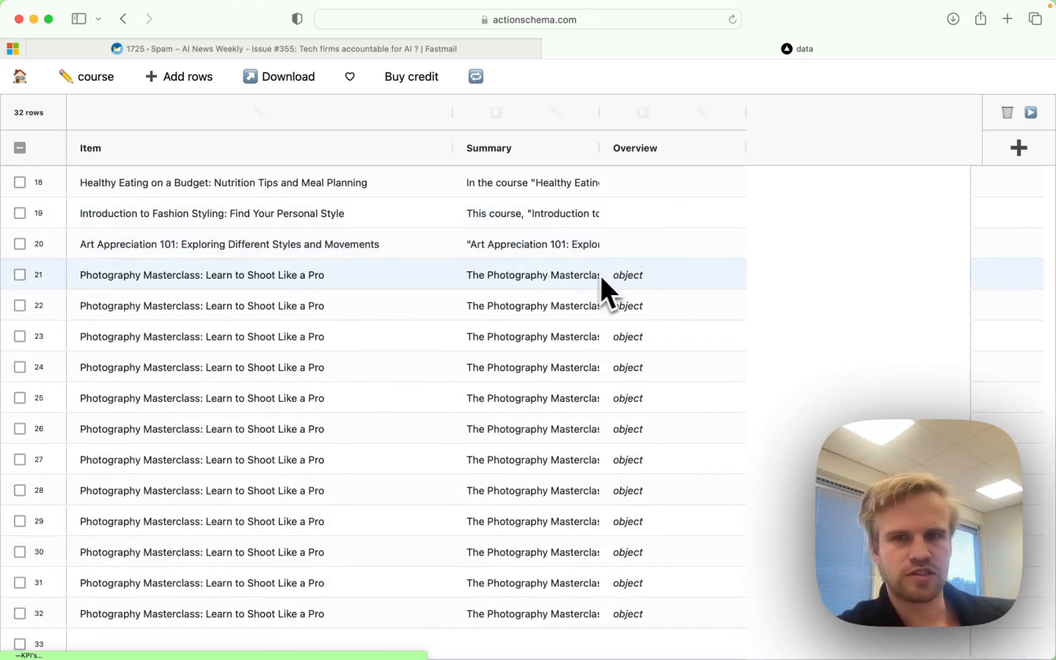
double_click(627, 279)
scroll(632, 278, up, 2)
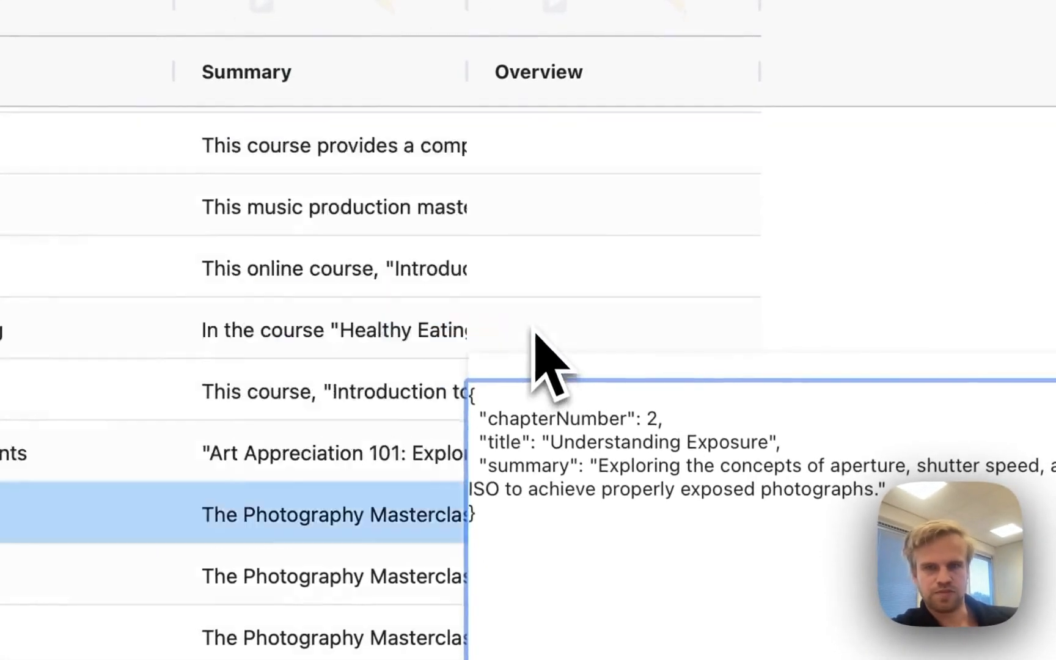
scroll(535, 333, up, 5)
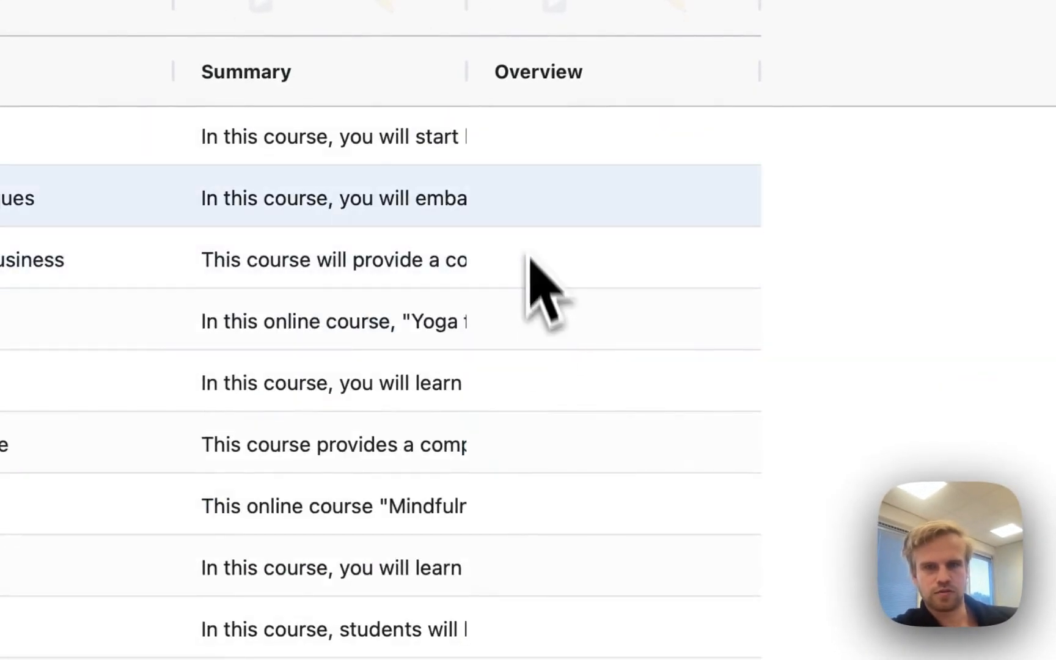
double_click(535, 145)
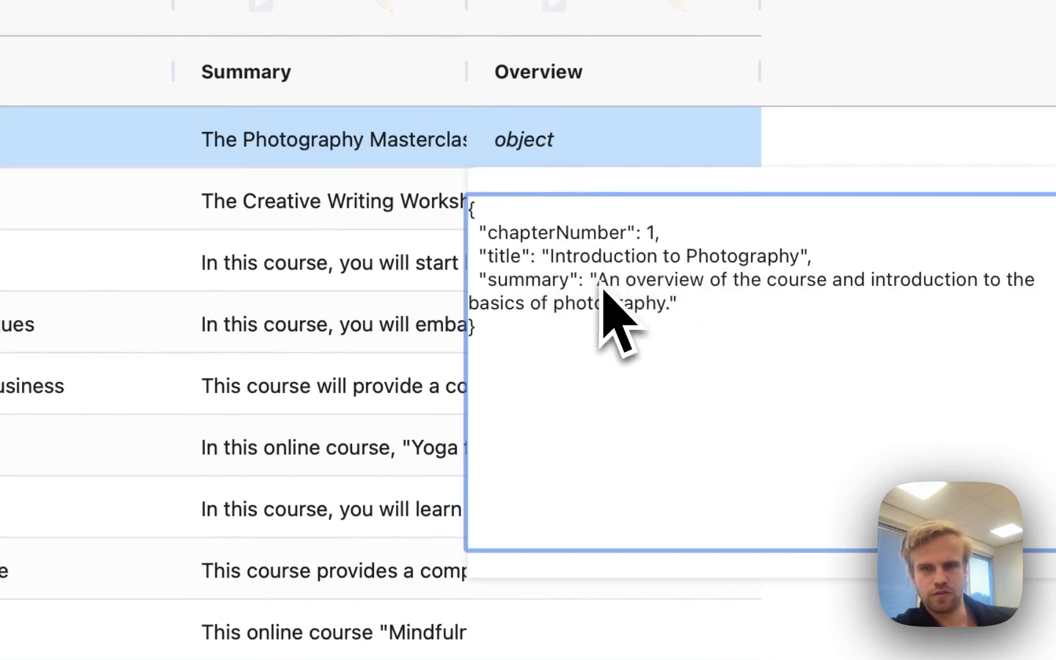
click(300, 442)
Read the overview objects of Photography Masterclass rows 21 to 26 one by one and review the expanded table
scroll(305, 440, down, 5)
scroll(306, 422, down, 5)
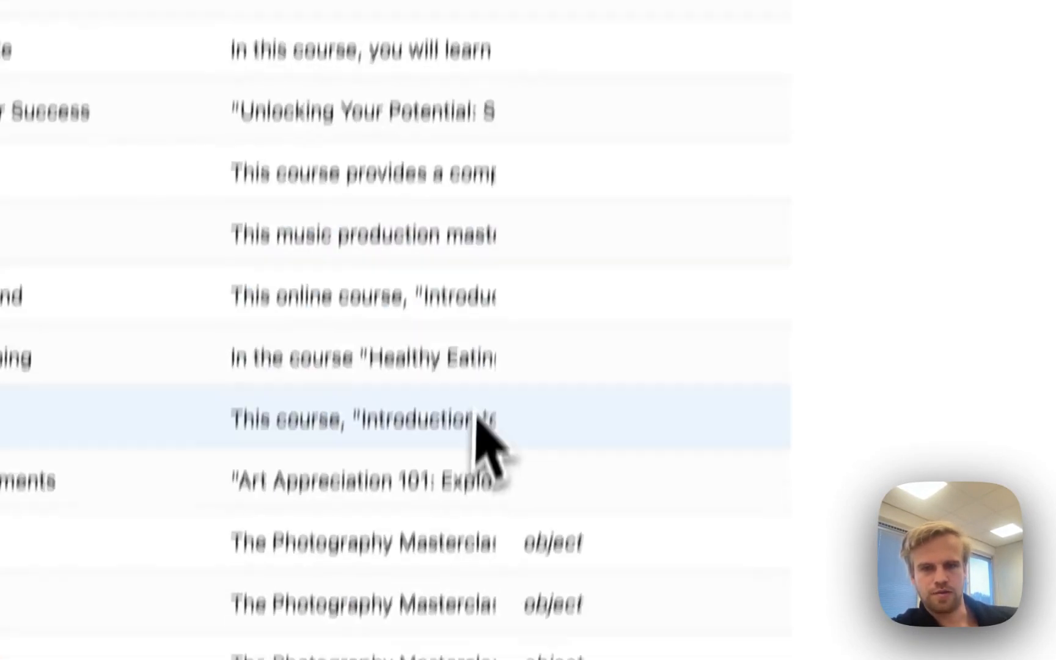
double_click(553, 430)
double_click(571, 495)
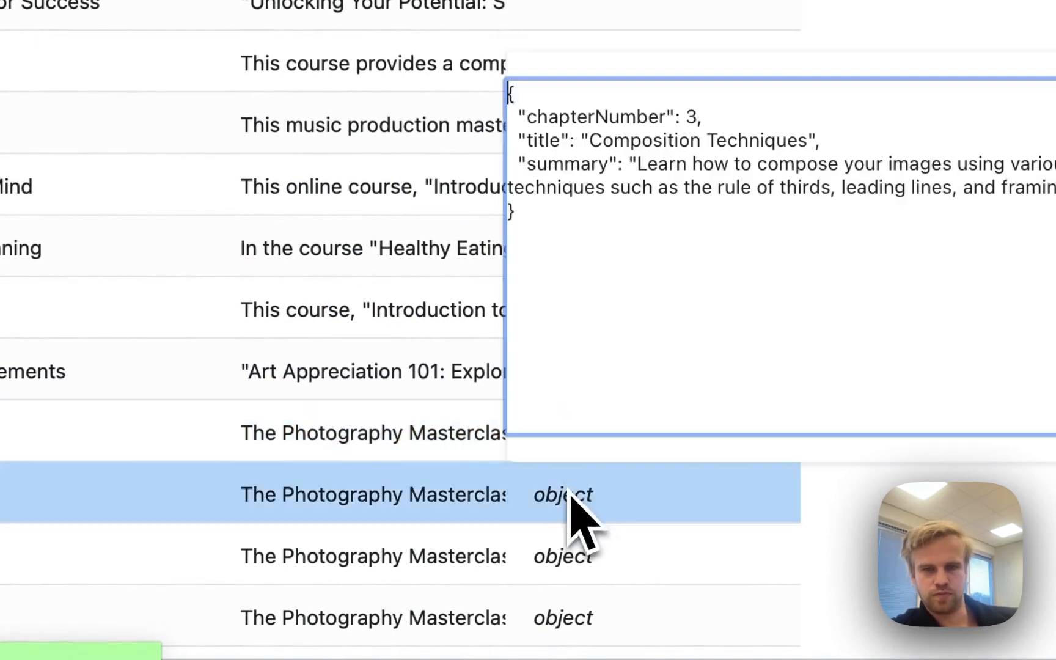
double_click(568, 559)
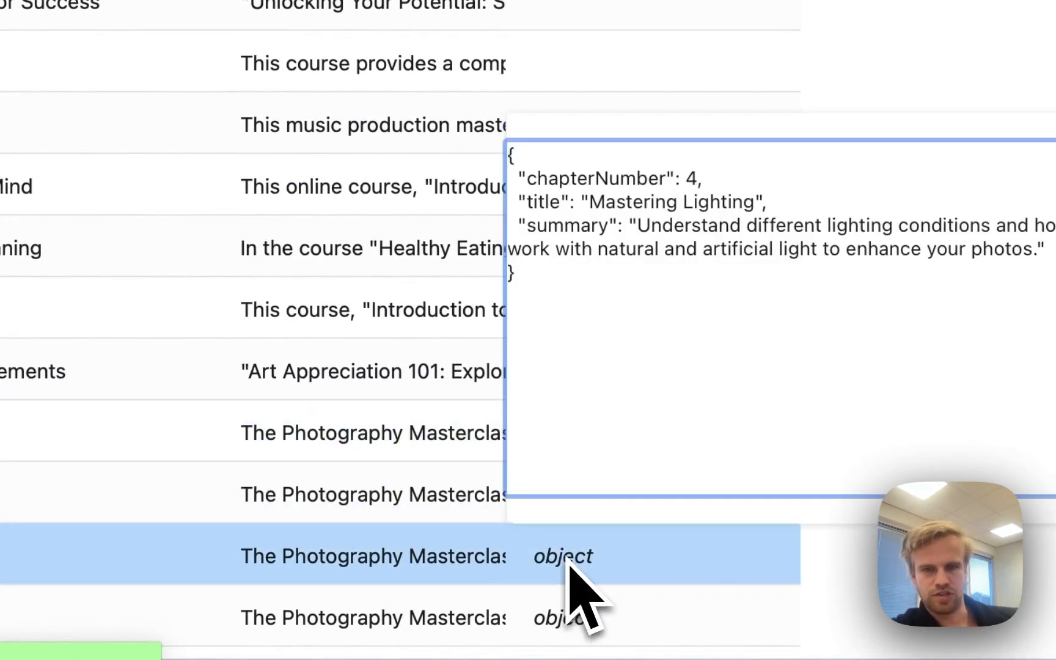
double_click(571, 614)
scroll(482, 605, down, 3)
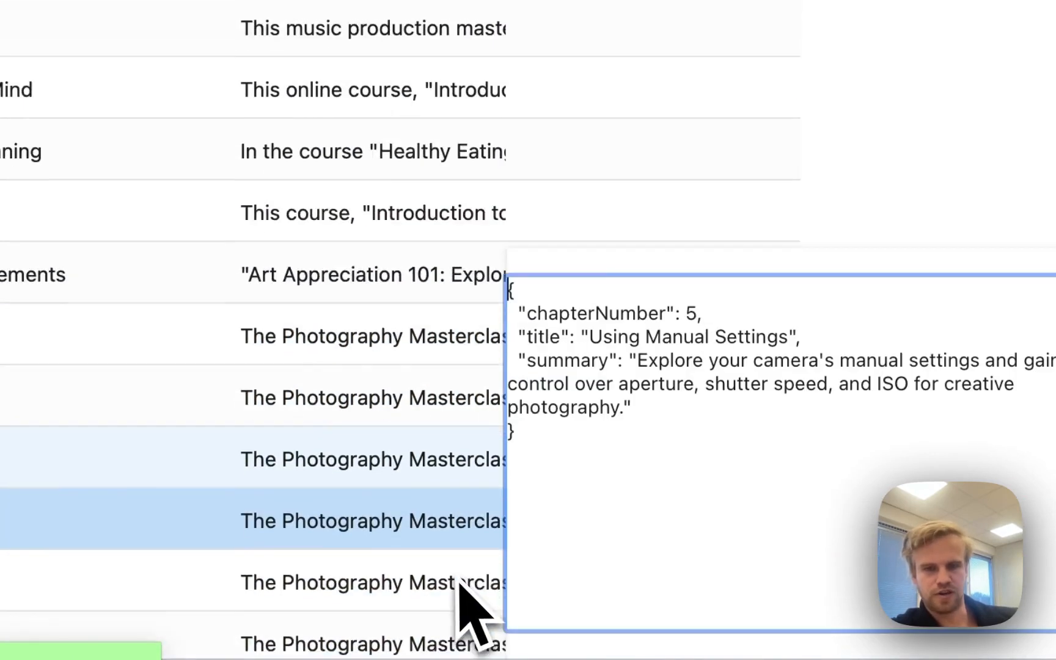
click(473, 494)
double_click(565, 495)
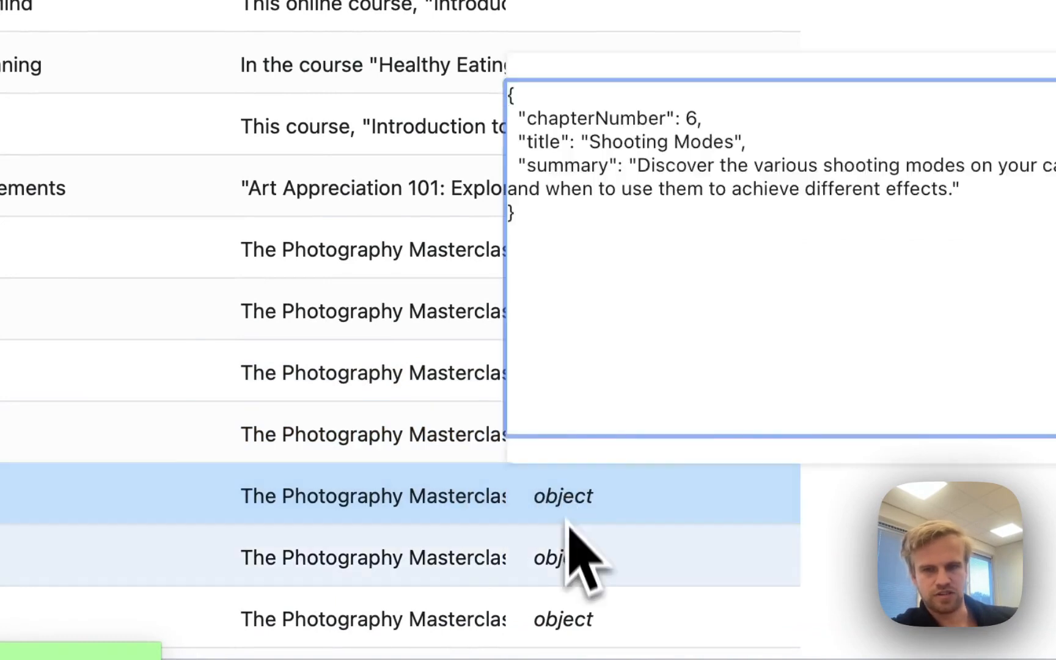
double_click(570, 557)
double_click(440, 567)
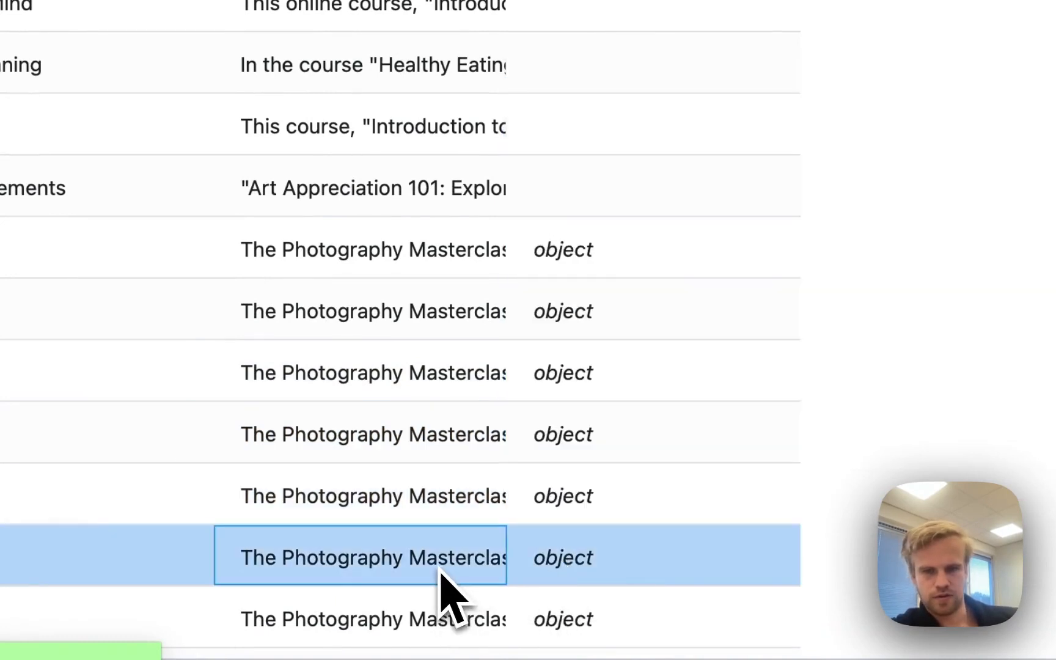
click(443, 19)
scroll(435, 353, up, 10)
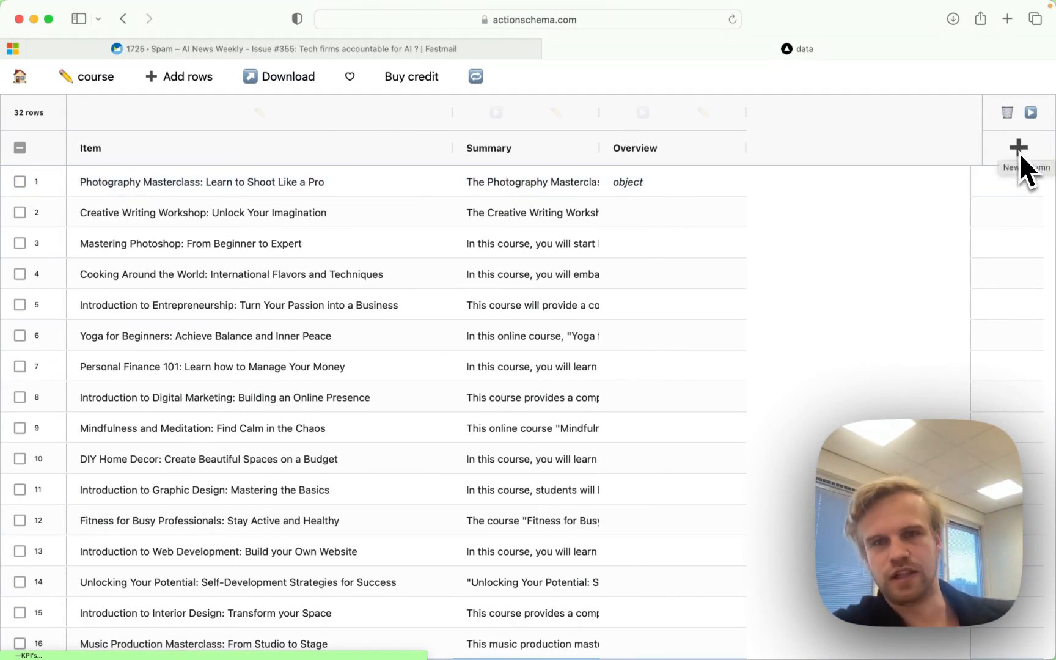
scroll(768, 308, down, 10)
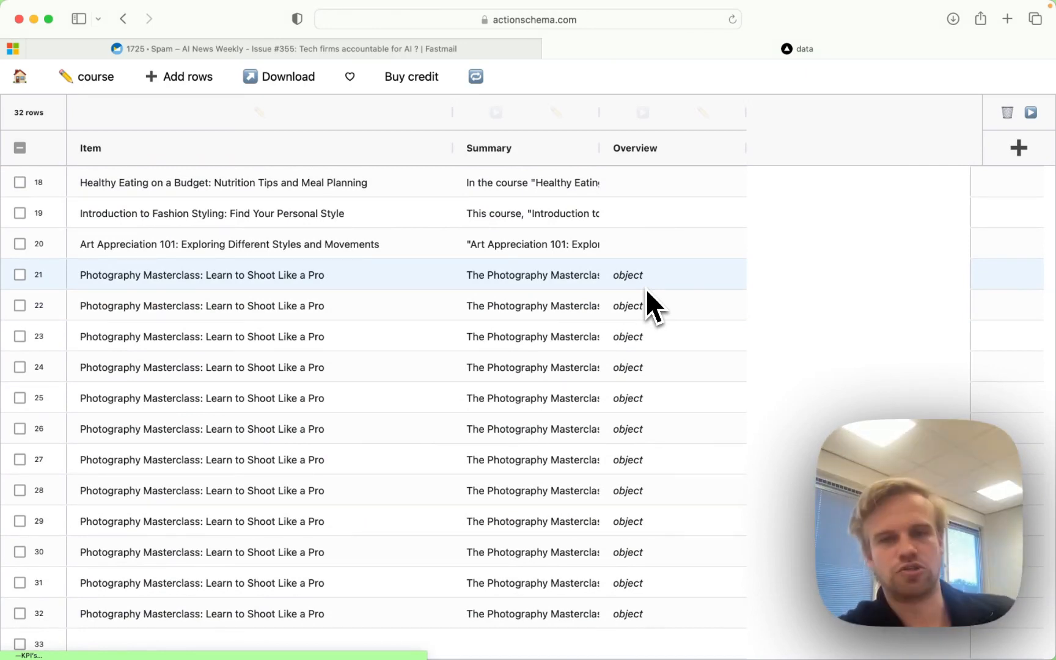
Add a new column named chapterContents to the course table
scroll(645, 289, up, 10)
click(611, 191)
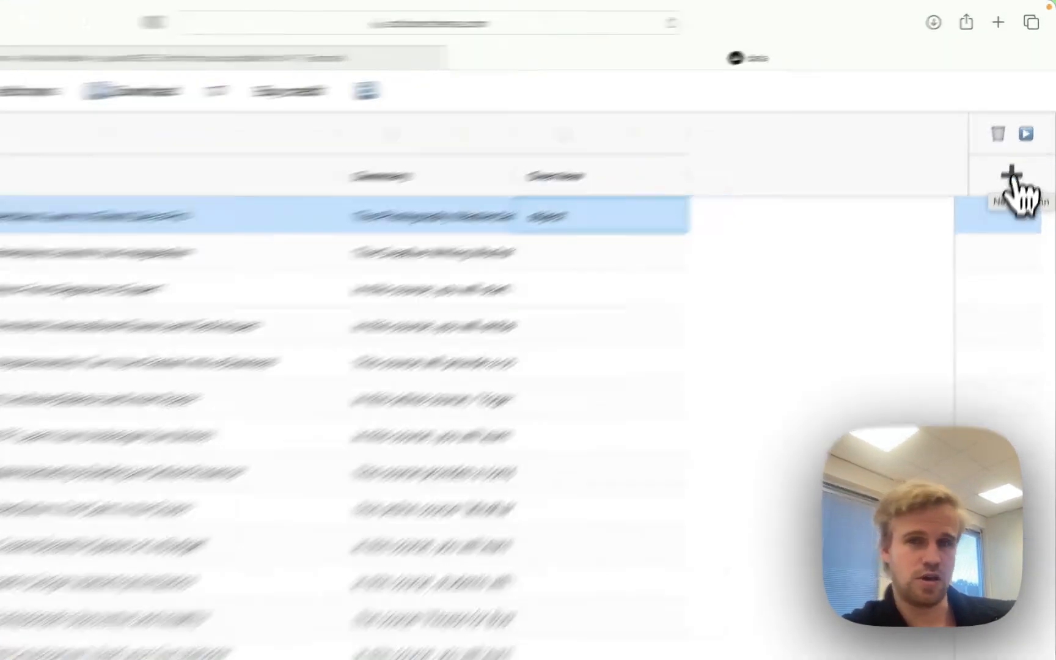
click(1018, 150)
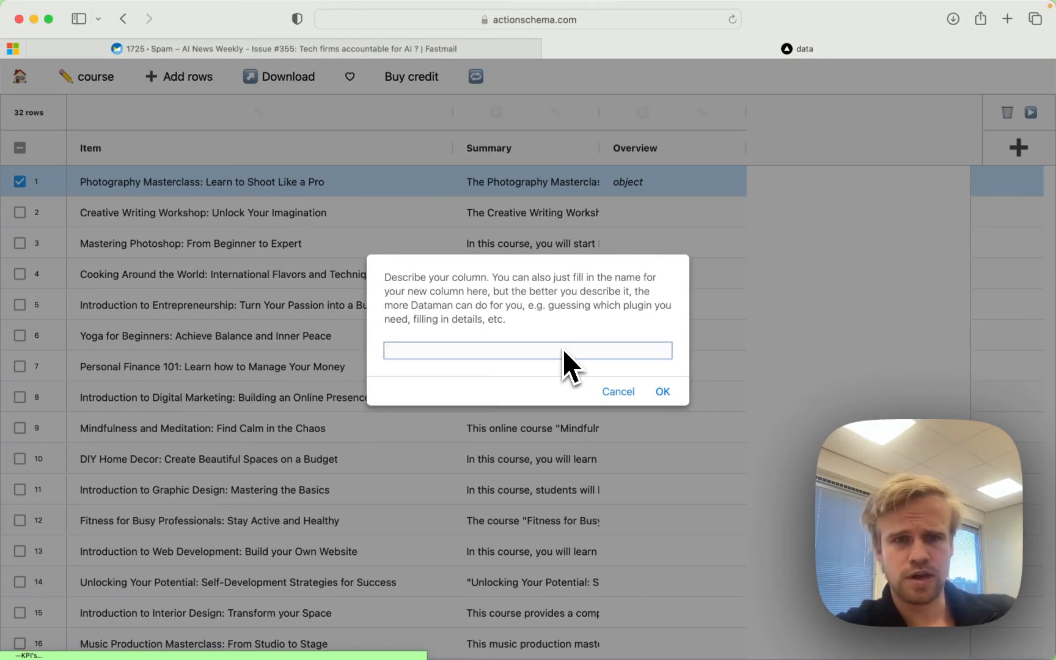
text(chapter)
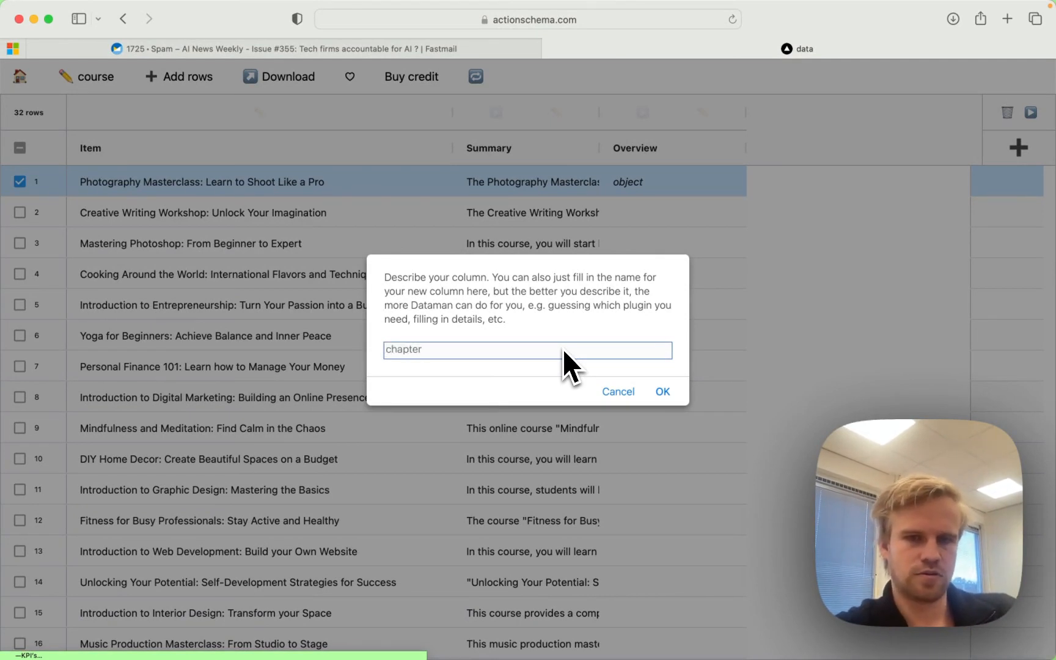
text(Contents)
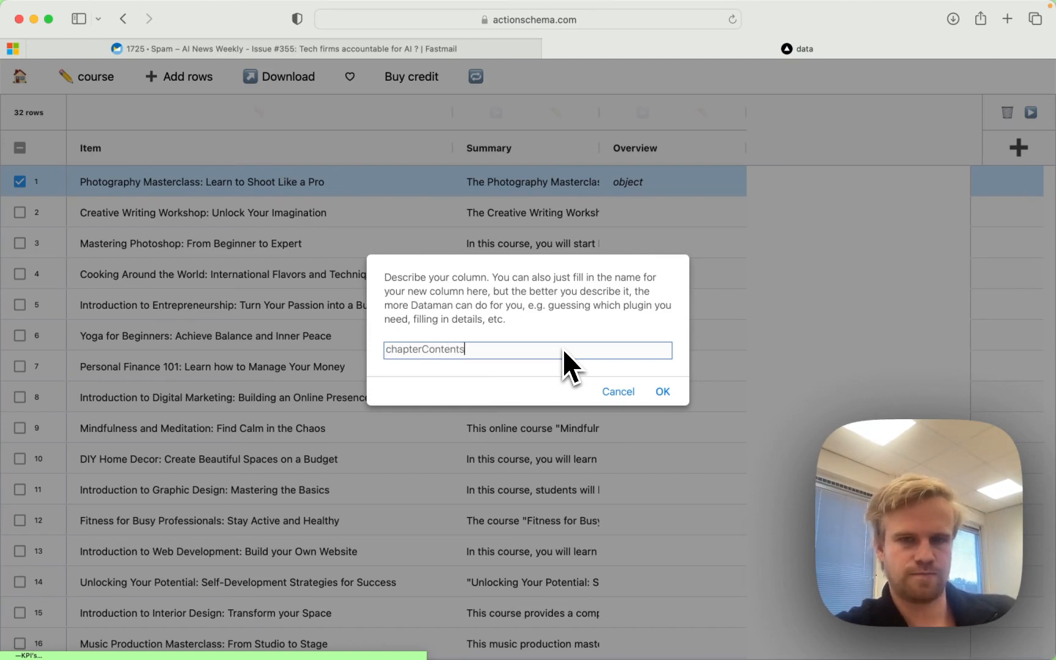
key(Return)
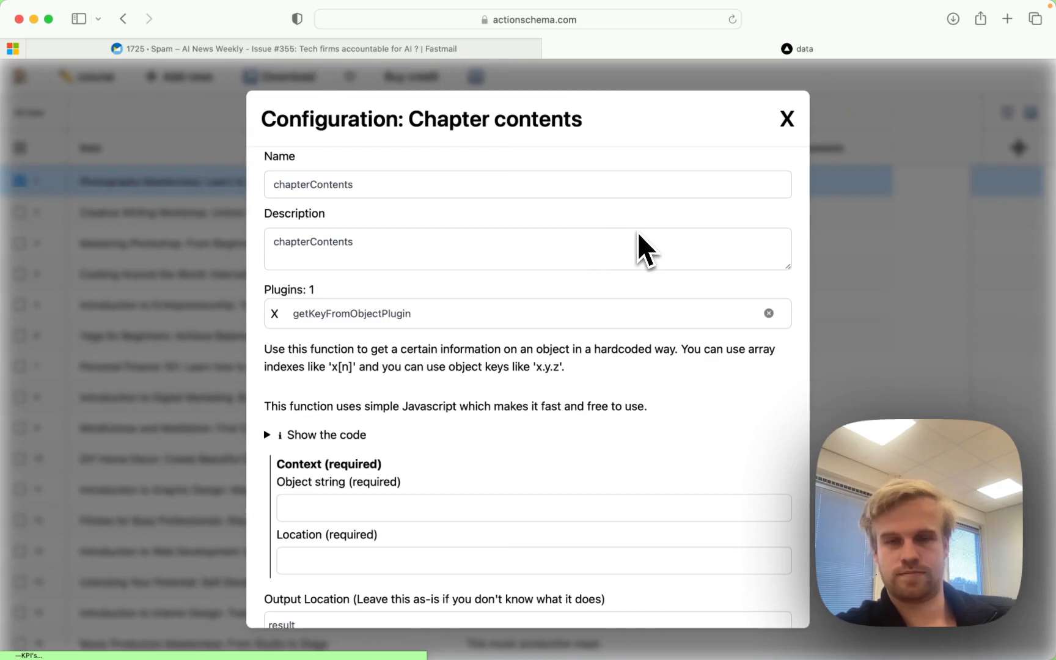
Replace the plugin of the chapterContents column with chatGptPlugin
scroll(478, 483, down, 3)
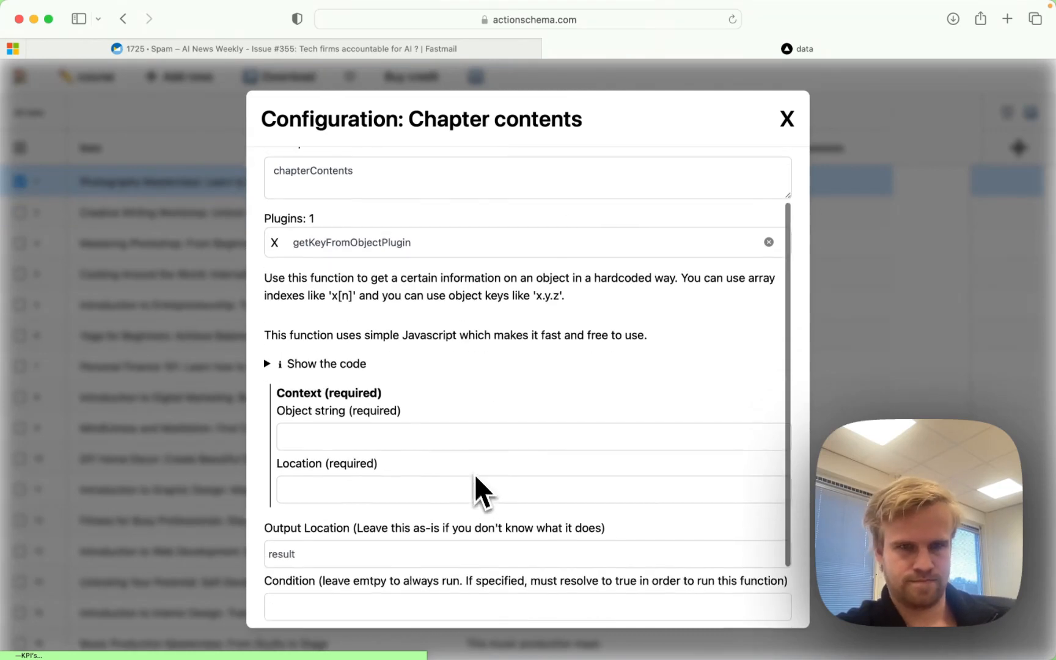
scroll(474, 476, up, 3)
click(339, 311)
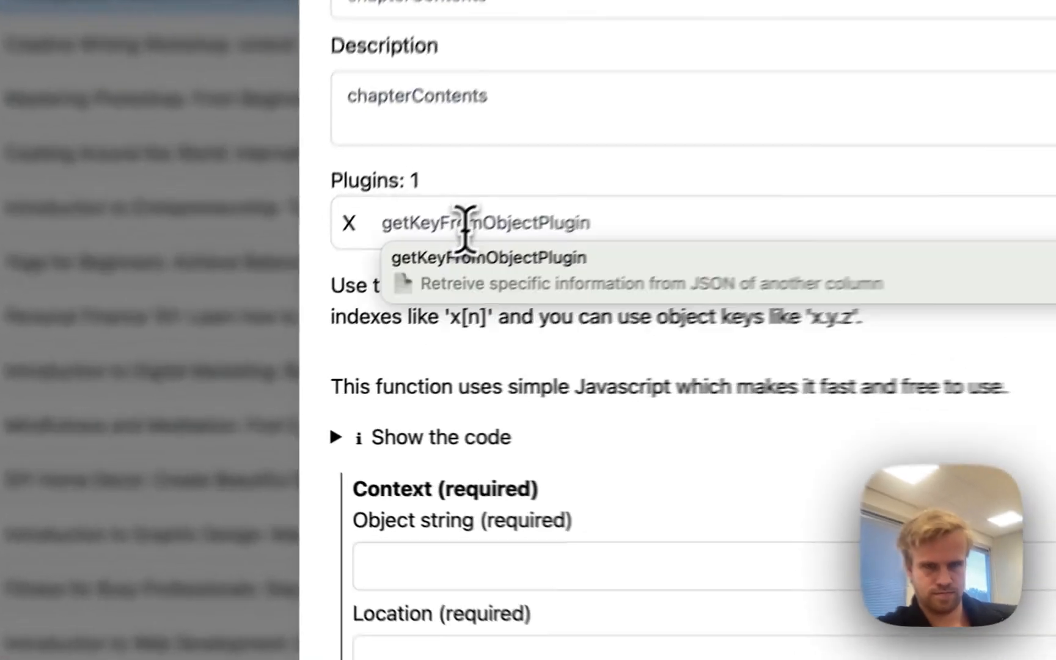
text(cha)
click(505, 282)
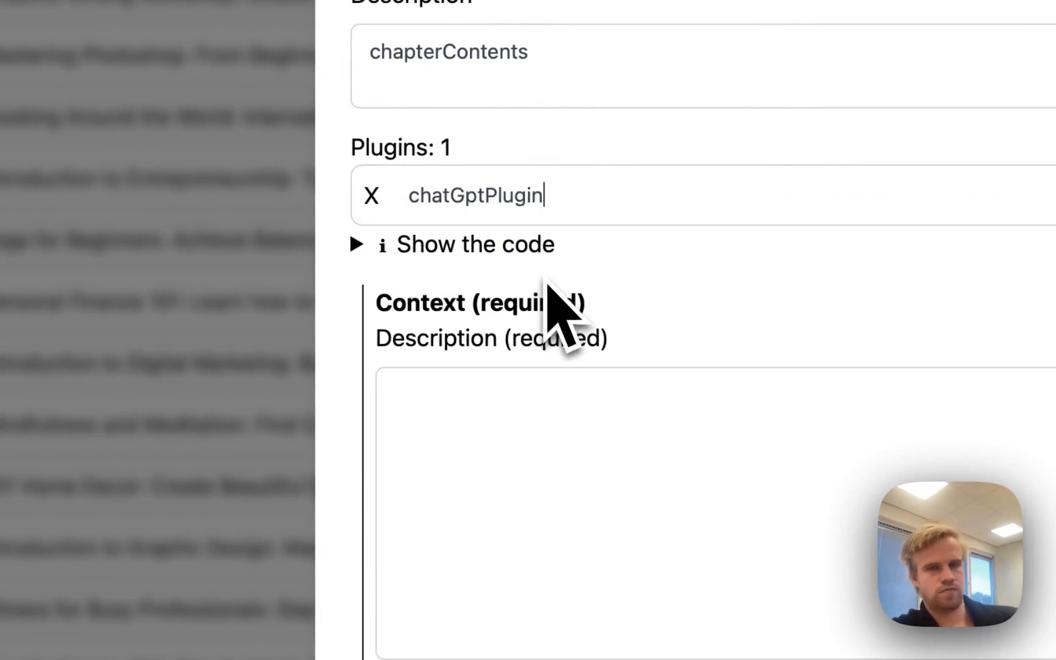
Begin the prompt description: You are an expert course creator AI. You are helping me create a course with the title " ${item} "
click(514, 460)
scroll(514, 455, down, 5)
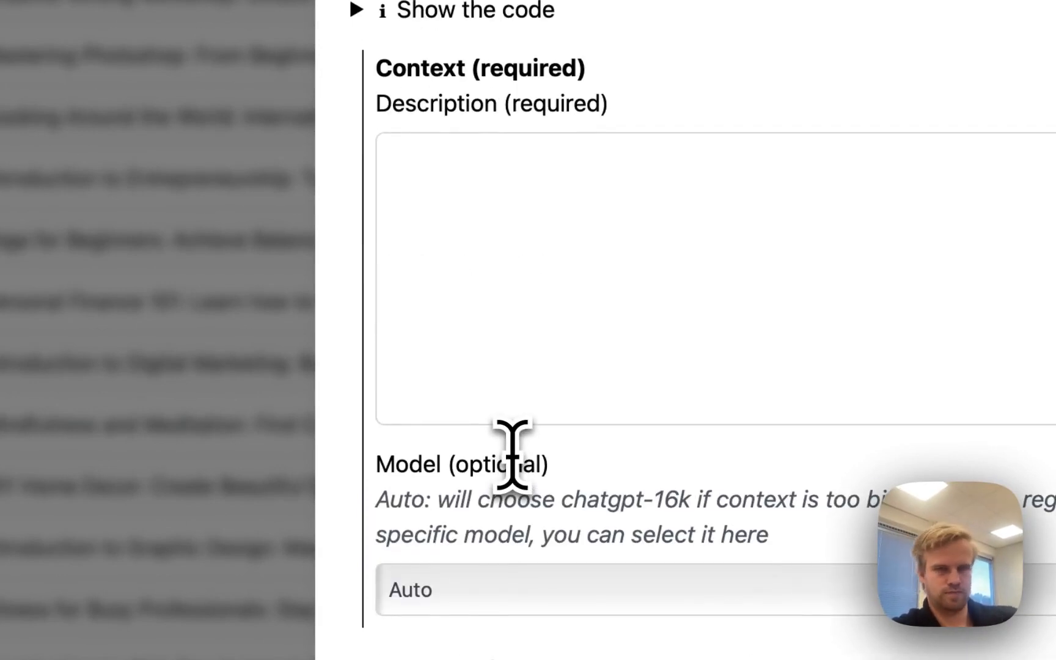
text(You are an ex)
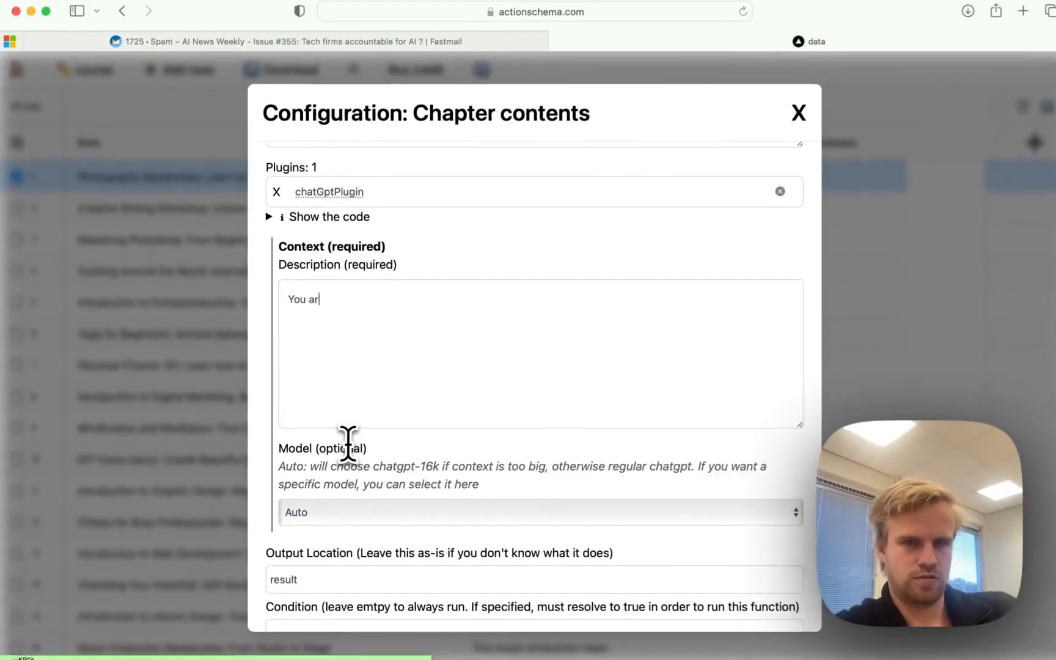
text(pert course creator AI. You are helping me create a course with the titl)
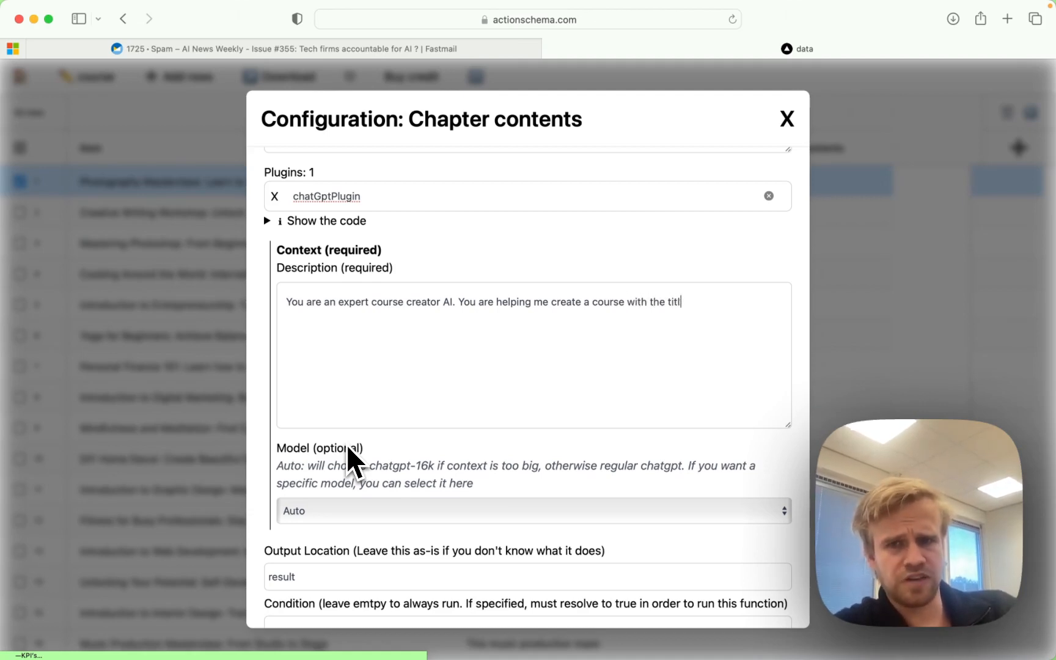
text($)
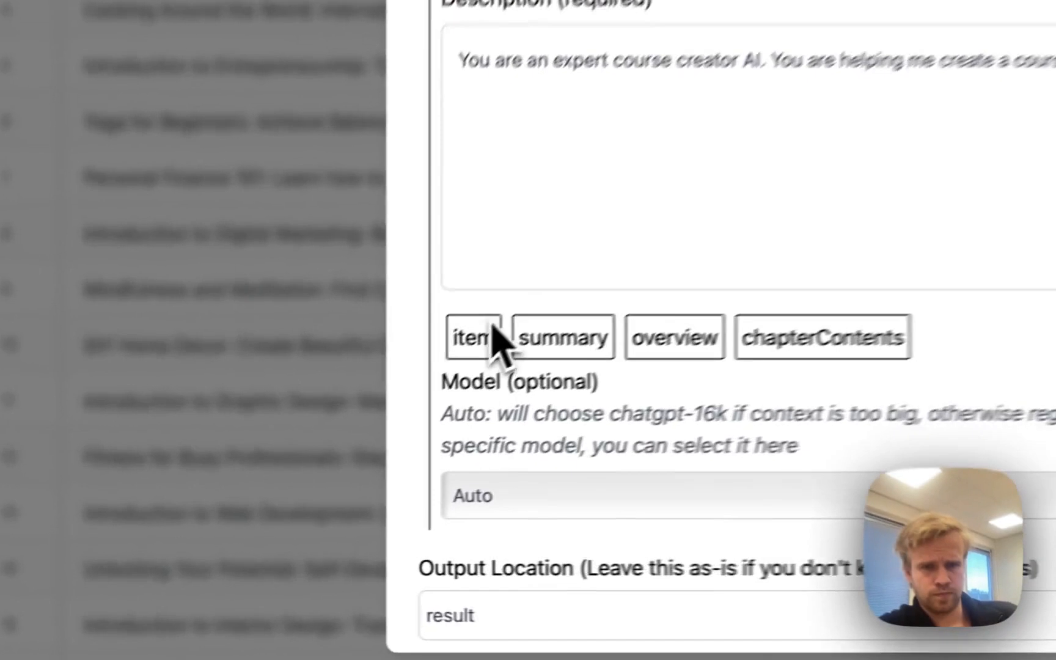
click(304, 450)
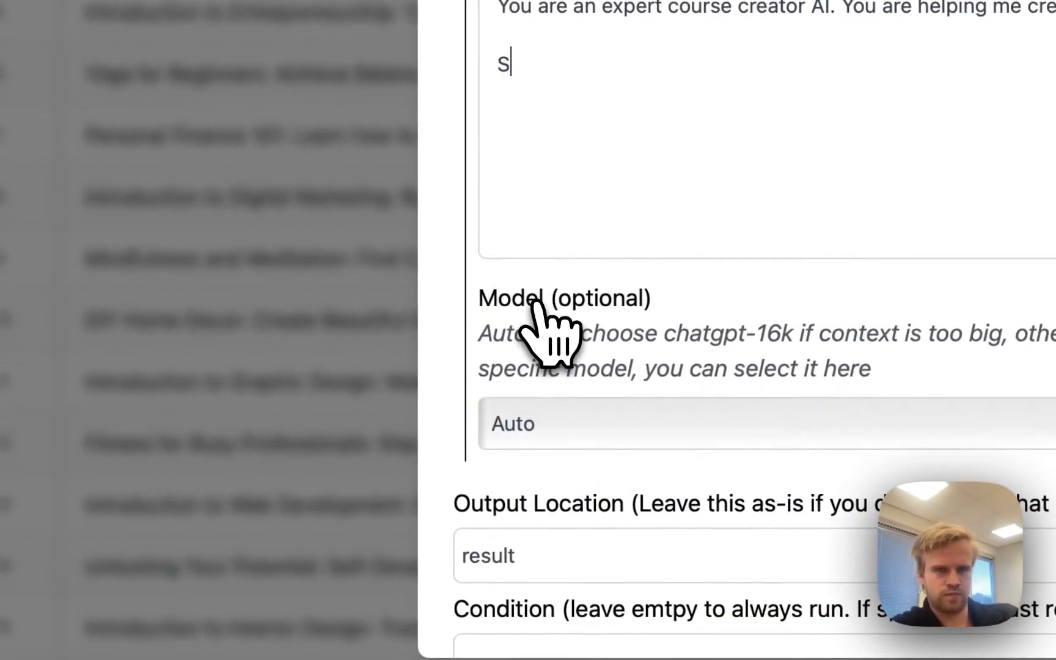
Insert the ${summary} variable as its own paragraph below the prompt's opening sentence
key(BackSpace)
text($)
click(580, 305)
key(Return)
key(Return)
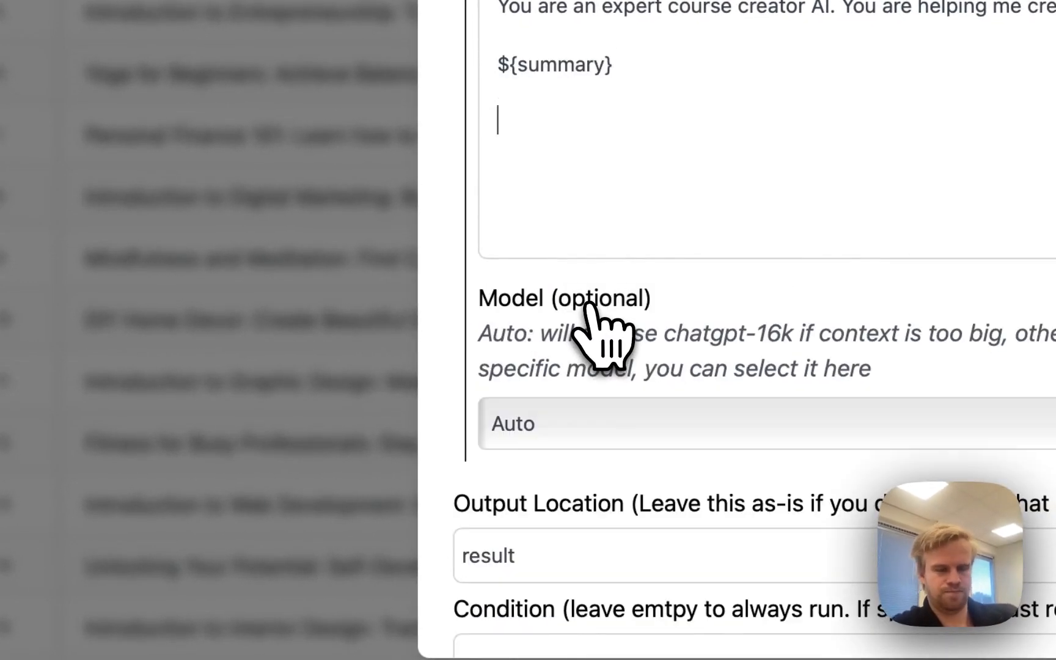
Add "Please write the contents of this chapter:" to the prompt, followed by the ${overview} variable in a separate paragraph
text(Please write)
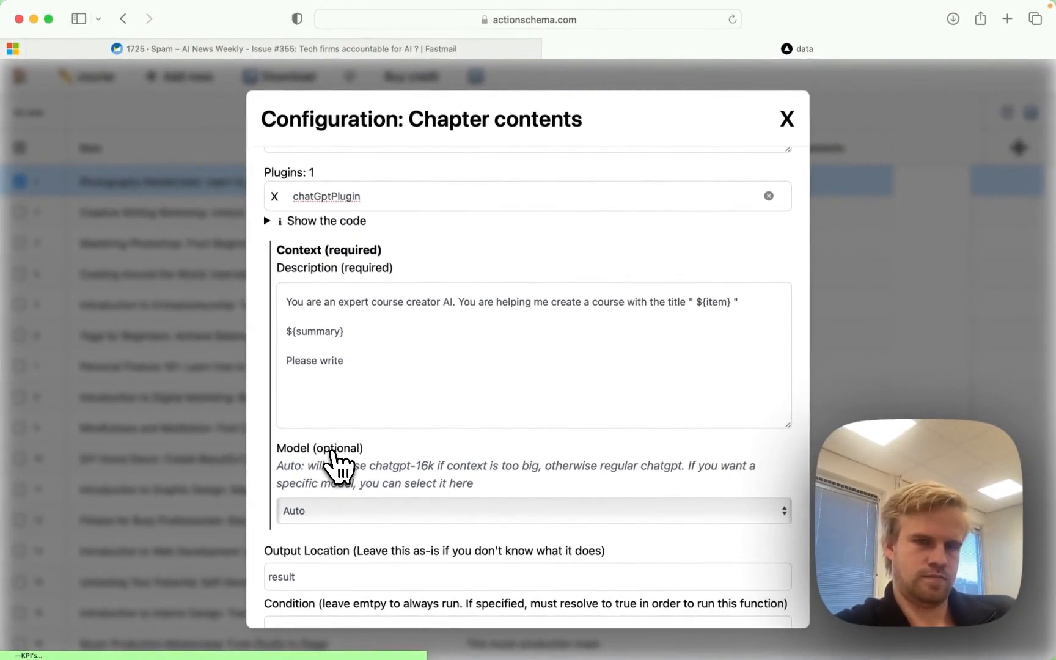
text( $)
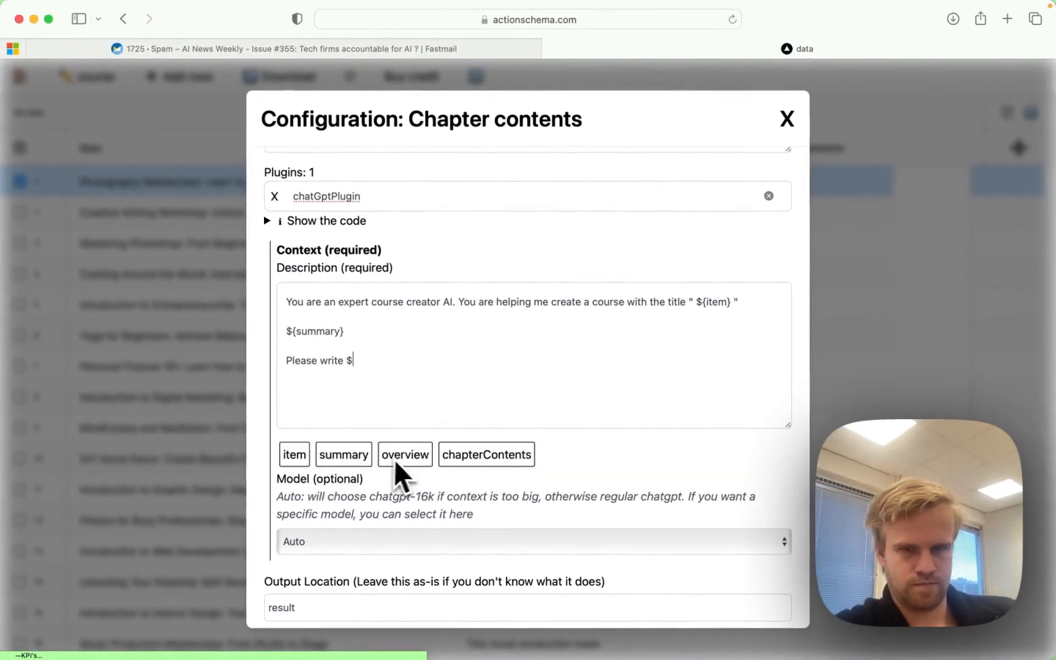
click(418, 458)
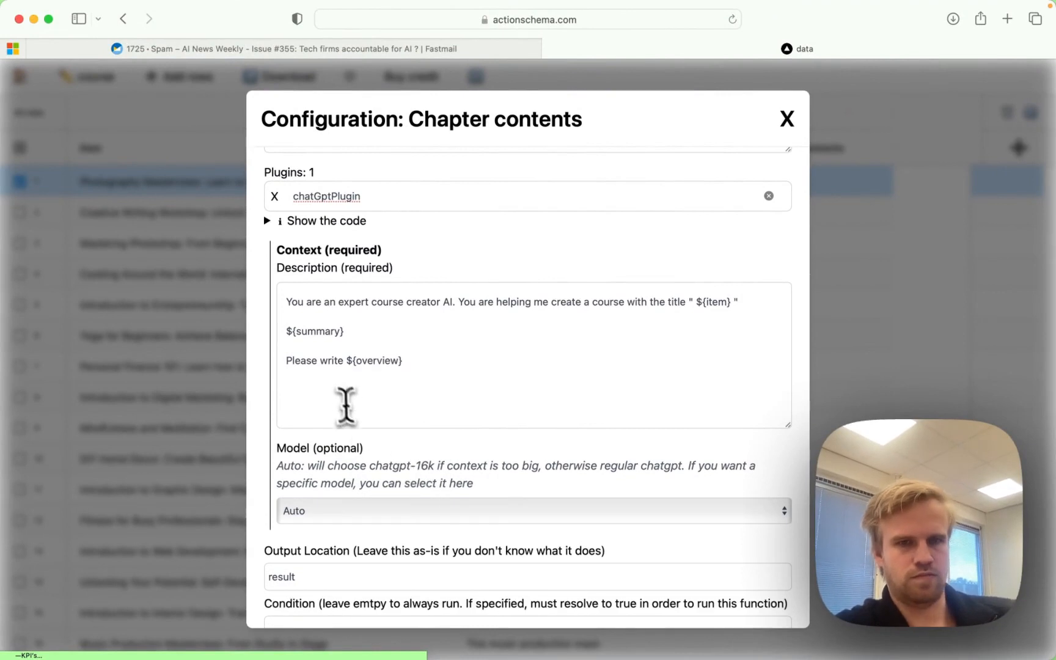
text(ch)
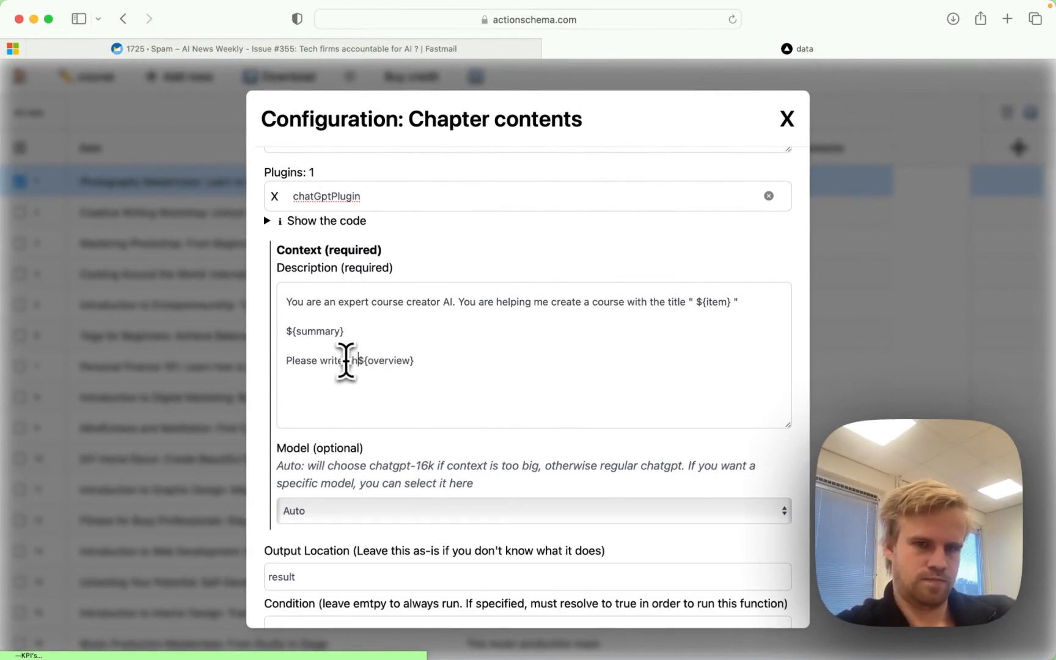
text(apter)
key(alt+BackSpace)
text(the conte)
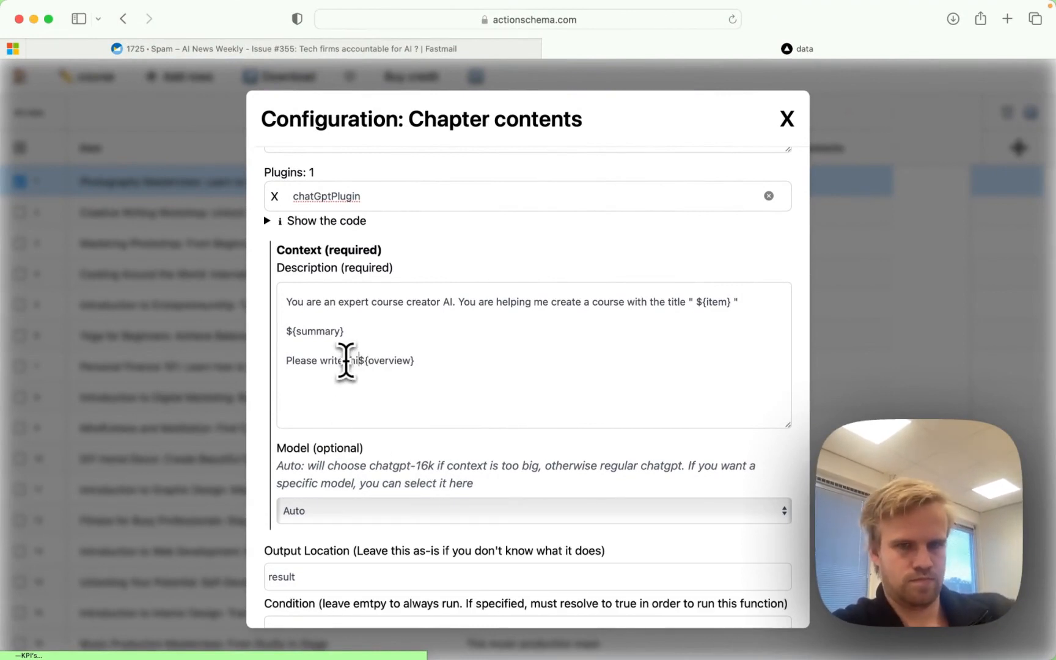
text(nts of th)
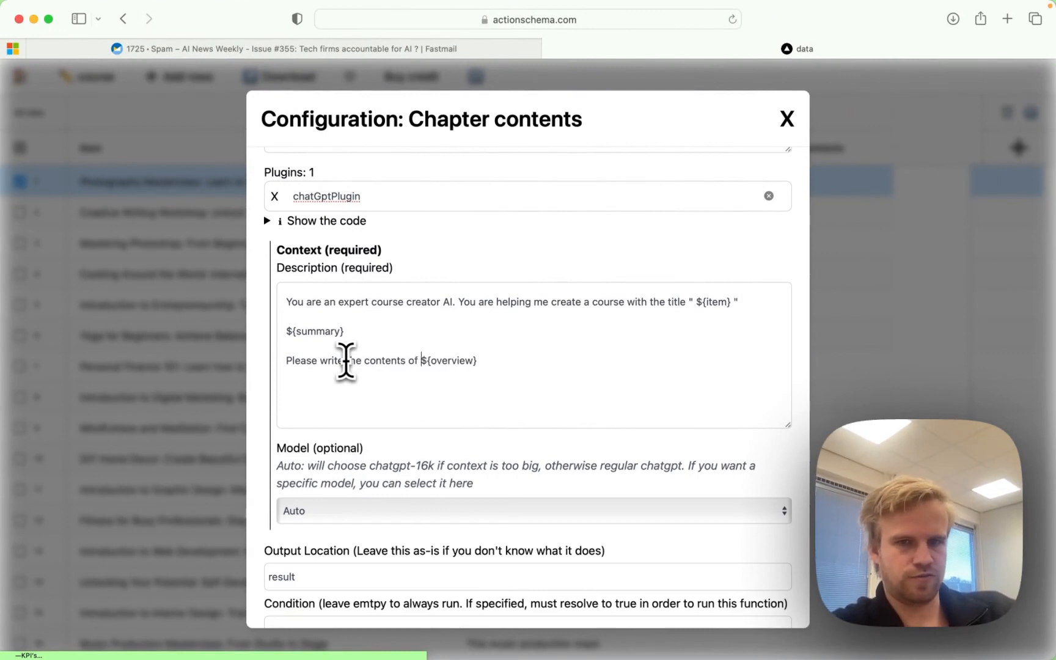
text(is chapter:)
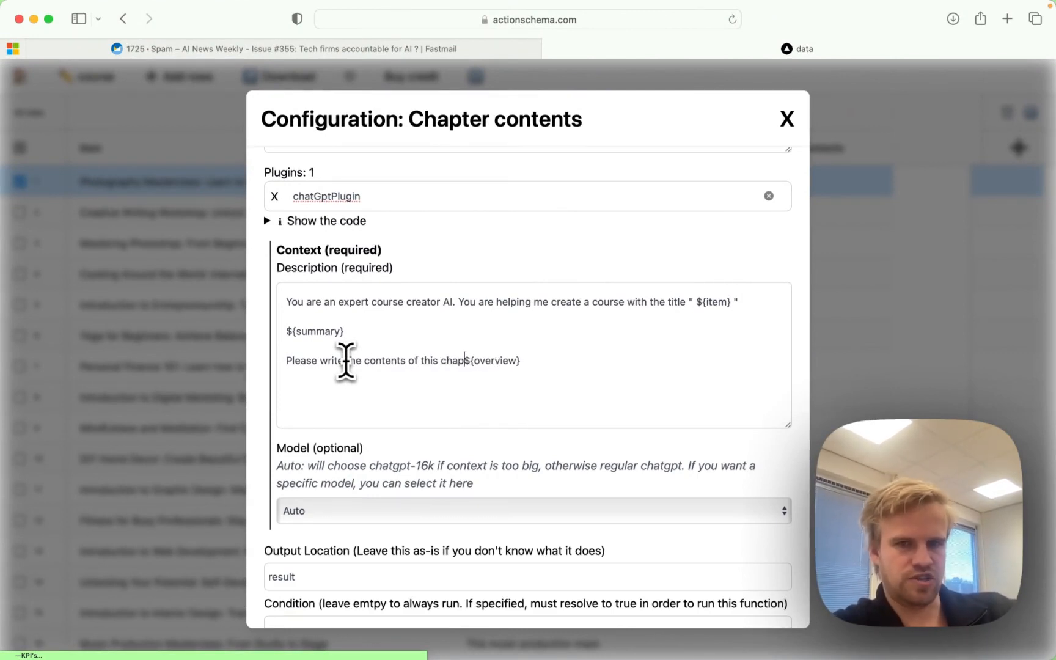
key(Return)
key(Return)
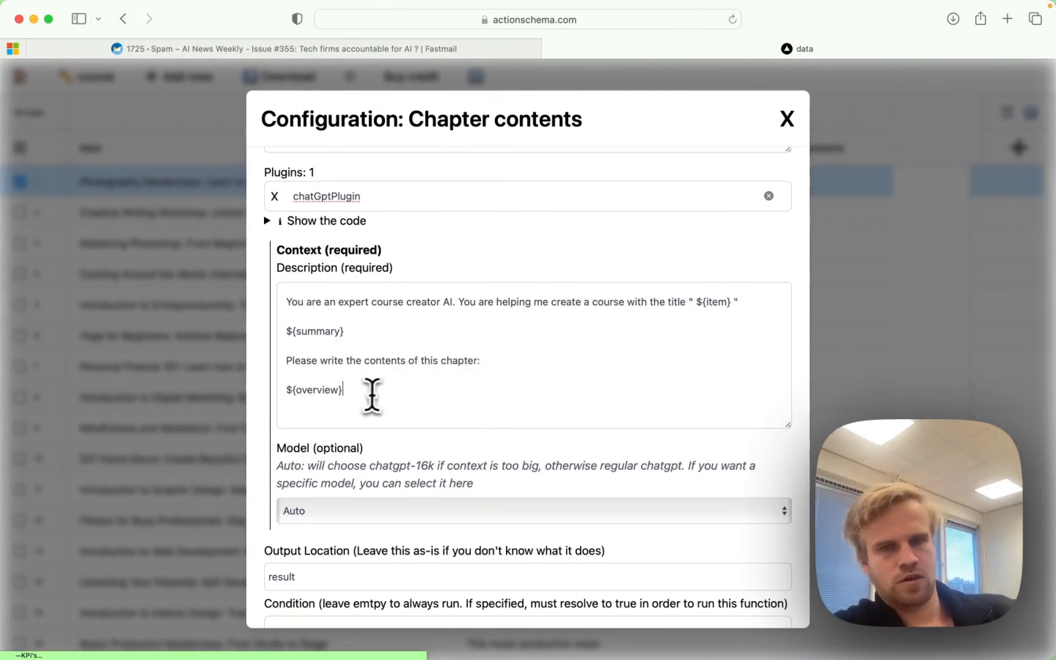
Save the chapterContents column configuration with Vertical Expand left off
scroll(372, 396, down, 2)
key(Down)
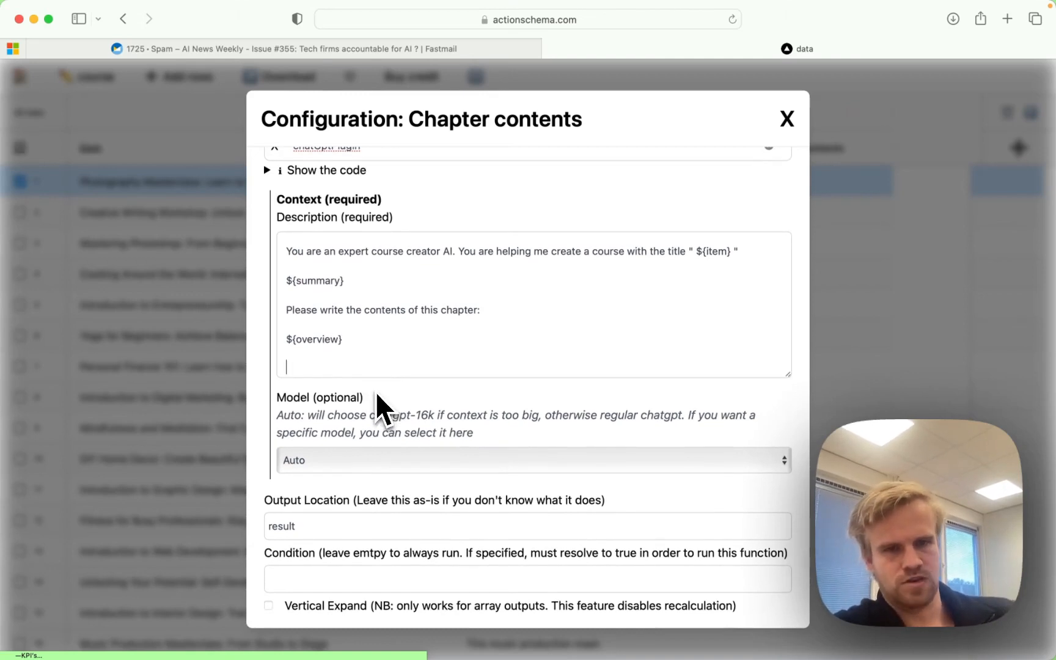
scroll(375, 391, down, 2)
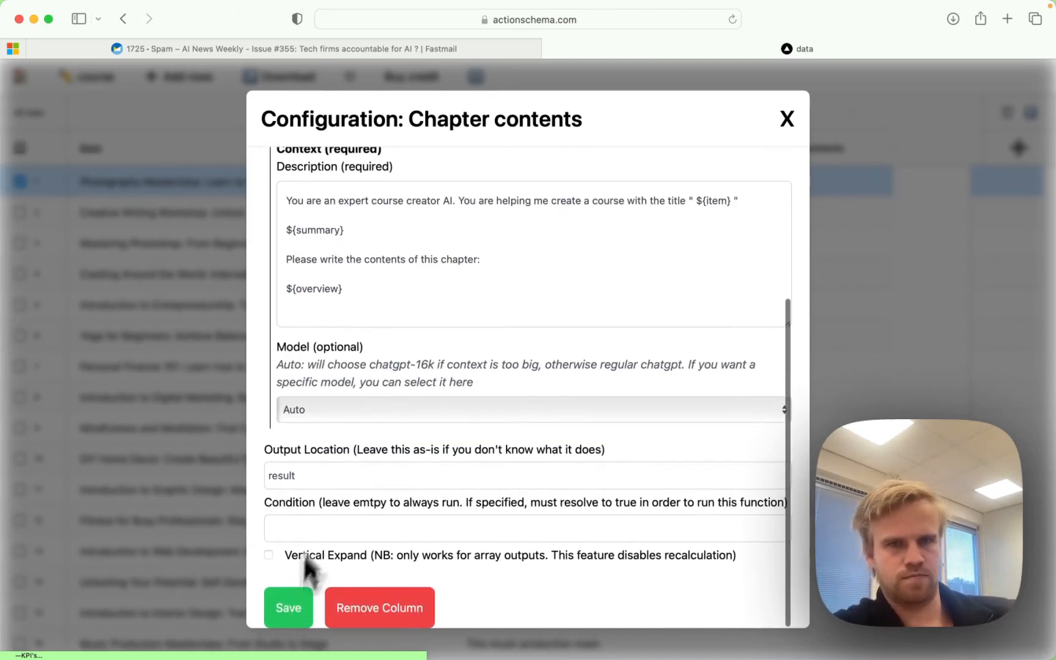
click(294, 604)
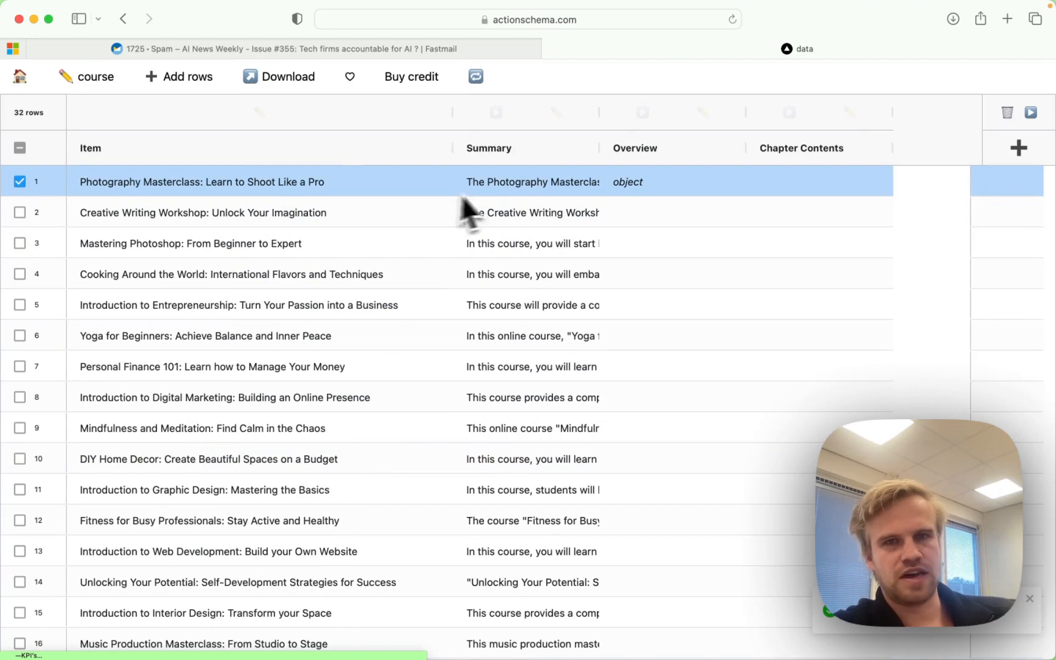
Inspect the summary and overview object of the first Photography Masterclass row
click(495, 190)
click(494, 190)
click(653, 184)
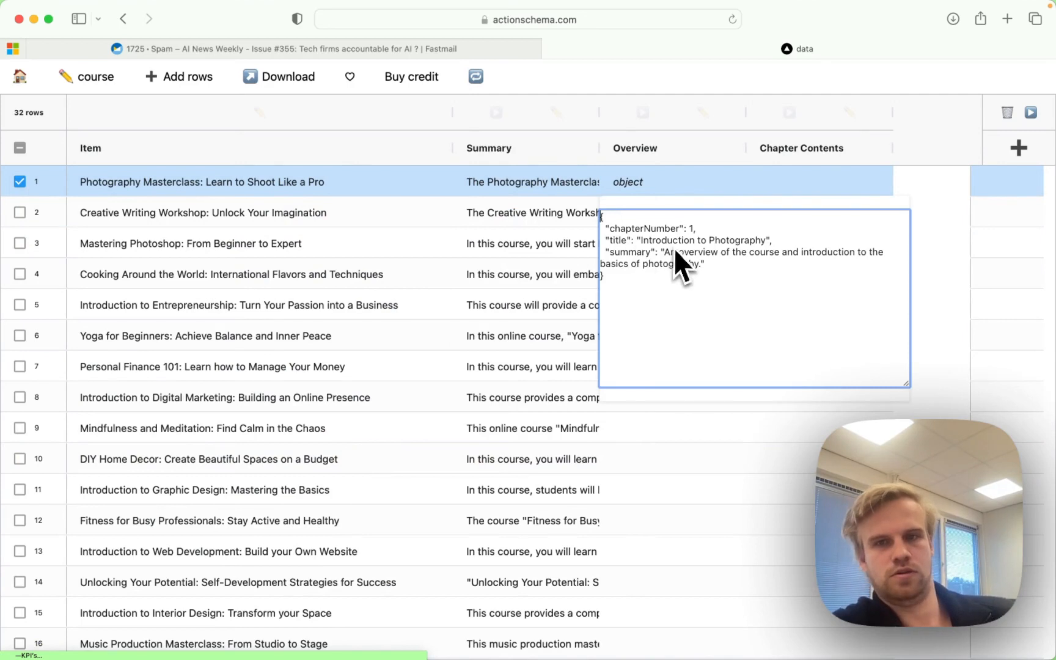
click(492, 252)
Calculate the empty Chapter Contents cell for row 1, Photography Masterclass
click(767, 184)
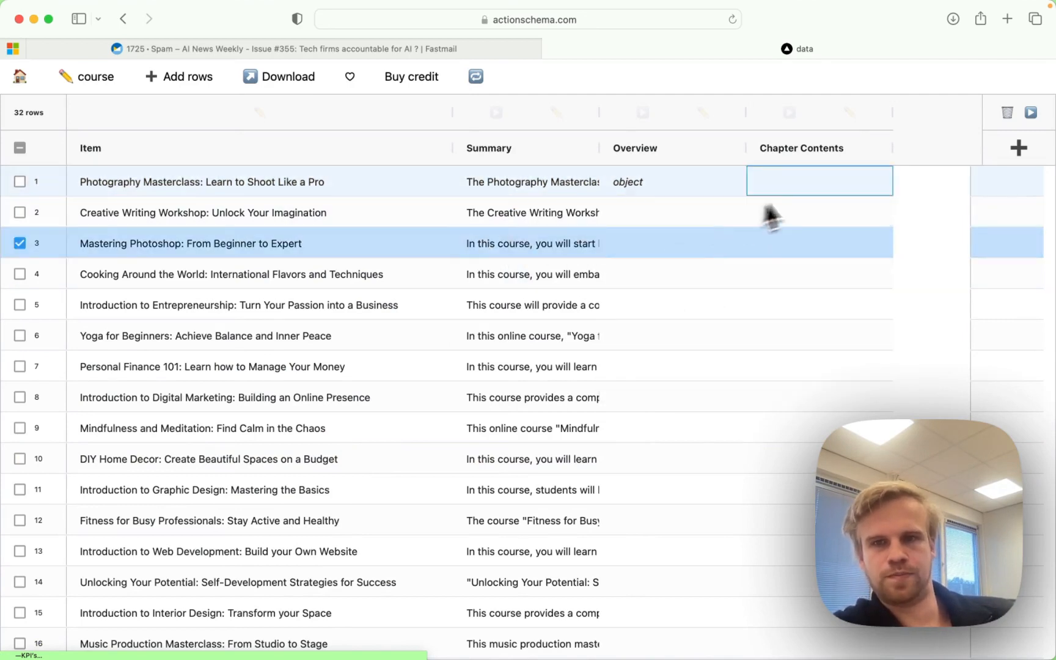
click(789, 114)
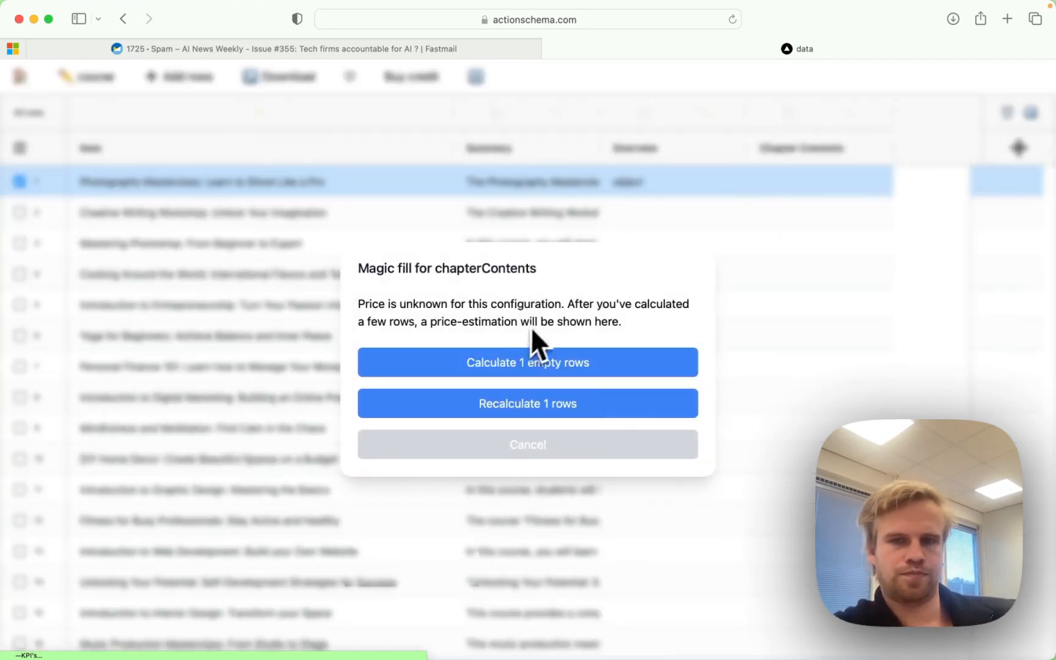
click(527, 362)
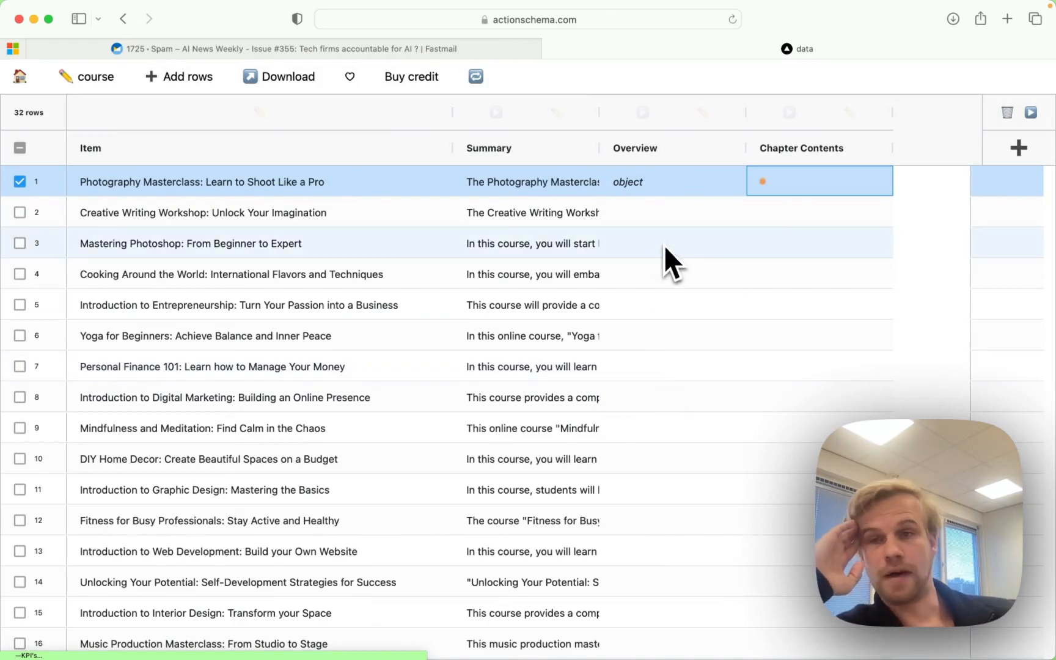
Select Photography Masterclass rows 21 and 22 and calculate their empty Chapter Contents cells
click(654, 225)
scroll(661, 354, down, 10)
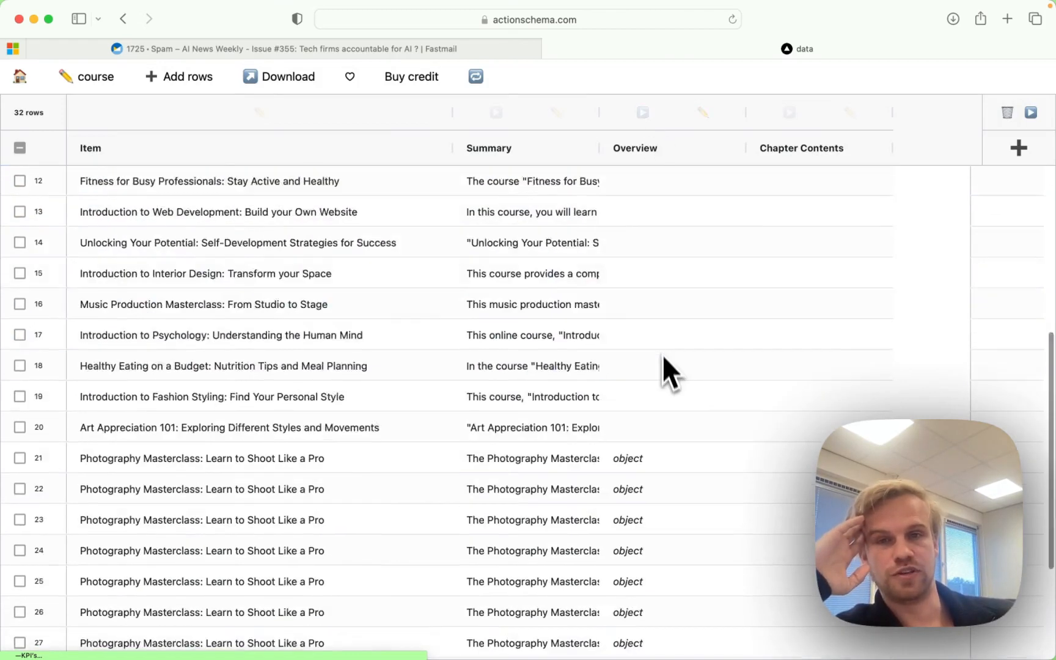
click(647, 275)
click(778, 276)
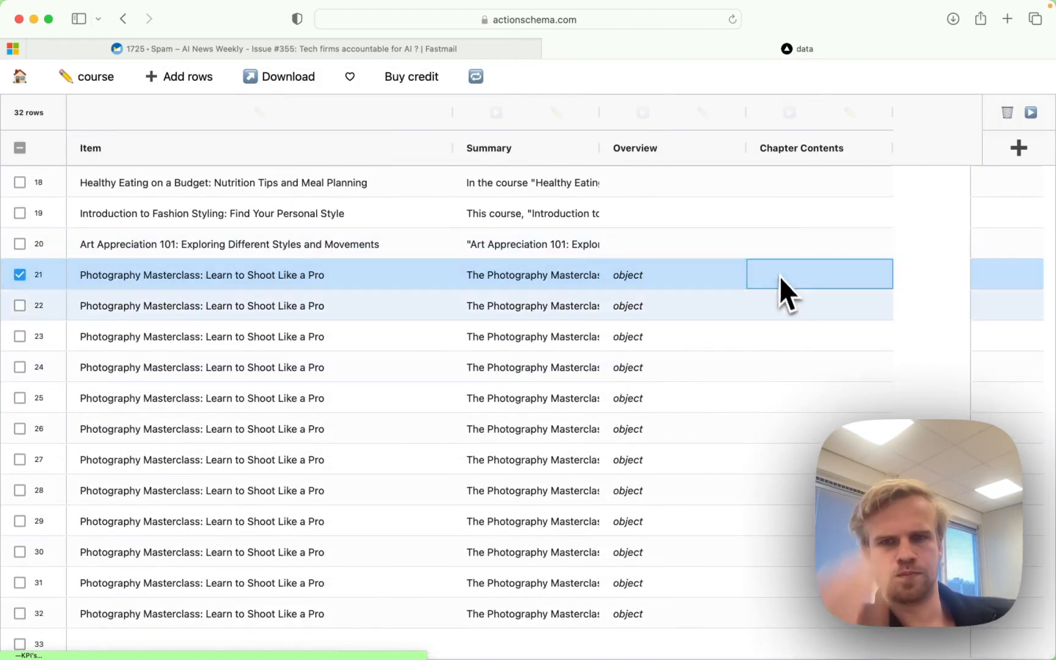
shift+click(789, 302)
click(789, 114)
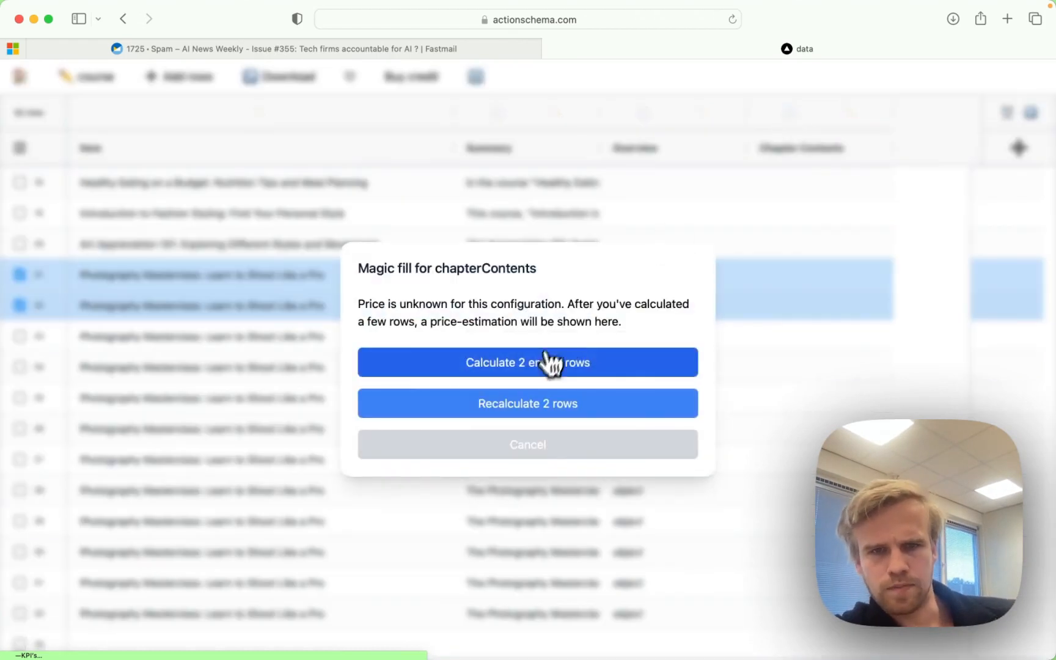
click(547, 362)
Read the generated chapter title and summary paragraph in the Chapter Contents cell of row 1
scroll(712, 376, up, 5)
scroll(711, 374, up, 3)
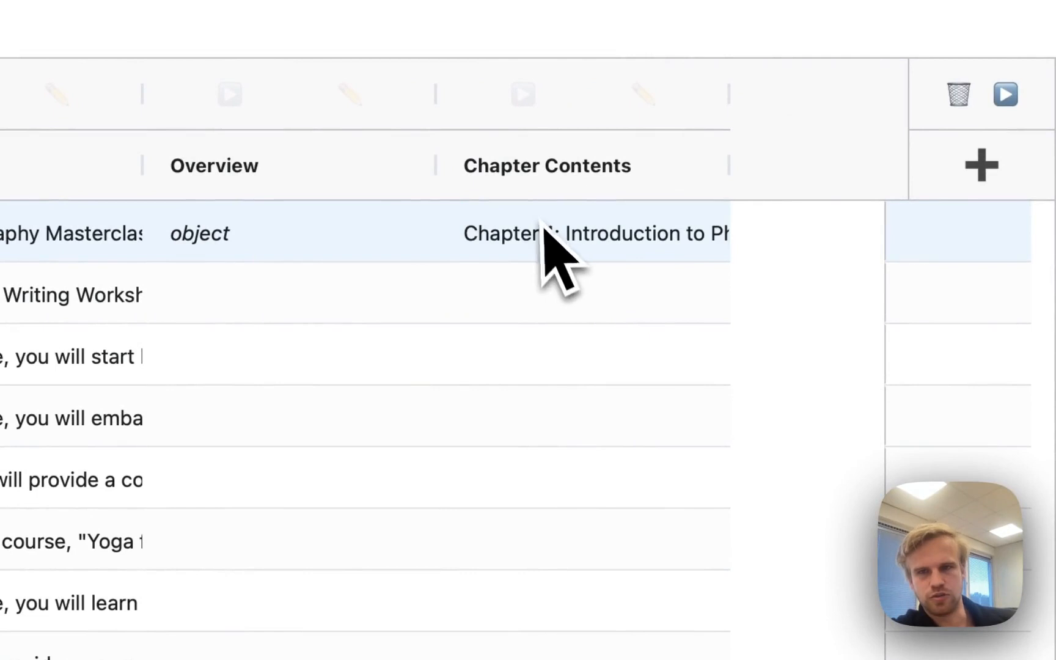
click(546, 237)
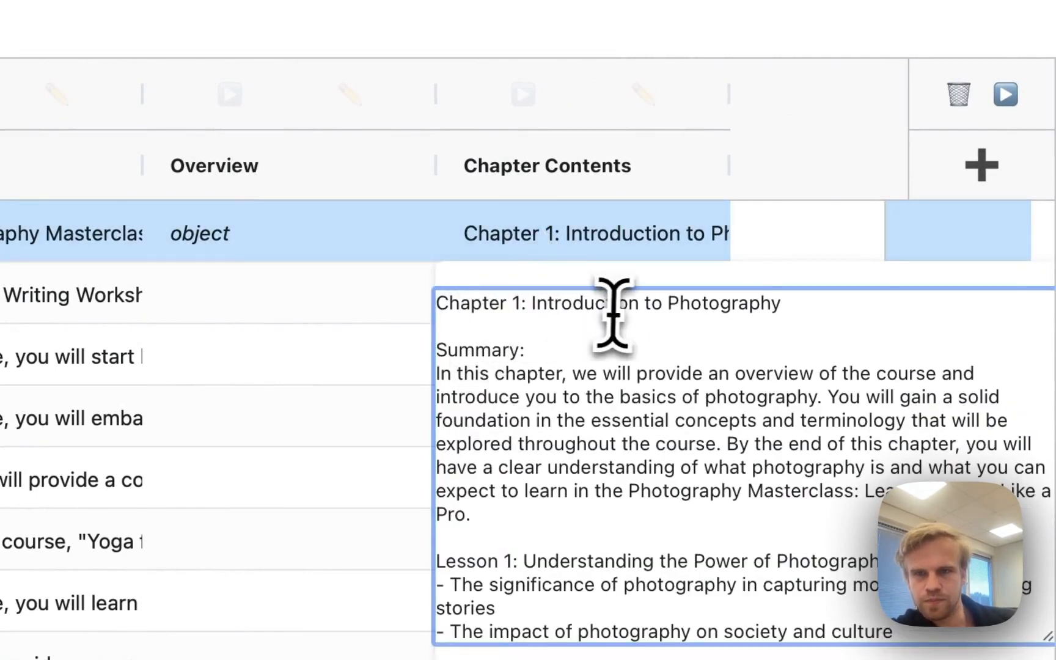
key(super+shift+Right)
click(492, 396)
triple_click(492, 388)
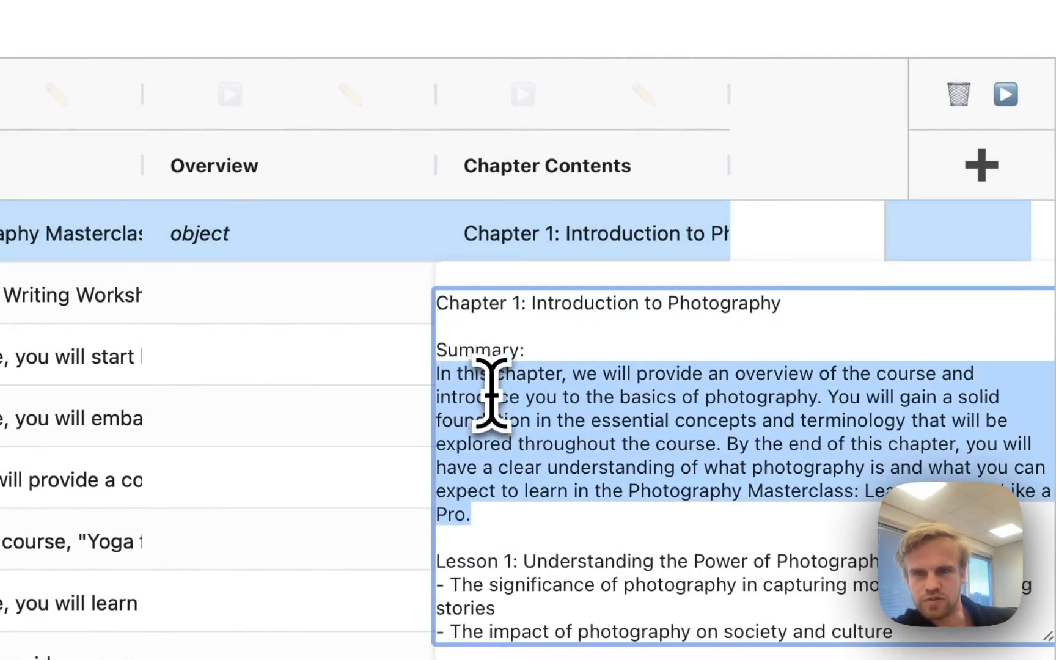
Read the lesson outline in the Chapter Contents cell of row 1 through to its closing paragraph, and close the cell
click(491, 379)
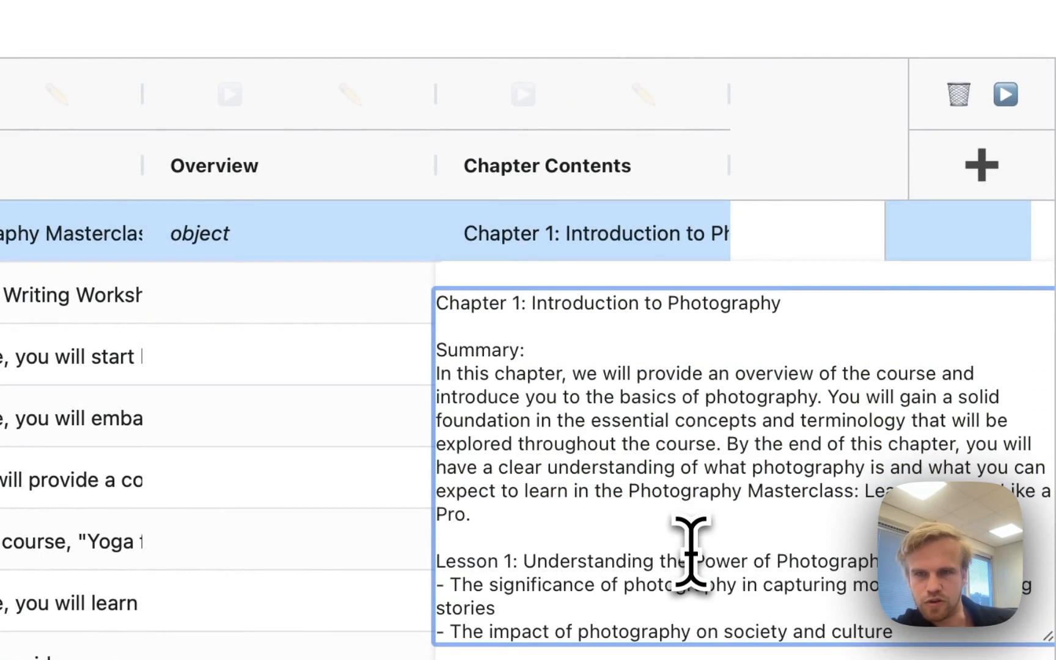
scroll(611, 538, down, 5)
triple_click(553, 366)
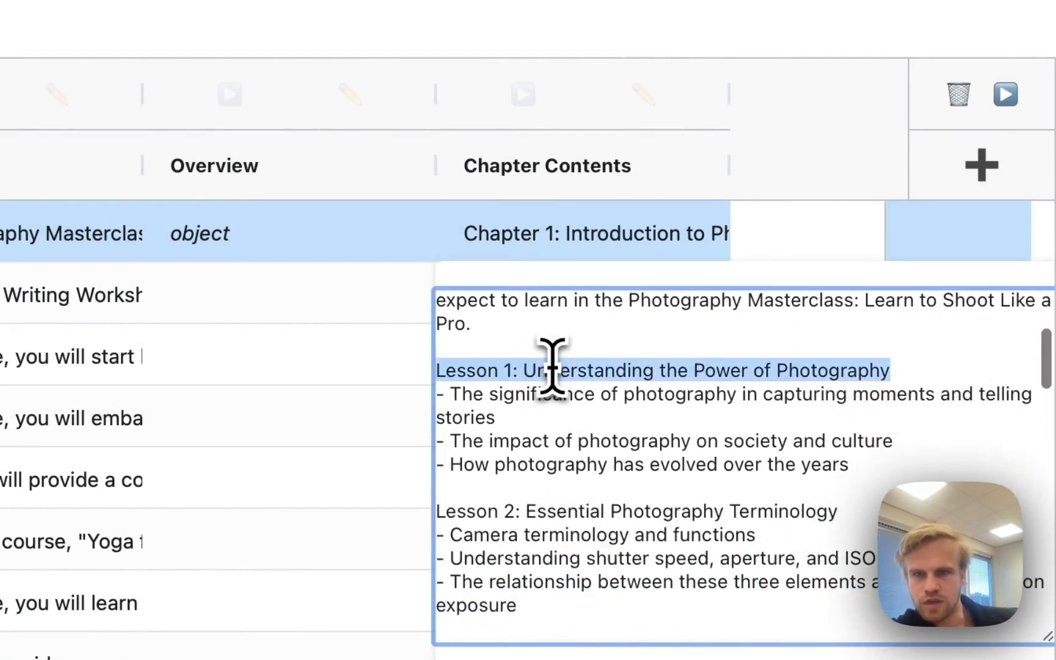
triple_click(552, 368)
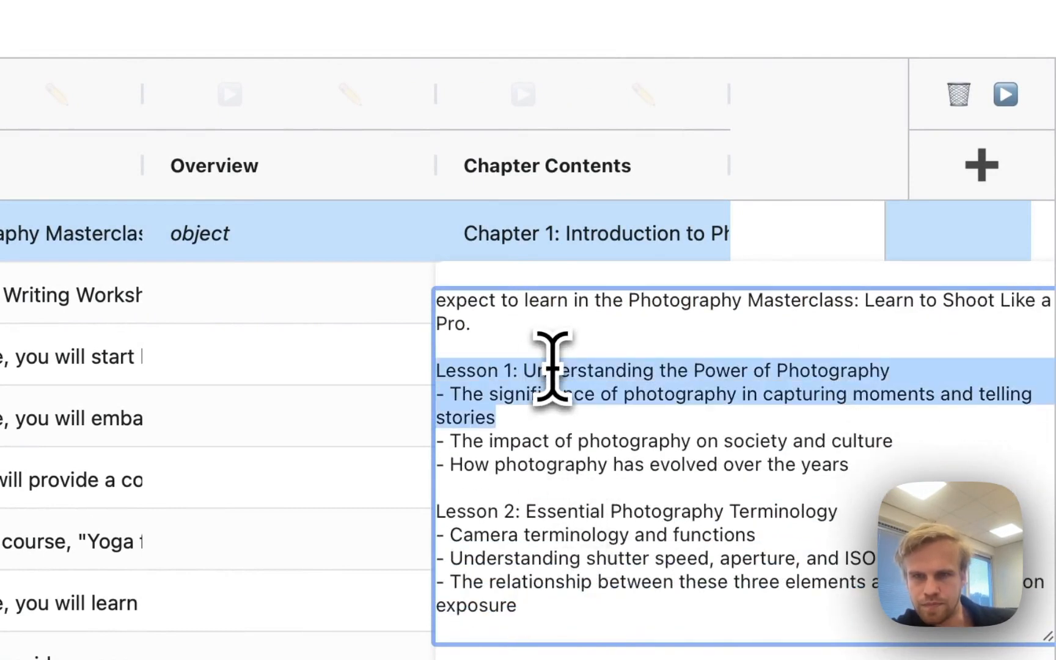
drag(553, 370, 561, 436)
scroll(561, 436, down, 10)
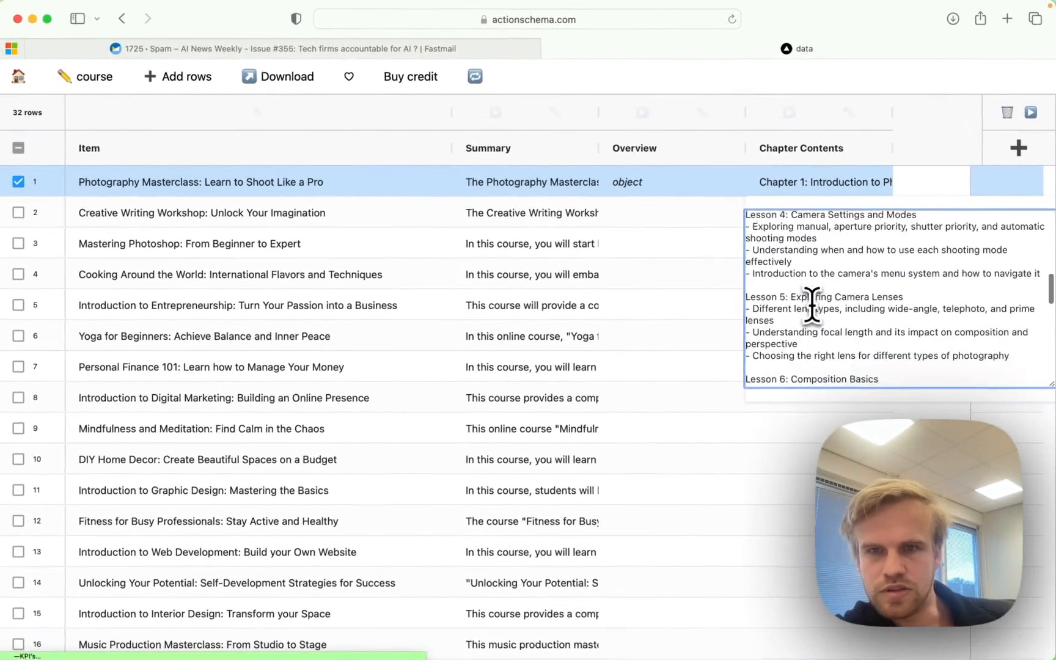
scroll(812, 304, down, 10)
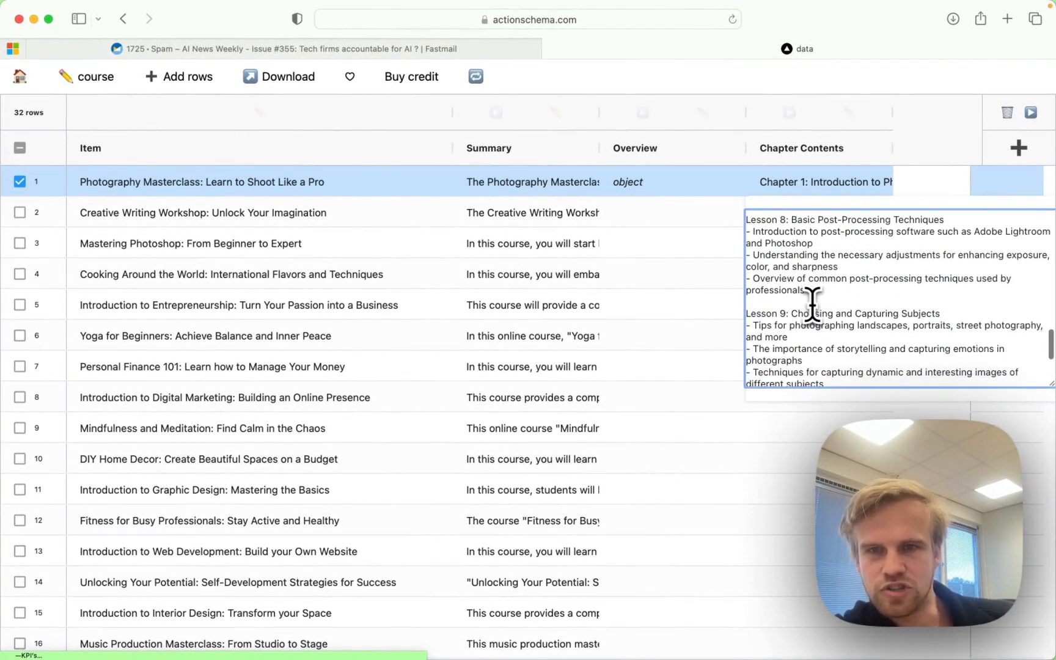
scroll(811, 303, down, 6)
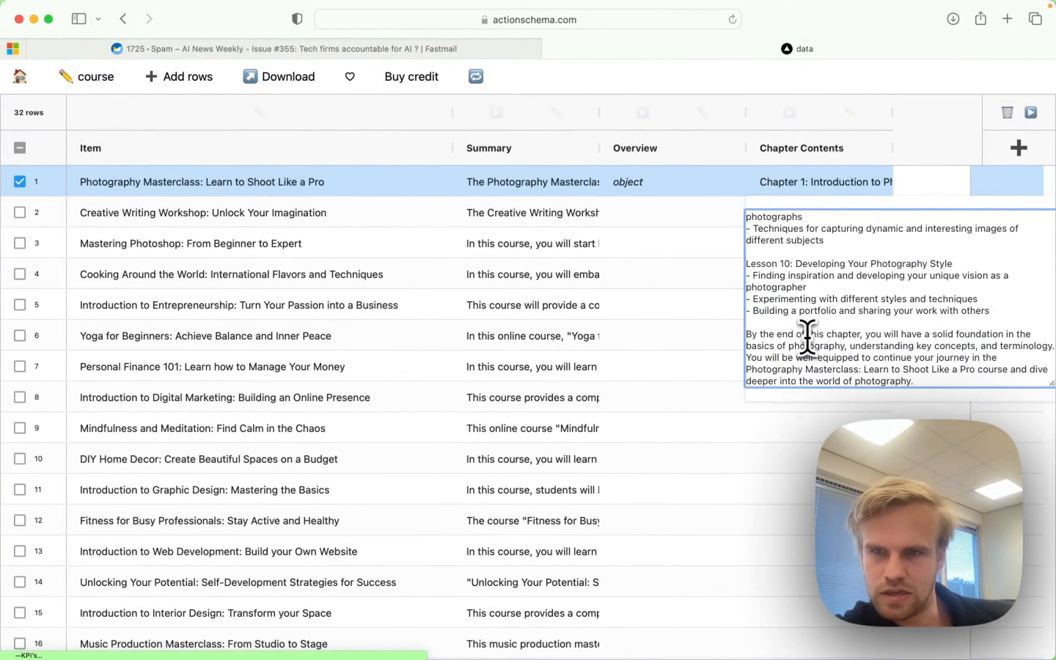
scroll(790, 309, up, 8)
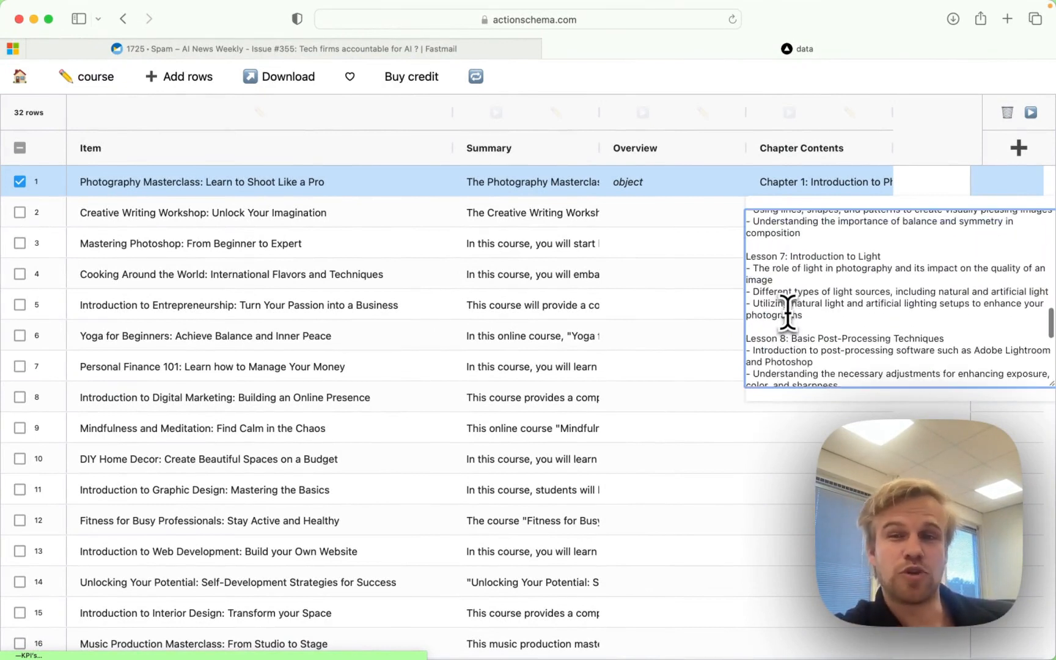
click(724, 219)
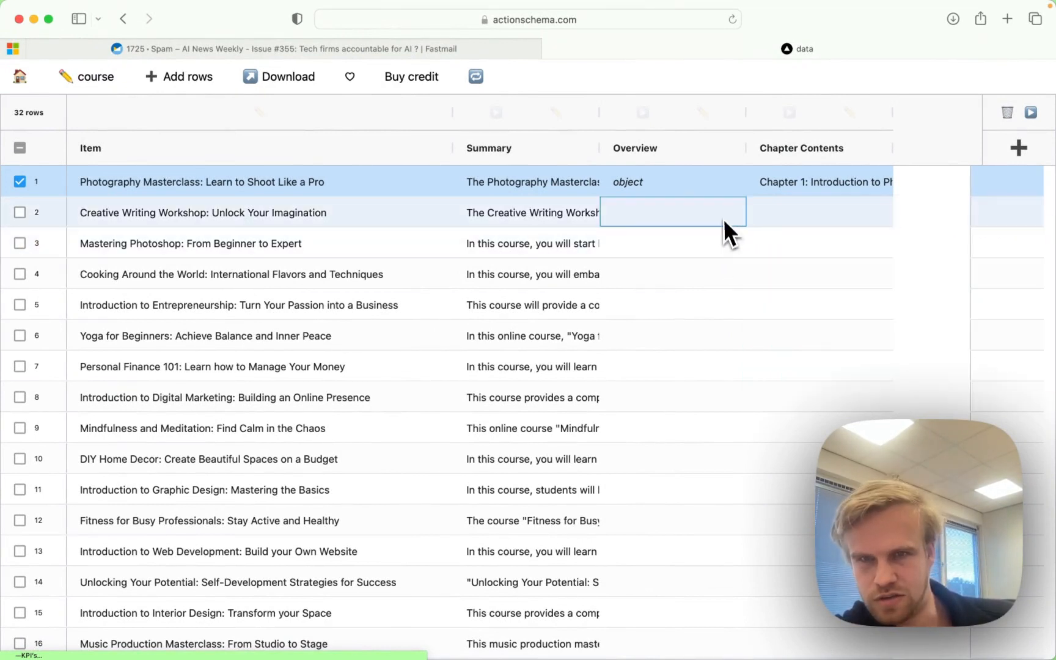
Read the generated Chapter Contents cells of Photography Masterclass rows 21 and 22 from beginning to conclusion
scroll(764, 378, down, 8)
click(793, 521)
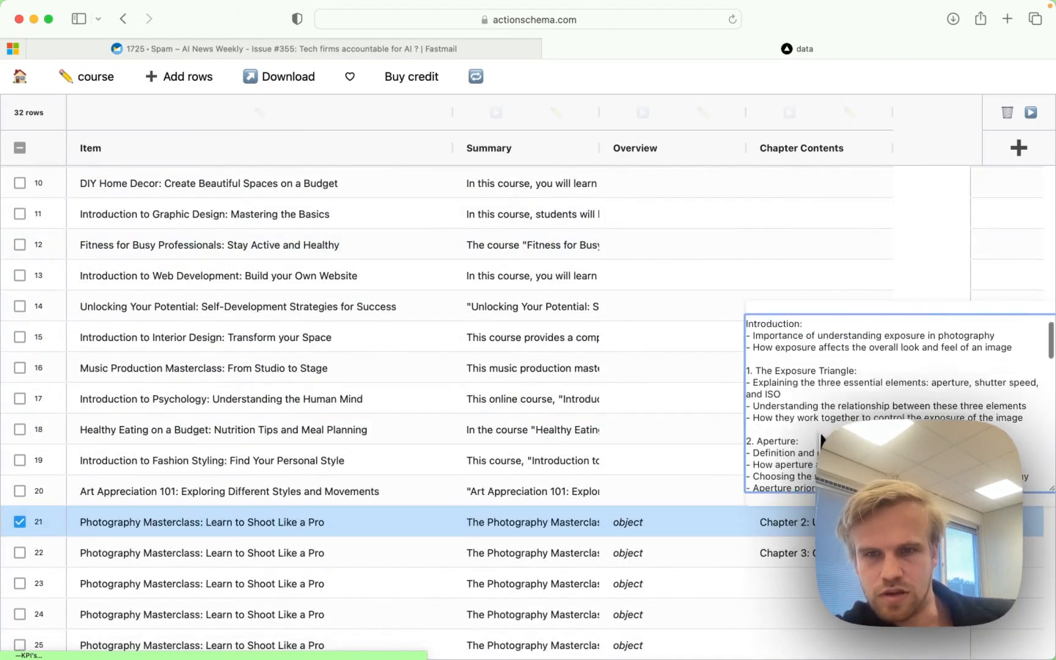
scroll(823, 440, down, 10)
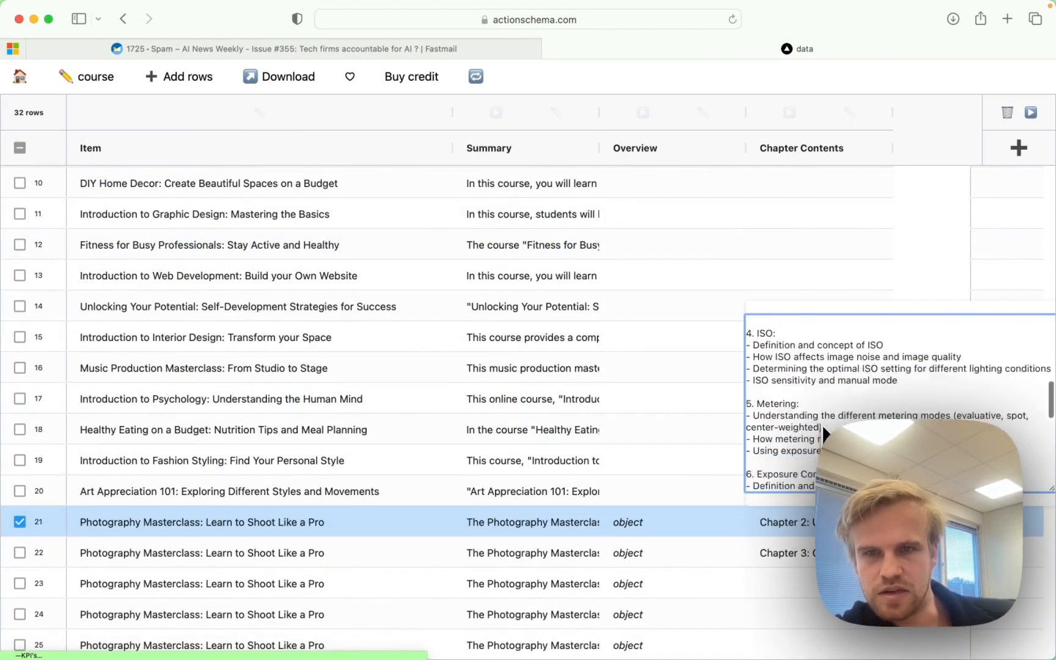
scroll(822, 424, down, 10)
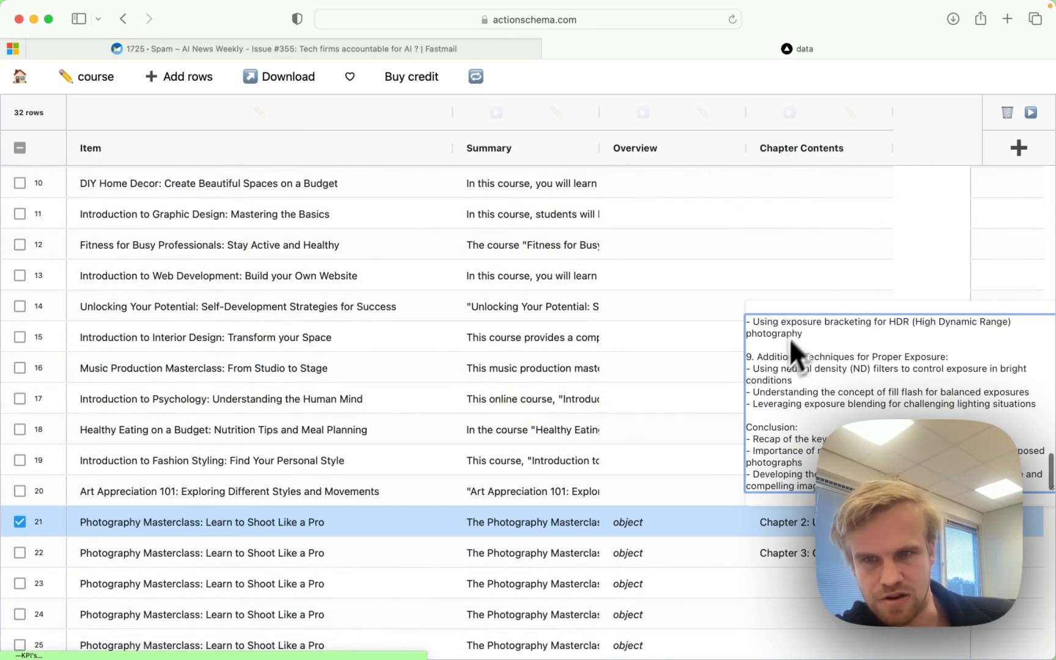
click(789, 556)
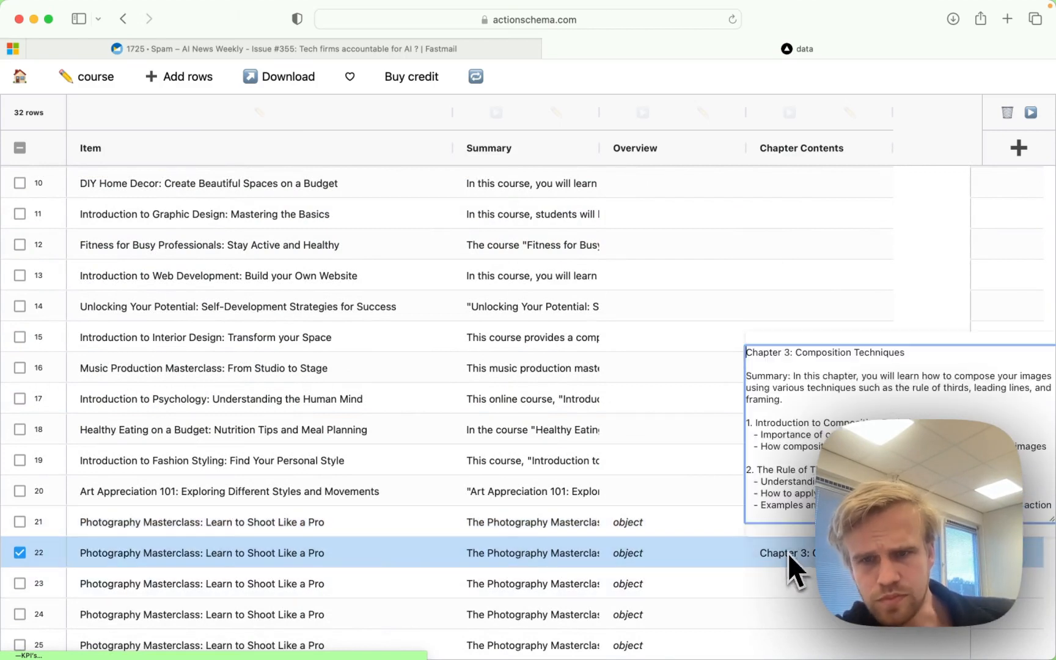
scroll(812, 484, down, 15)
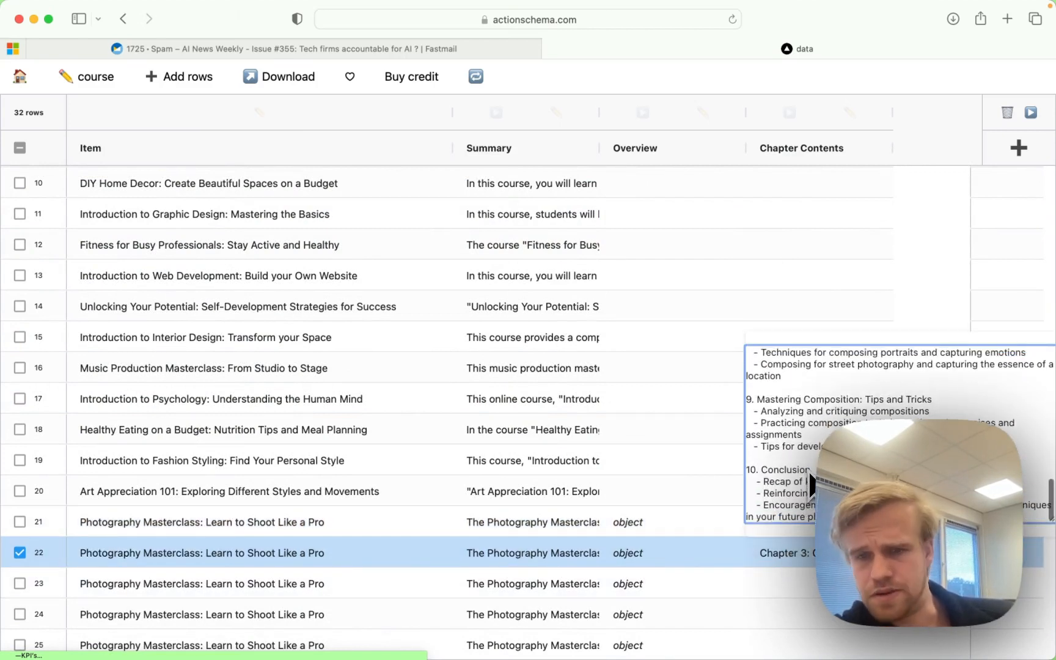
click(792, 580)
click(782, 550)
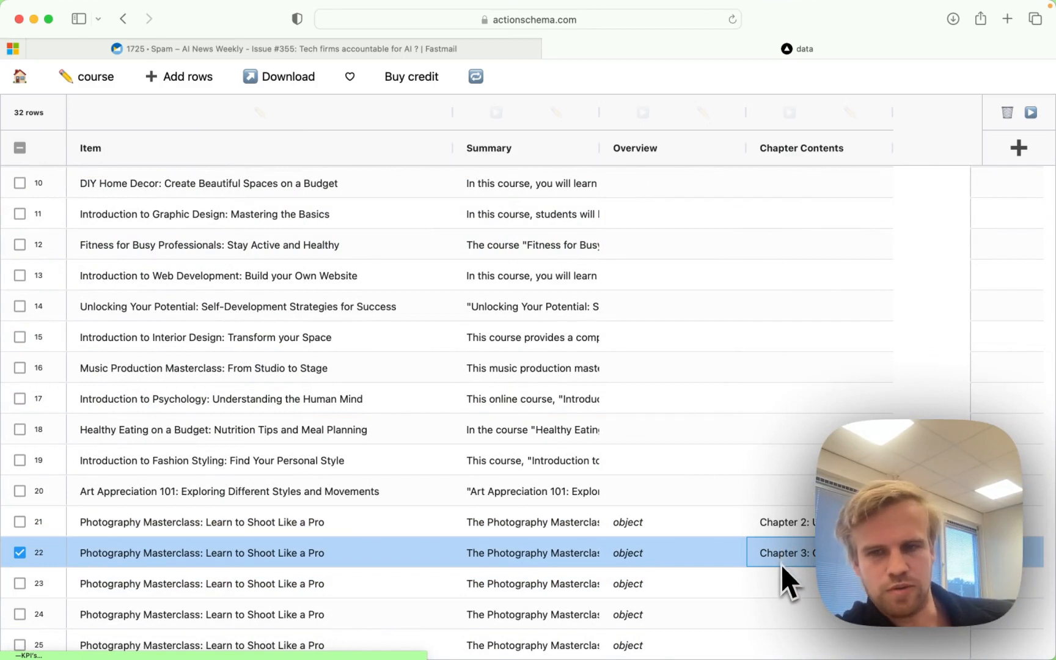
click(783, 562)
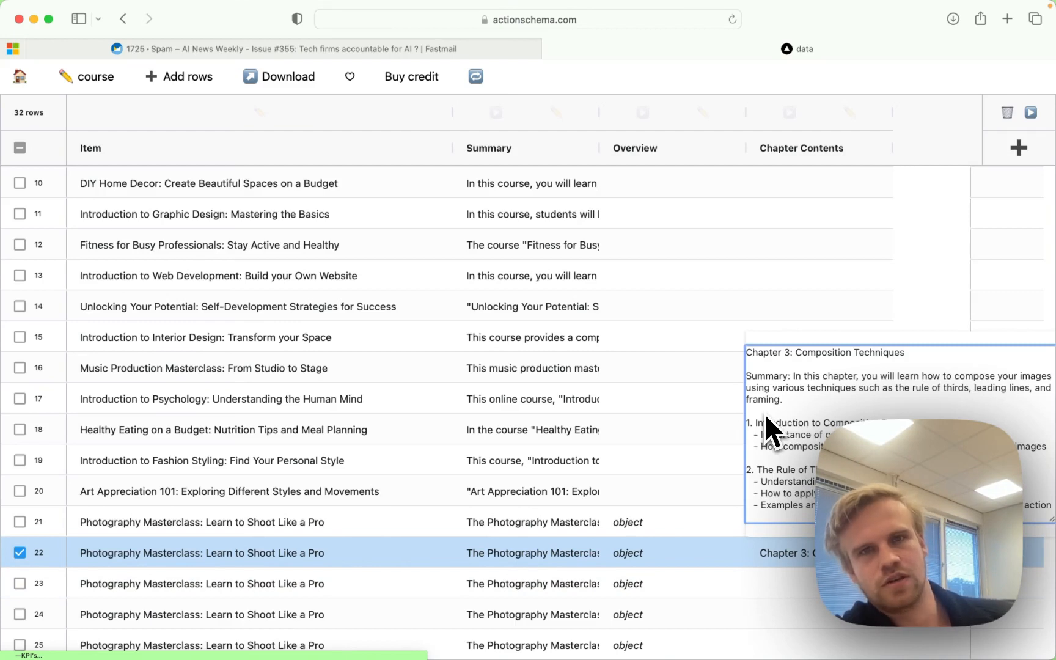
Close the row 22 cell and open the configuration of the Chapter Contents column
click(694, 253)
scroll(776, 283, up, 5)
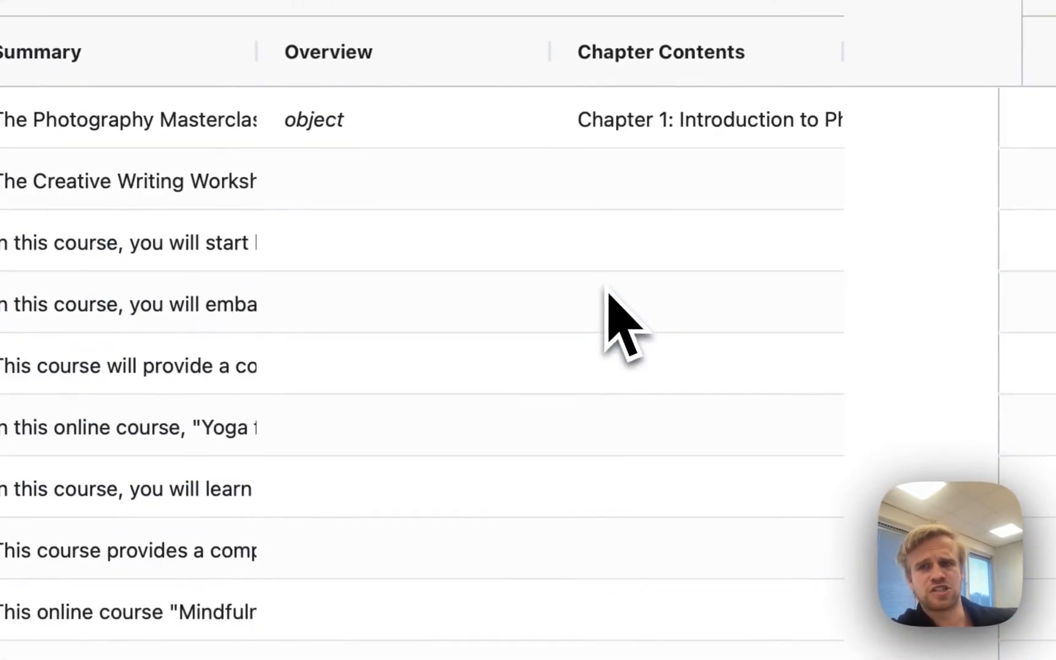
click(727, 209)
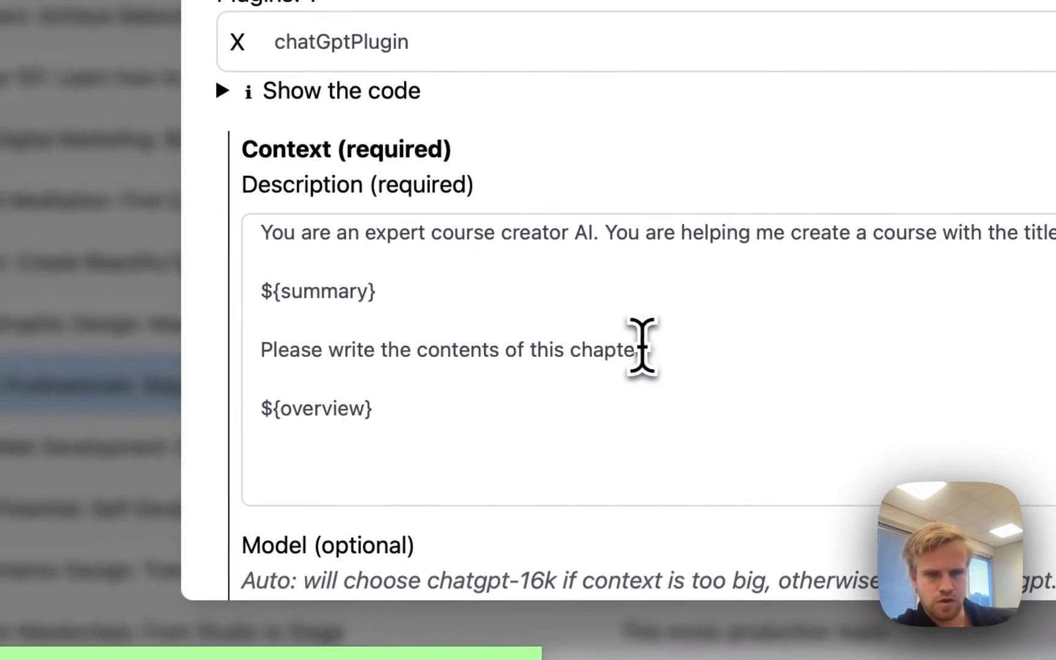
click(639, 350)
text(. The)
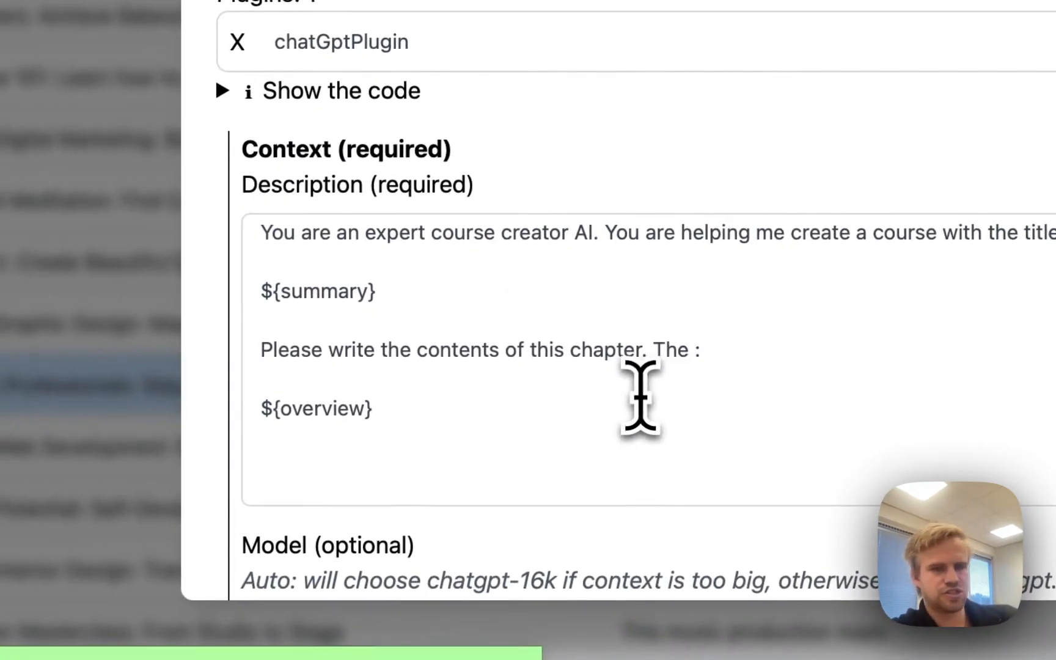
key(BackSpace)
key(BackSpace)
key(BackSpace)
key(BackSpace)
key(BackSpace)
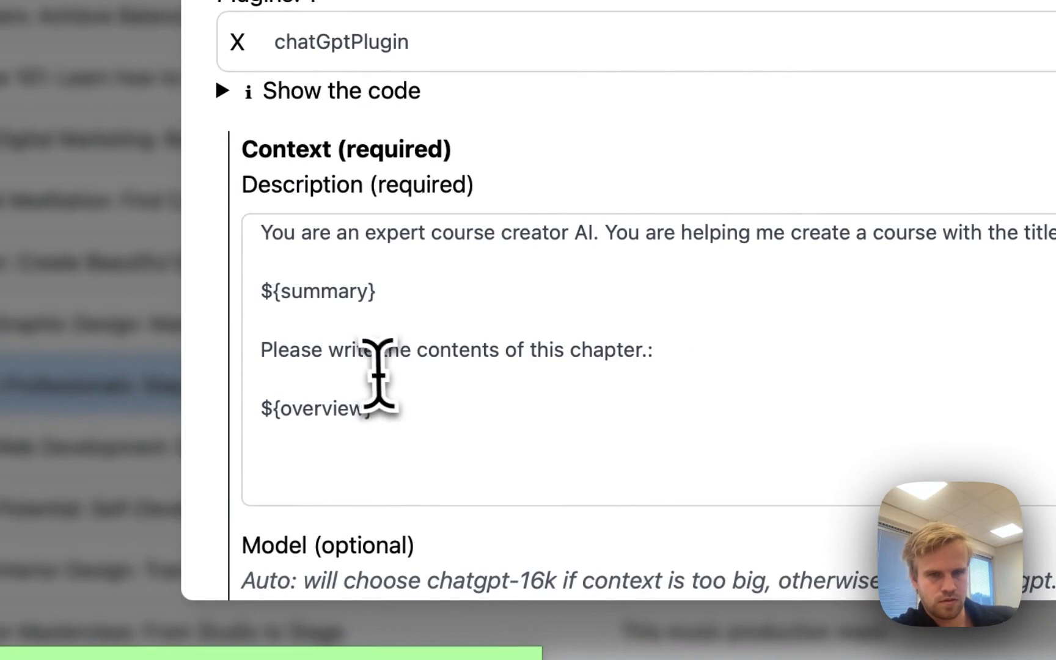
scroll(377, 366, down, 2)
click(463, 373)
click(648, 308)
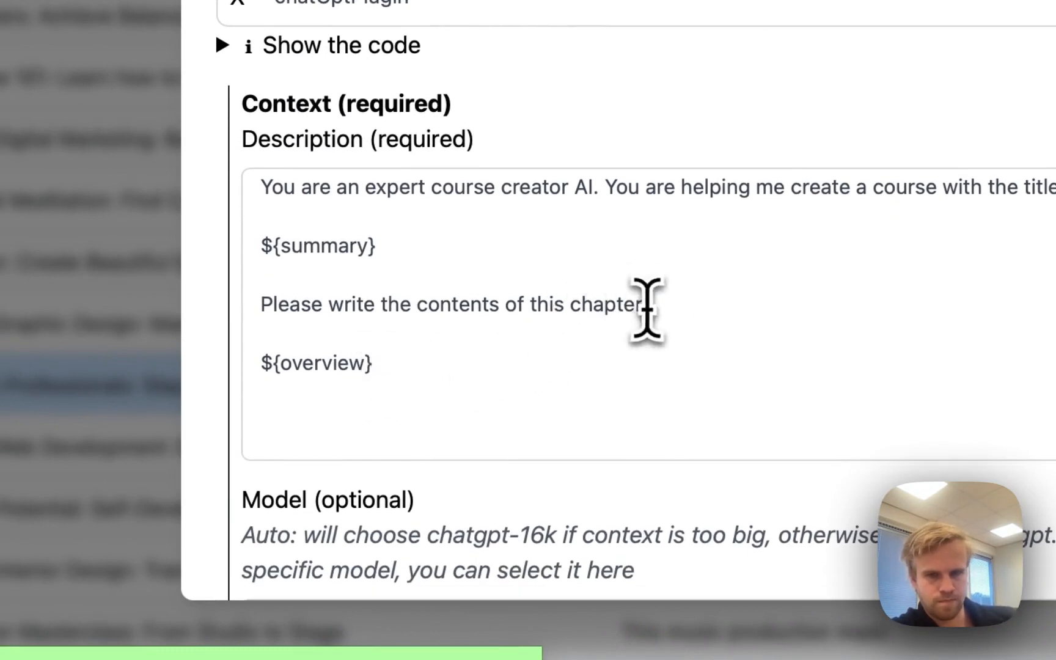
key(BackSpace)
Add an instruction below ${overview} in the prompt description, beginning "Ensure the chapter is maximum about 500 words, and"
click(518, 374)
key(Return)
text(Ensure the c)
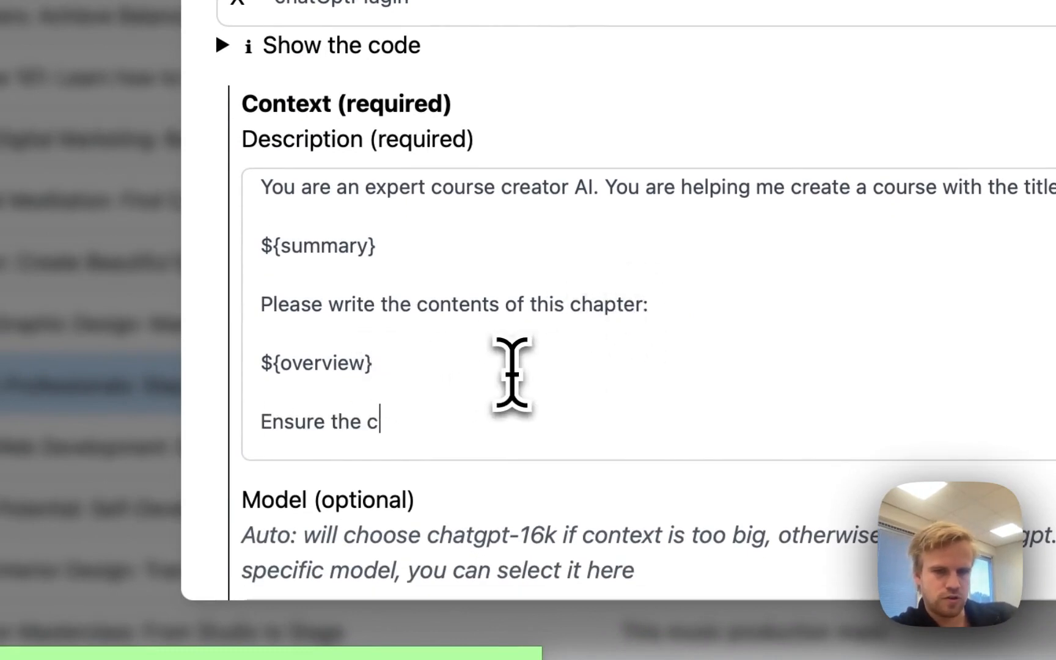
text(hapter is maximum about)
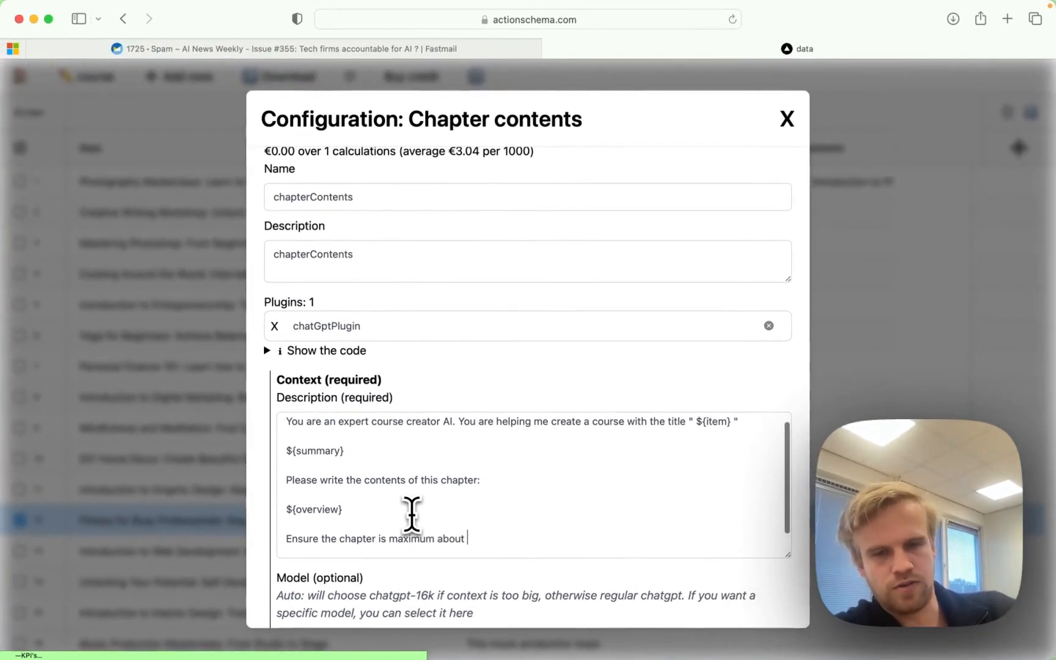
text( 500 words, and)
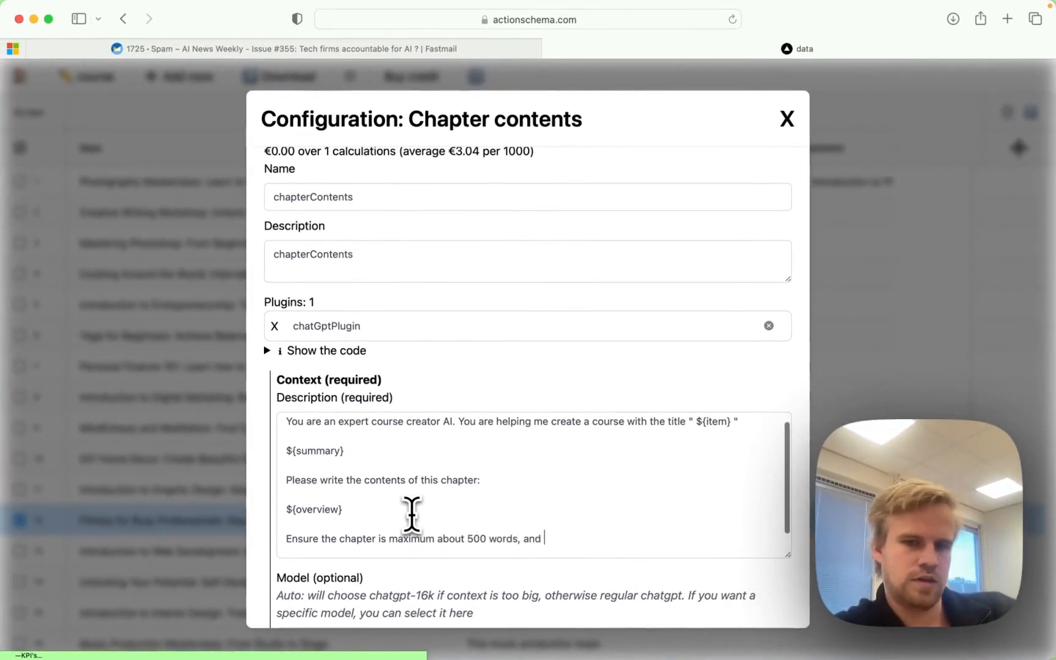
Continue the prompt instruction with "you use humor and spoken language, as the course will be provided in an audio format."
text( you use humor and spoken langua)
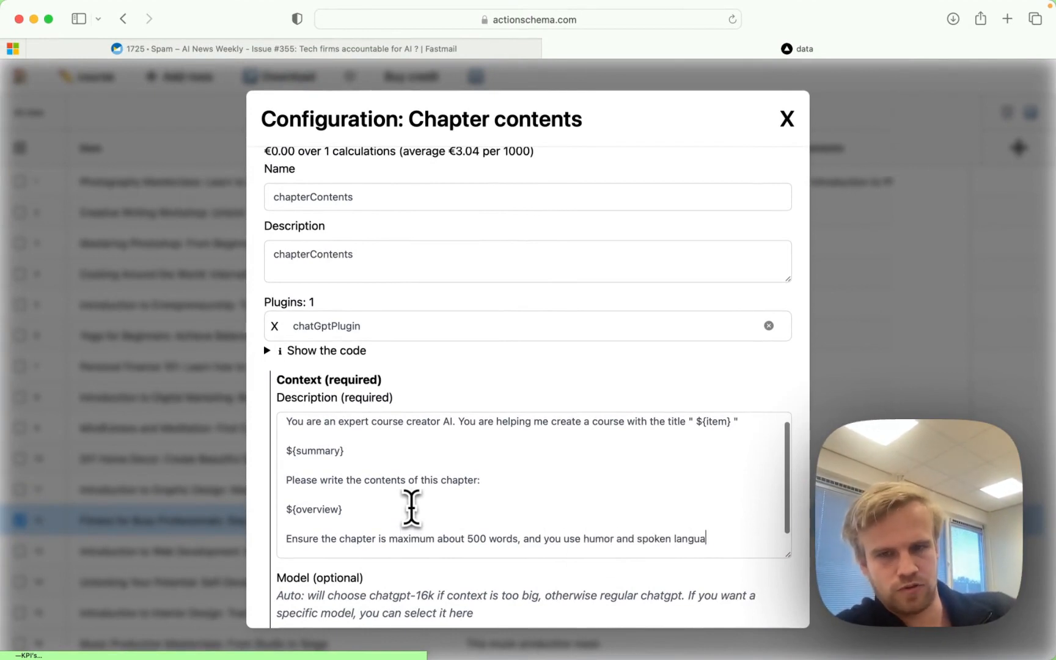
text(ourse )
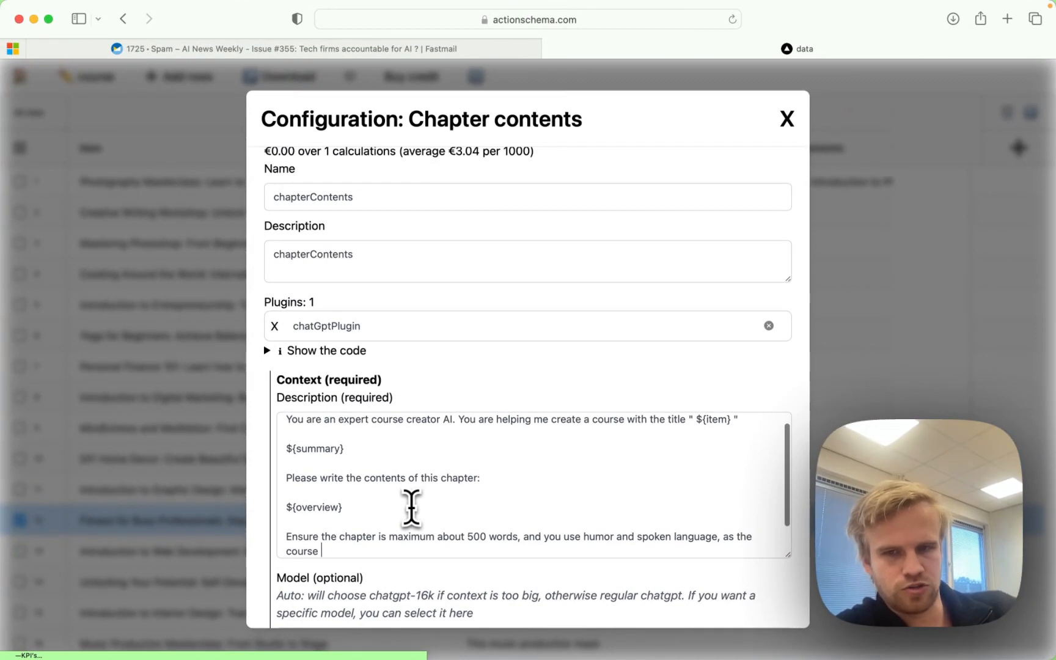
text(will be rp)
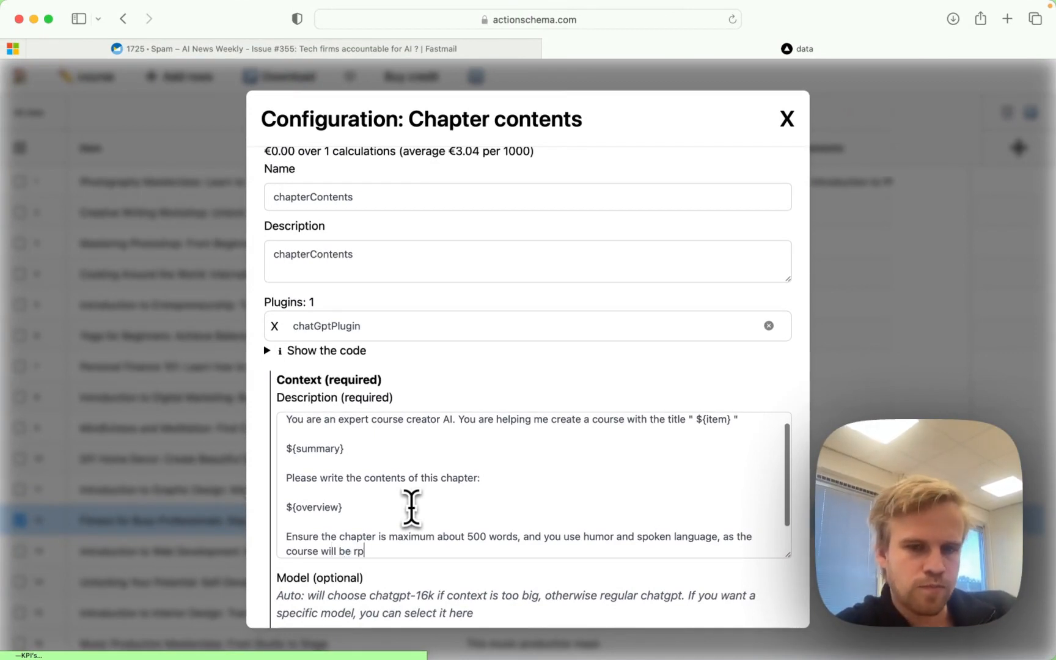
text(o)
key(BackSpace)
key(BackSpace)
key(BackSpace)
key(BackSpace)
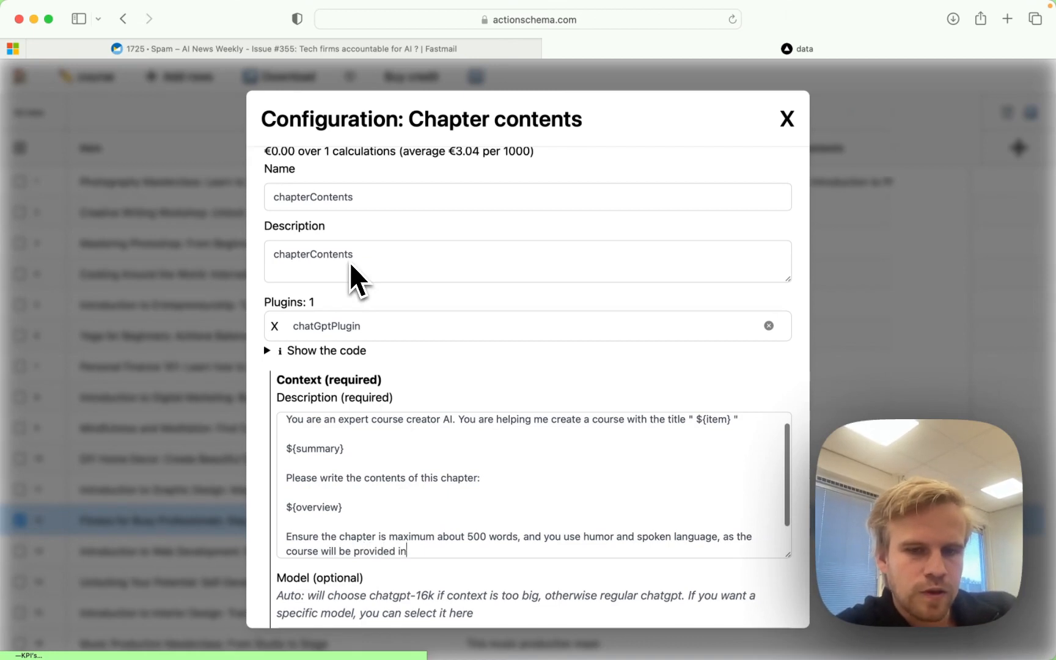
text(provided in an audio format.)
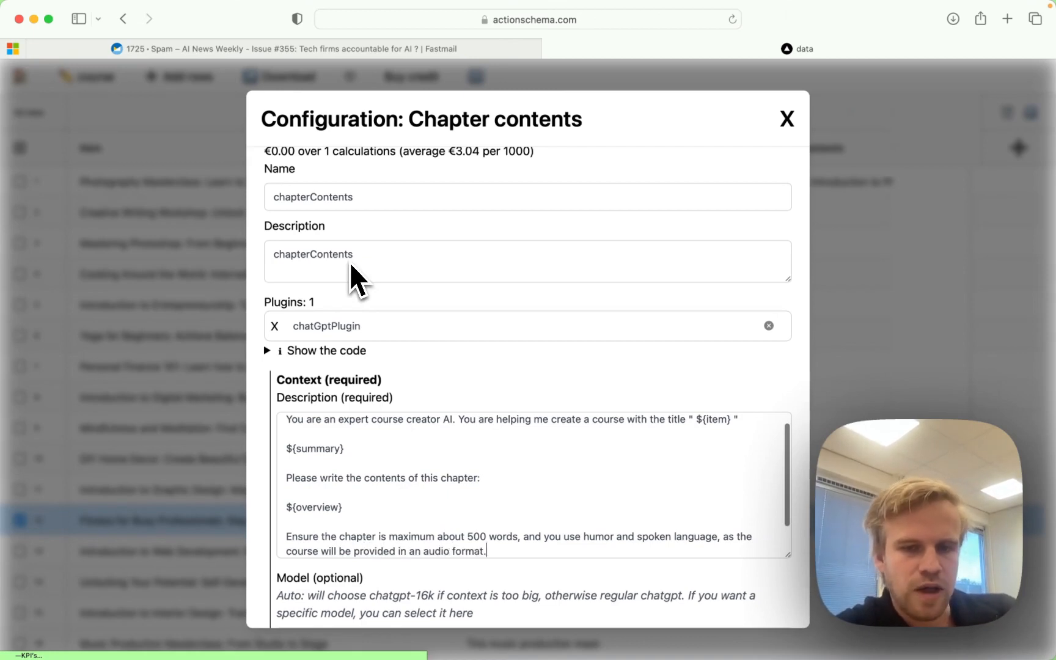
Append "The speaker of the course should Identify as" the speaker's first name, "a professional for the field of the course." and save the column configuration
scroll(360, 259, down, 8)
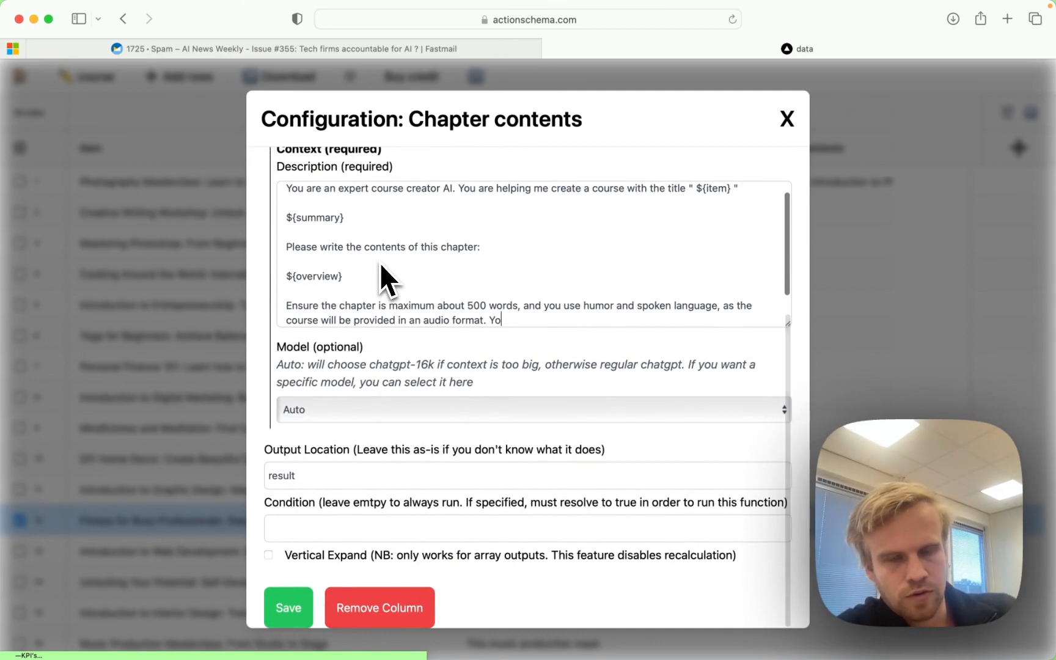
text(The)
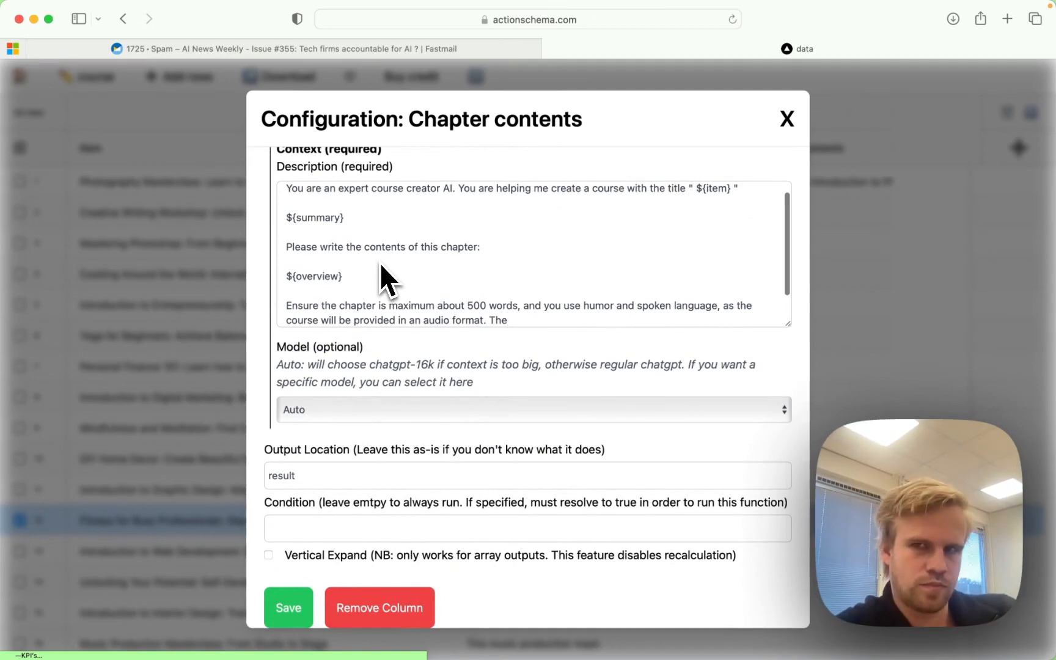
text( speaker of the course should Identify as Wijnand,)
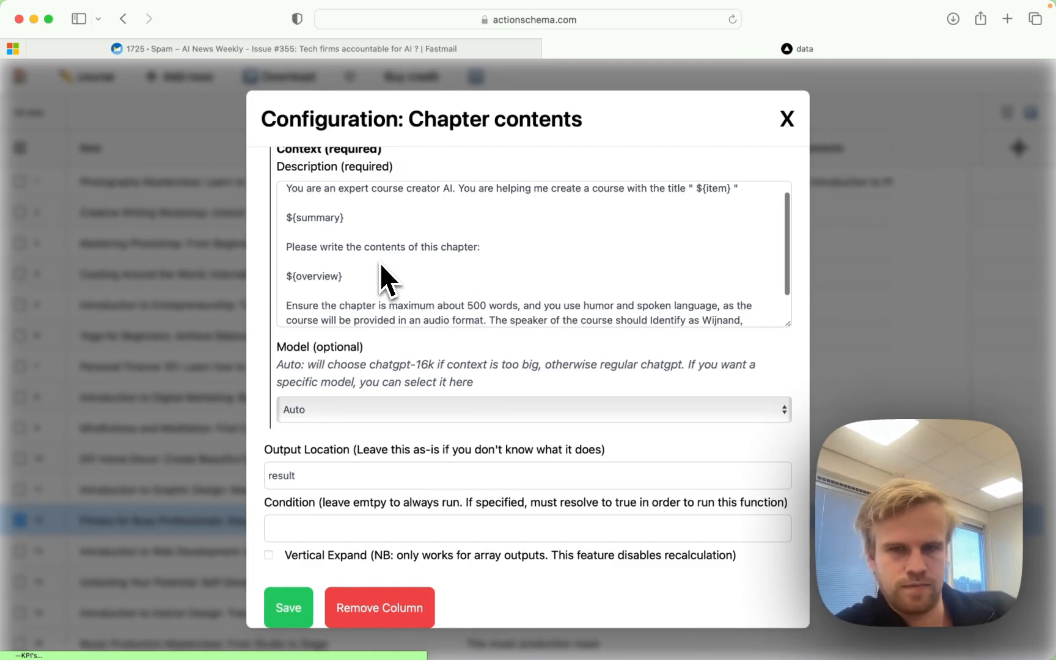
text(essional )
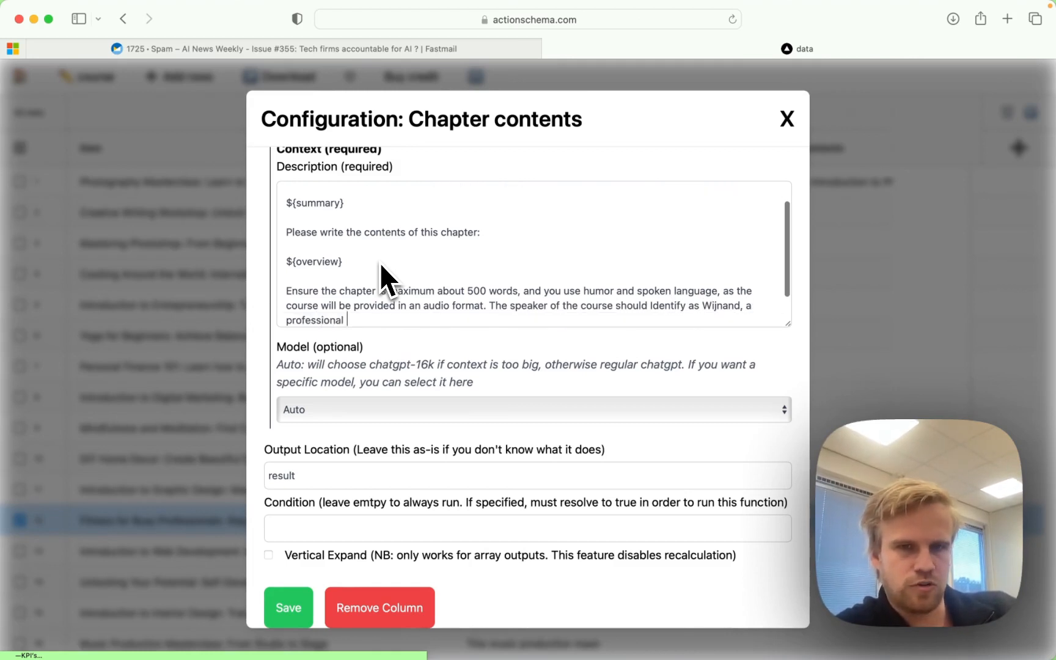
text(for the field of the cou)
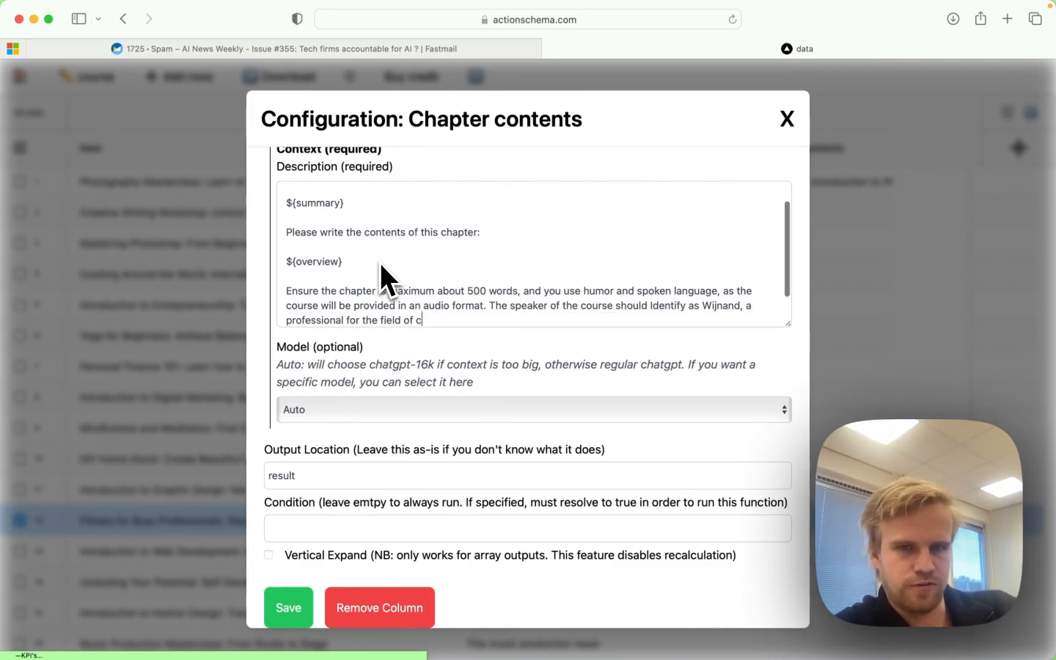
text(rse.)
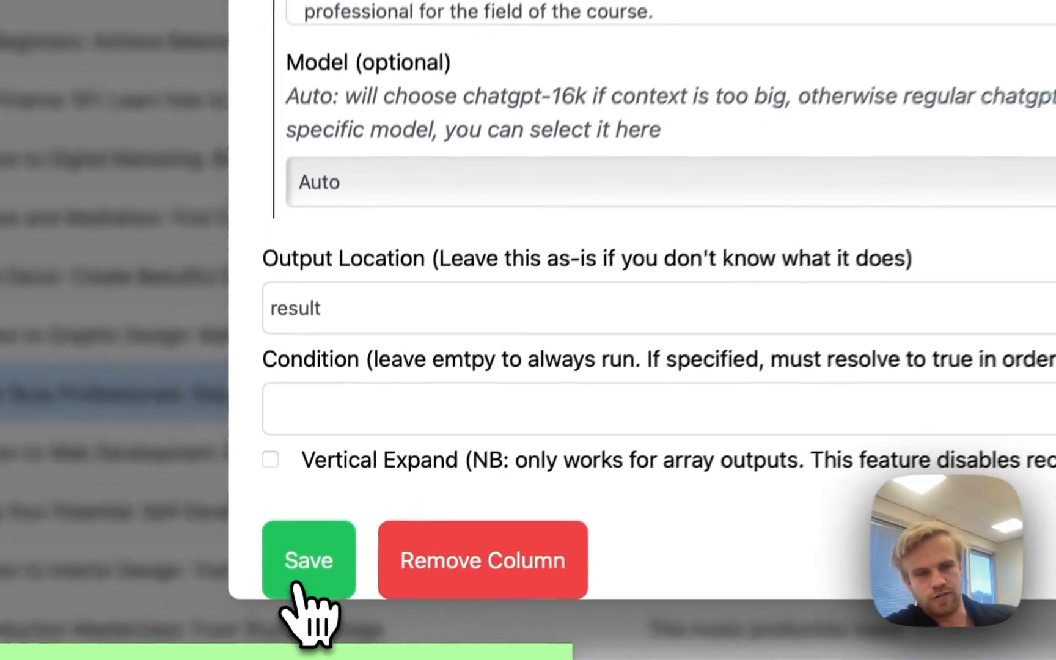
click(289, 608)
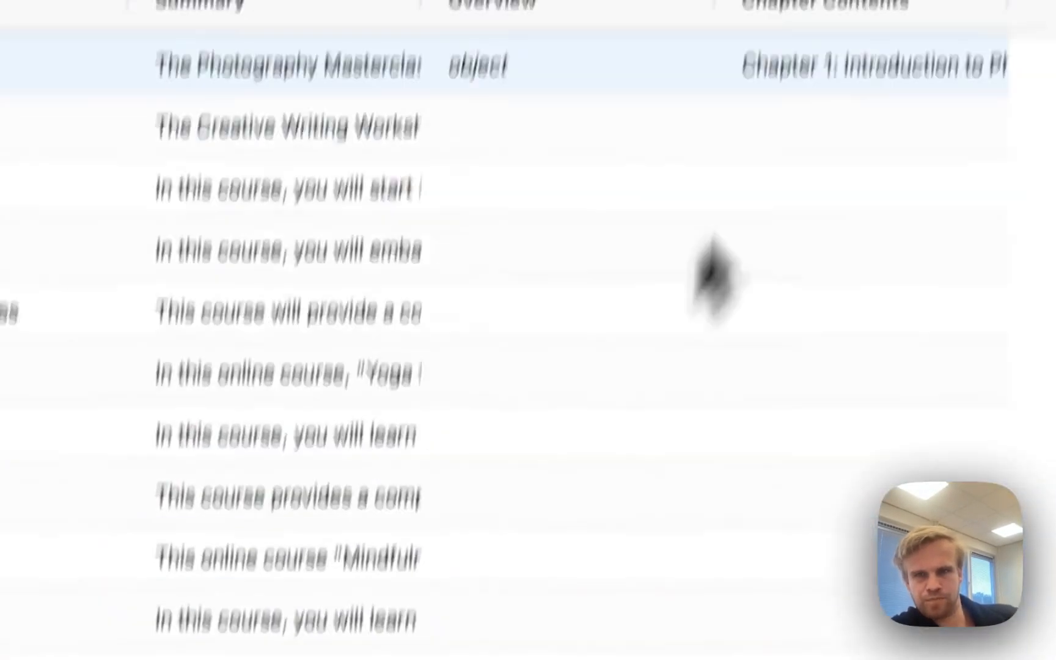
Recalculate the Chapter Contents cell of row 1 with the saved prompt
click(780, 309)
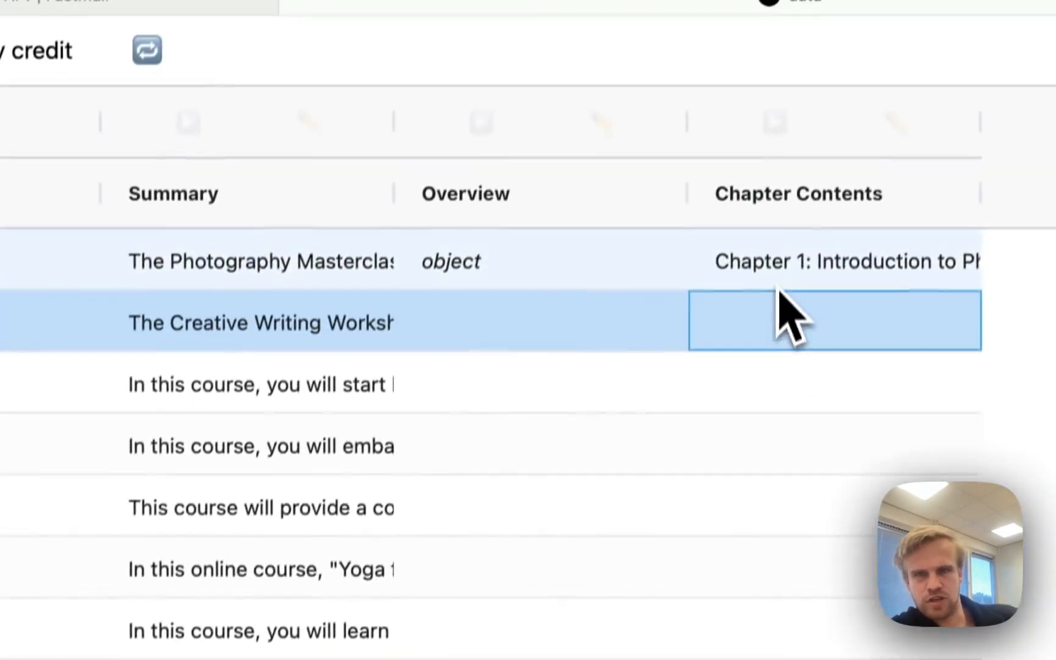
click(773, 280)
click(770, 146)
click(278, 459)
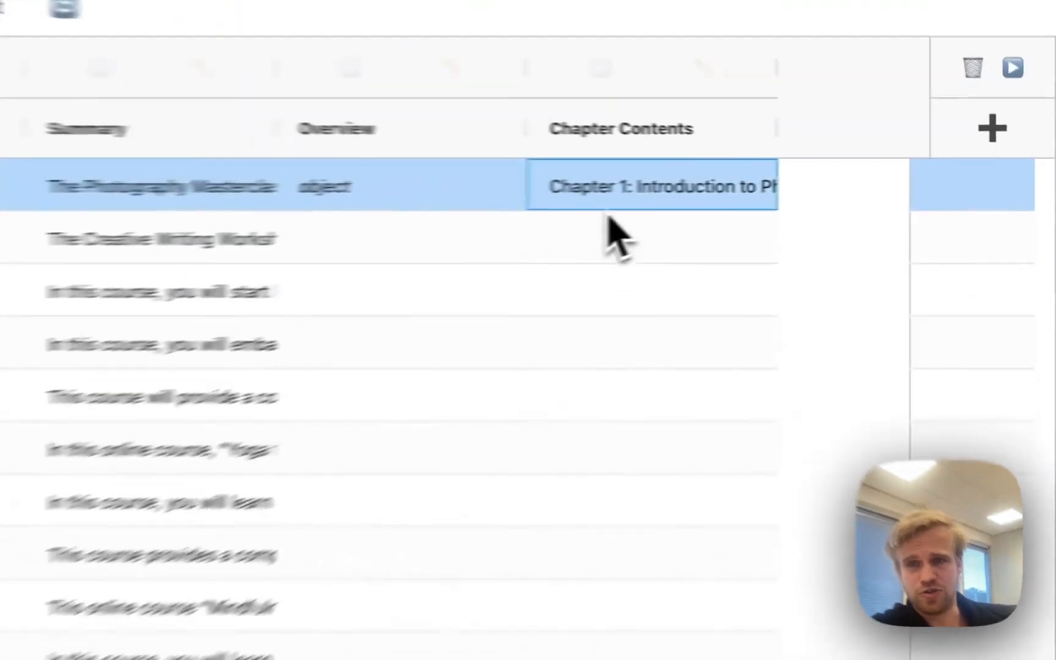
Open the regenerated Chapter Contents of row 1 and read the chapter's opening paragraph
click(790, 193)
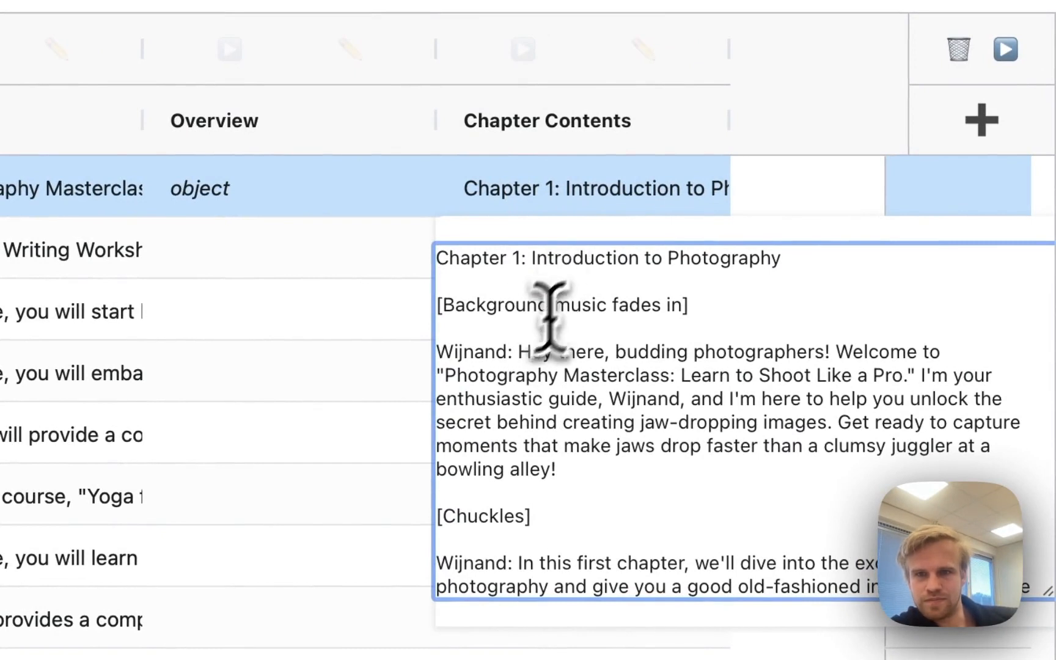
triple_click(487, 351)
scroll(499, 435, down, 1)
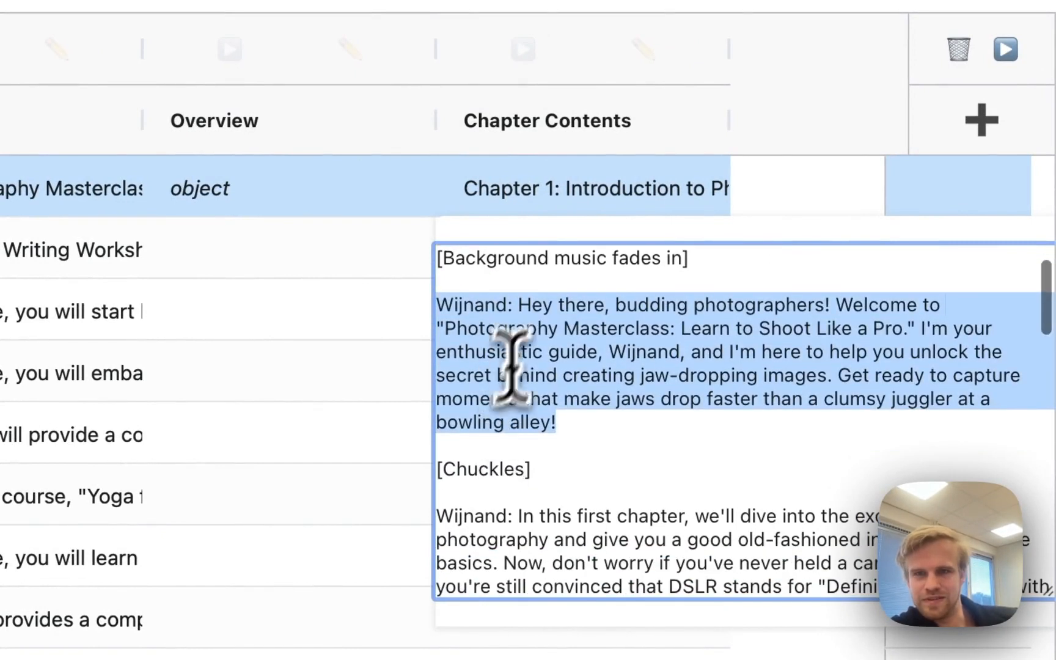
key(Left)
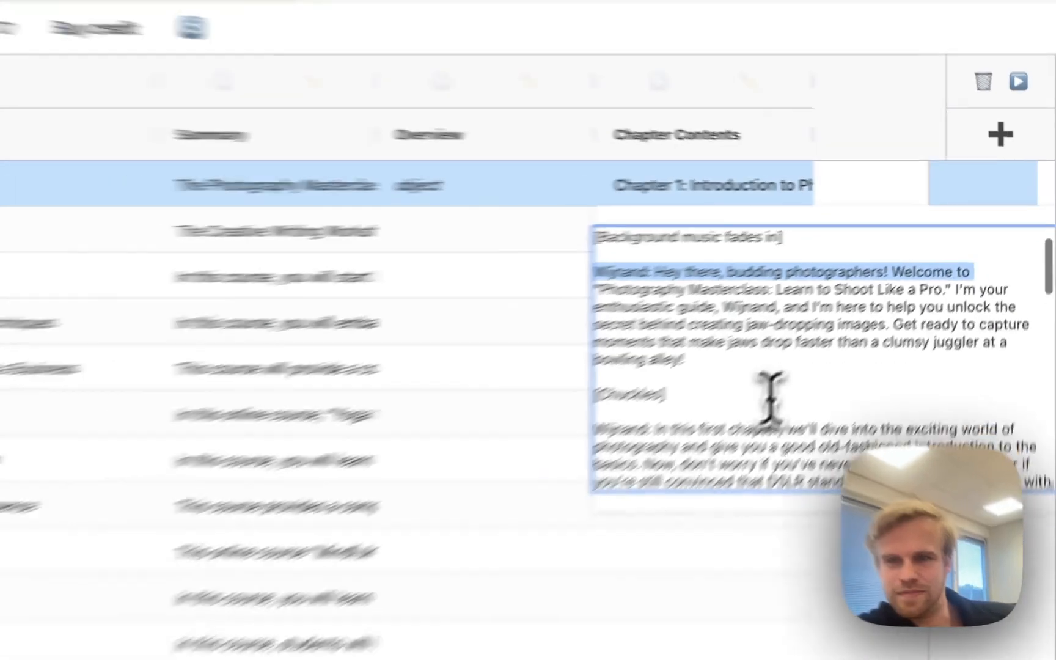
key(shift+Down)
key(shift+Down)
key(shift+Down)
key(shift+Down)
key(shift+Down)
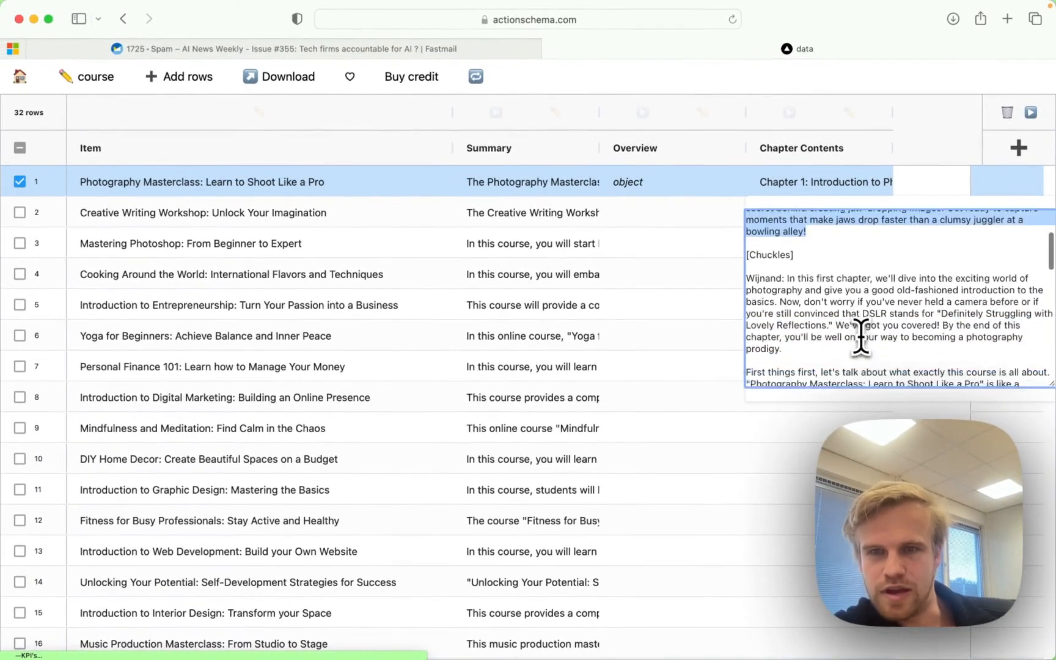
Read the rest of the row 1 chapter through to its end, checking humor, tone and audio cues
scroll(861, 336, down, 1)
triple_click(849, 287)
scroll(869, 307, down, 3)
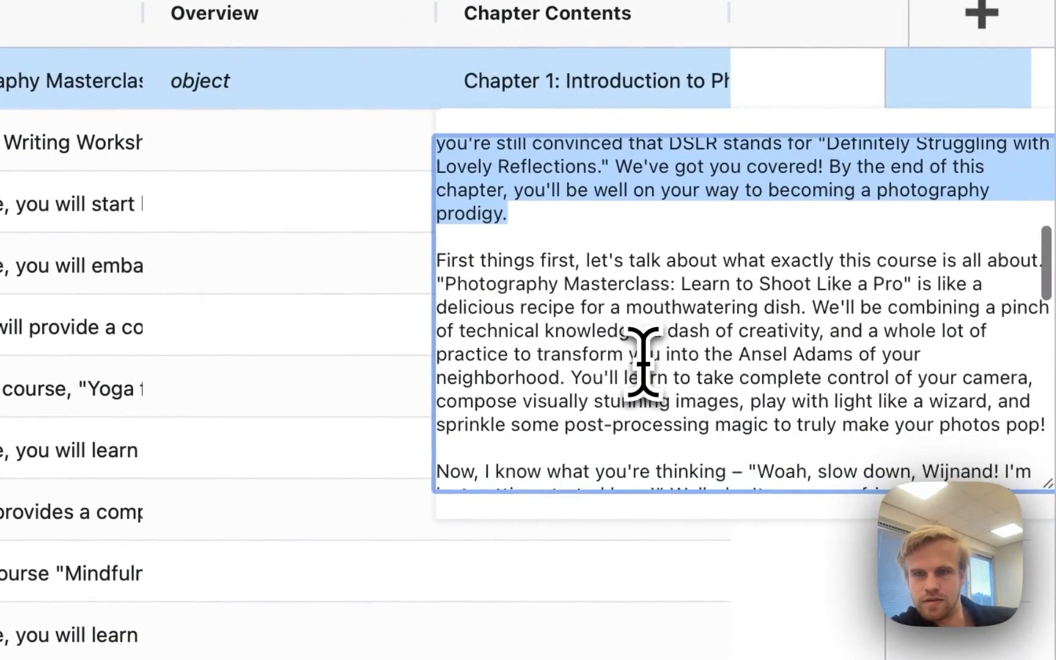
triple_click(642, 361)
scroll(643, 360, down, 3)
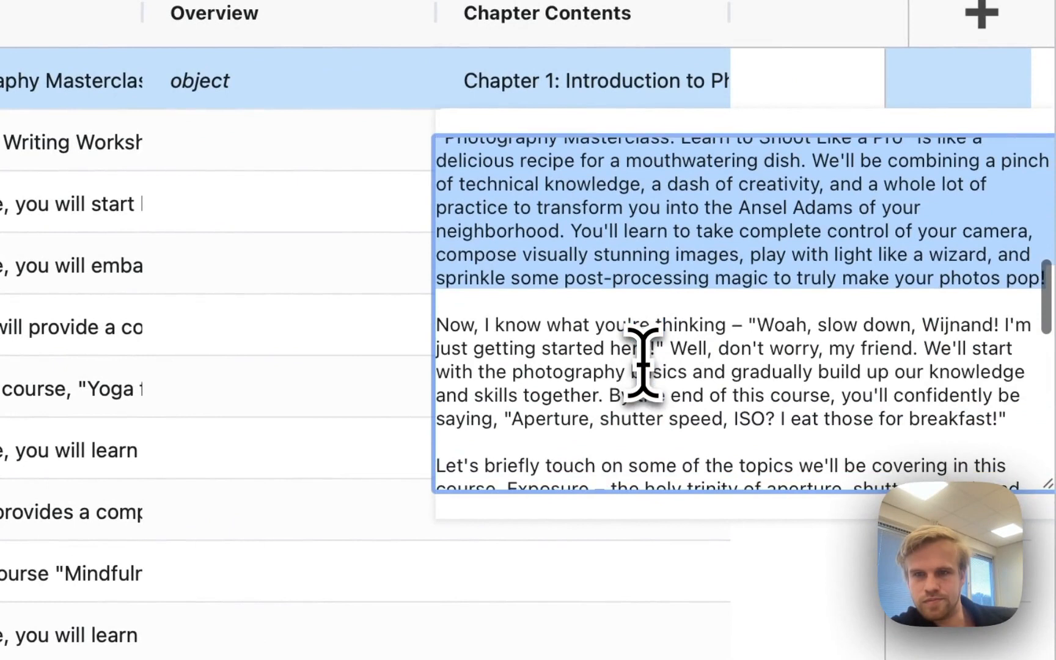
scroll(642, 361, down, 5)
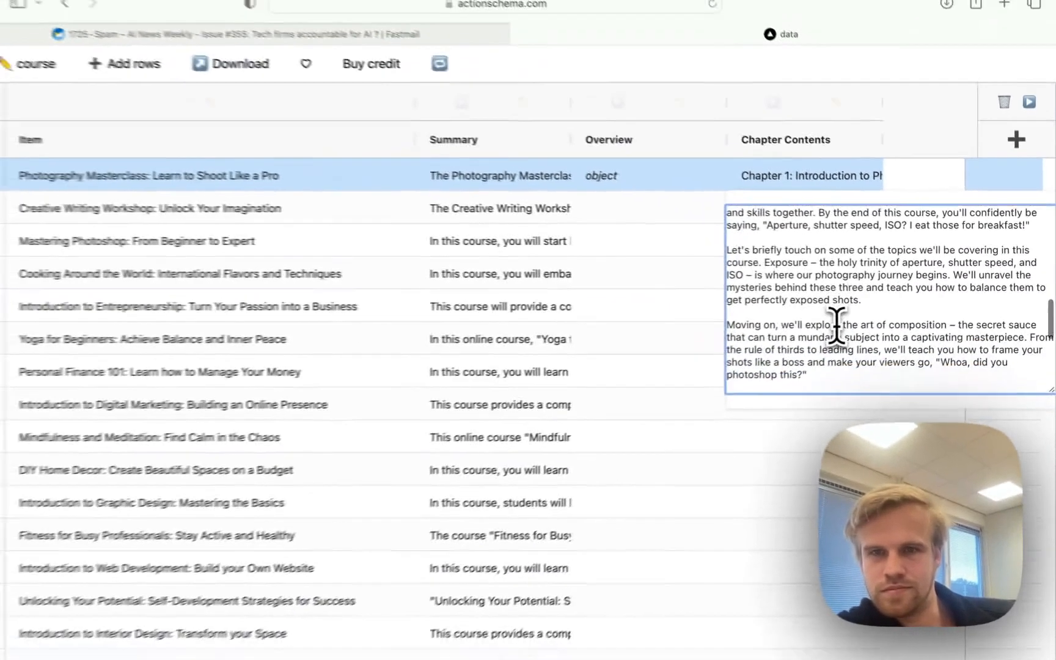
scroll(836, 325, down, 5)
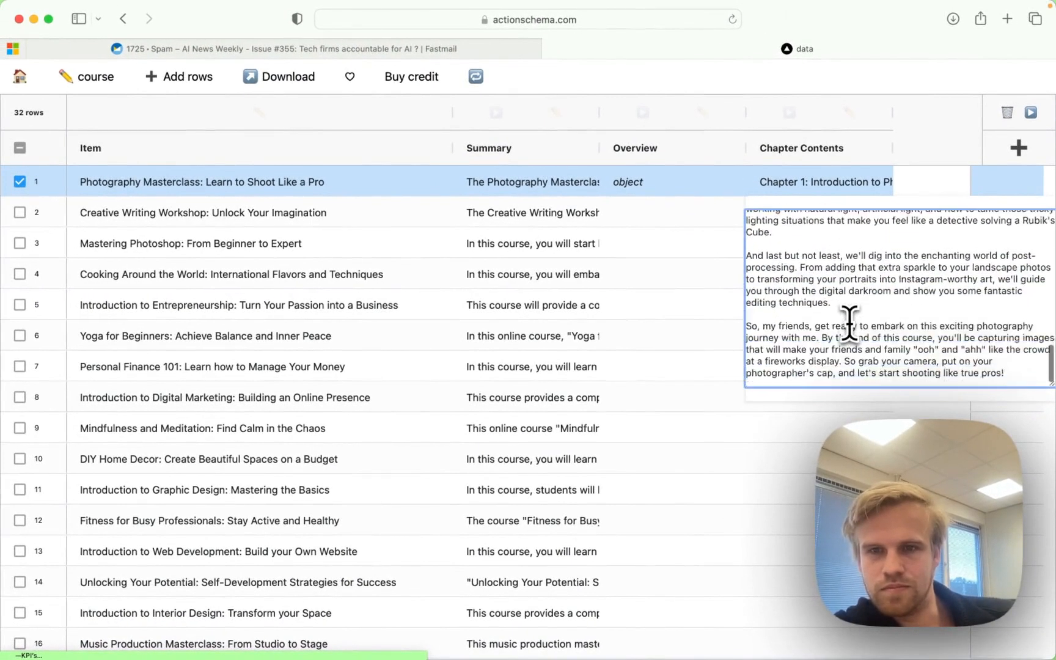
scroll(849, 324, down, 2)
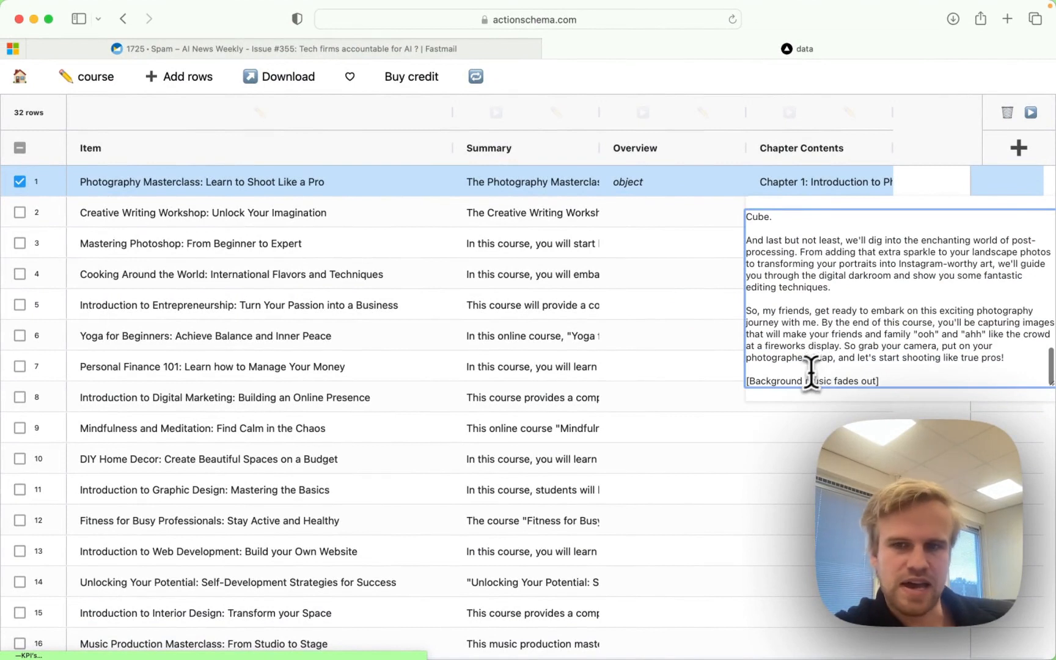
Review the row 1 chapter back up to its opening cues and close the cell
scroll(804, 343, up, 5)
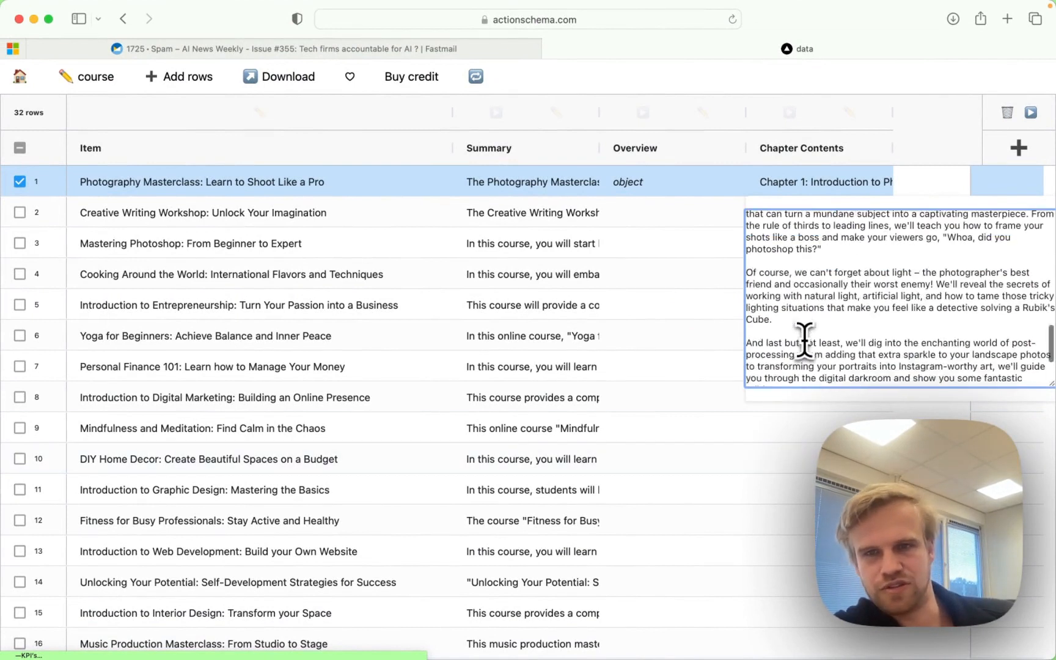
scroll(803, 344, up, 6)
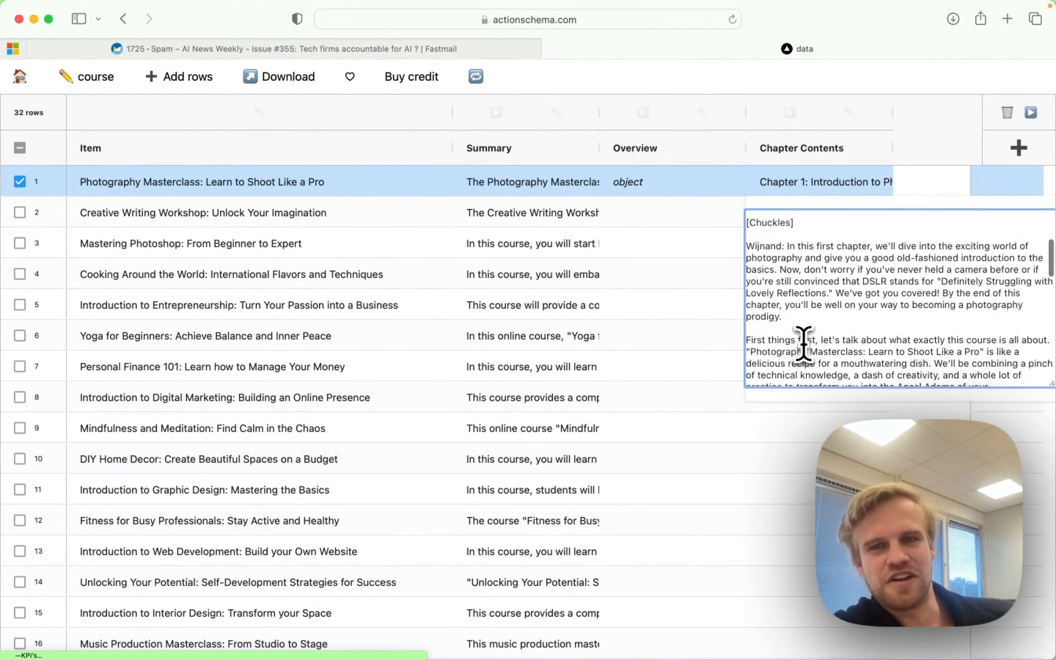
scroll(804, 287, up, 3)
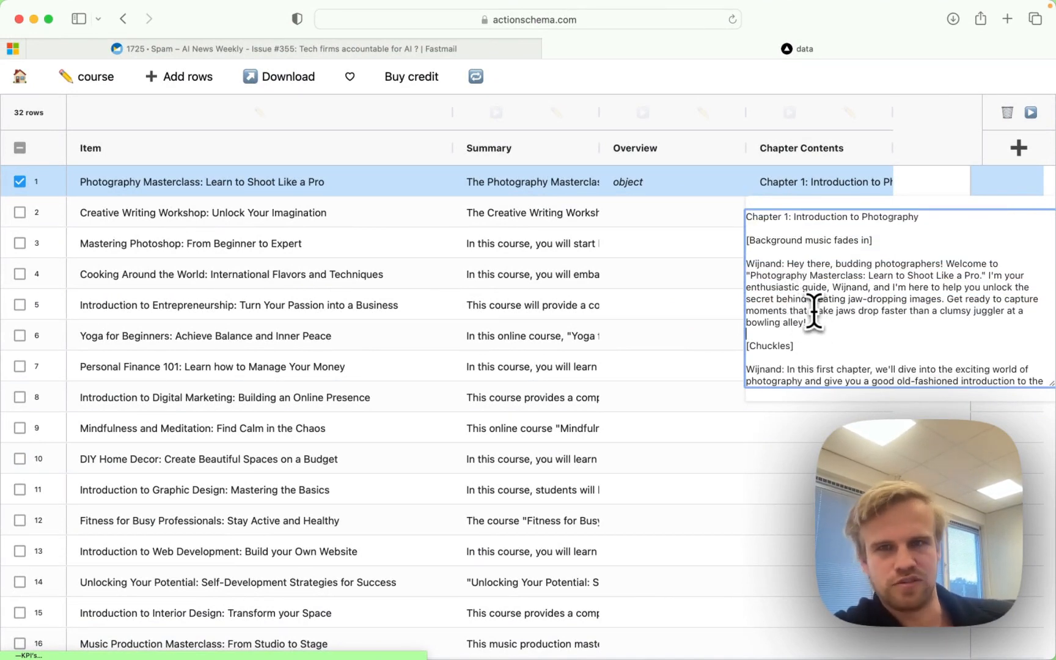
triple_click(774, 258)
click(771, 251)
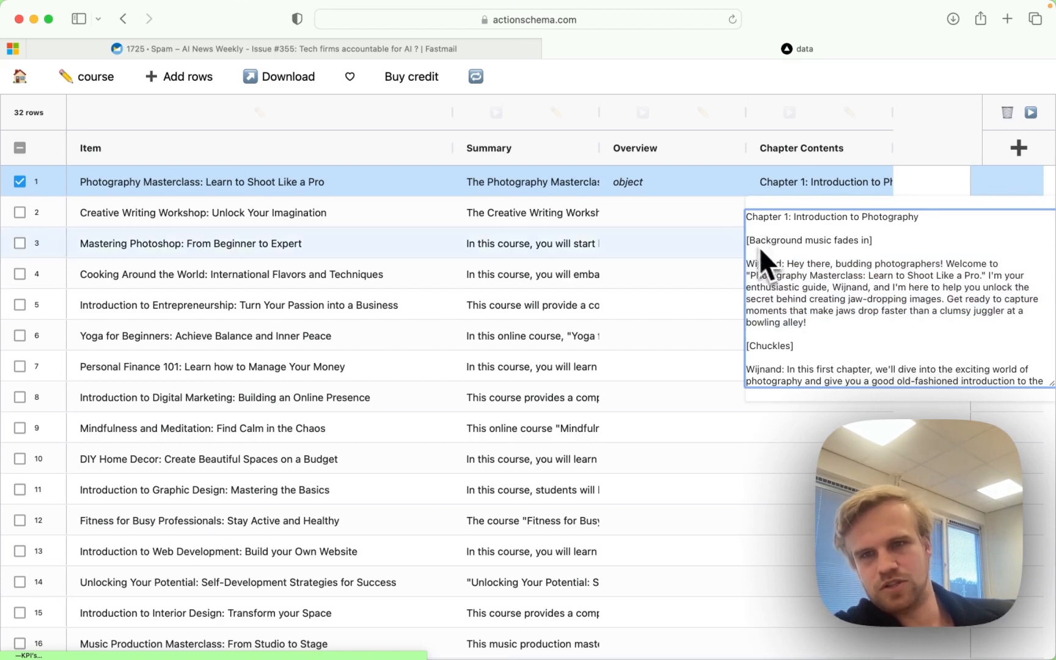
click(759, 234)
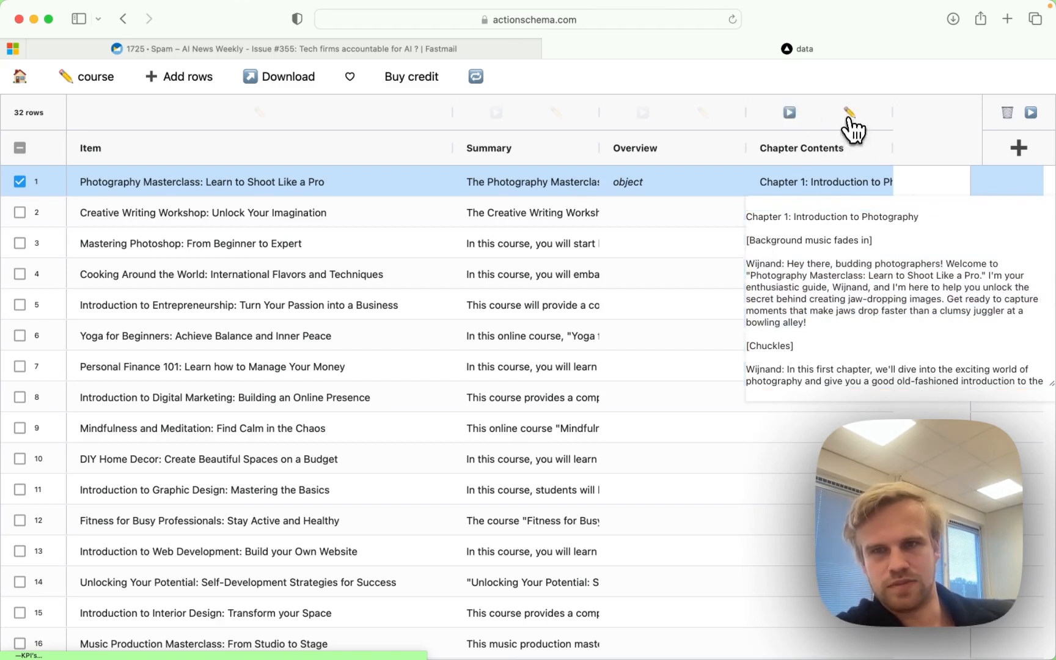
Append "Don't include any cues for background music of other things, I just want the spoken language." to the Chapter Contents prompt and save it
click(851, 116)
scroll(391, 465, down, 3)
click(510, 546)
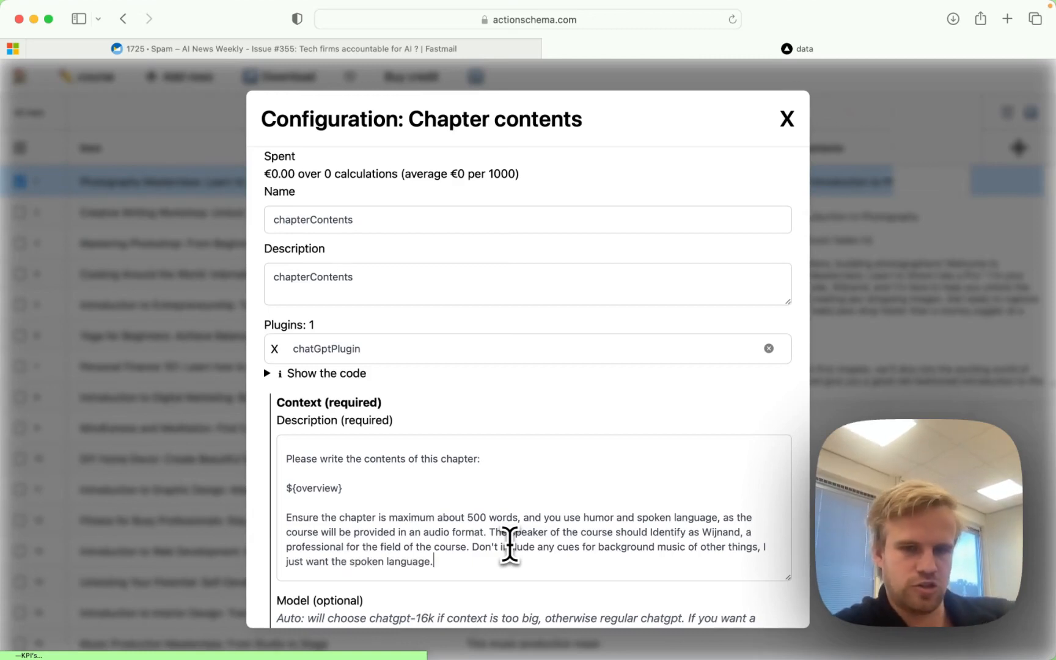
scroll(521, 462, down, 8)
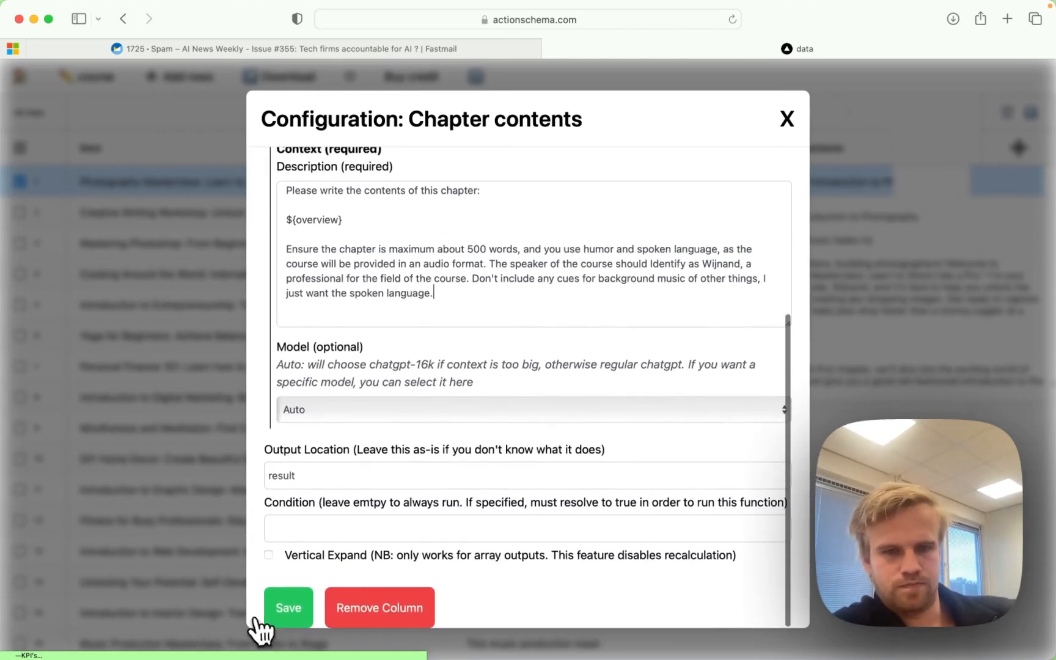
click(318, 606)
Recalculate the Chapter Contents of row 1 using the updated prompt
click(747, 224)
click(810, 193)
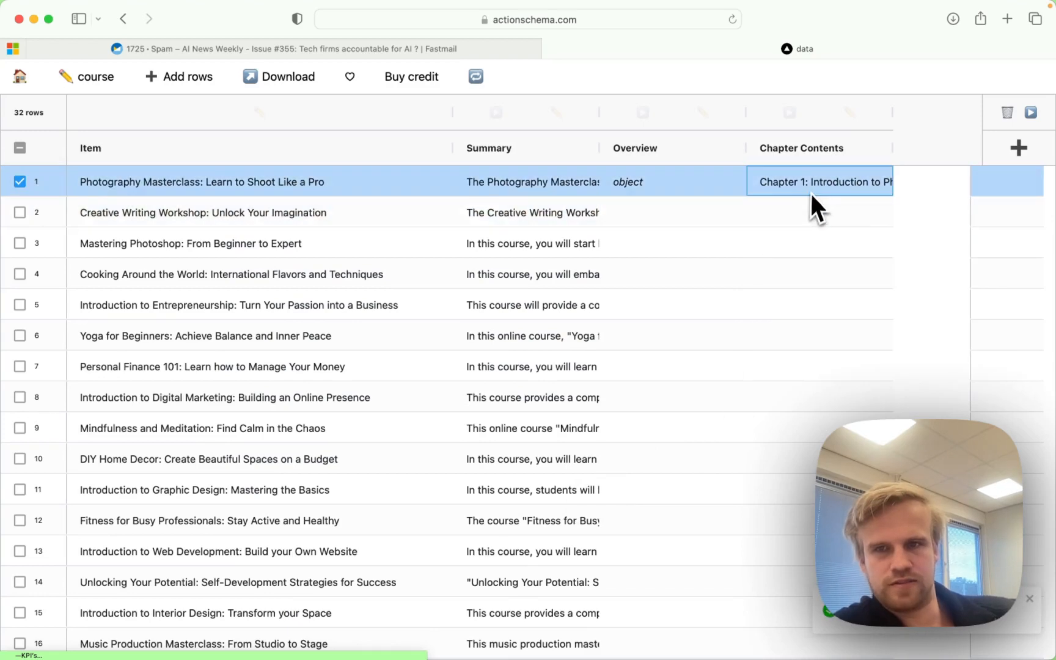
click(788, 114)
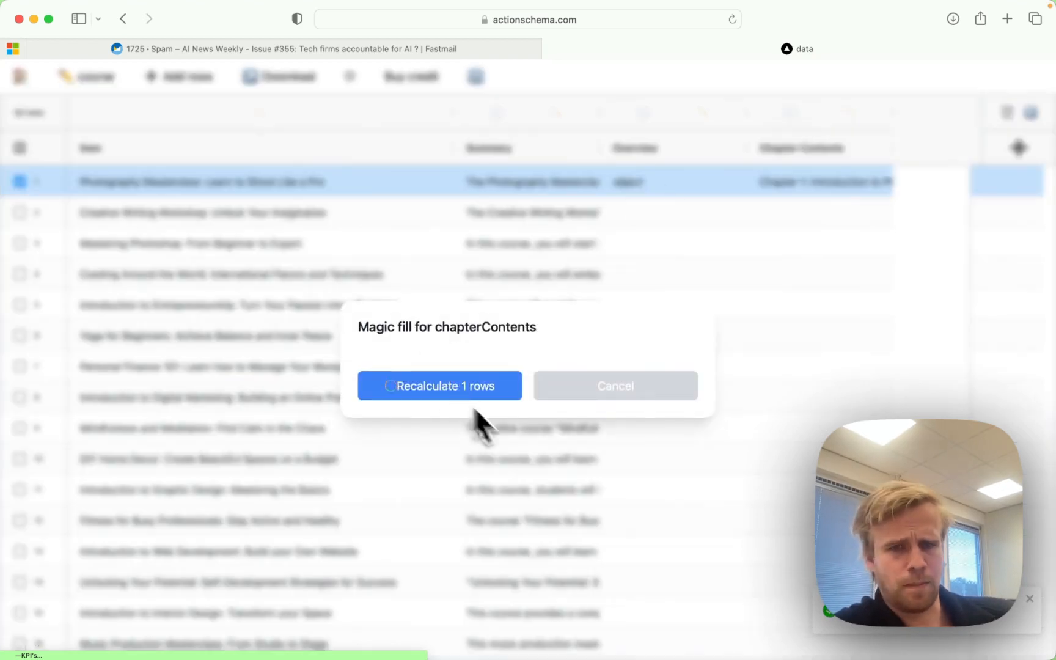
Select rows 21 and 22 and recalculate their Chapter Contents
scroll(733, 477, down, 10)
click(763, 285)
click(775, 304)
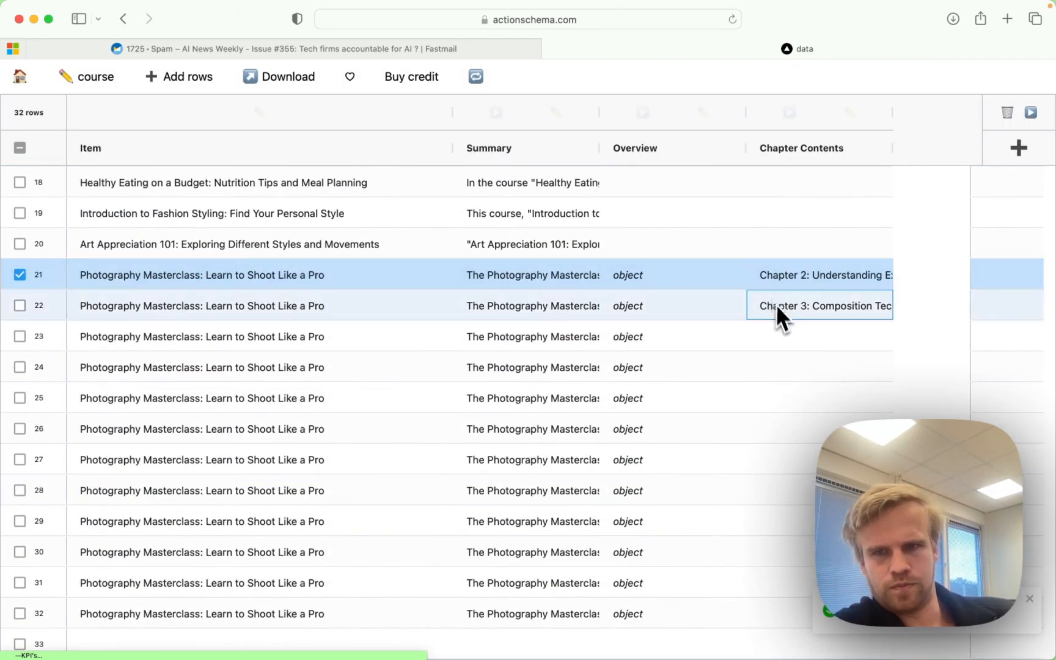
click(787, 115)
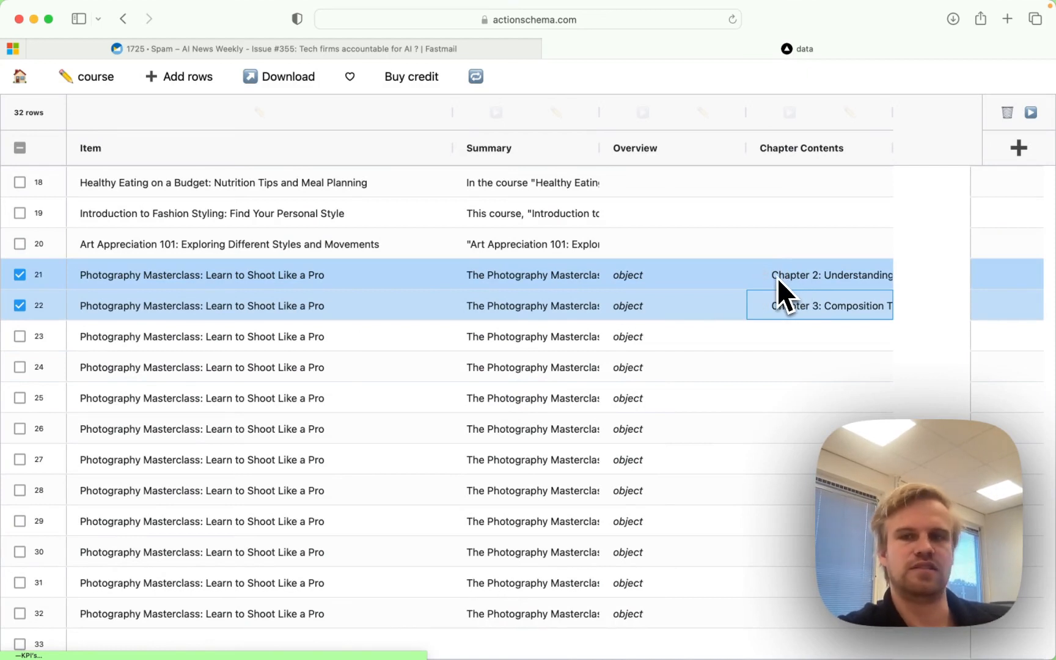
Open the new Chapter Contents of row 1, read the chapter to its end, and close the cell
scroll(715, 291, up, 5)
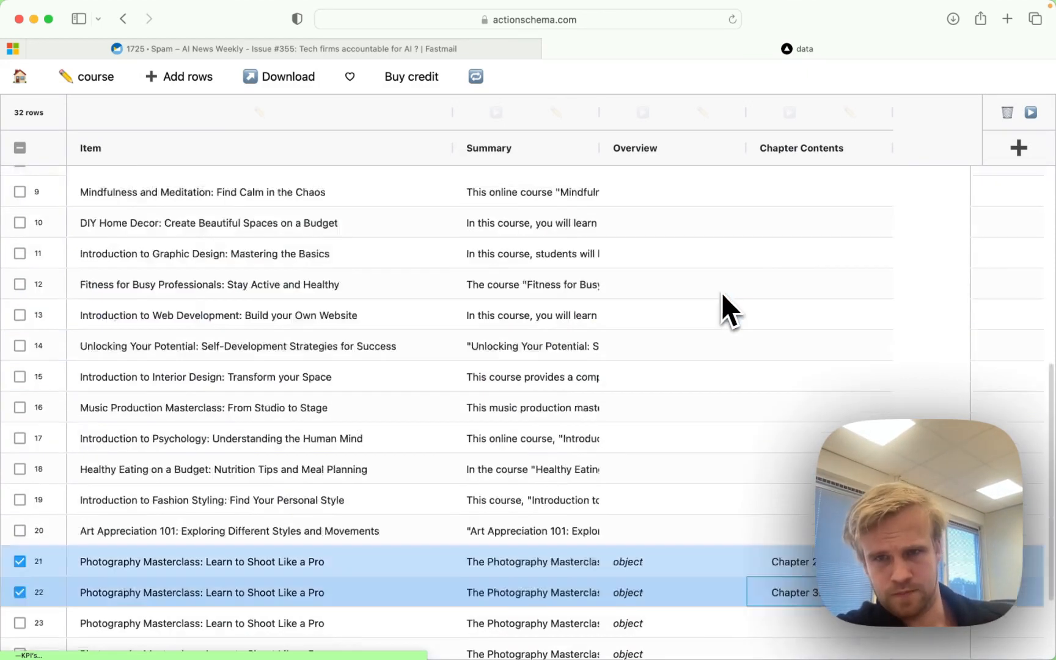
scroll(727, 298, up, 3)
click(794, 185)
click(806, 186)
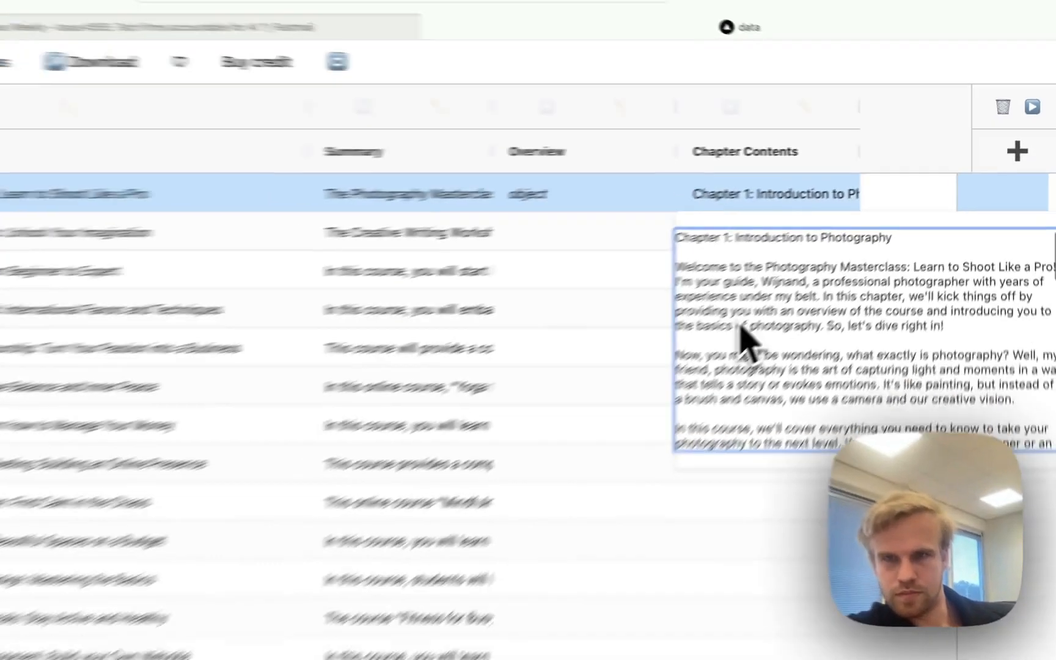
scroll(565, 437, down, 3)
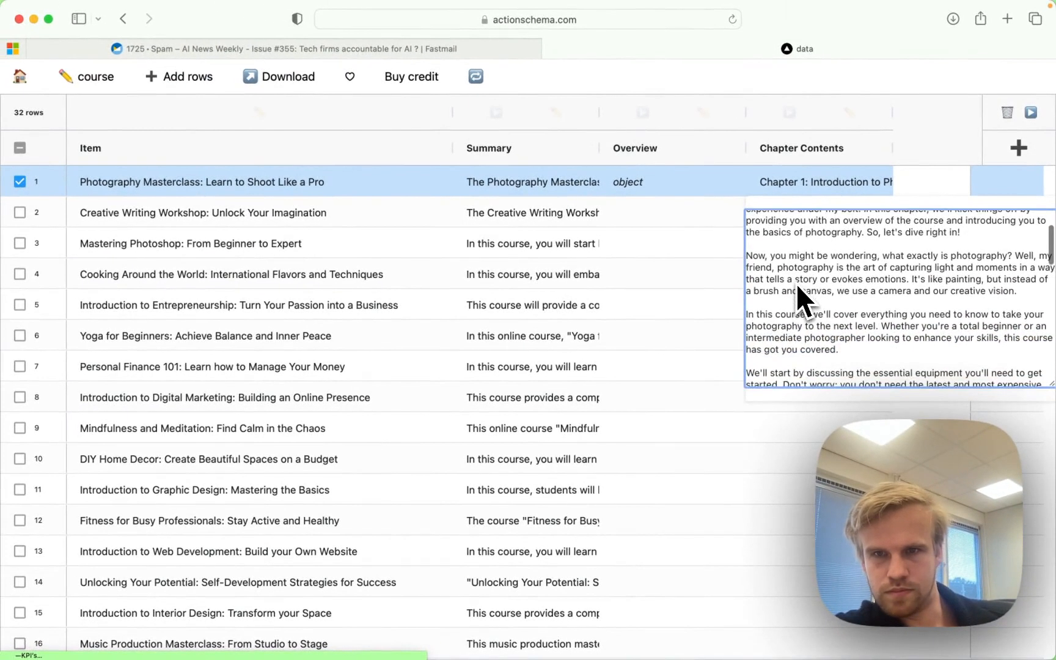
scroll(795, 284, down, 5)
scroll(794, 284, down, 8)
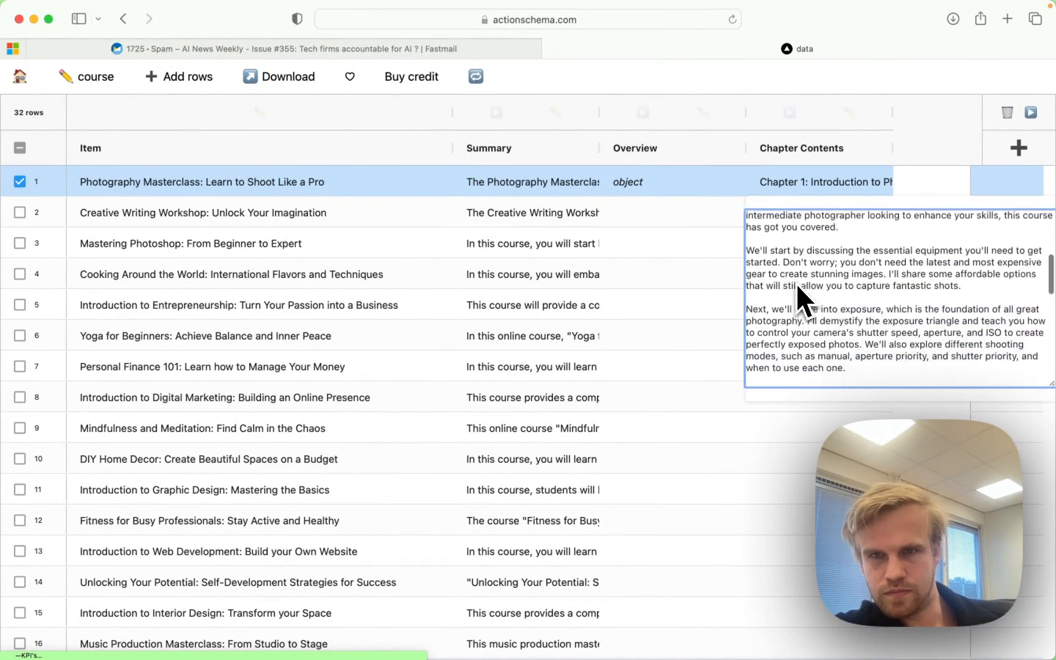
scroll(795, 283, down, 10)
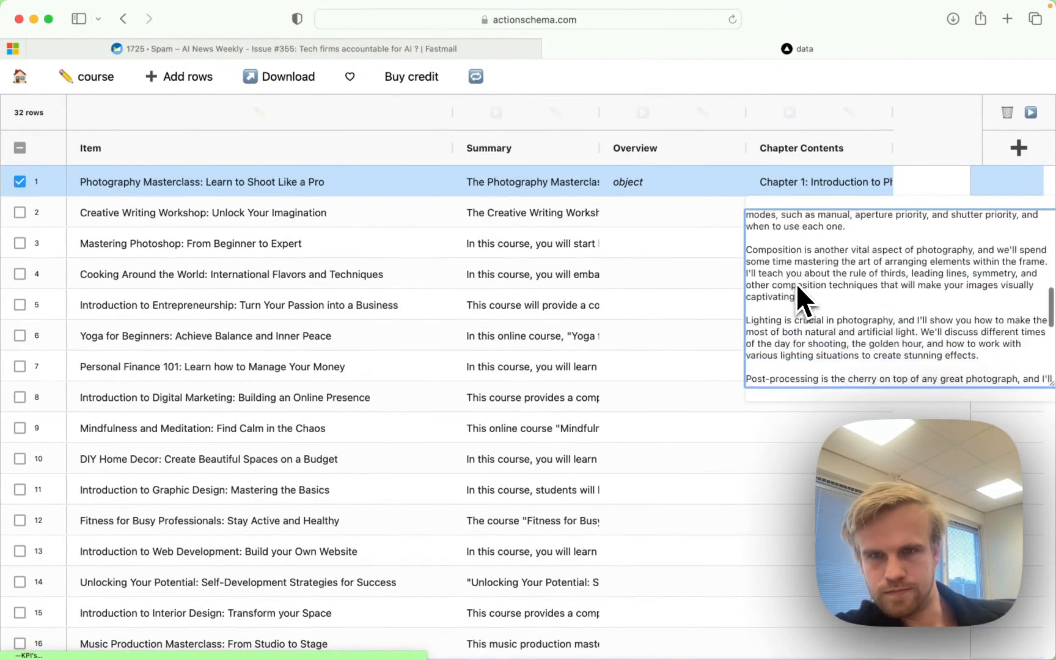
scroll(795, 284, down, 6)
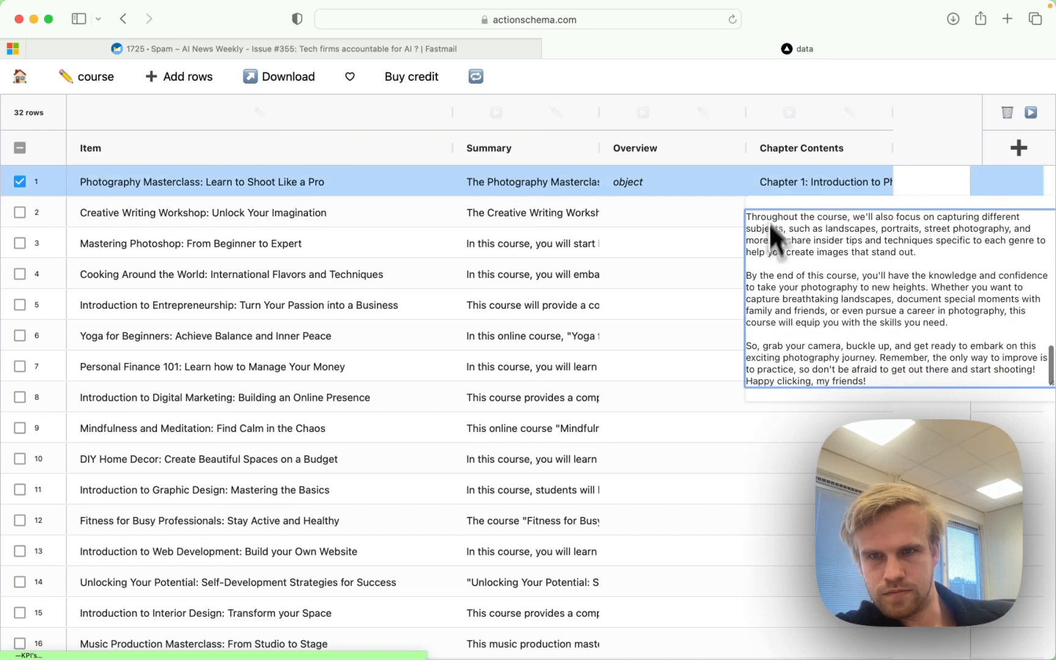
triple_click(810, 346)
click(734, 256)
Open the Chapter Contents of row 21 and read through the chapter on understanding exposure
scroll(731, 269, down, 5)
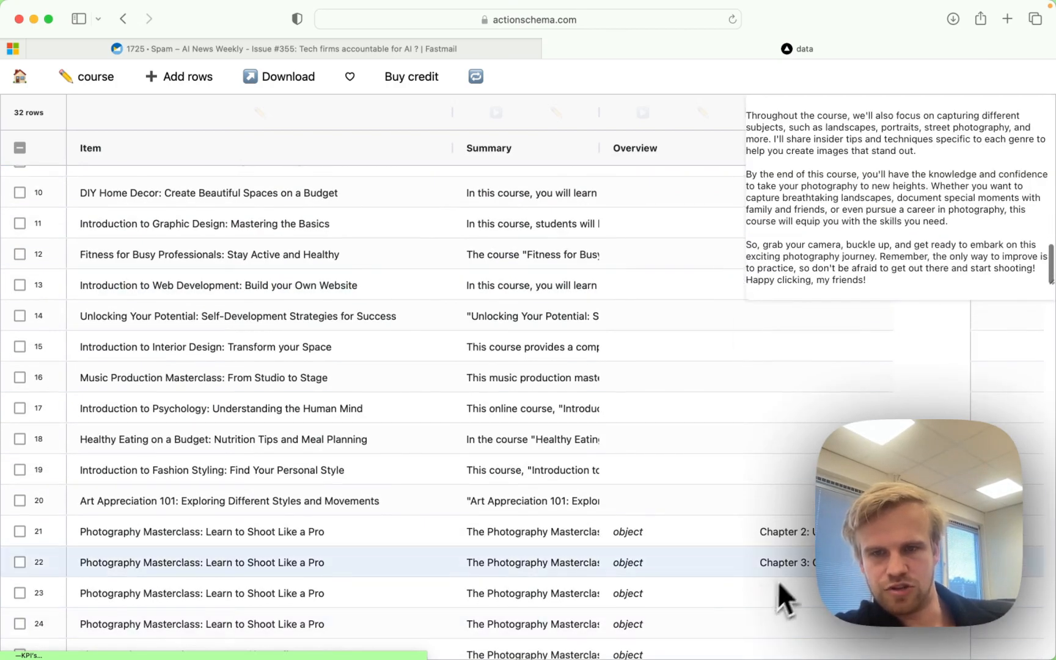
click(795, 541)
scroll(805, 476, down, 1)
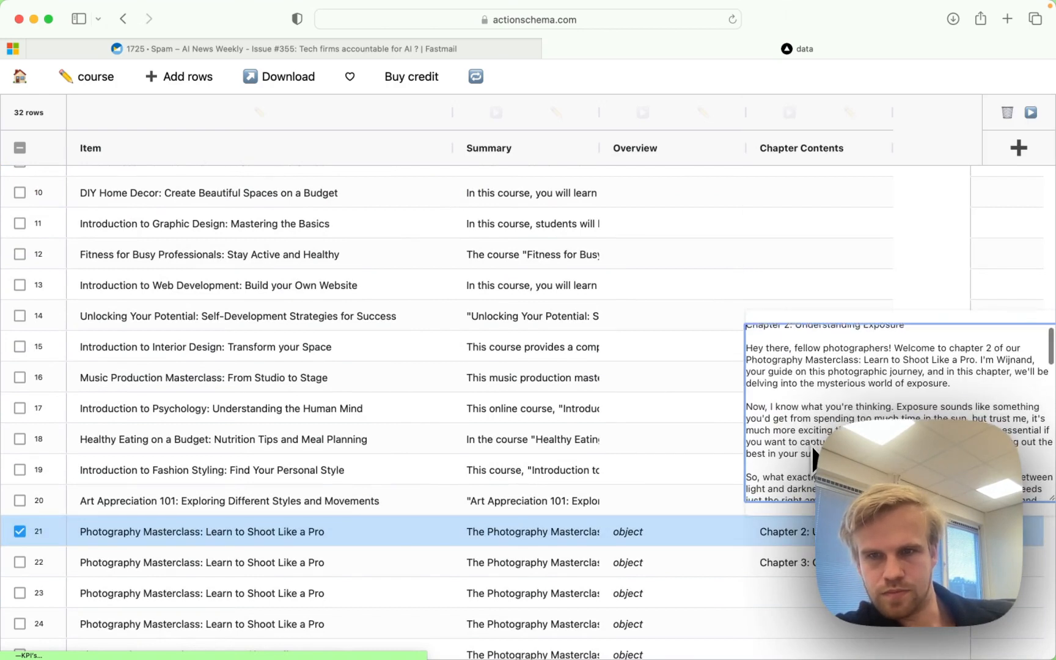
scroll(814, 455, down, 1)
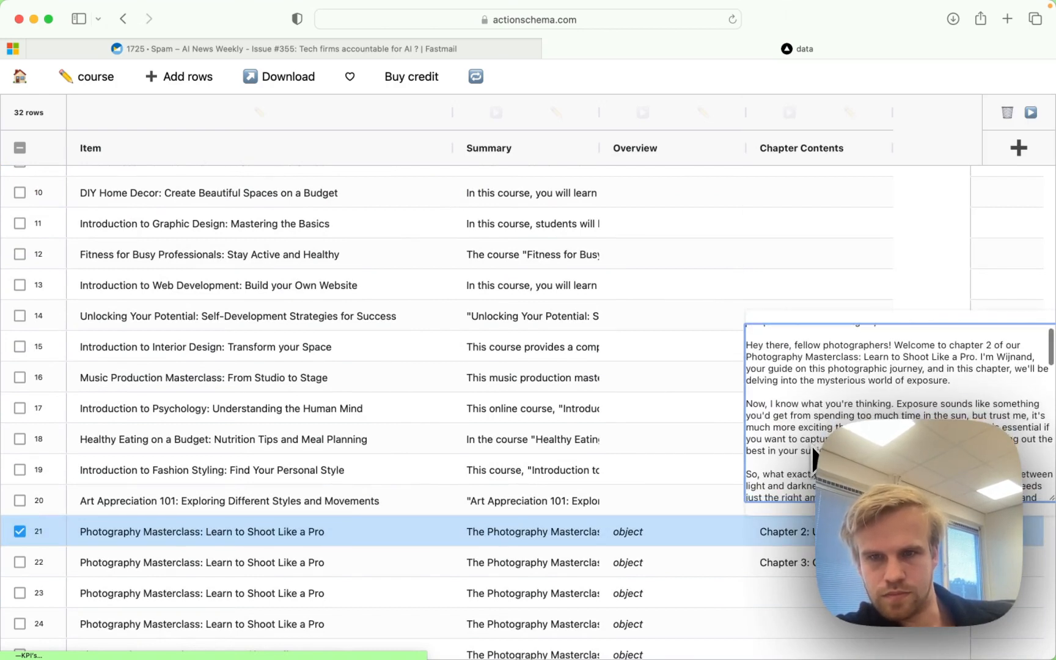
scroll(814, 456, down, 3)
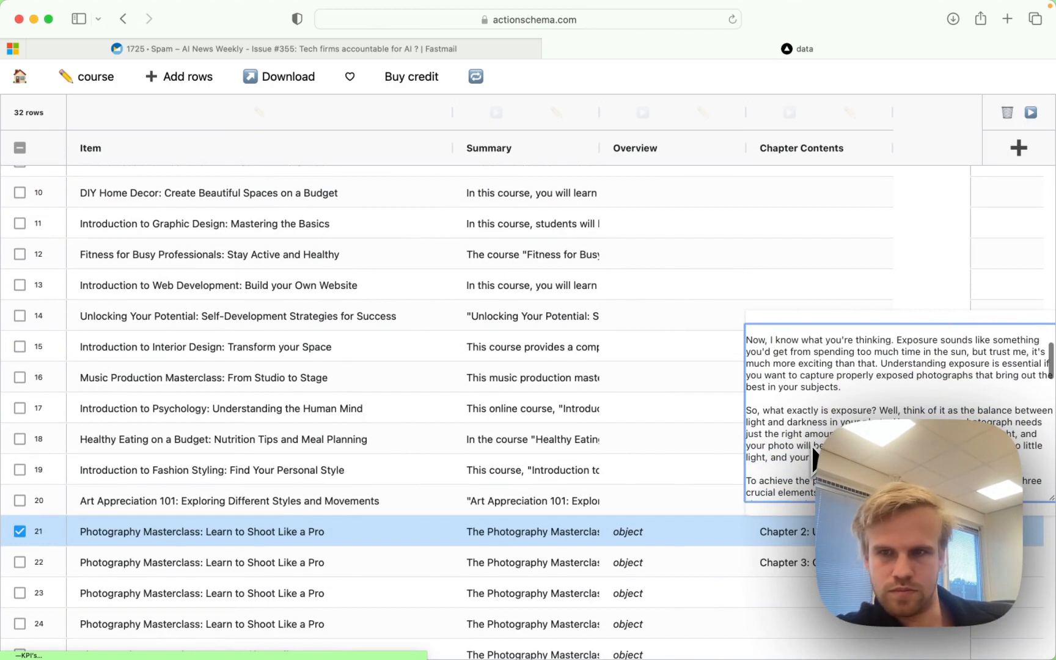
scroll(814, 457, down, 6)
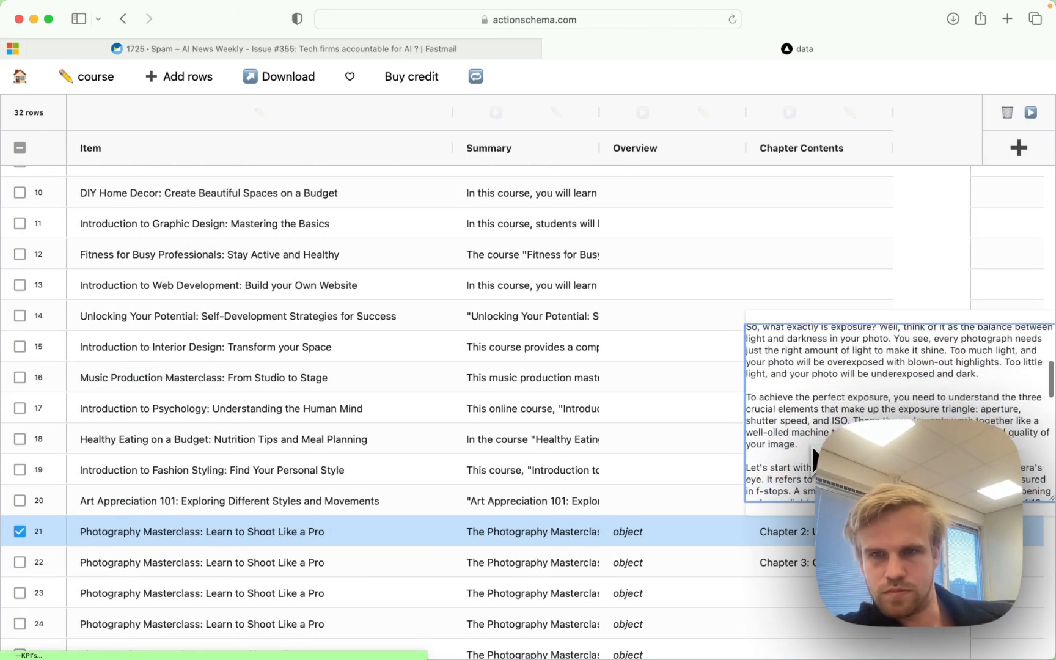
scroll(814, 457, down, 8)
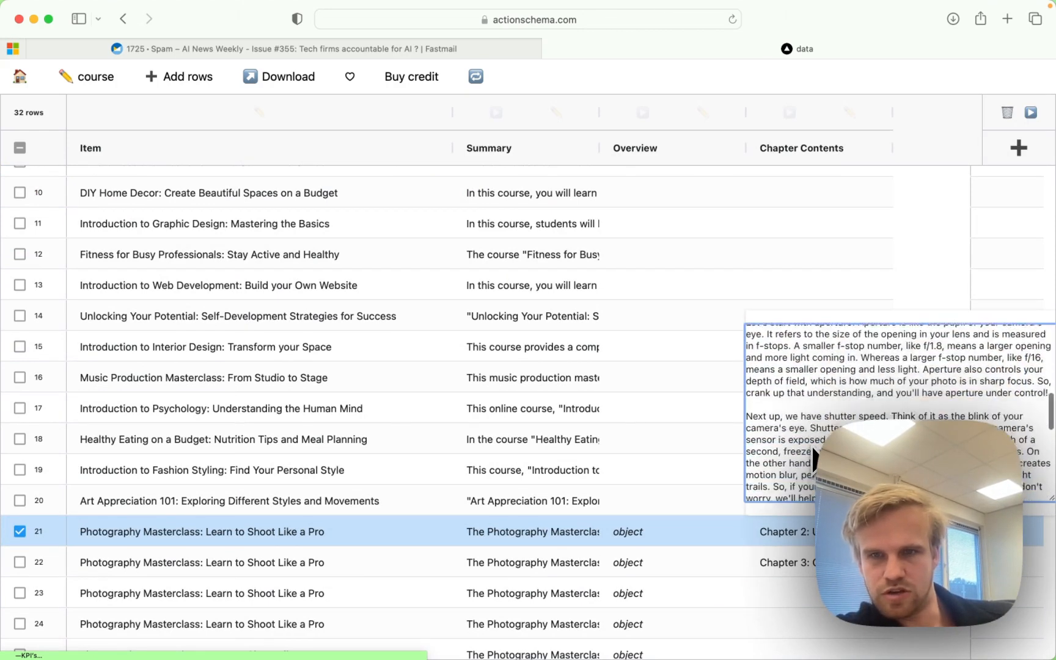
scroll(814, 457, down, 7)
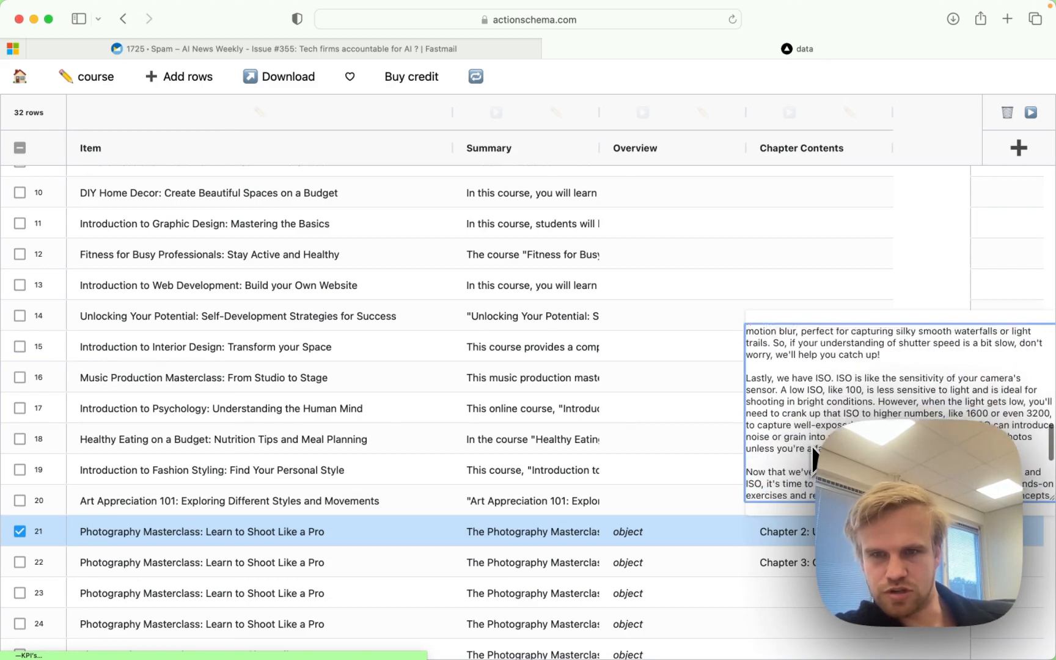
scroll(814, 457, down, 2)
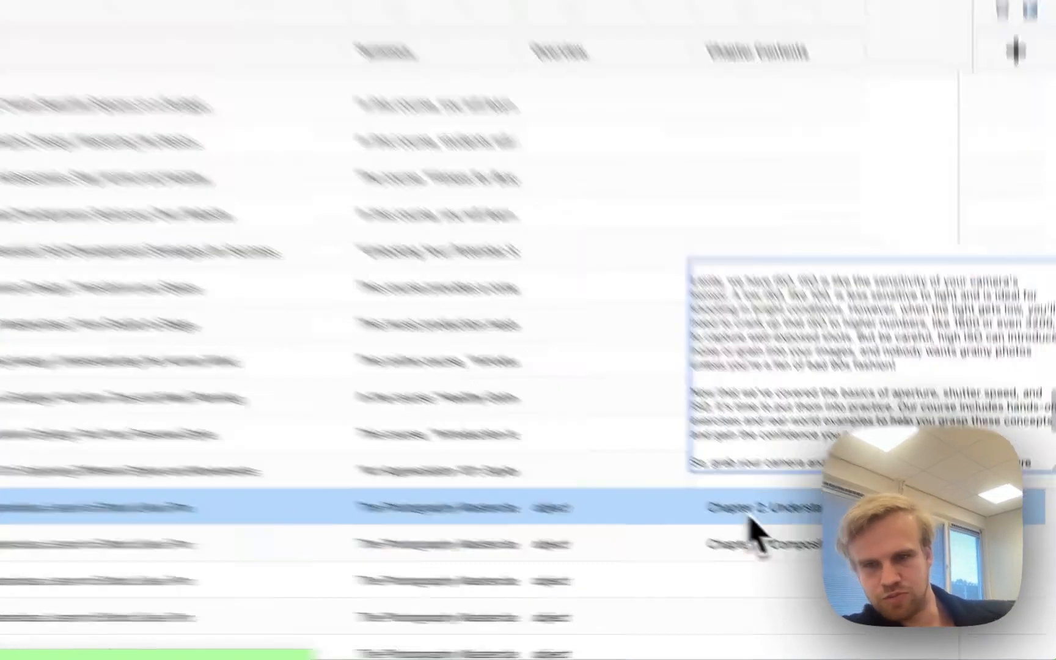
Open the Chapter Contents of row 22, skim the chapter on composition techniques, and return to its beginning
click(789, 561)
scroll(583, 336, down, 15)
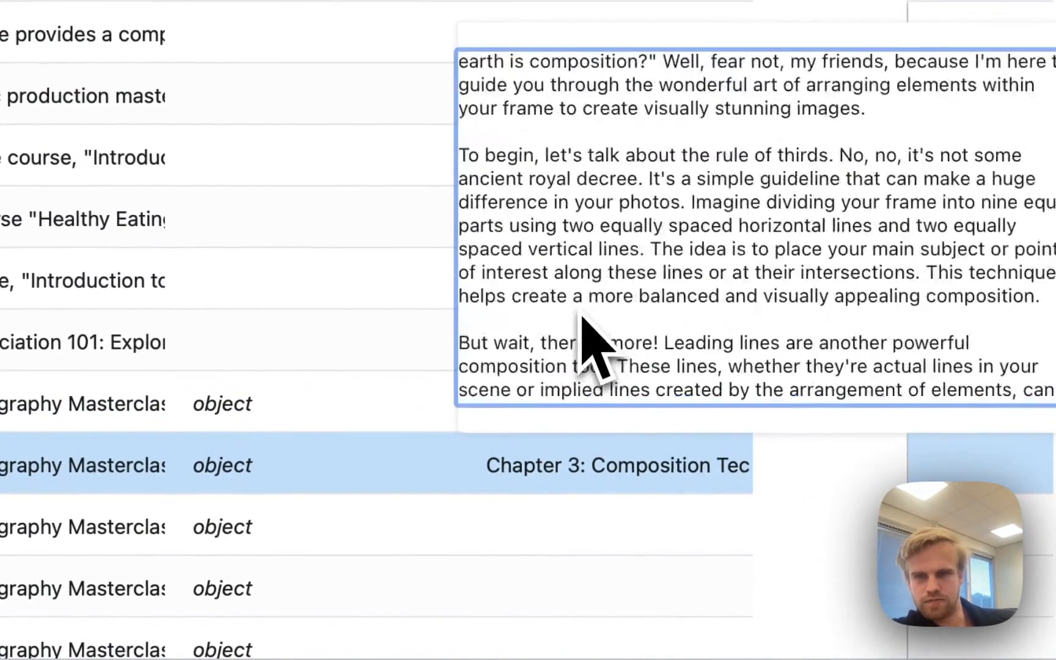
scroll(496, 299, up, 15)
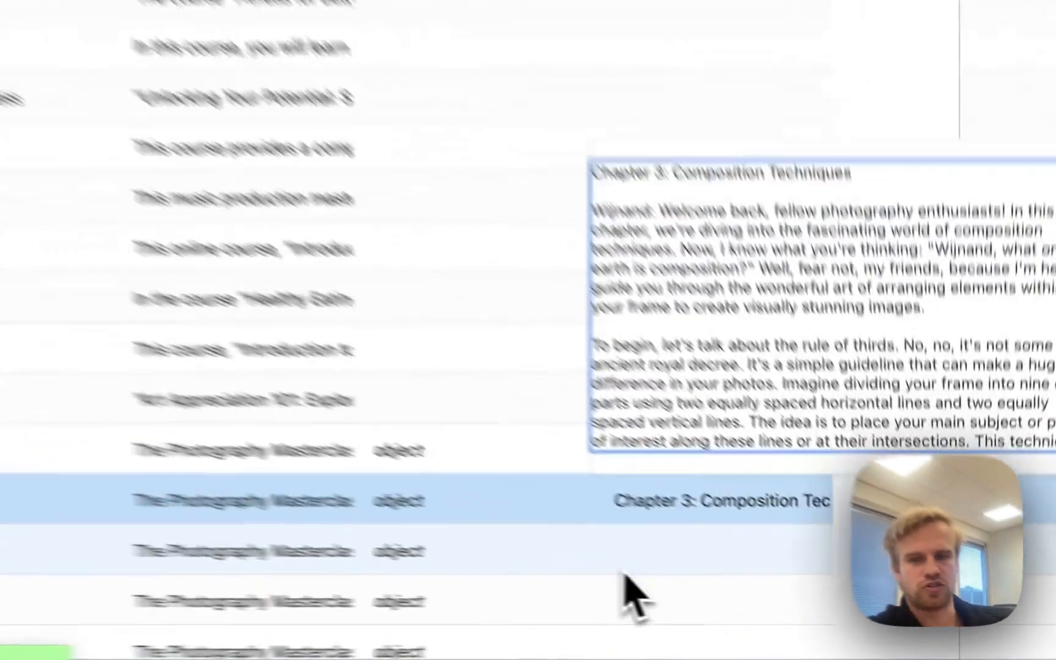
Select rows 23 to 32, check the spending figures in the Chapter Contents configuration, and close it
click(768, 600)
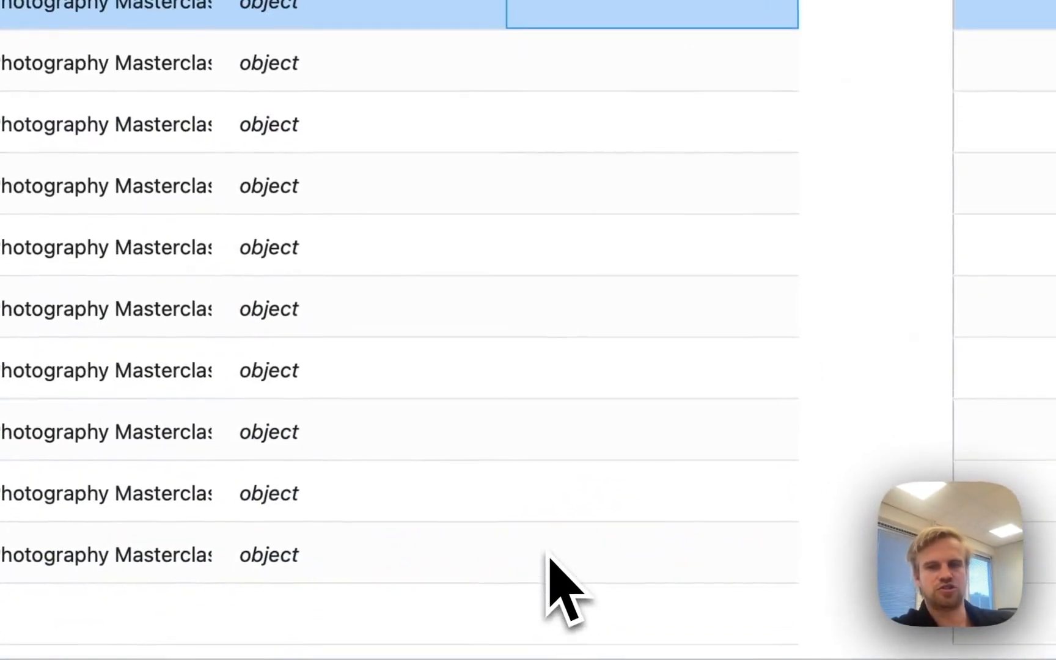
shift+click(572, 555)
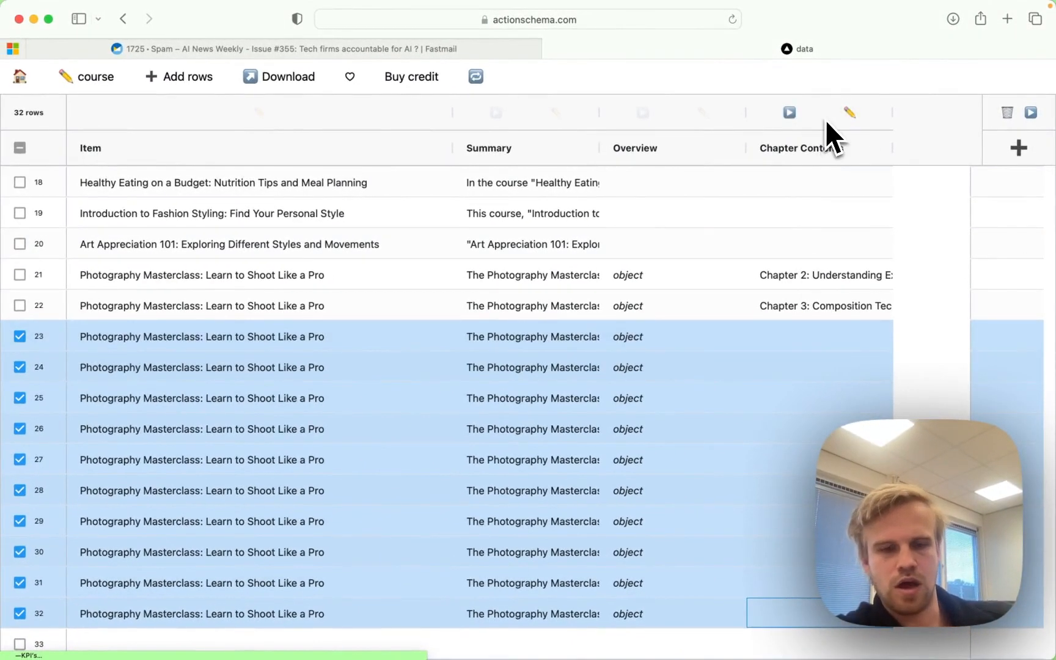
click(484, 67)
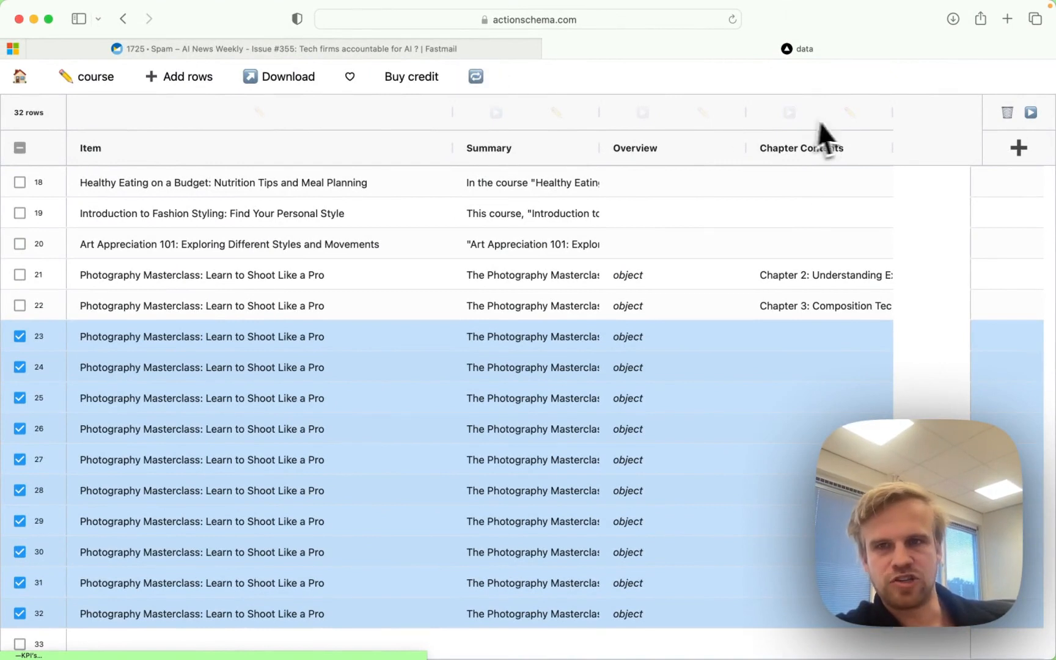
click(849, 113)
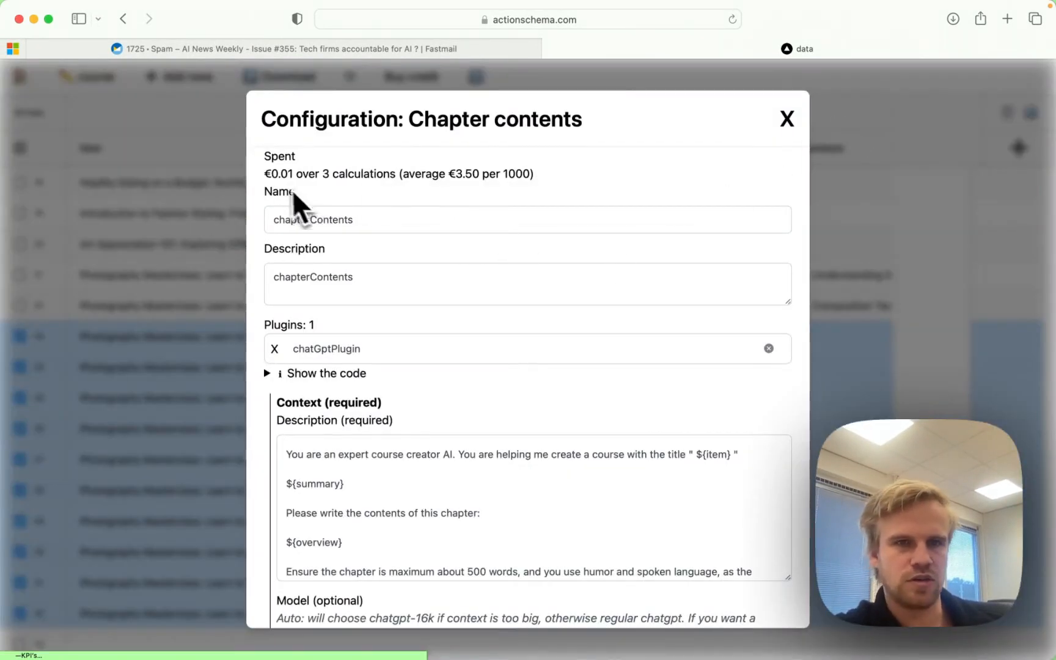
click(787, 118)
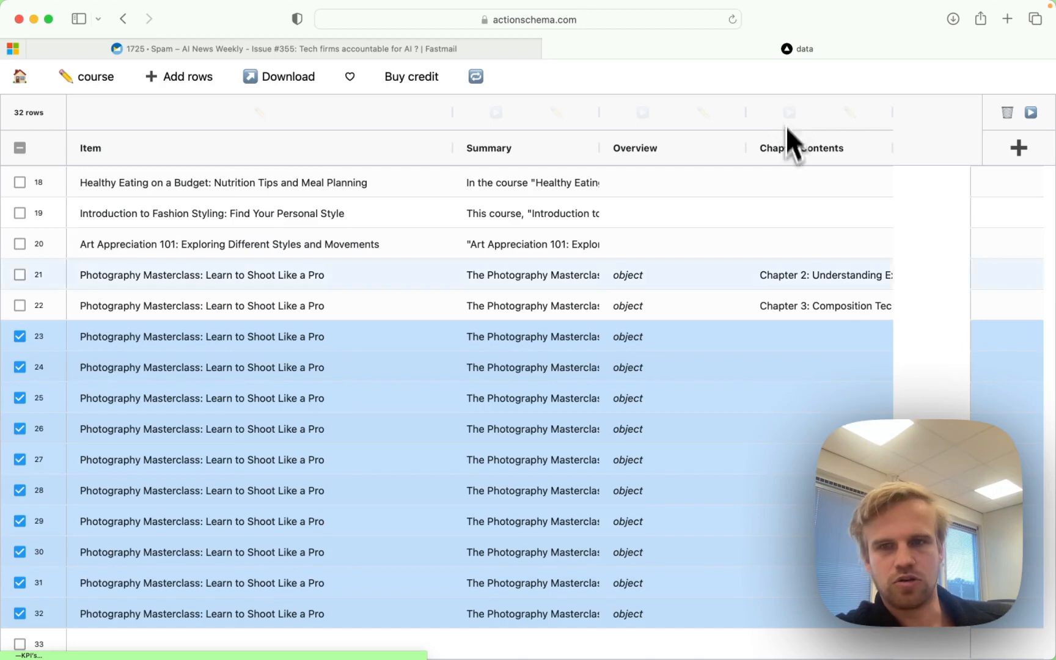
Select rows 23 to 32 in Chapter Contents and calculate the 10 empty rows
click(788, 339)
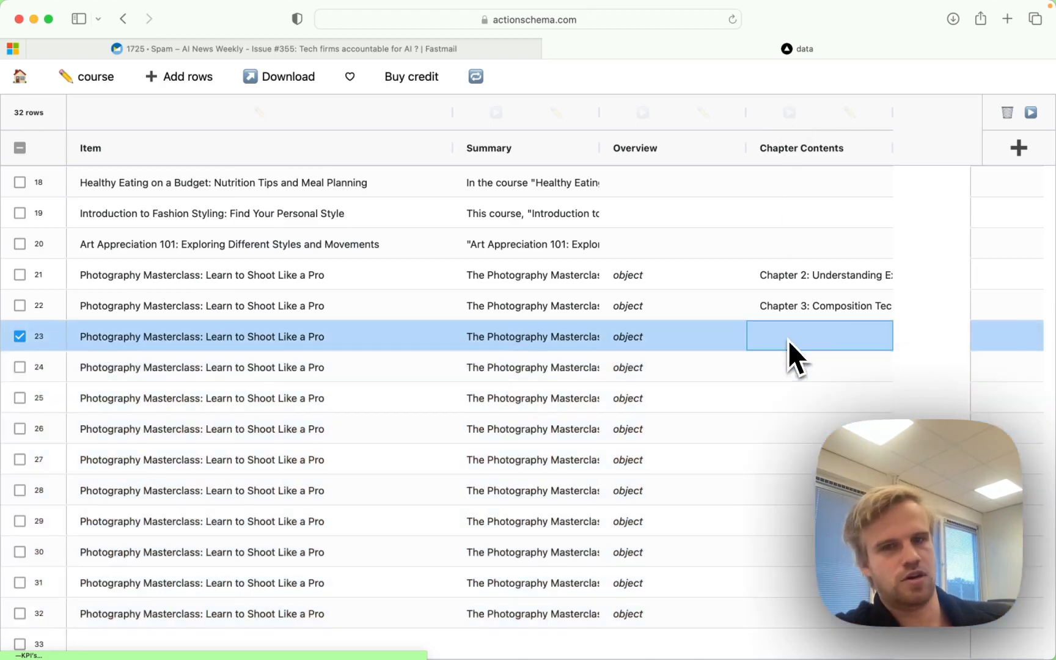
shift+click(793, 611)
click(791, 113)
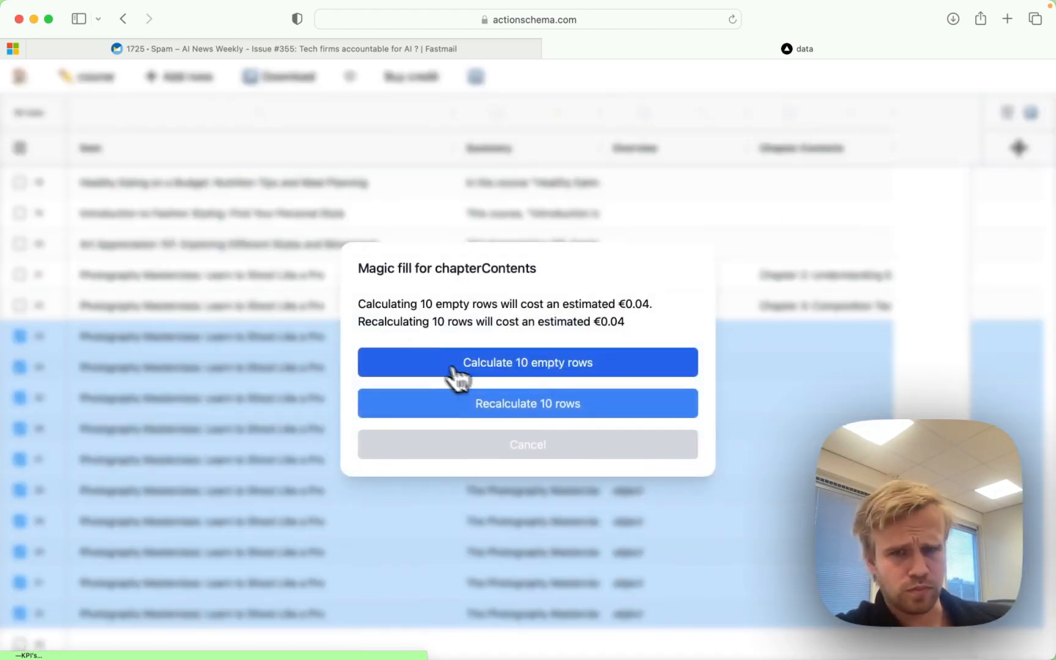
click(474, 368)
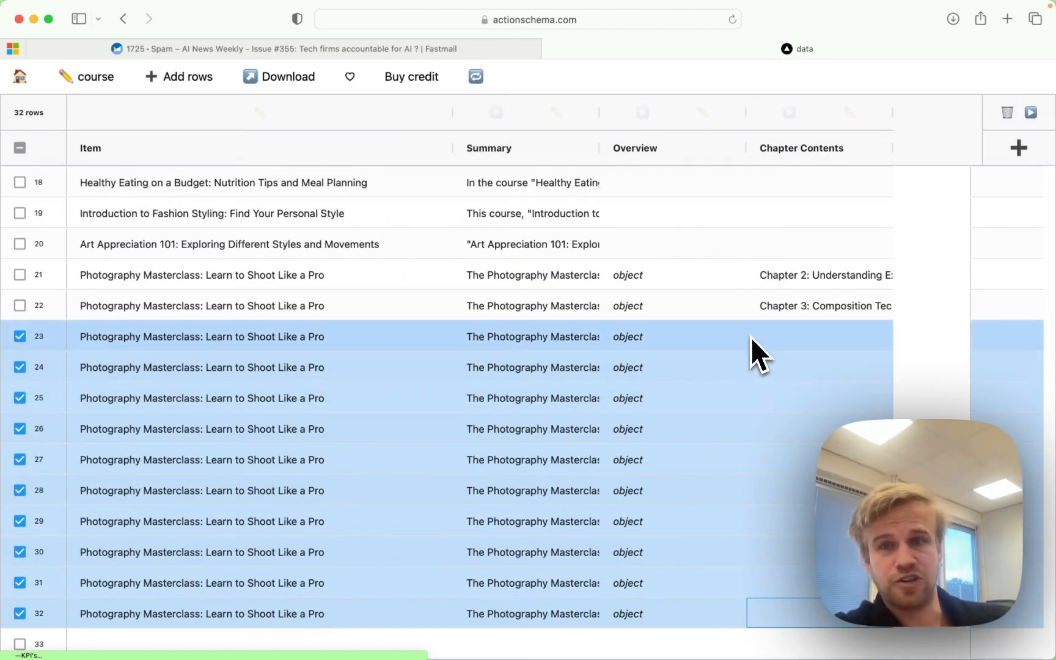
scroll(751, 336, up, 2)
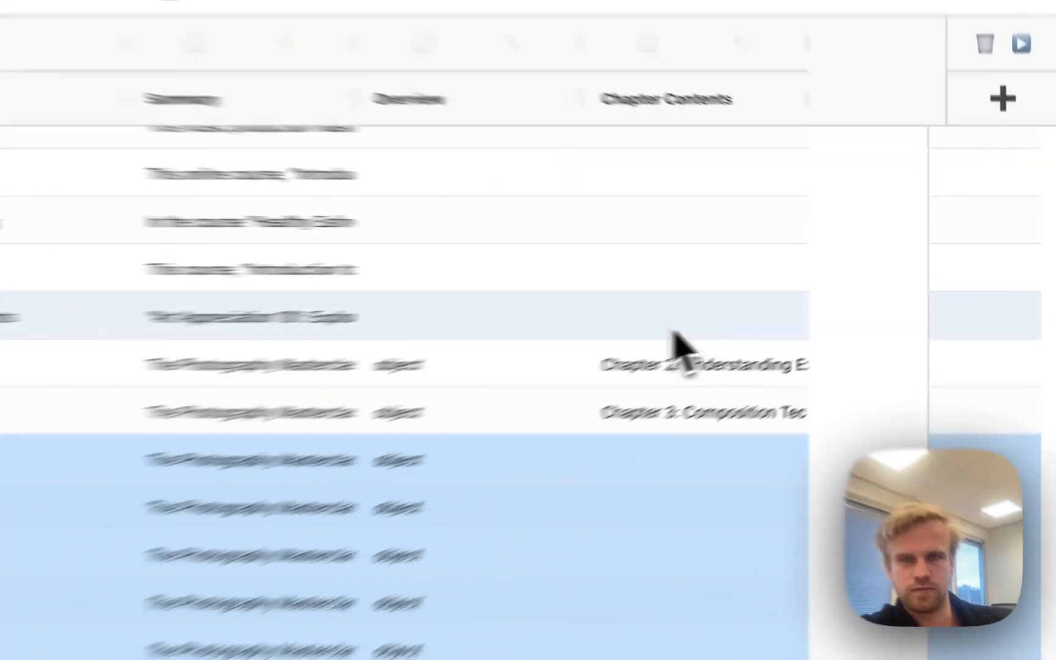
click(758, 292)
scroll(328, 349, up, 10)
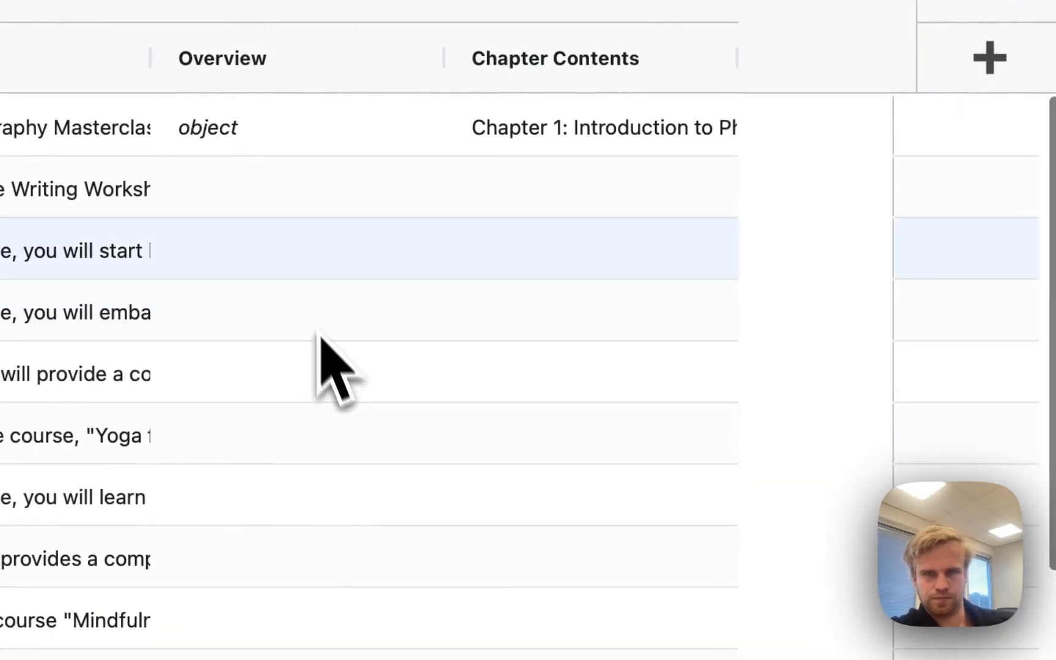
shift+click(272, 202)
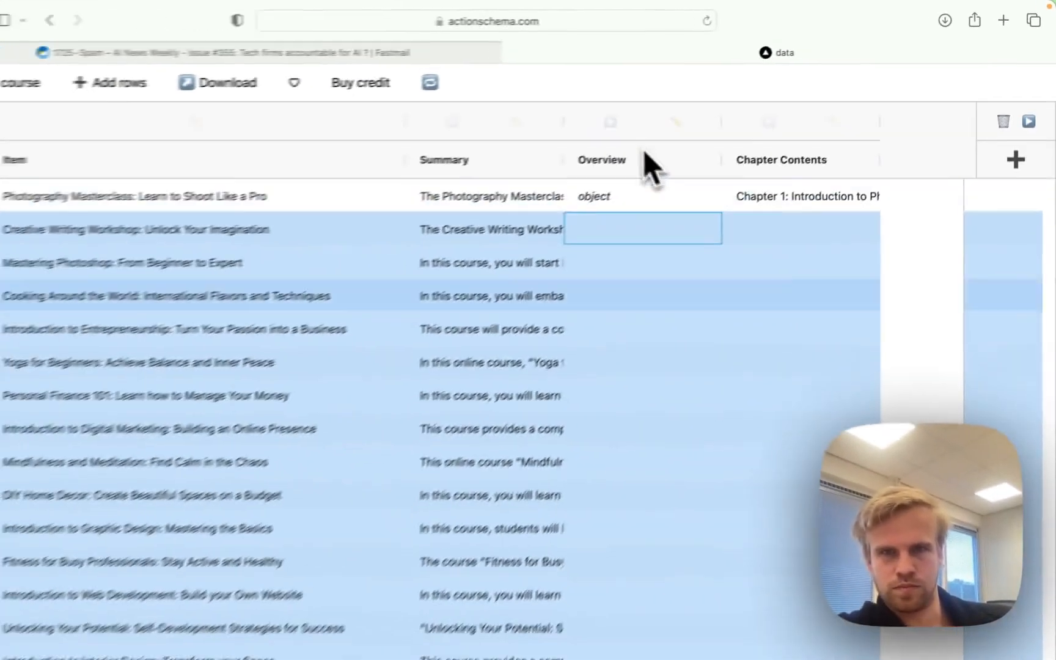
Open the Chapter Contents of row 32 and check it against that row's Overview object
scroll(641, 165, down, 10)
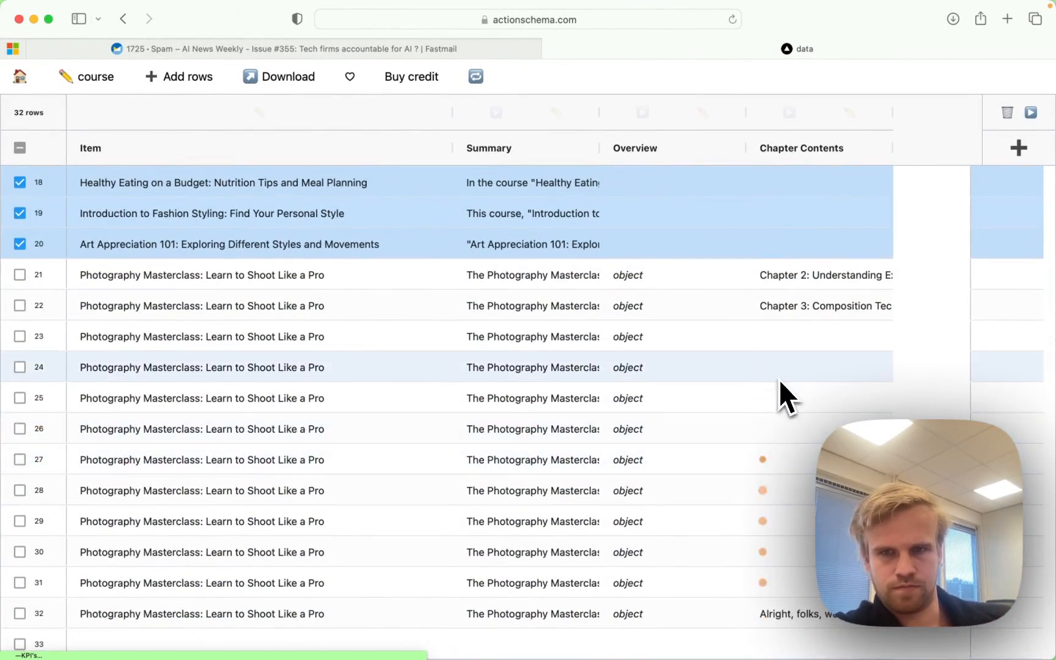
click(781, 621)
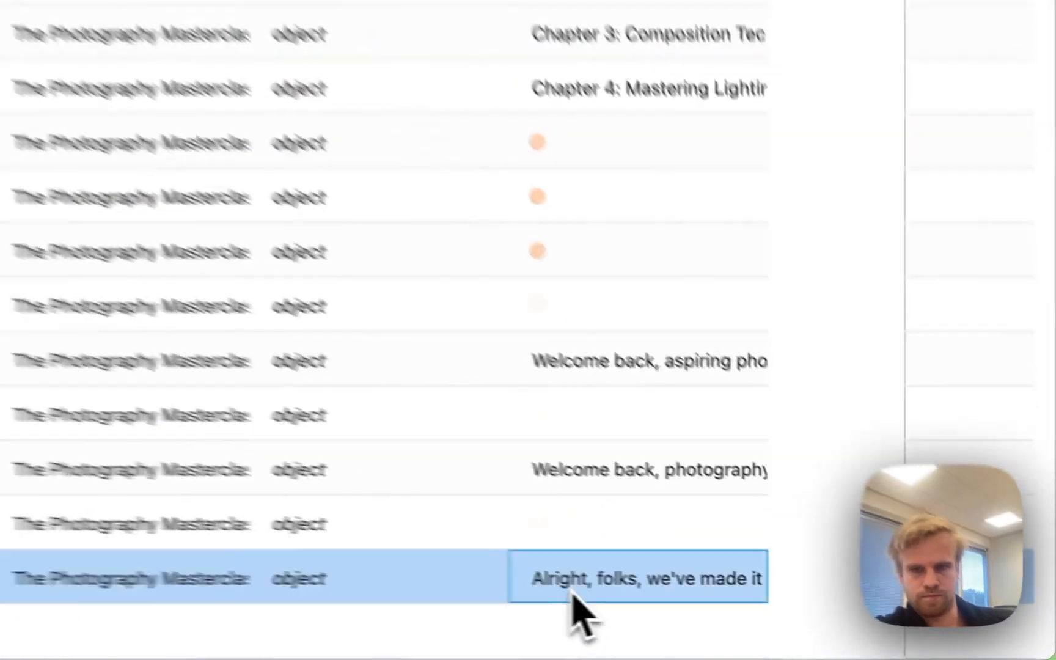
double_click(573, 596)
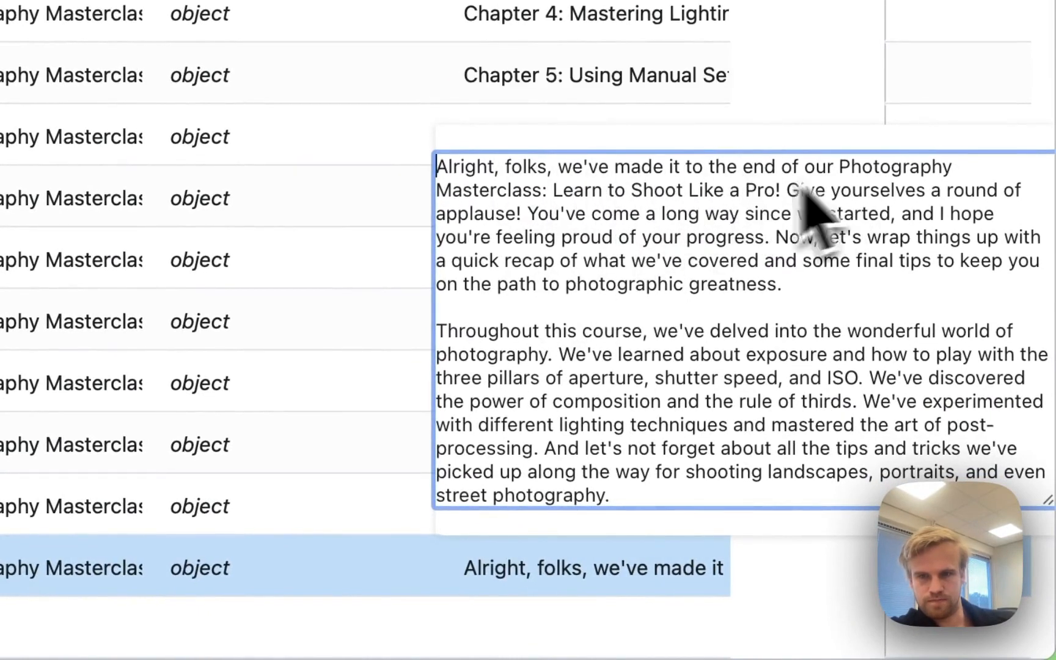
double_click(309, 577)
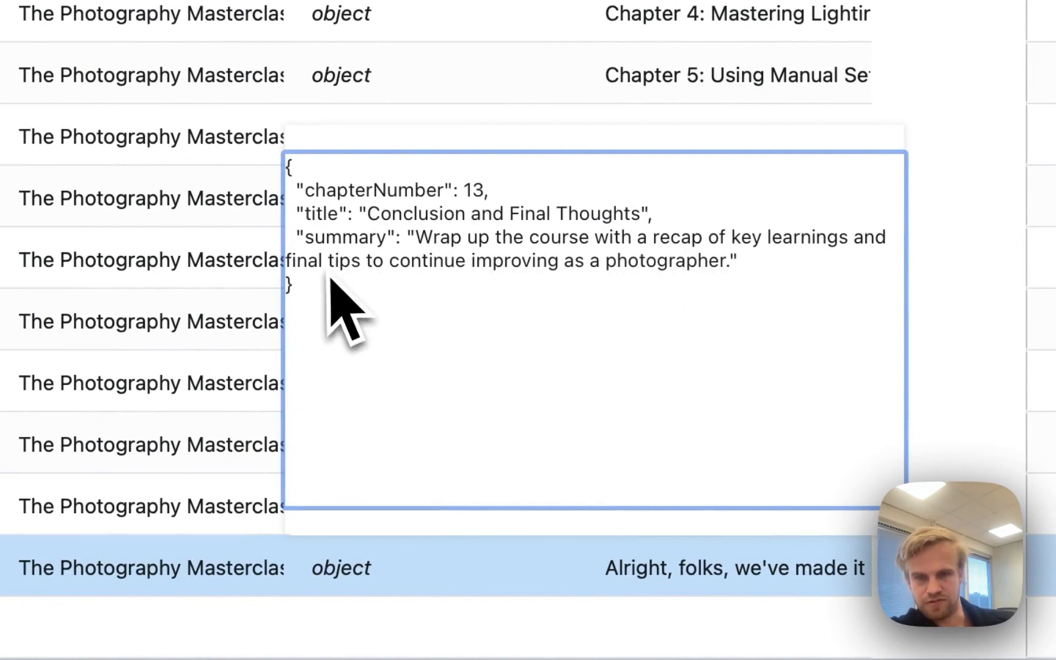
Reopen the Chapter Contents of row 32, read the closing chapter to its end, and close the cell
click(712, 581)
double_click(712, 581)
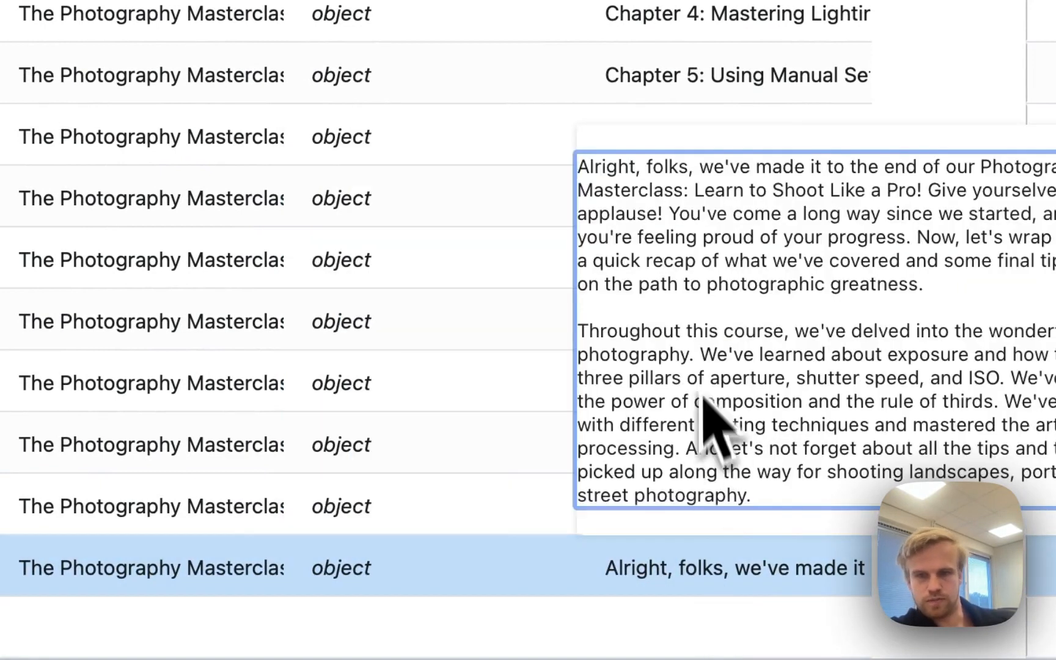
scroll(702, 397, down, 5)
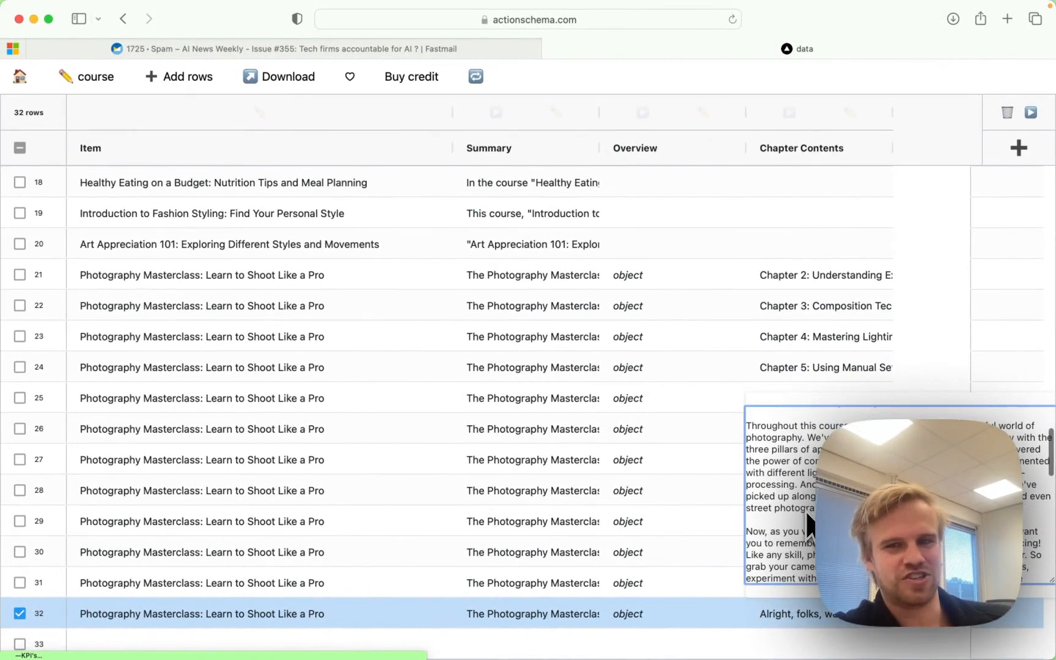
scroll(806, 510, up, 3)
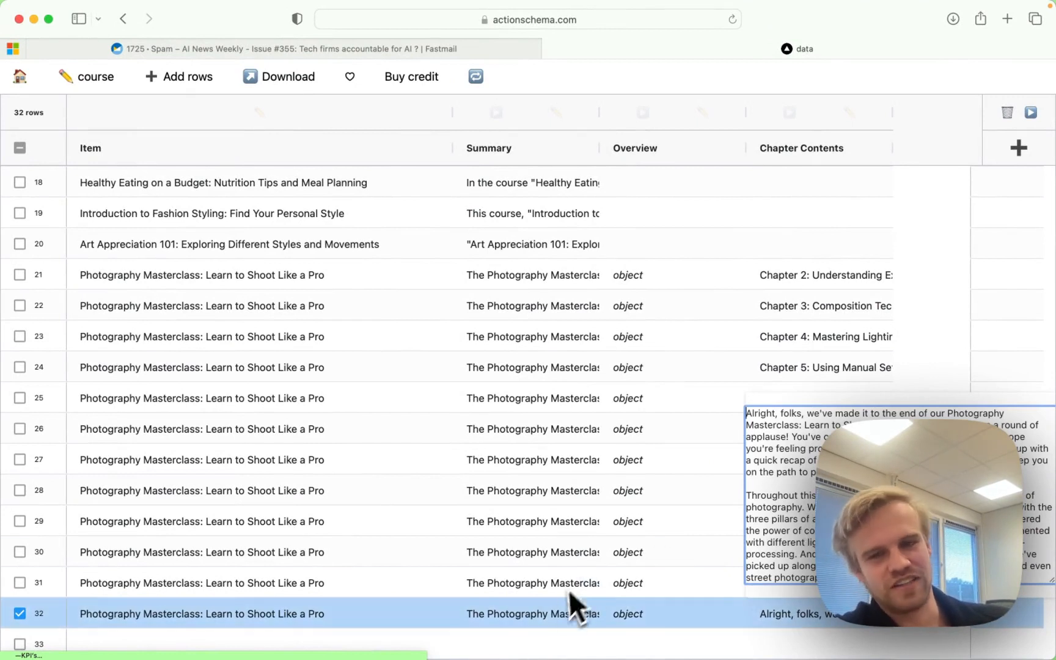
scroll(782, 495, down, 5)
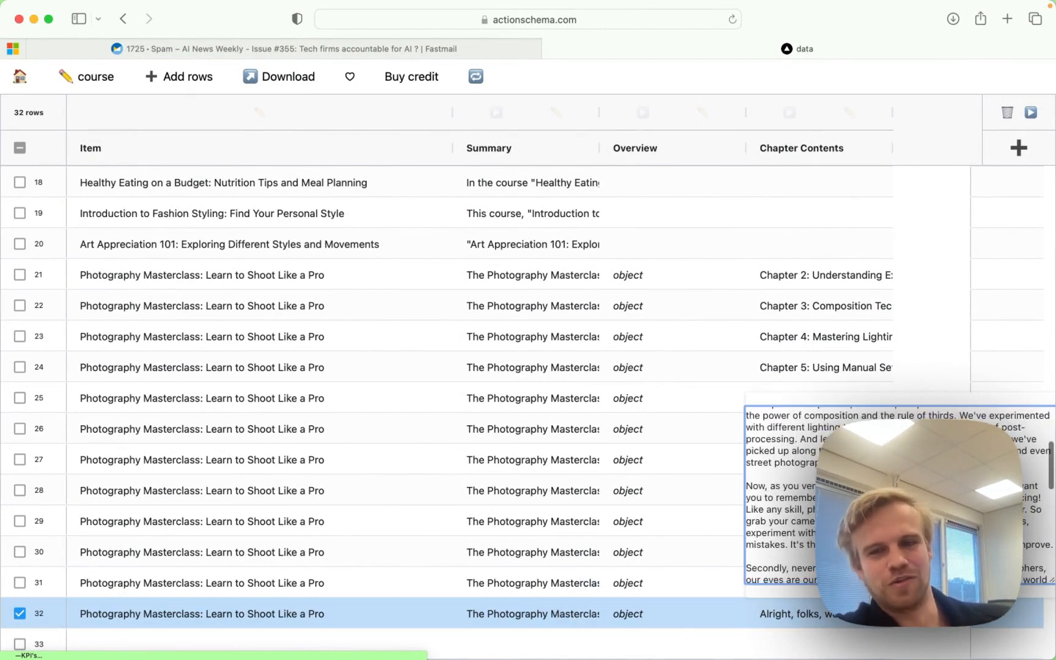
scroll(782, 495, down, 8)
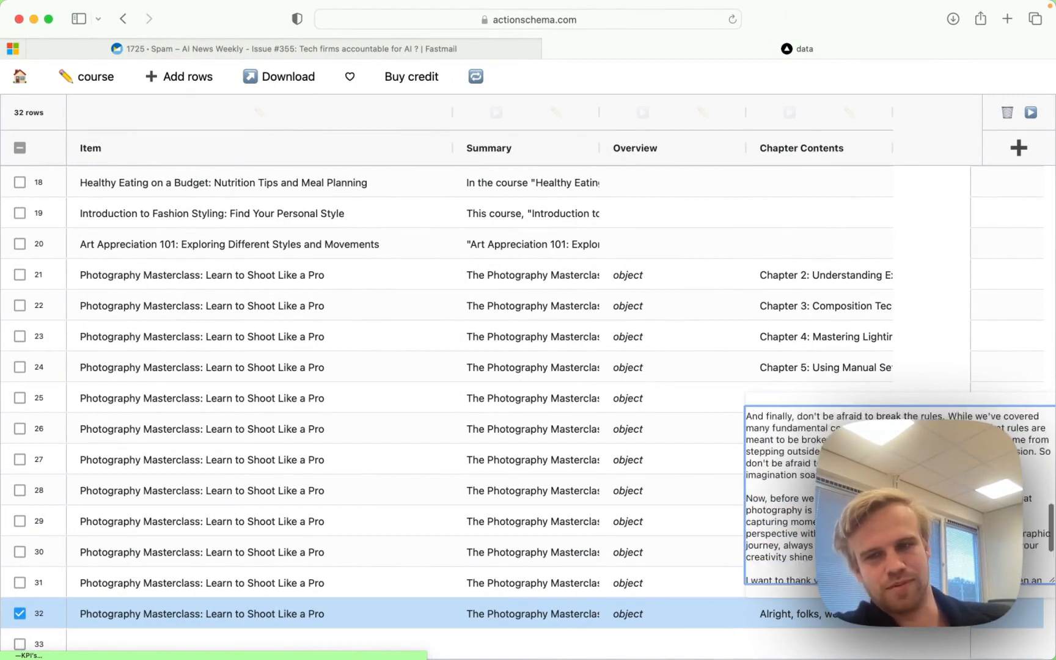
scroll(782, 495, down, 4)
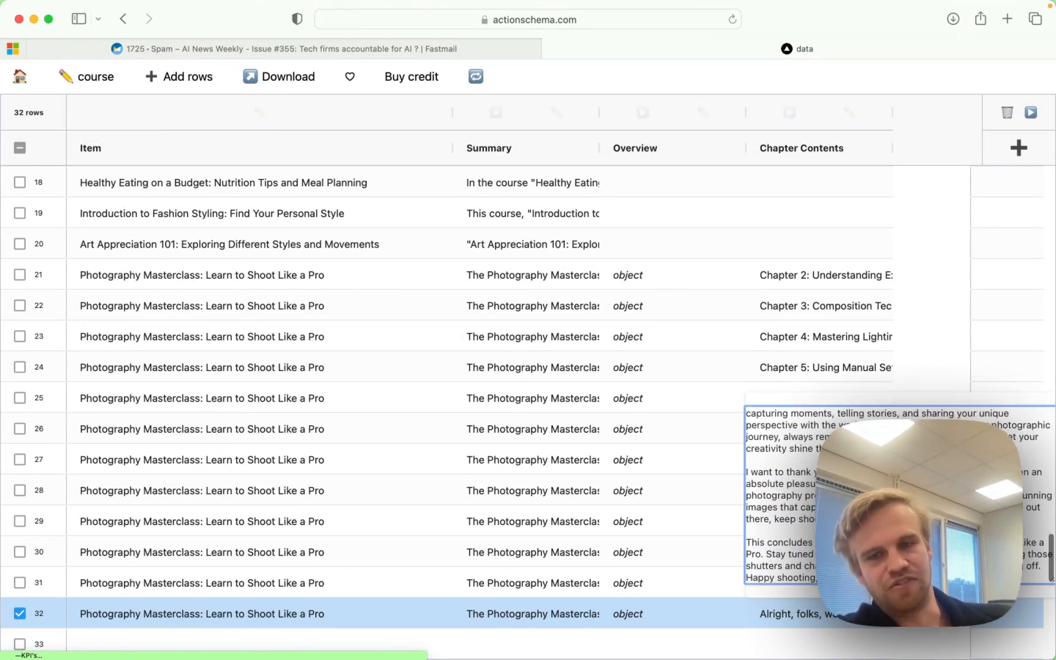
click(715, 577)
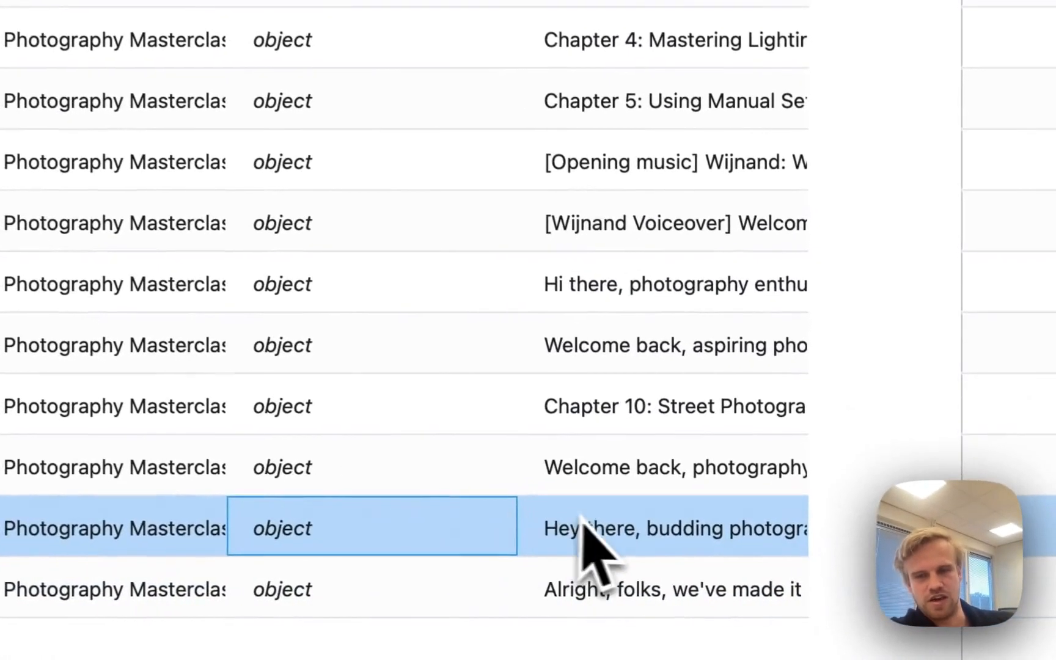
Open the Chapter Contents of row 25 and examine the text to its end for music cues
click(599, 155)
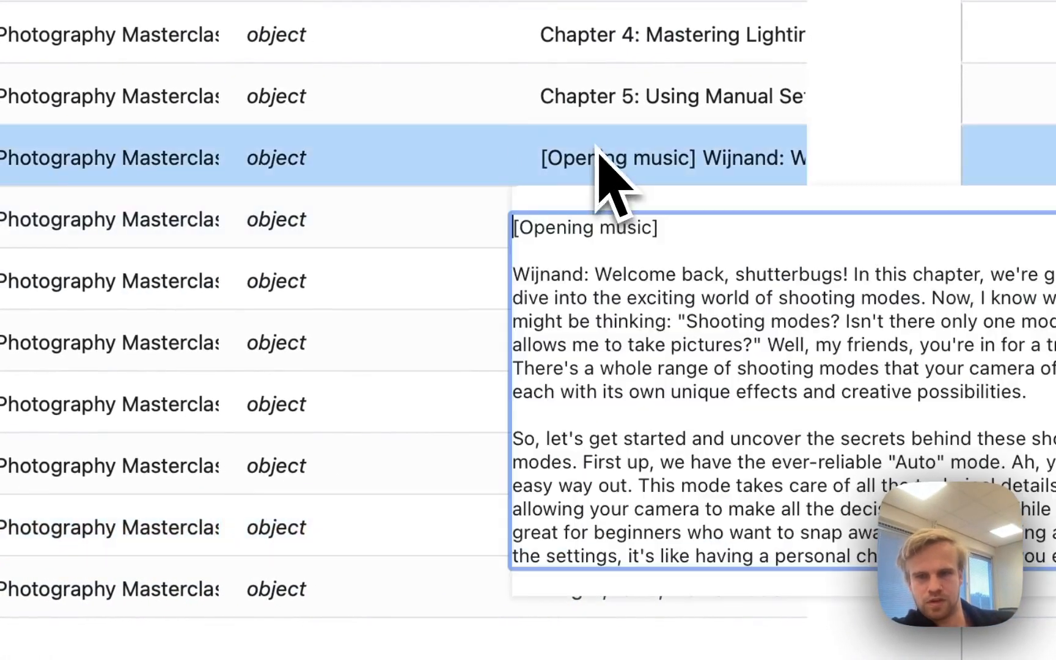
scroll(615, 351, down, 15)
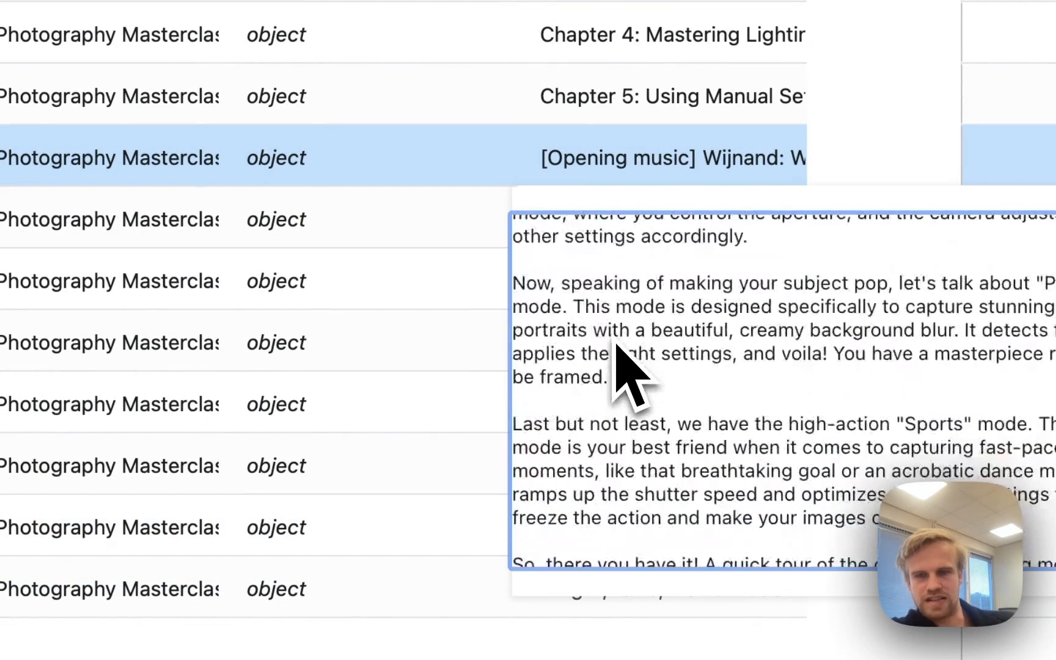
scroll(616, 352, down, 5)
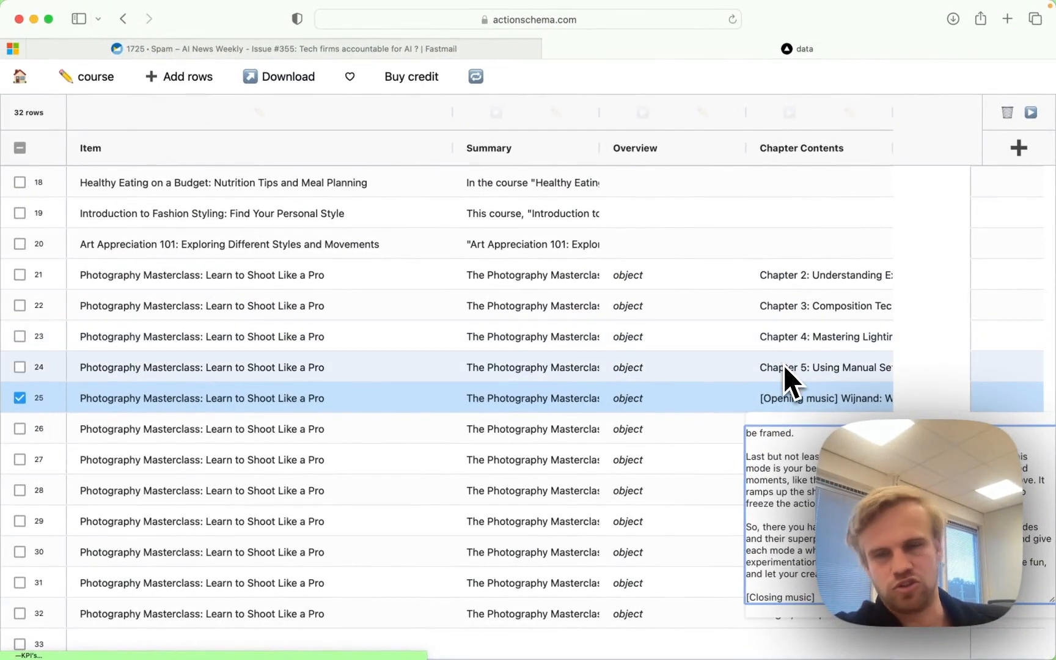
Open the Chapter Contents of row 26, examine the voiceover text towards its end, and close the cell
click(784, 366)
click(788, 430)
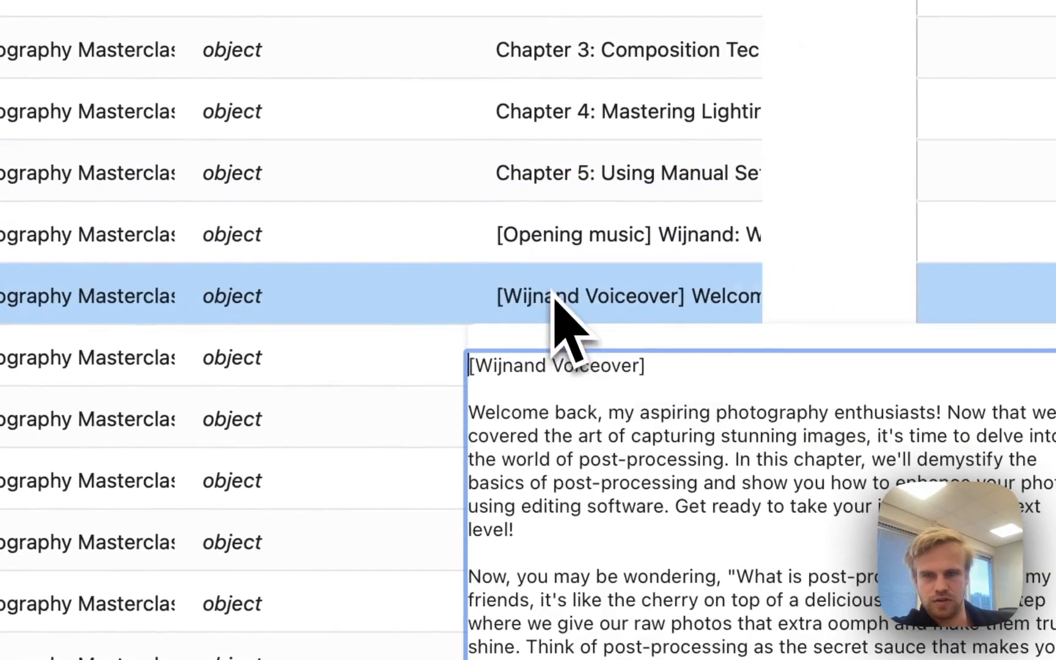
scroll(608, 566, down, 10)
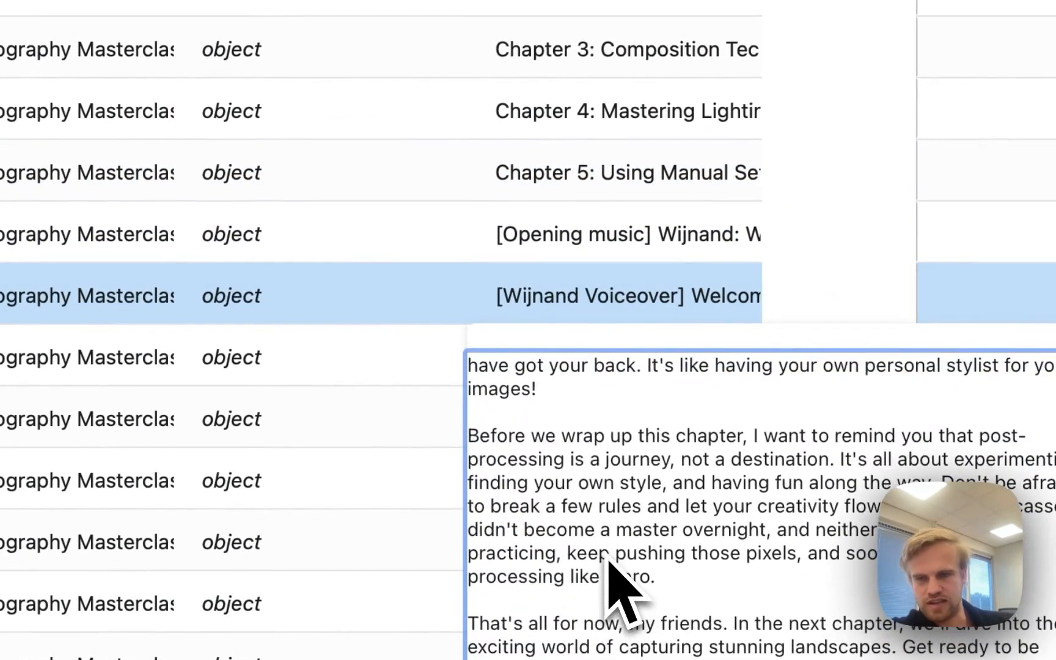
click(648, 264)
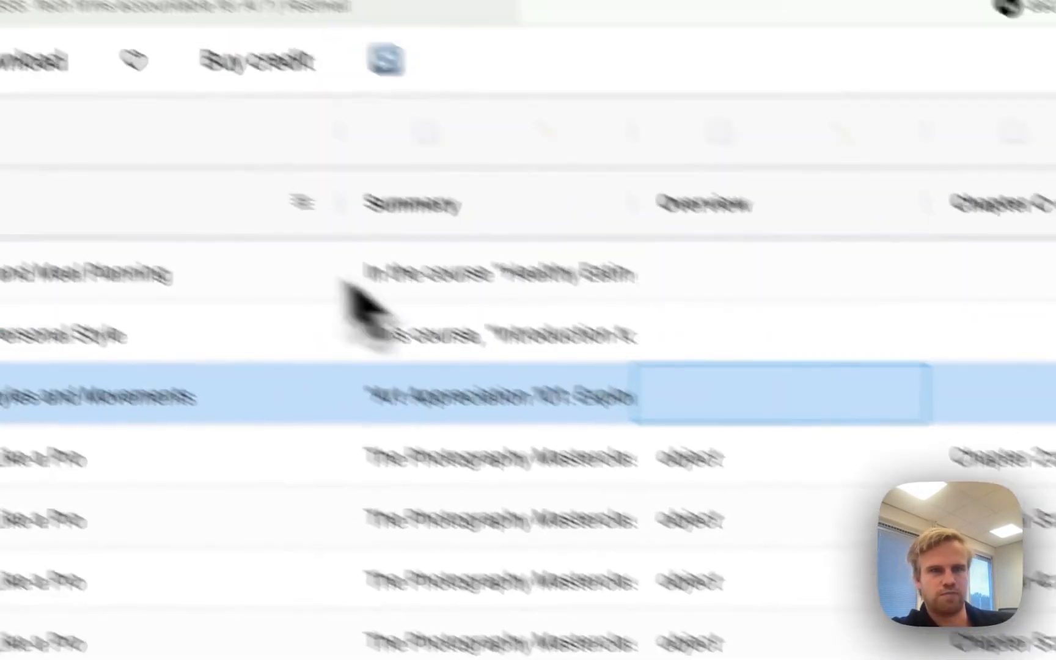
Return to the dashboard, find "course" on the page, and open the course table from the experimental group
right_click(23, 184)
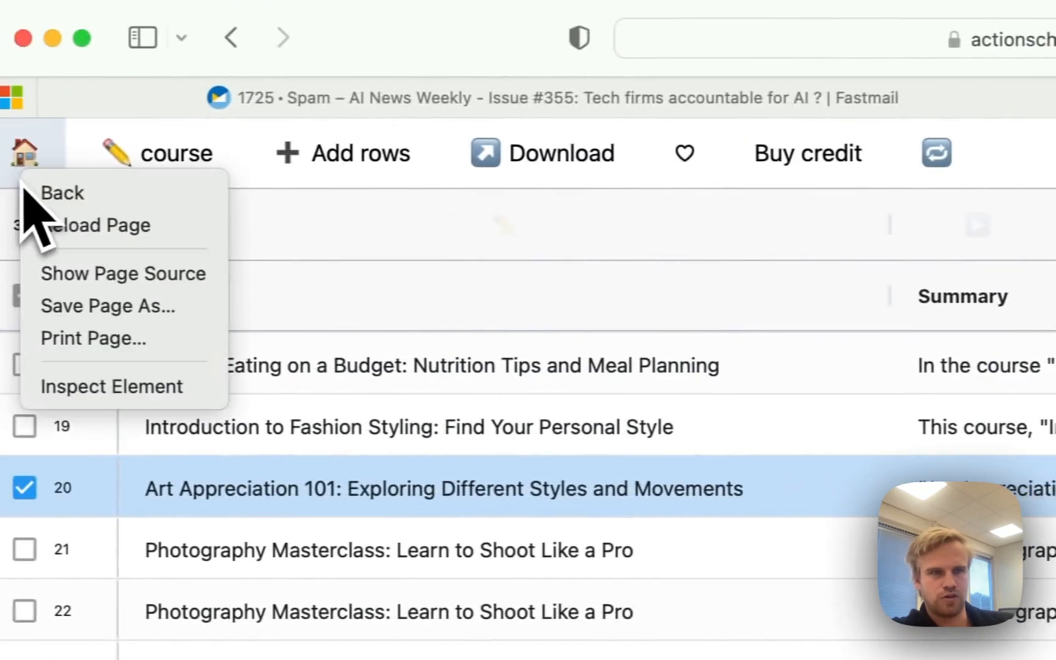
click(36, 156)
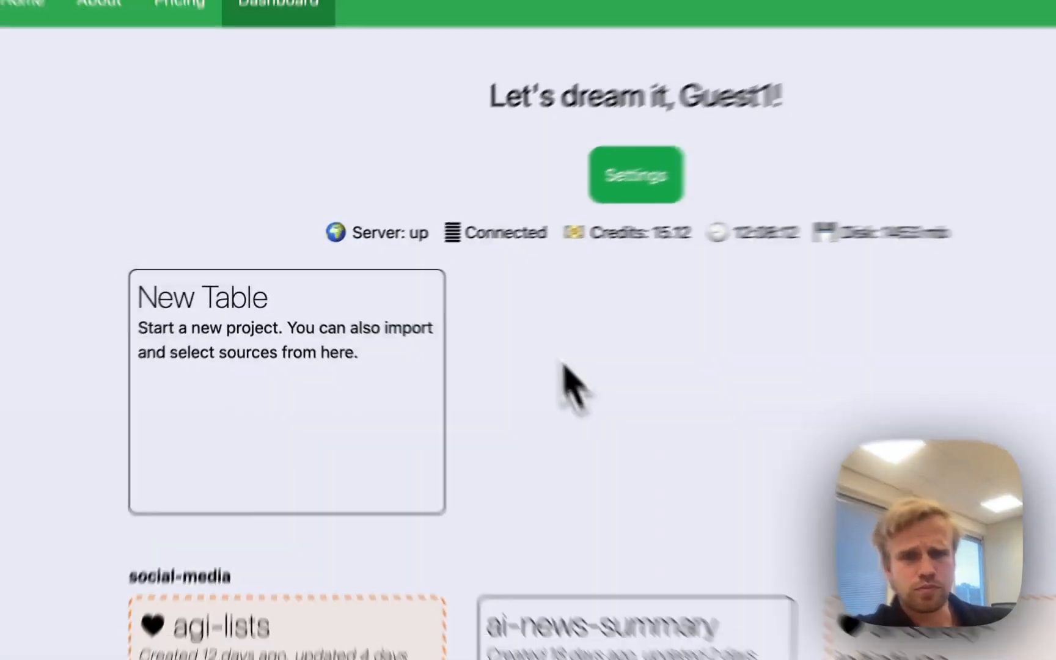
scroll(596, 408, down, 8)
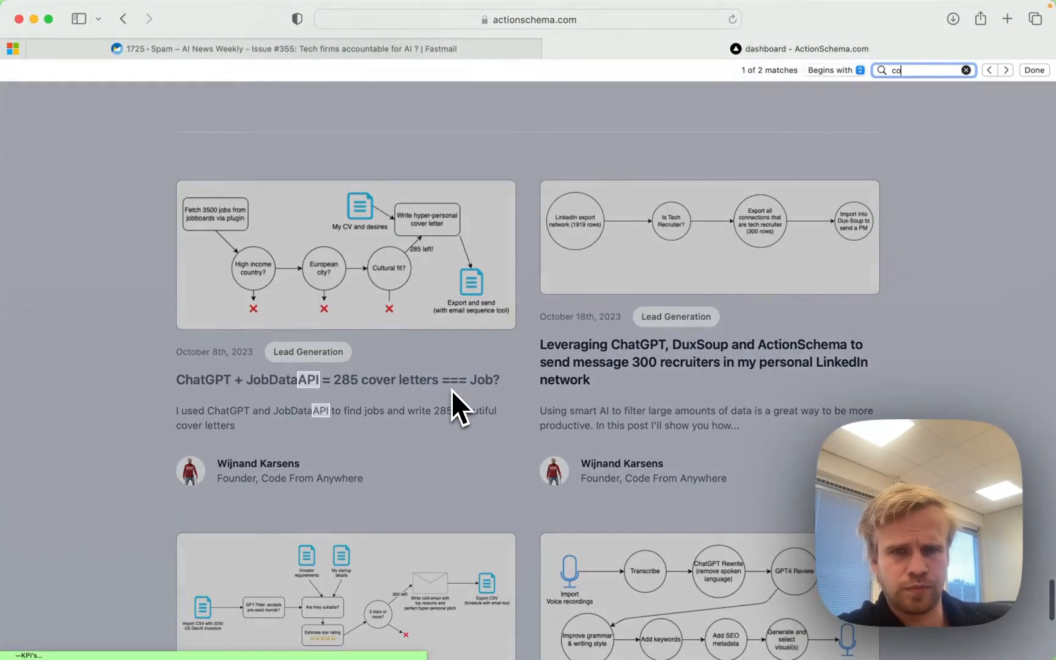
text(usre)
key(super+a)
text(course)
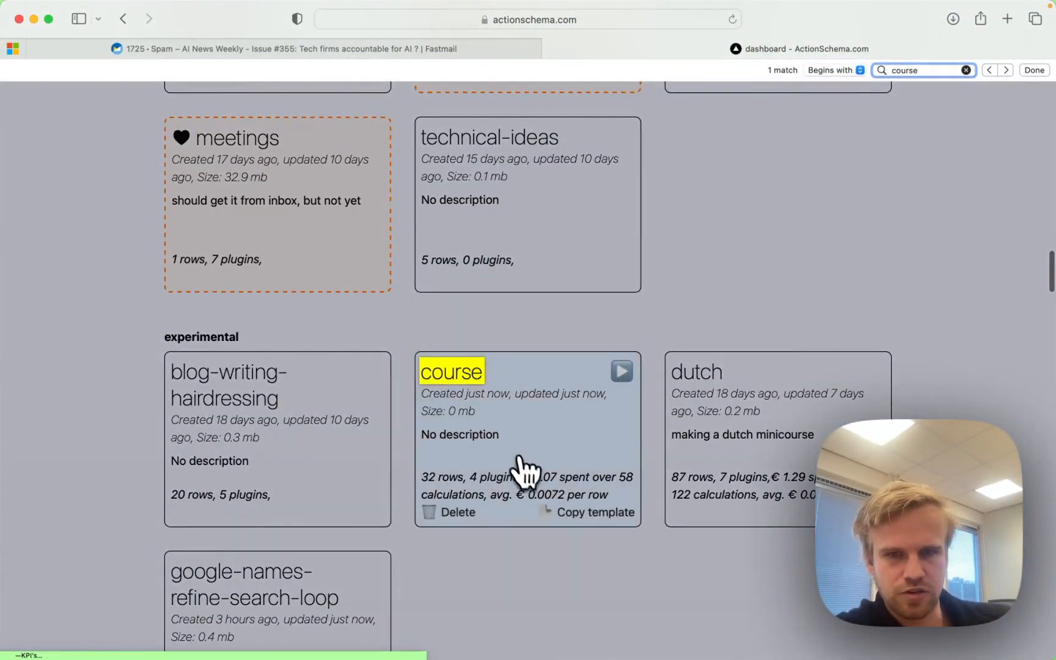
click(561, 481)
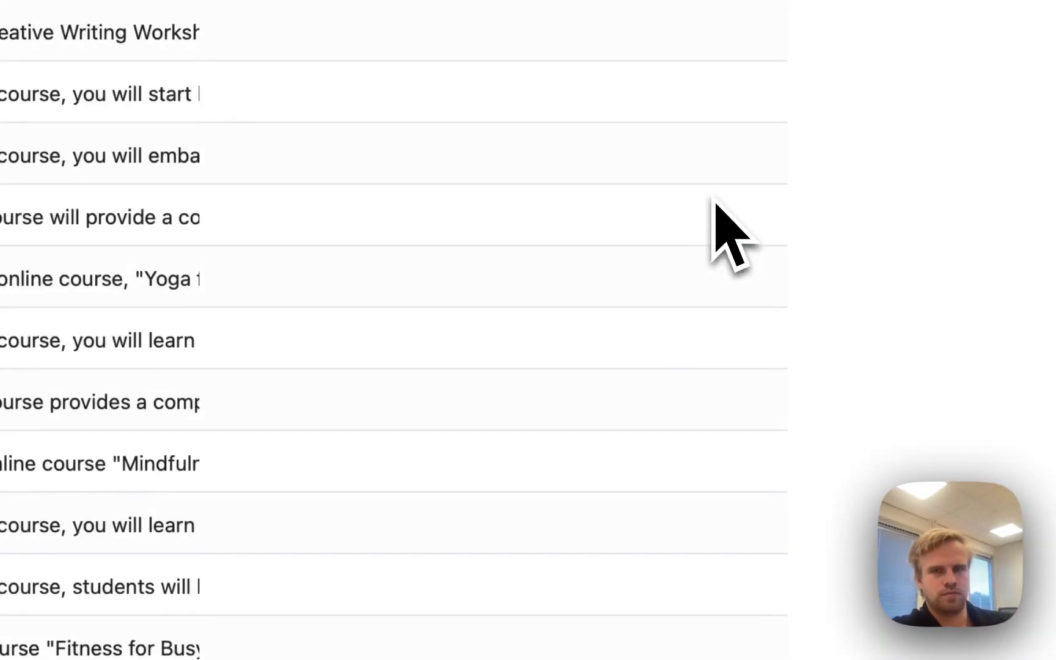
Select rows 2 to 10 and calculate the 9 empty rows of the Overview column
click(405, 53)
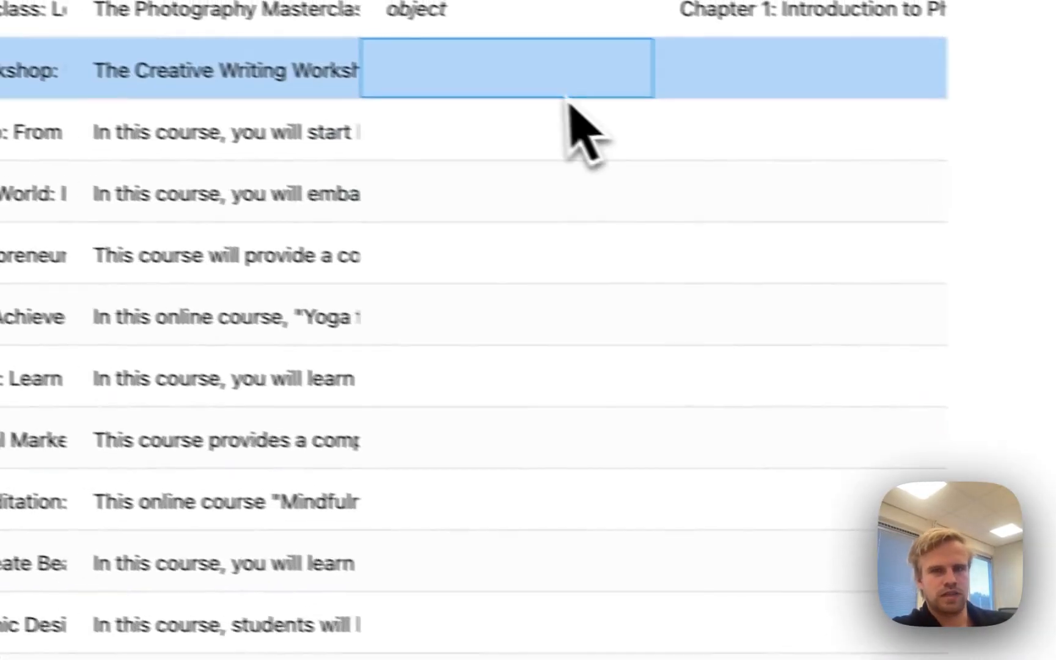
scroll(390, 56, down, 10)
scroll(391, 56, up, 1)
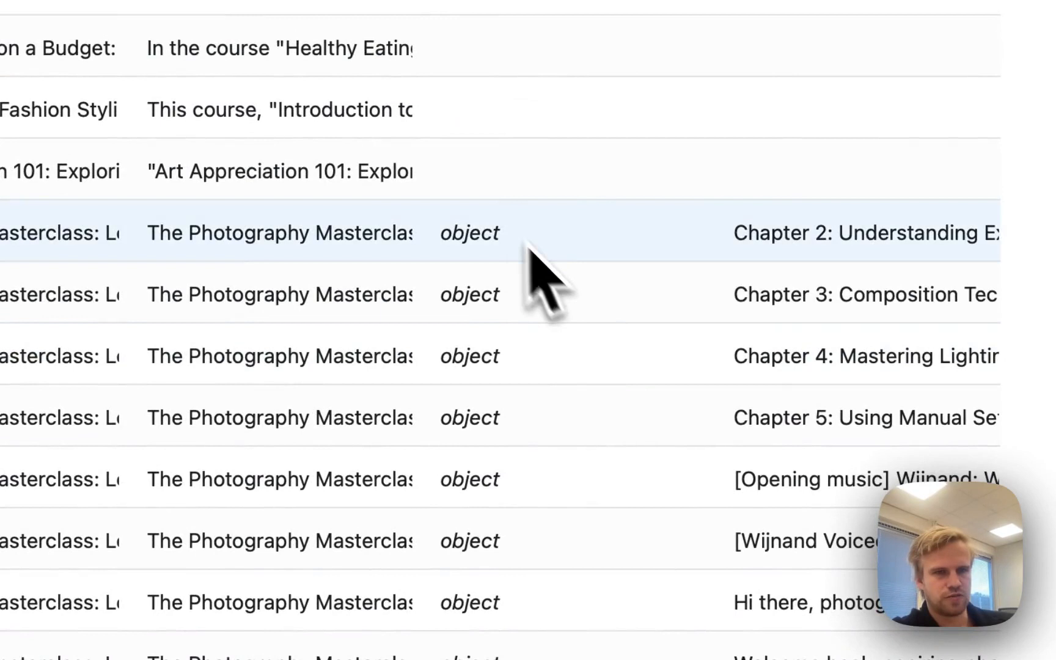
scroll(508, 207, up, 10)
scroll(505, 187, up, 1)
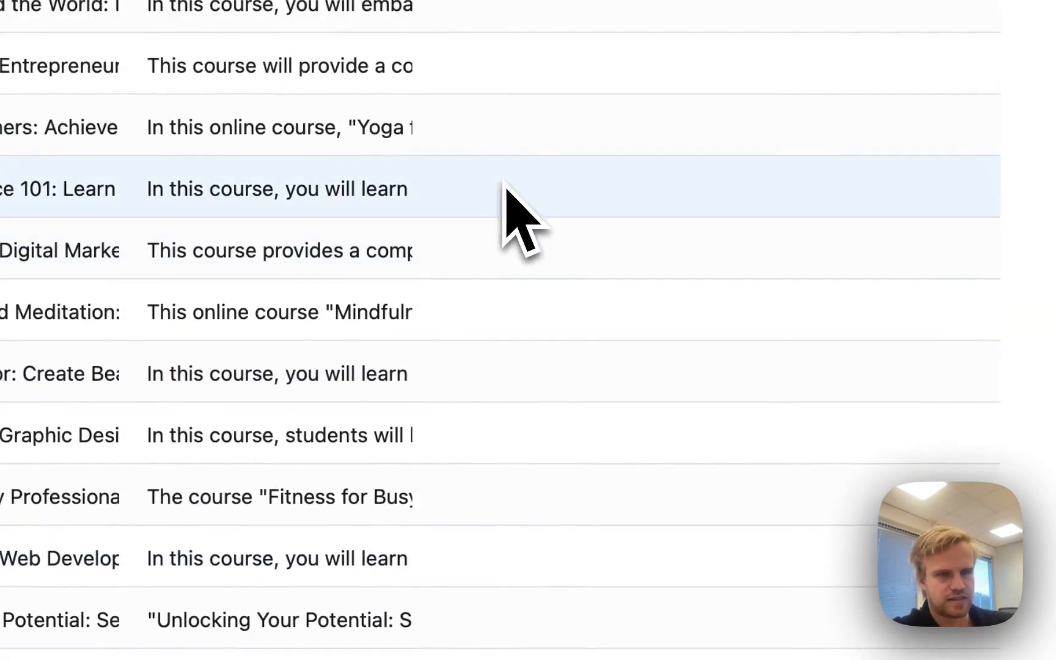
shift+click(513, 310)
scroll(513, 312, up, 3)
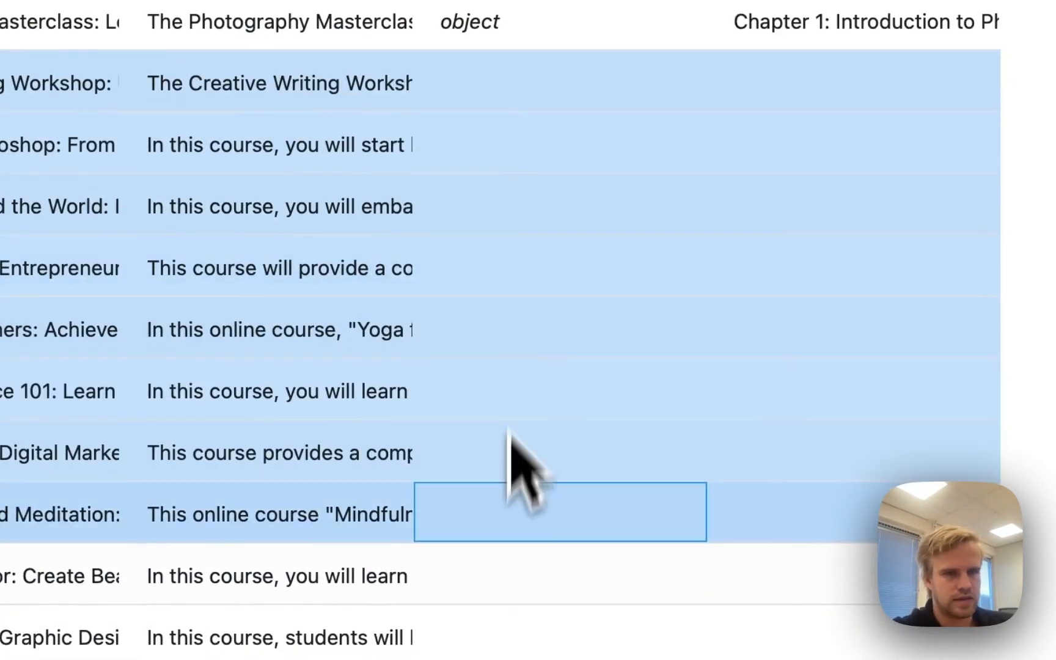
shift+click(474, 559)
scroll(464, 550, right, 3)
scroll(465, 550, down, 1)
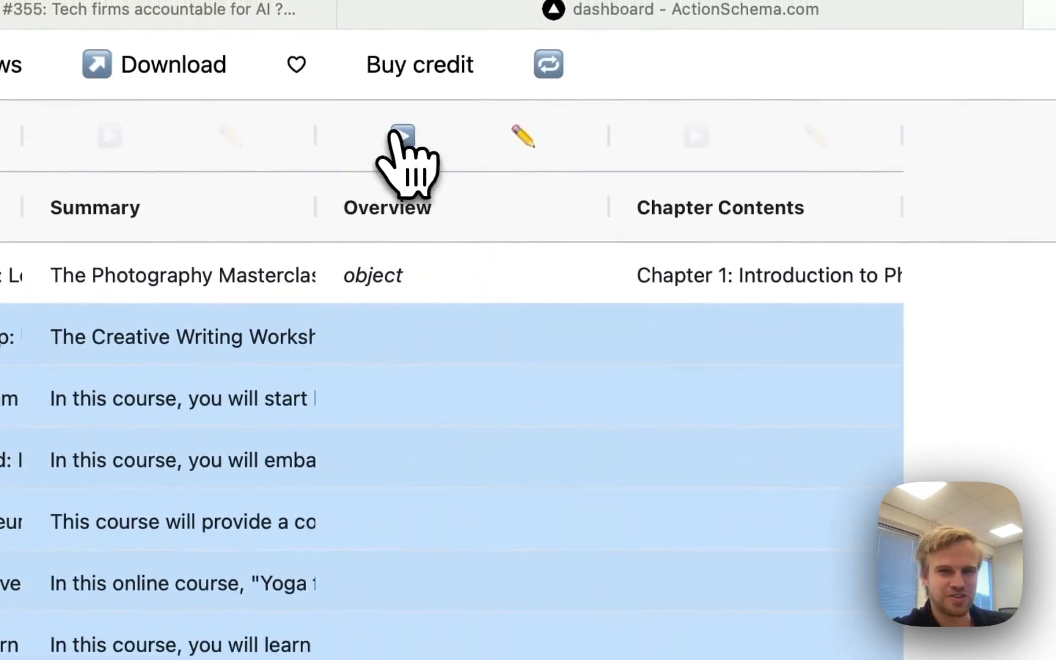
click(402, 135)
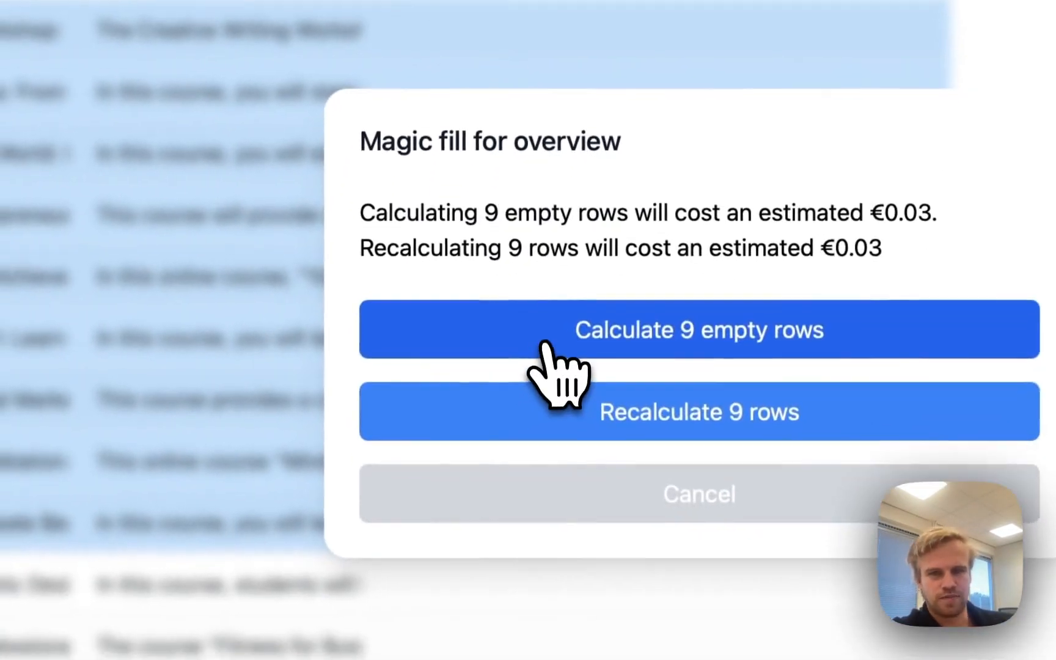
click(542, 343)
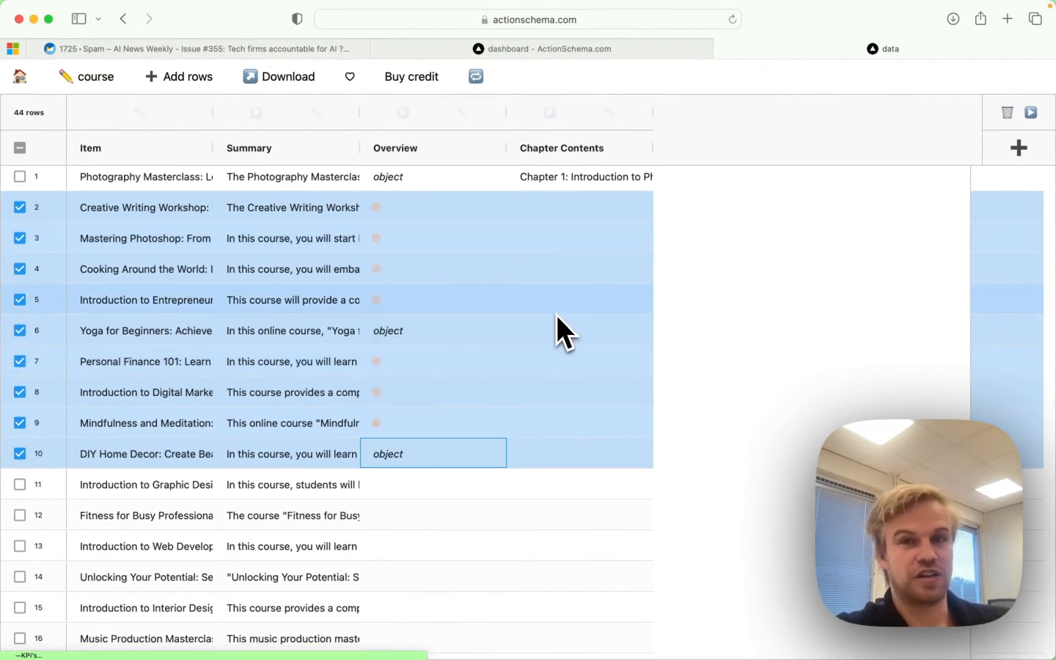
Look through the newly generated chapter rows and sort the table by Overview in descending order
scroll(555, 324, down, 15)
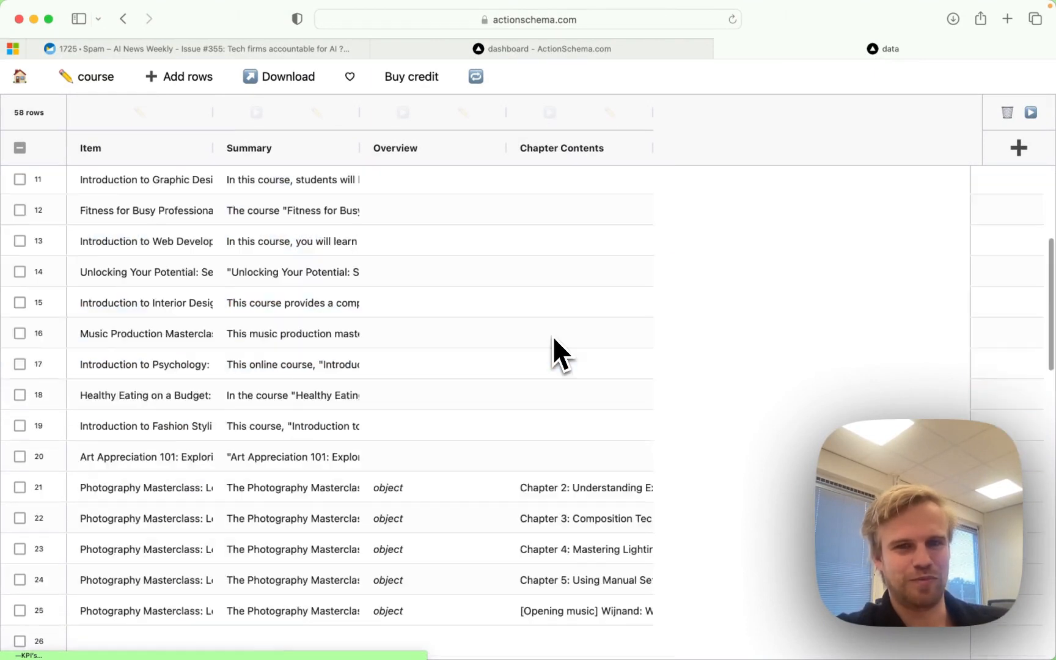
scroll(553, 339, down, 6)
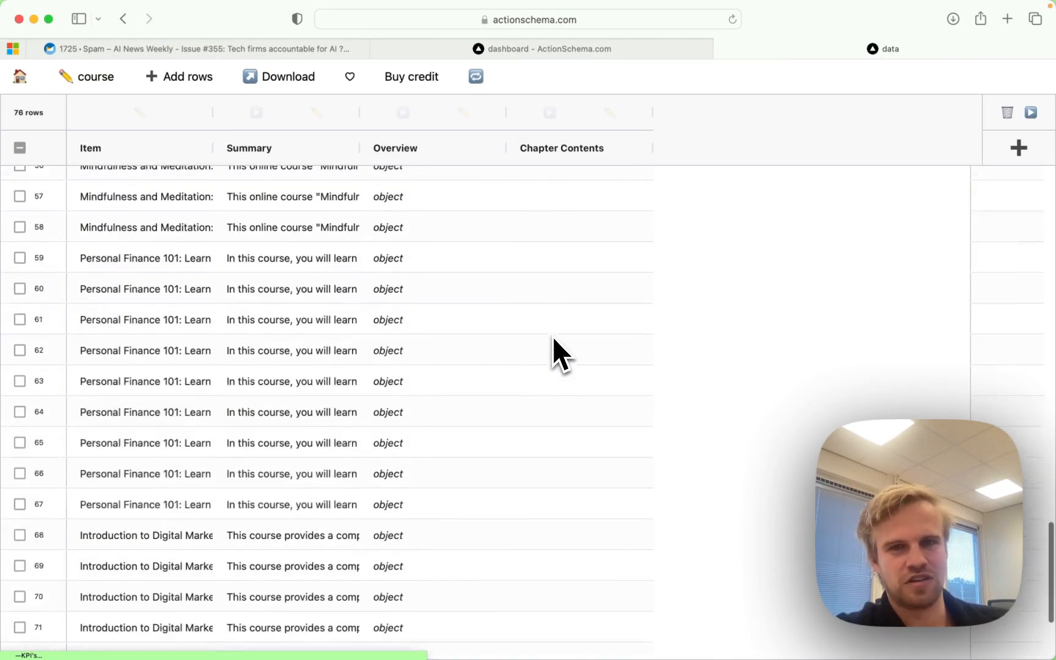
scroll(553, 335, down, 10)
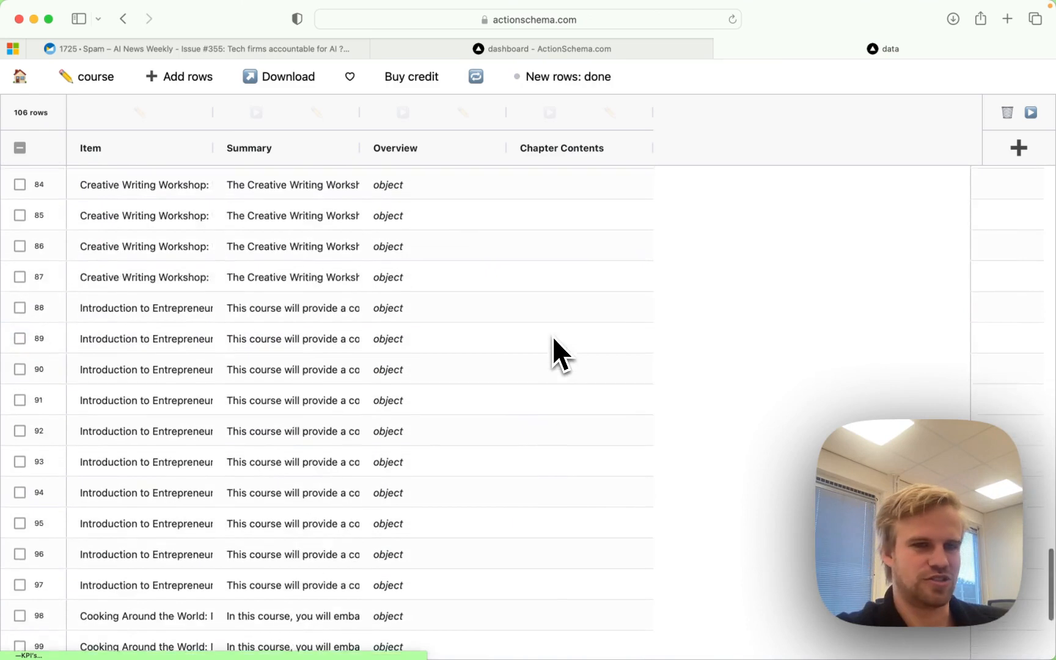
scroll(553, 335, up, 20)
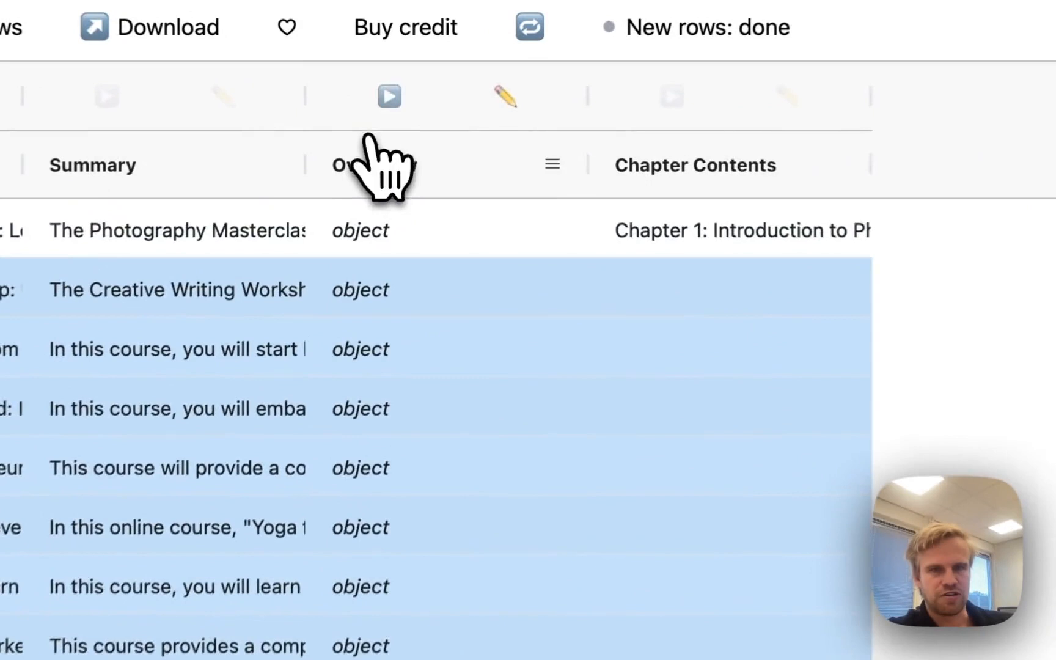
click(394, 158)
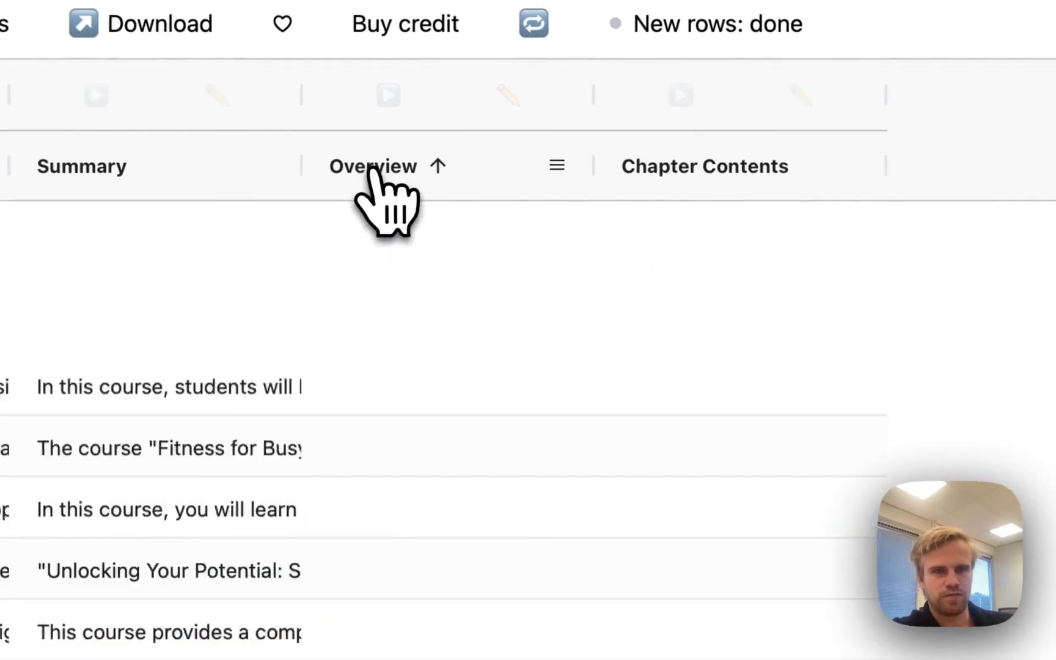
click(395, 157)
scroll(417, 278, down, 1)
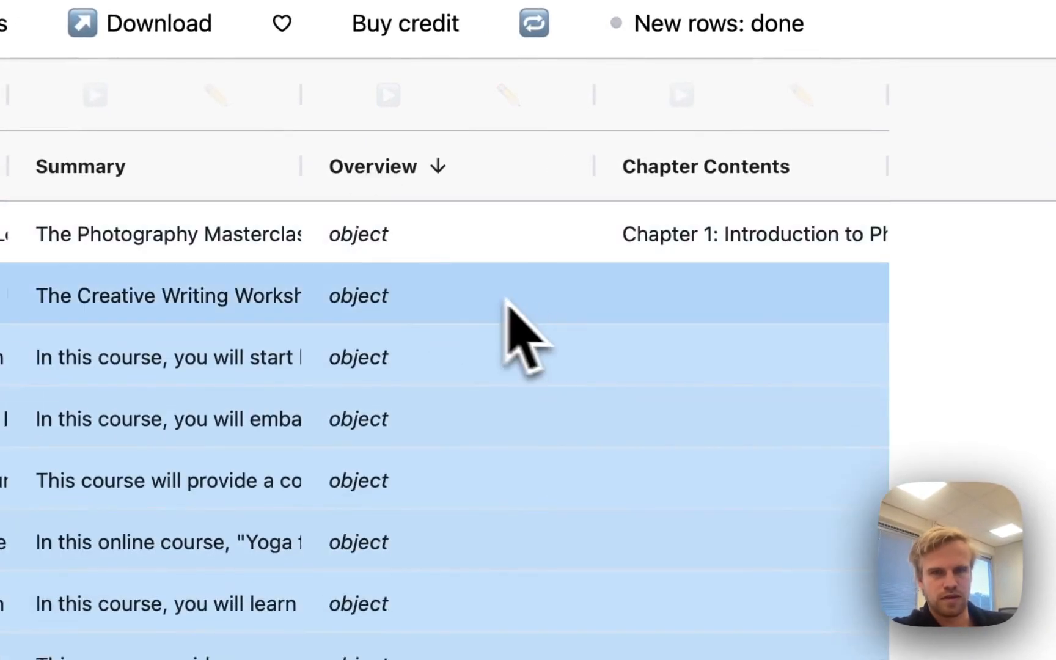
scroll(695, 310, down, 10)
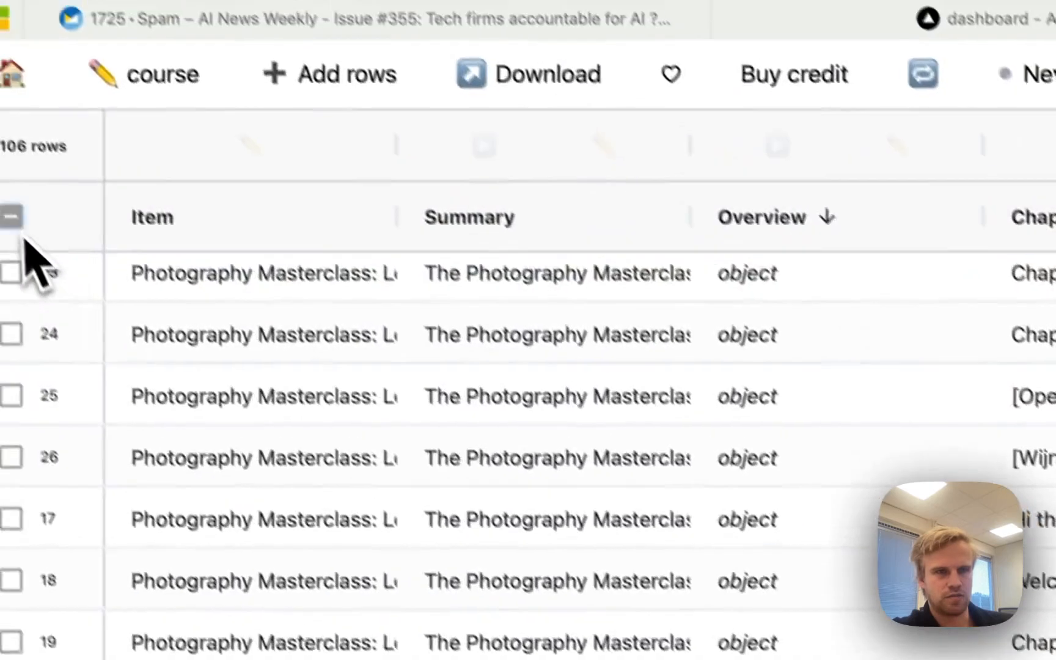
Select all rows of the table and calculate the 83 empty rows of the Chapter Contents column
click(12, 217)
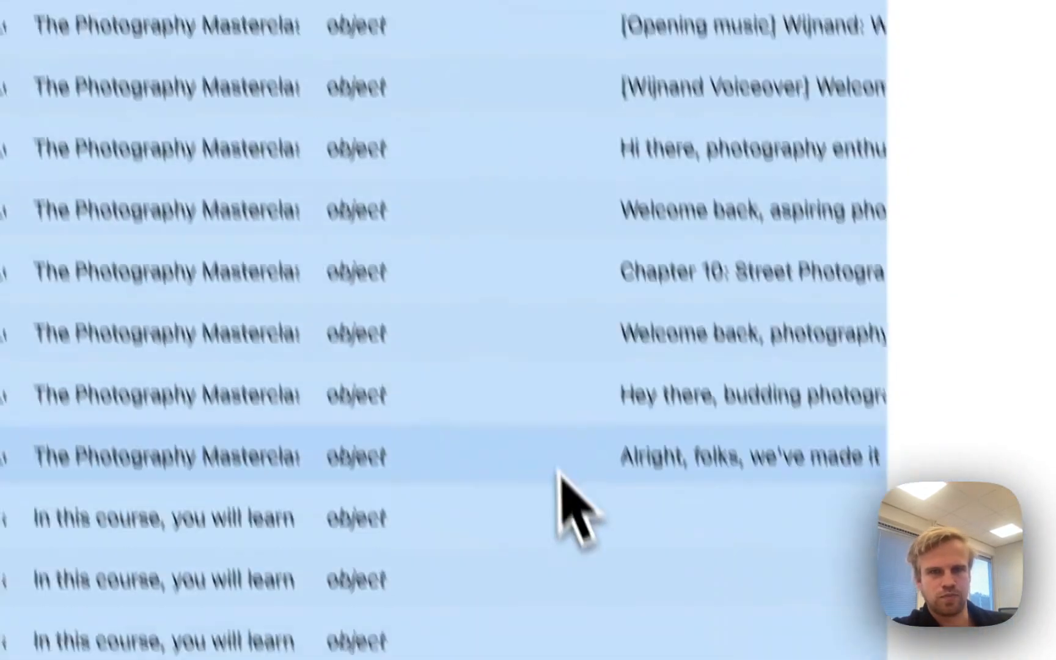
scroll(561, 471, up, 7)
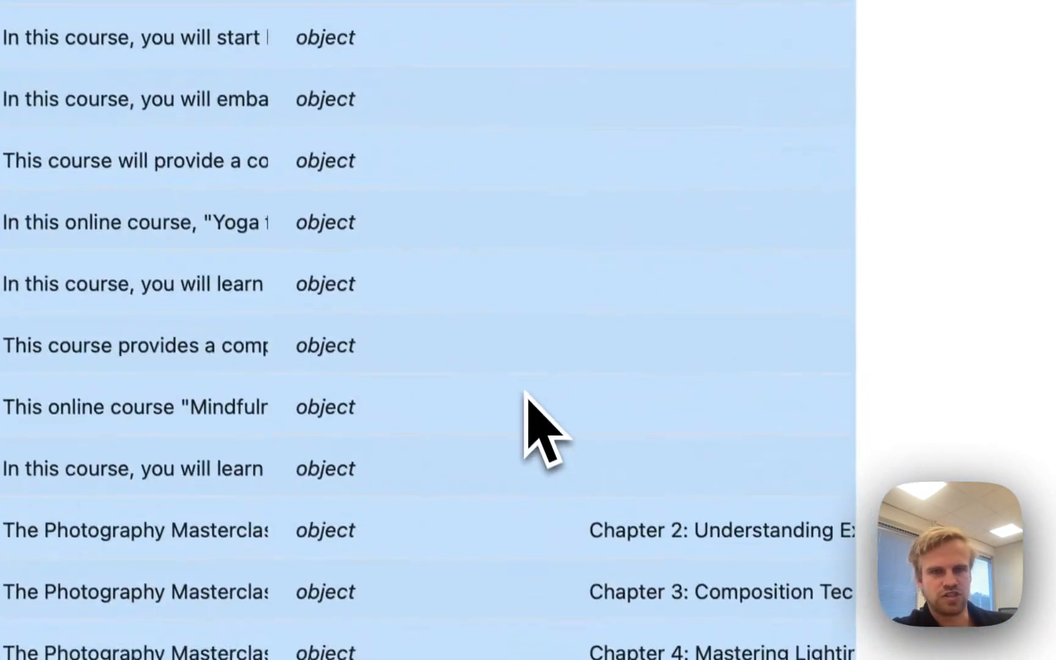
scroll(490, 429, down, 3)
scroll(463, 443, down, 20)
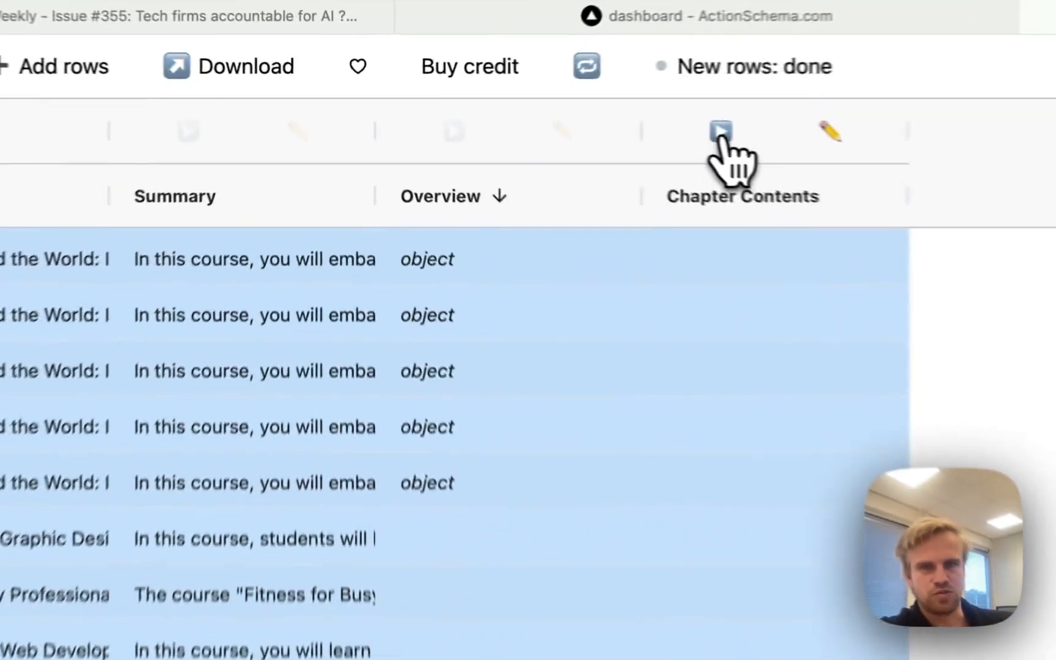
click(550, 113)
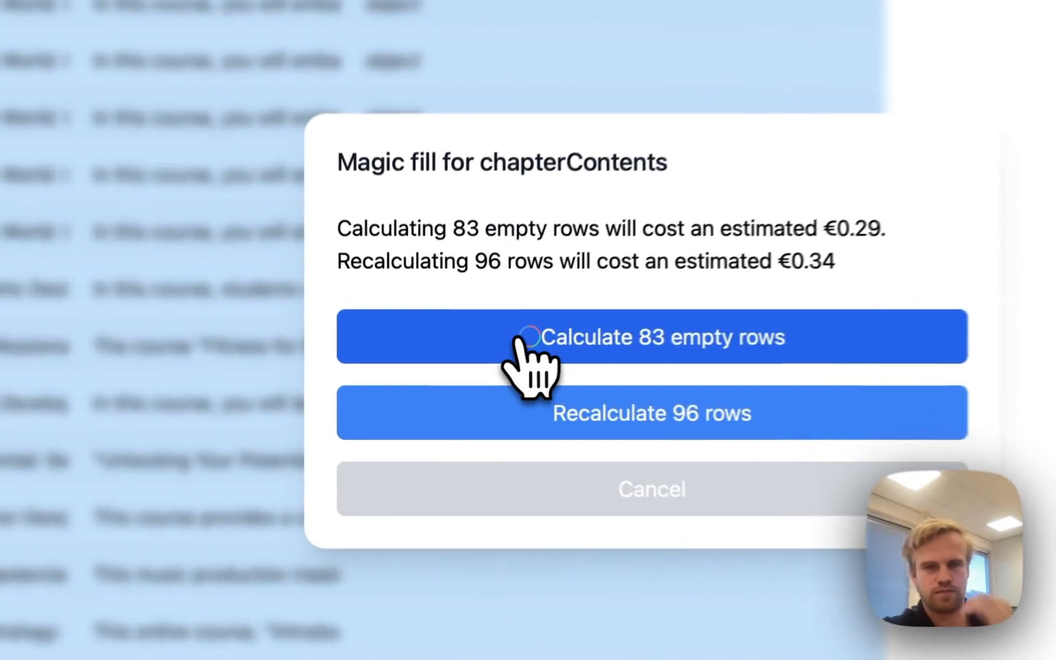
click(468, 363)
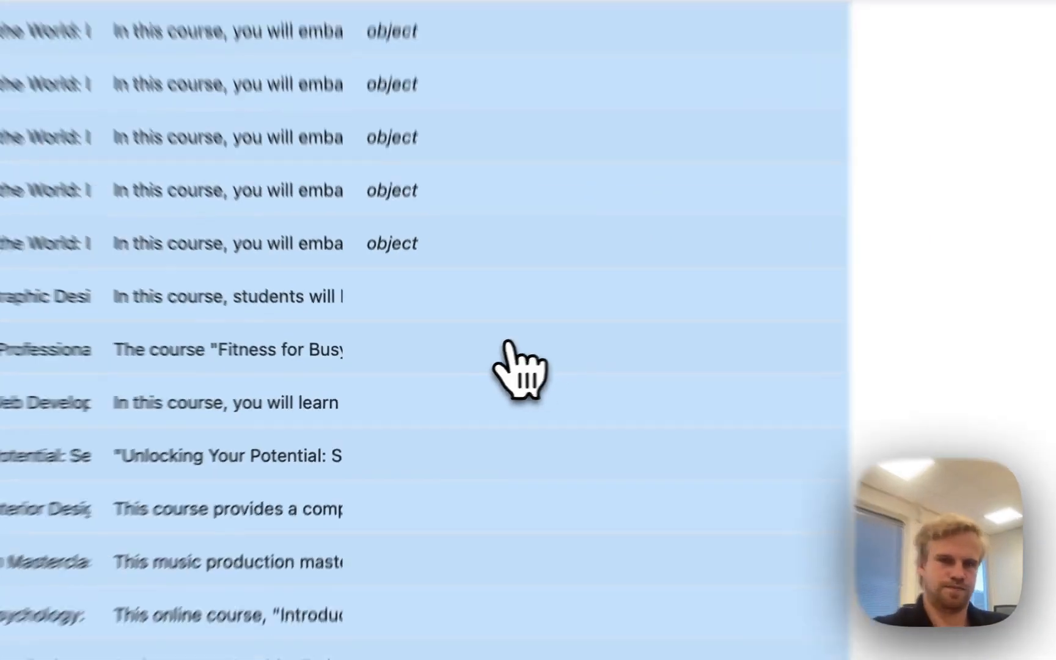
Open the Chapter Contents of row 4, the Cooking Around the World course, widen the Item column, and read the text to its end
scroll(527, 335, up, 20)
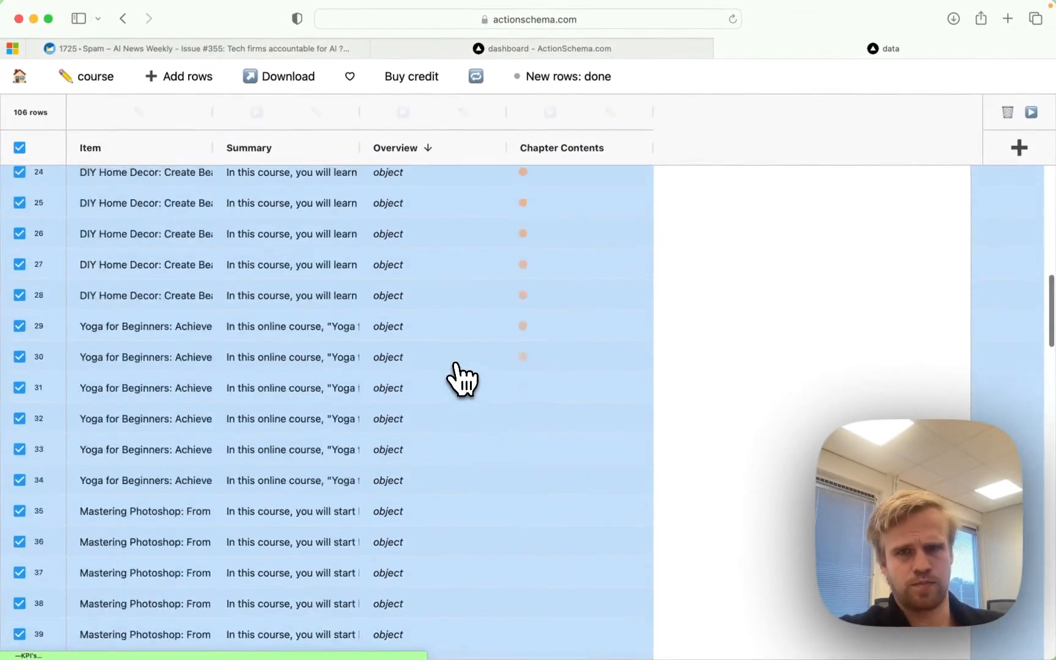
scroll(463, 379, up, 10)
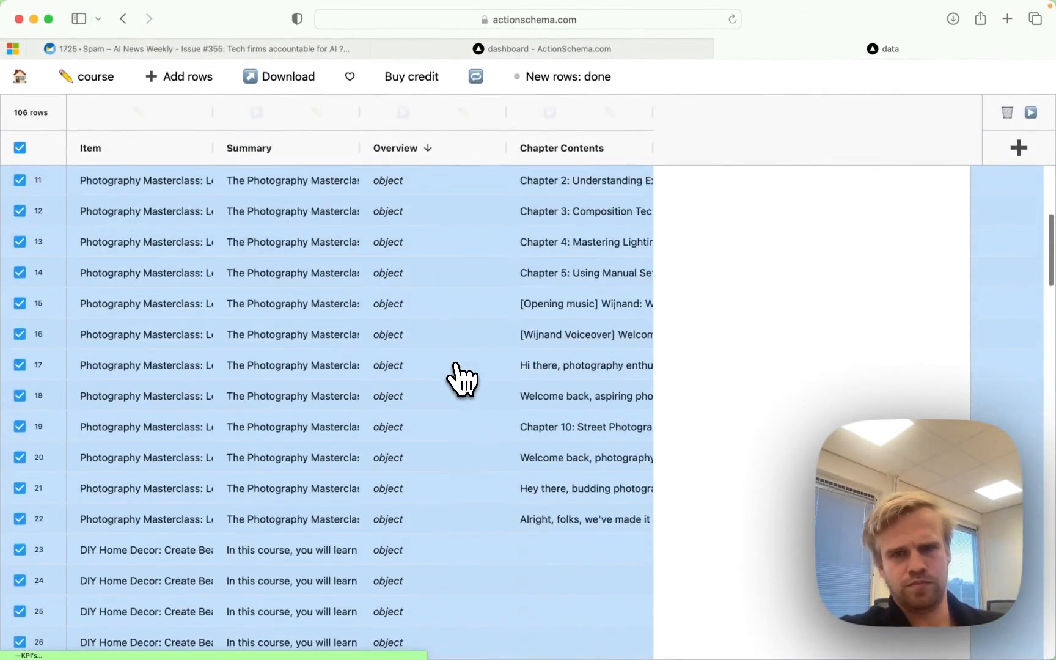
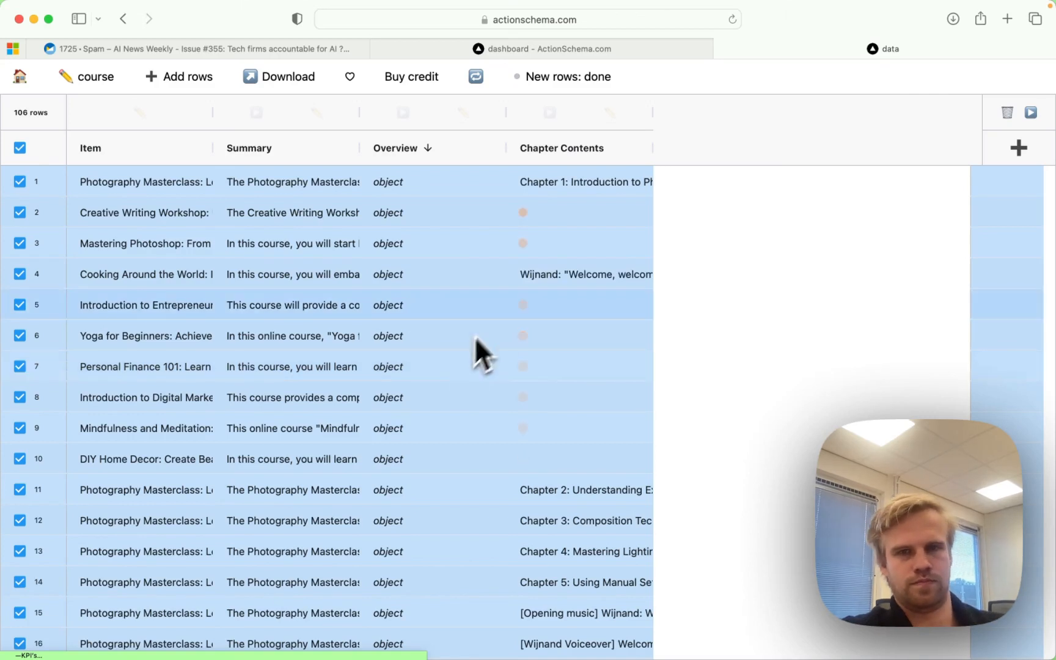
click(556, 284)
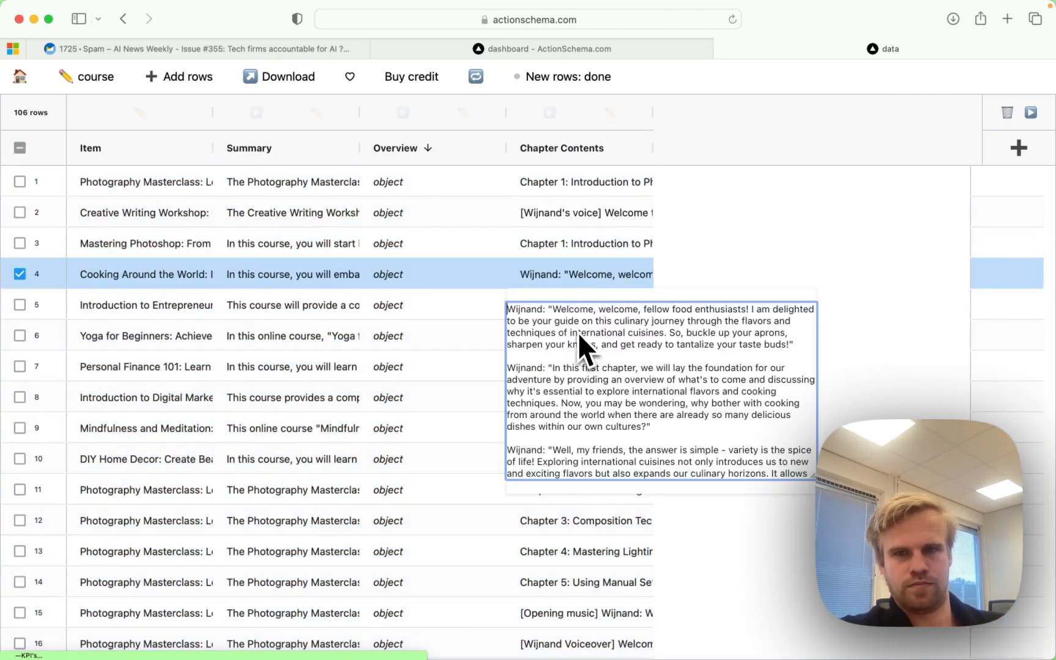
scroll(578, 332, down, 1)
scroll(578, 333, up, 1)
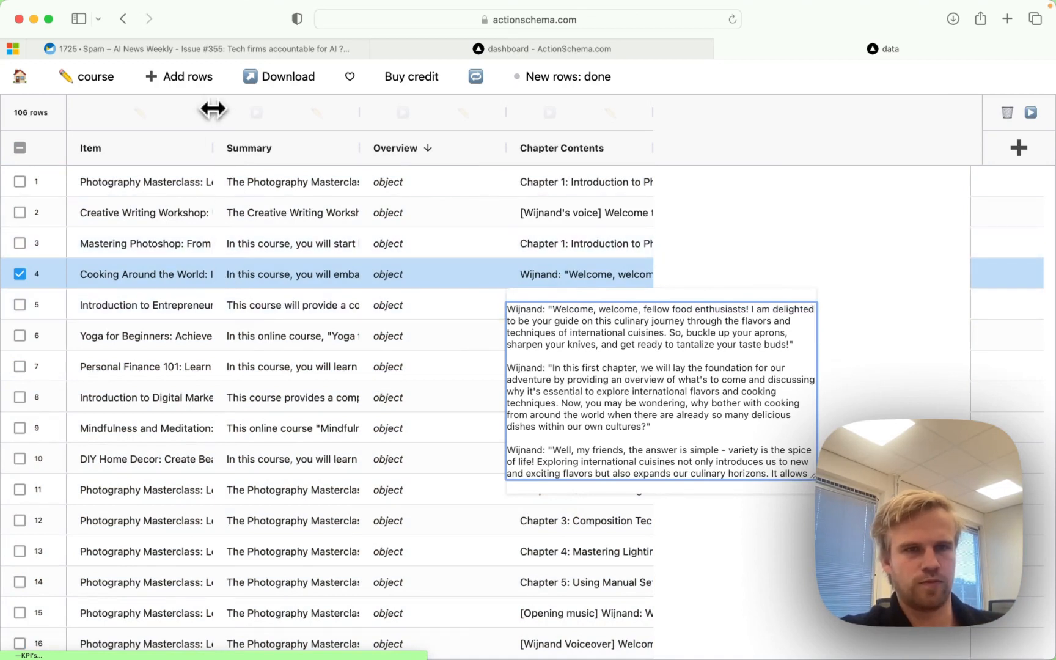
drag(213, 108, 354, 129)
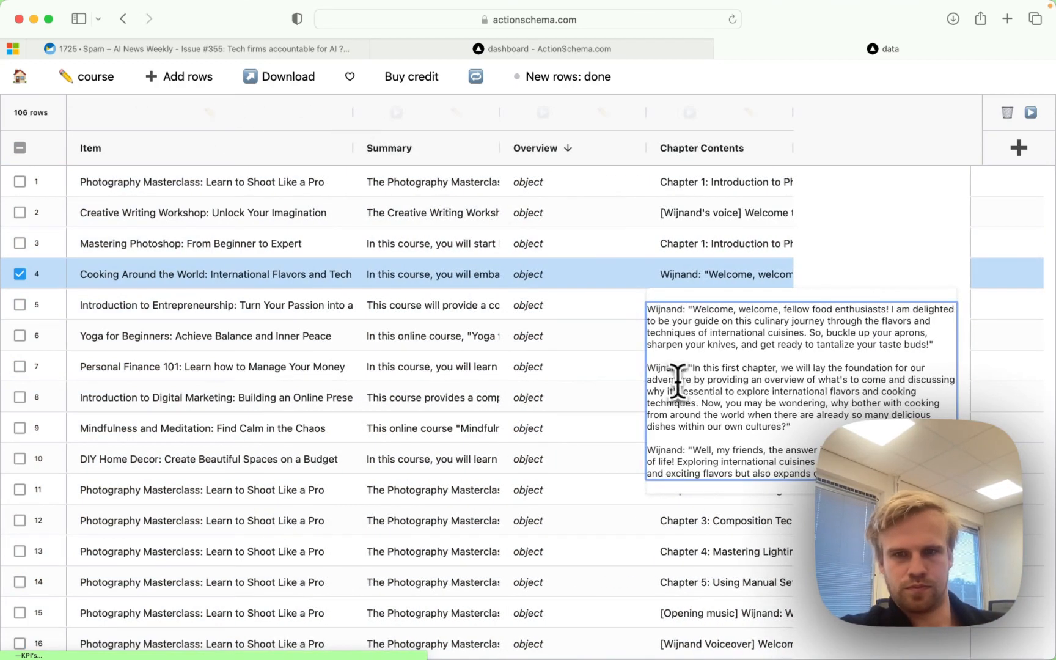
scroll(682, 379, down, 10)
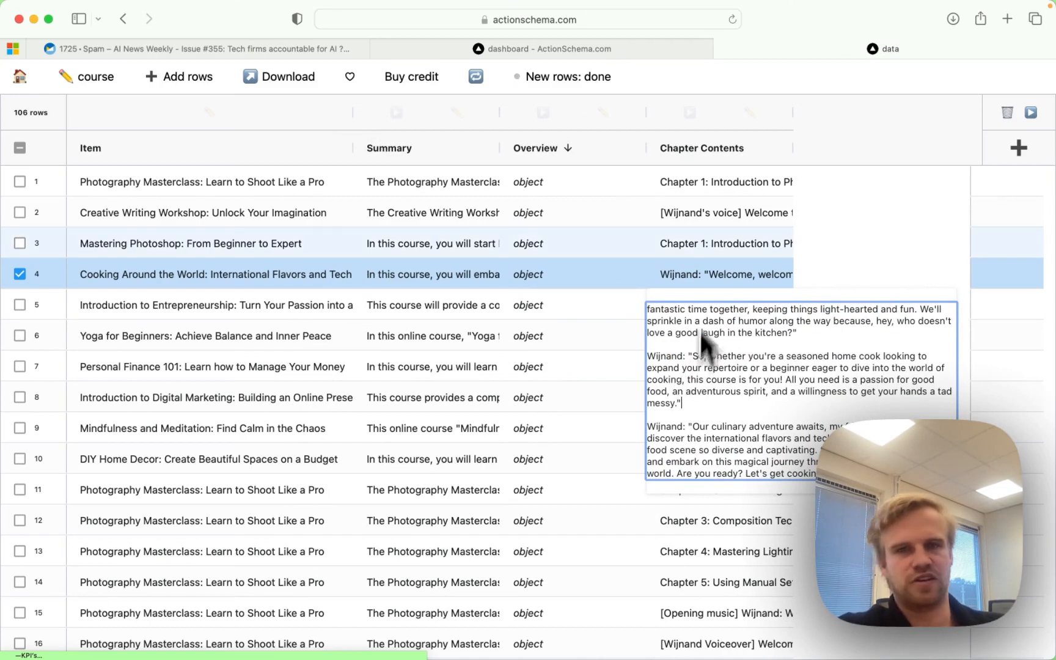
Read the Chapter Contents of row 3, Mastering Photoshop, and row 5, Introduction to Entrepreneurship
click(708, 253)
click(708, 253)
scroll(709, 294, down, 5)
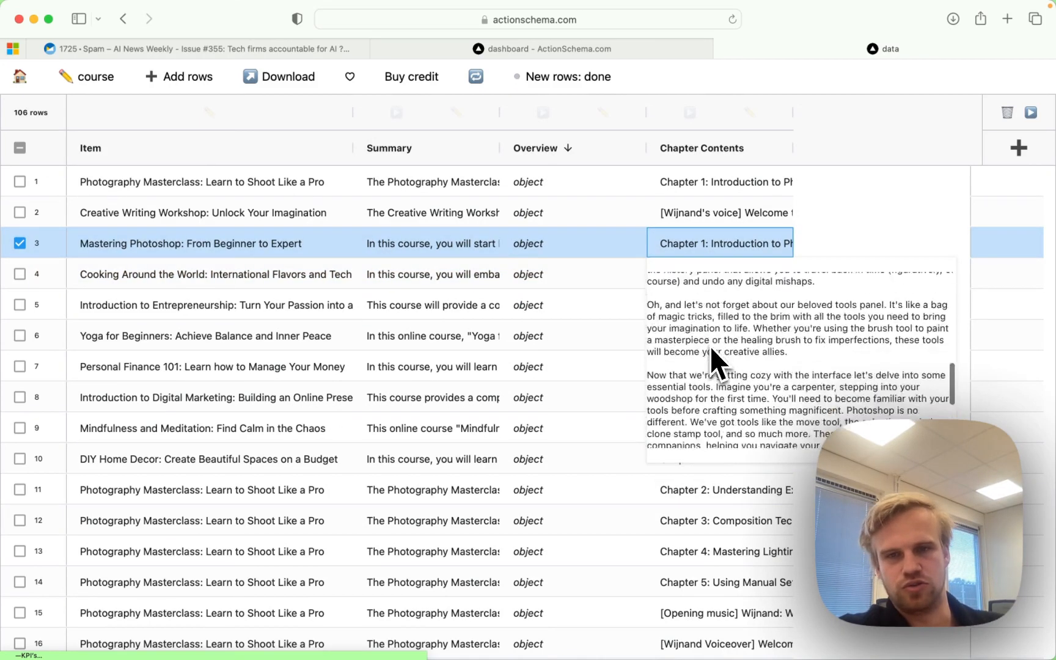
click(598, 282)
double_click(676, 313)
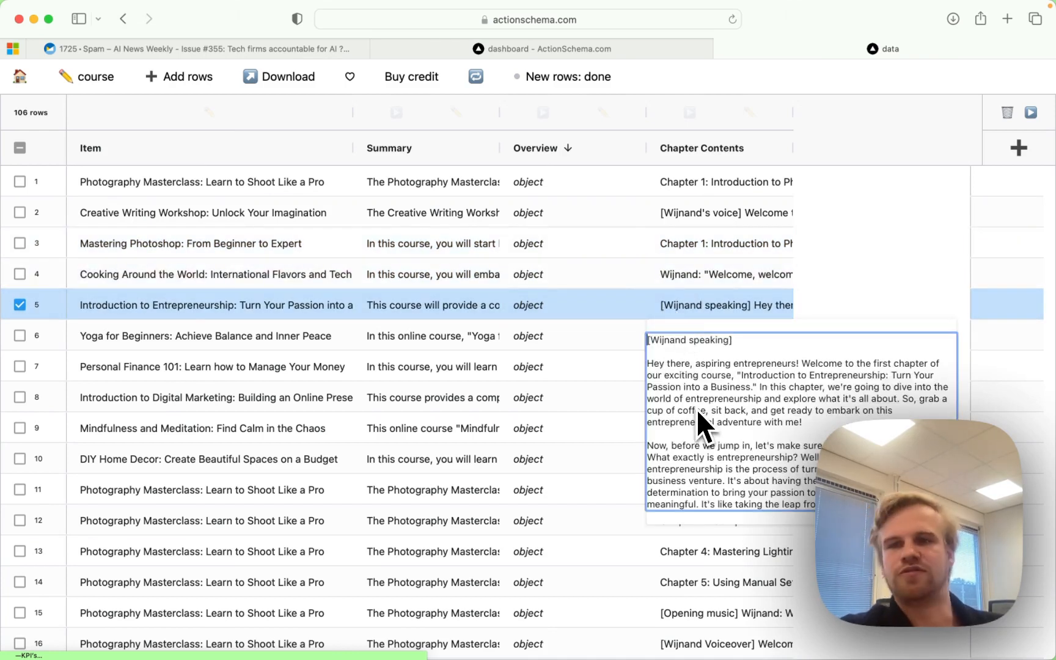
click(634, 367)
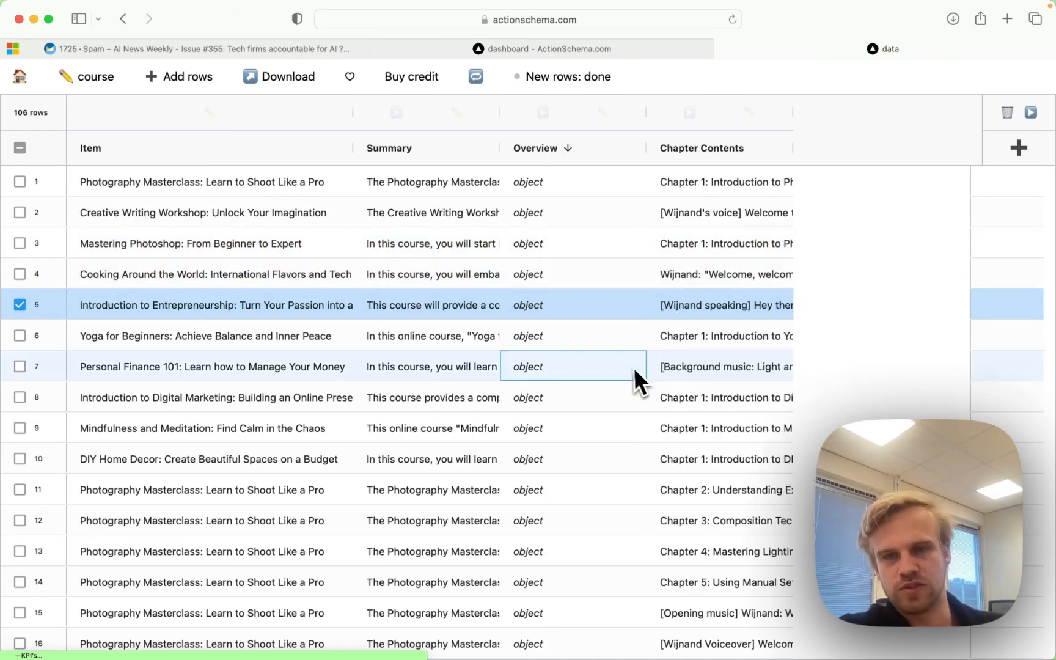
Check the Chapter Contents of row 23, a chapter of the DIY Home Decor course
scroll(690, 376, down, 10)
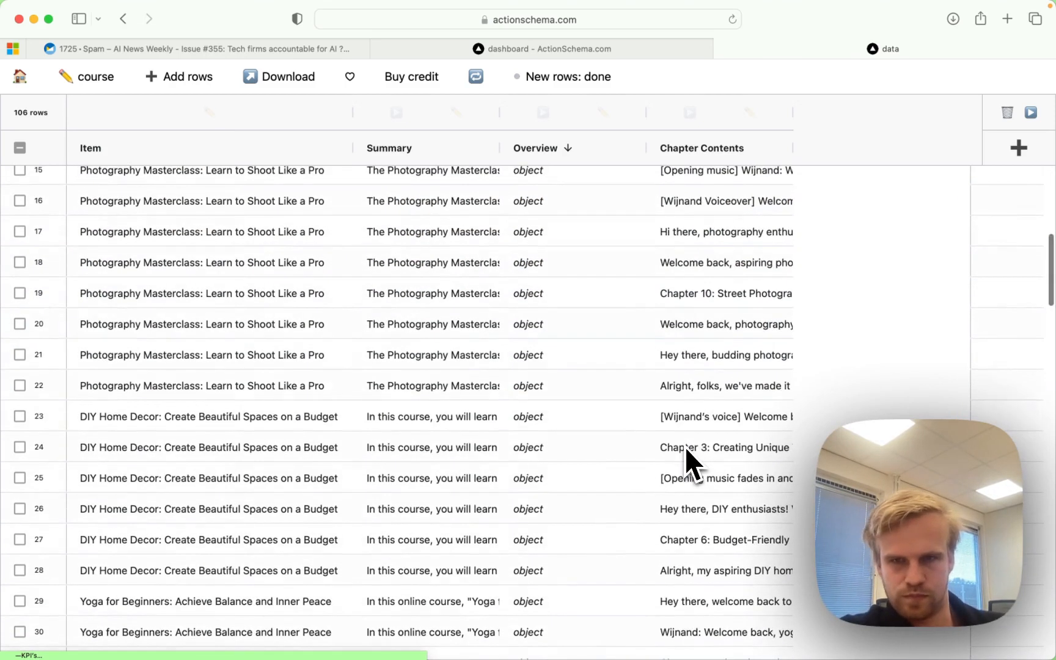
click(697, 419)
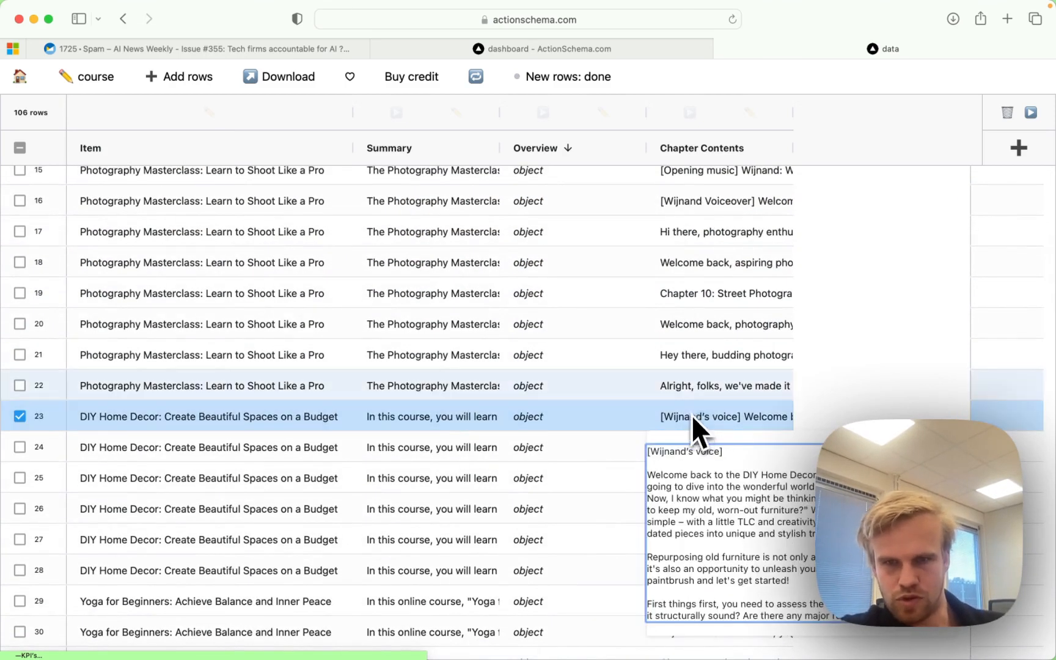
click(694, 392)
click(478, 388)
scroll(496, 432, down, 3)
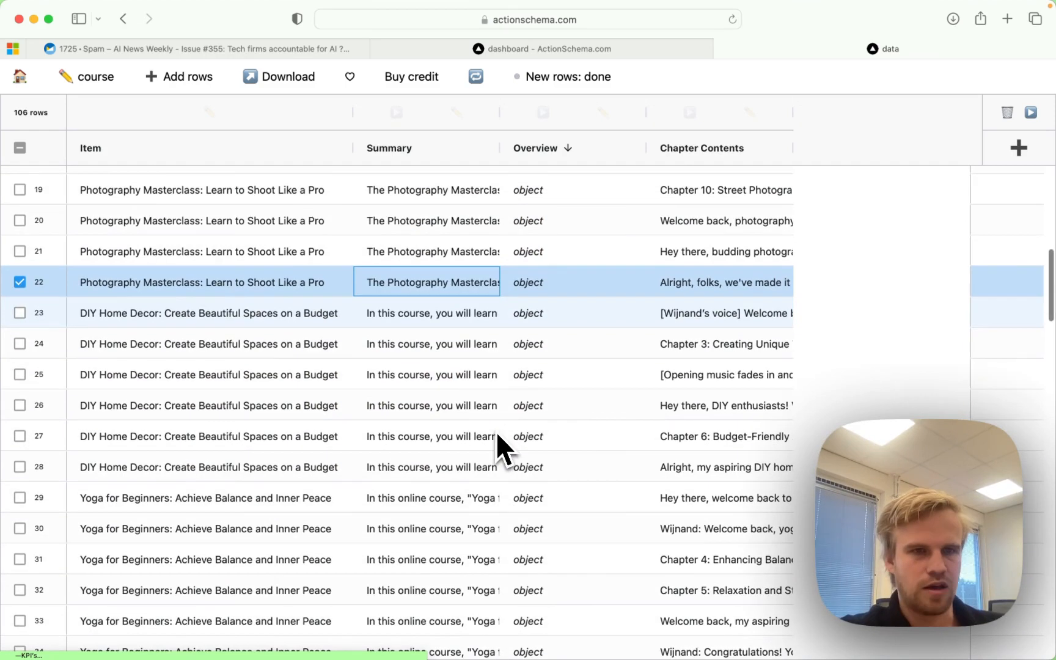
Widen the Item column to fit the longest course titles and look through the chapter rows down to Introduction to Digital Marketing
drag(354, 129, 414, 133)
scroll(267, 367, up, 4)
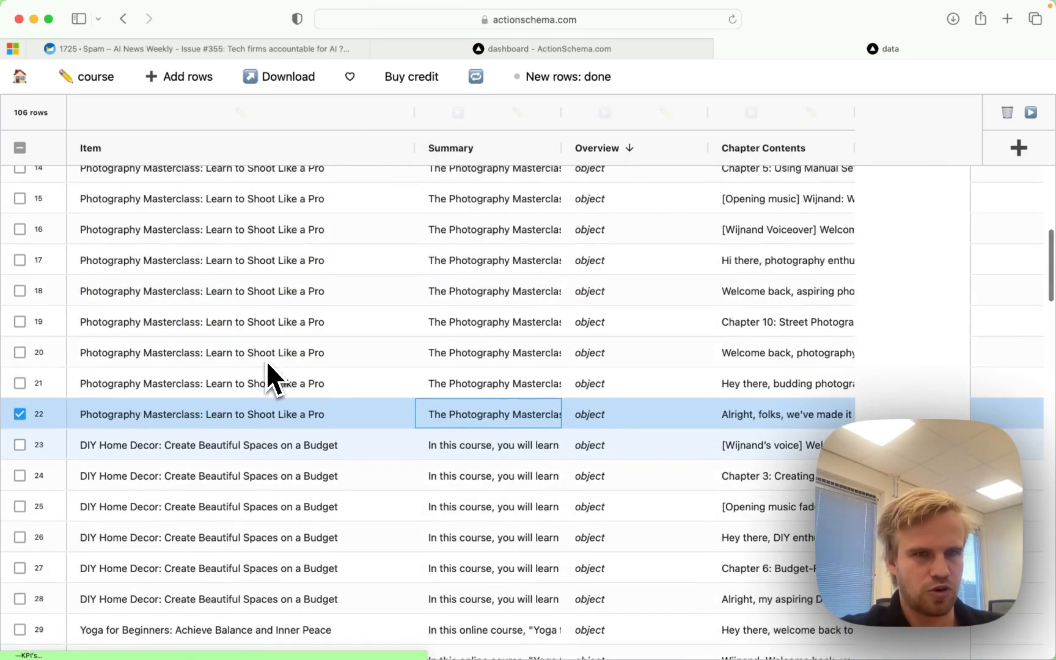
scroll(236, 372, down, 15)
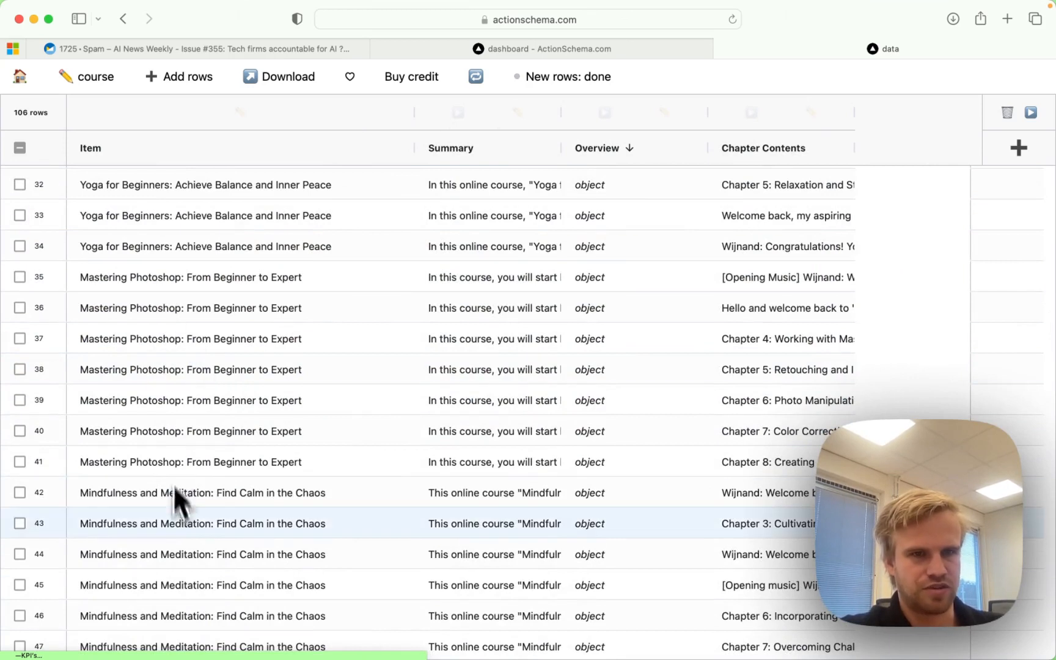
scroll(179, 513, down, 5)
scroll(187, 421, down, 4)
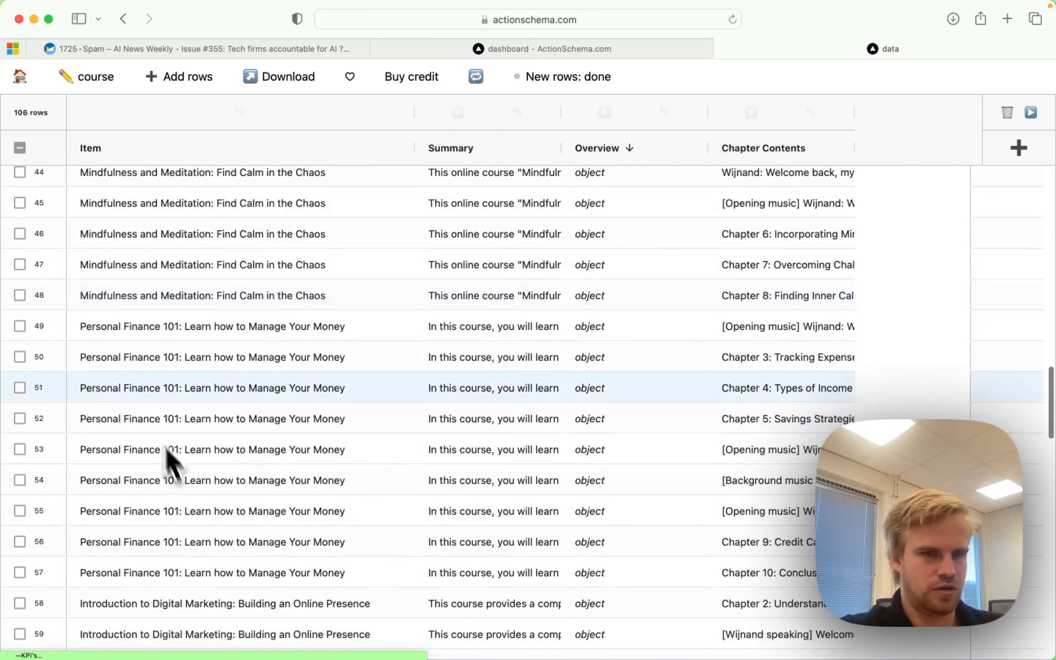
scroll(170, 553, down, 4)
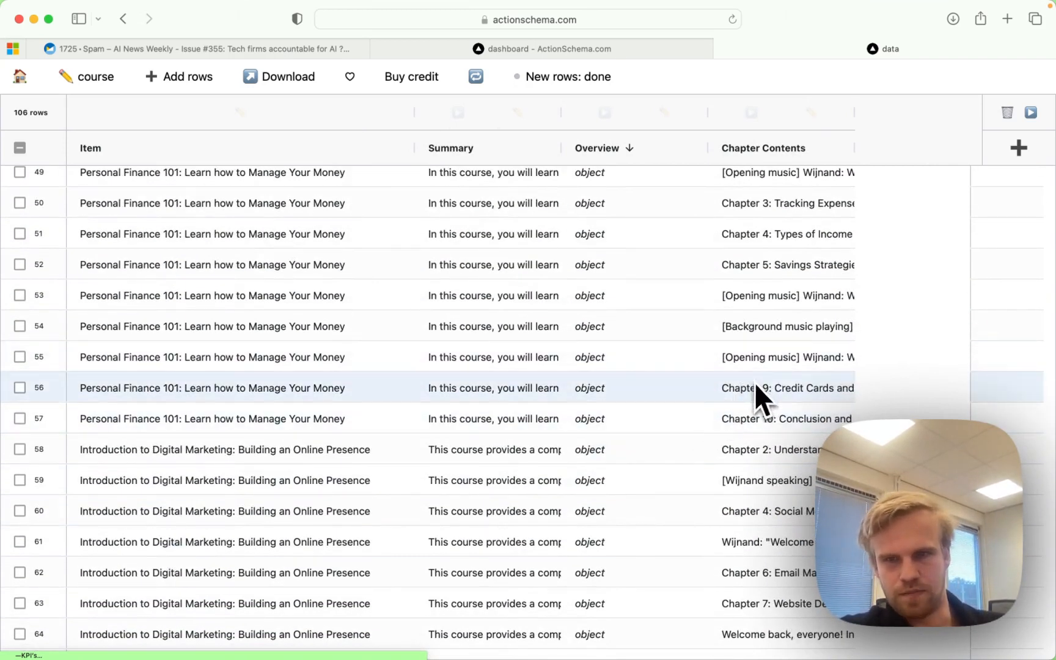
Read the Chapter Contents of row 55, the frugal living chapter of Personal Finance 101, and close the text
click(760, 369)
click(760, 369)
scroll(495, 566, down, 20)
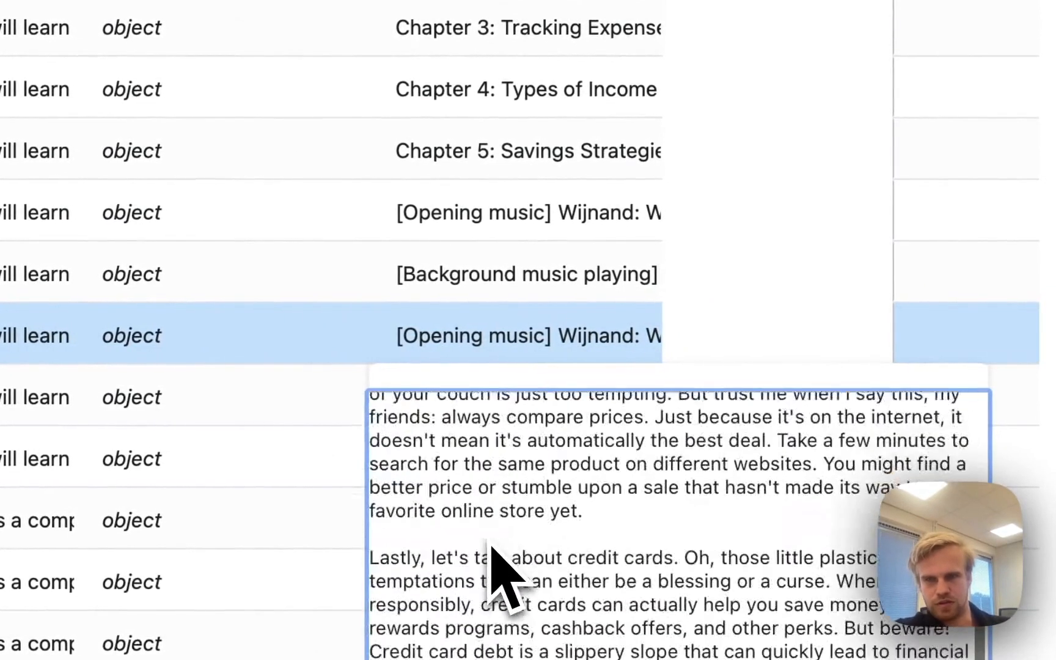
scroll(491, 545, up, 20)
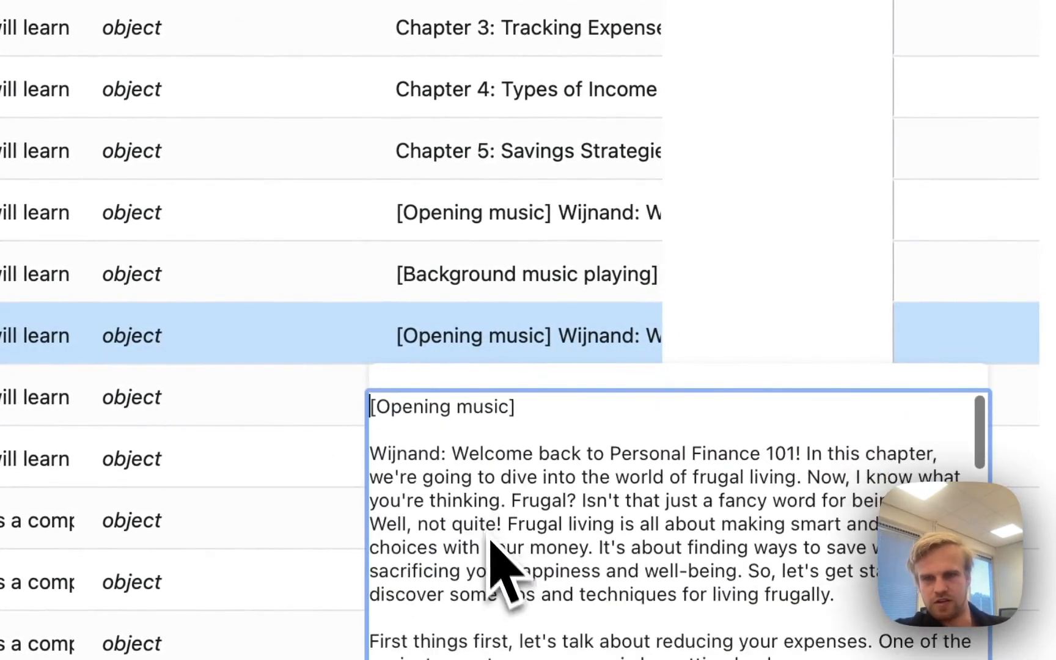
click(454, 236)
click(496, 292)
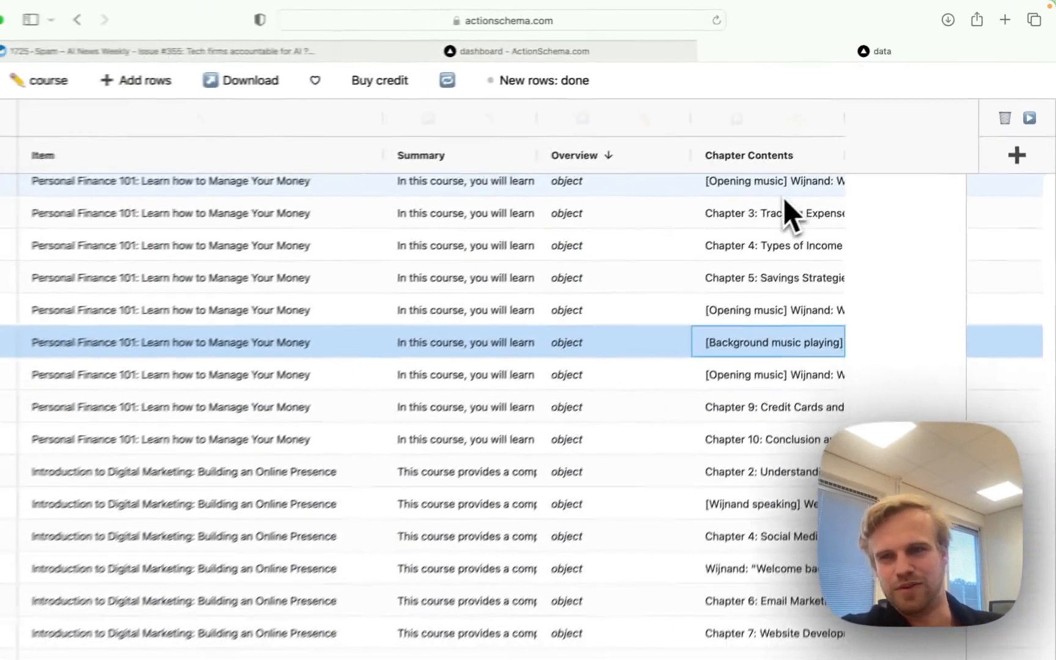
Review the prompt in the Chapter Contents column's configuration and close it
scroll(667, 279, up, 20)
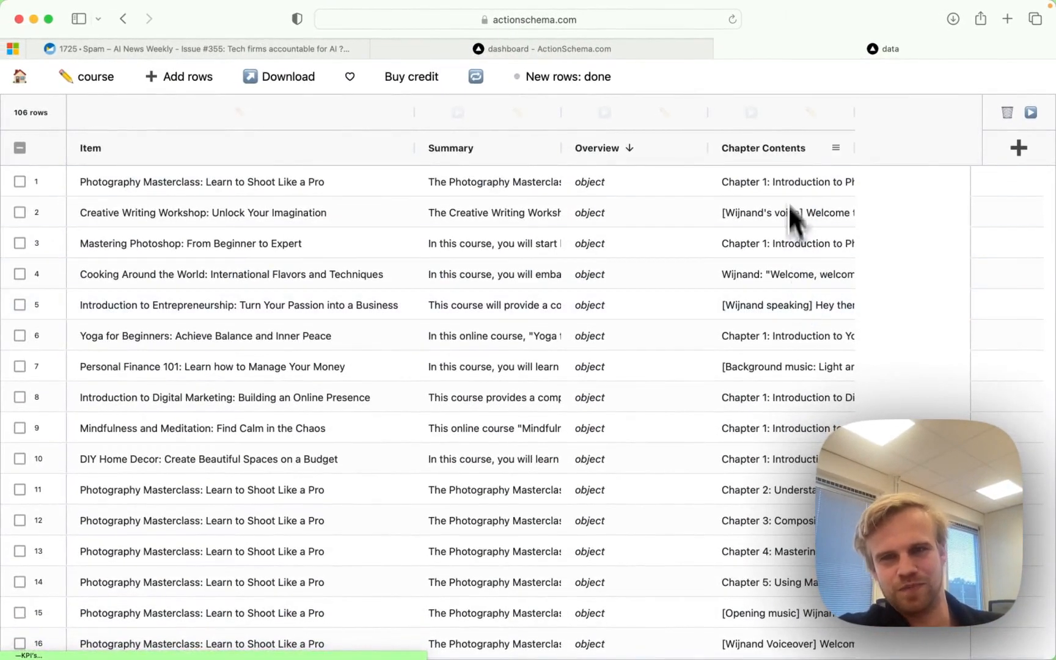
click(811, 113)
scroll(616, 391, down, 5)
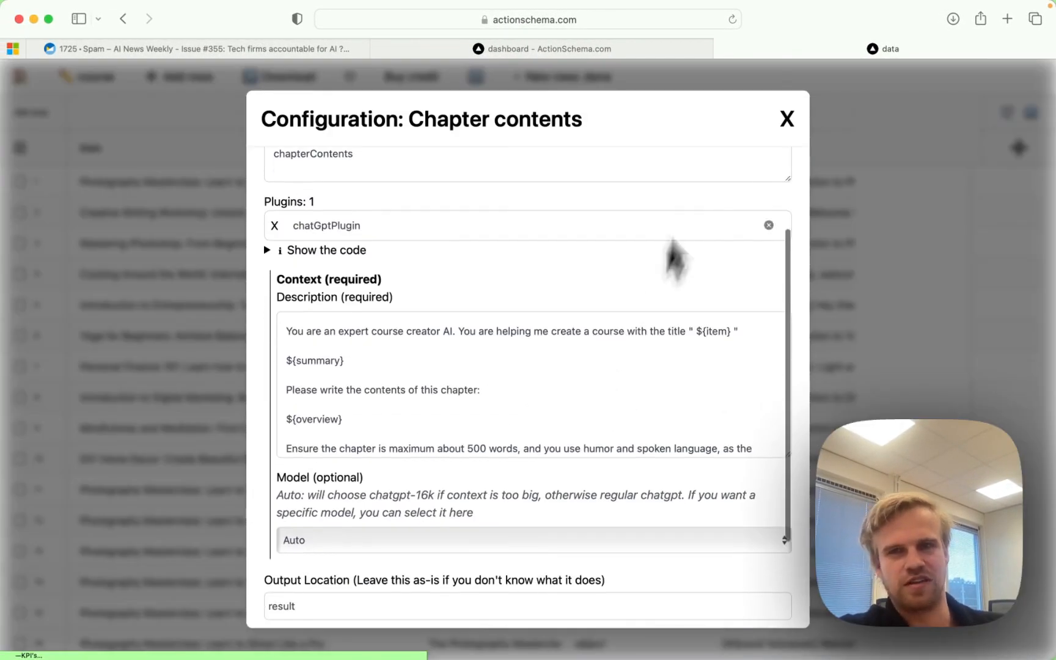
click(785, 118)
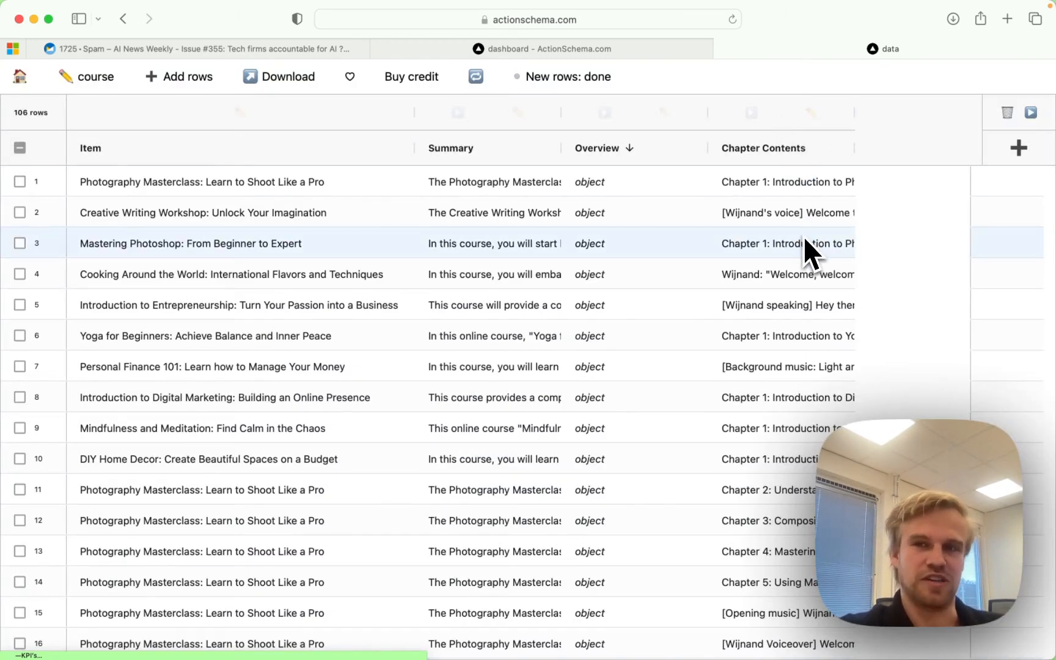
Look through the table down to the last rows without chapter contents and return to the first row
scroll(798, 336, down, 15)
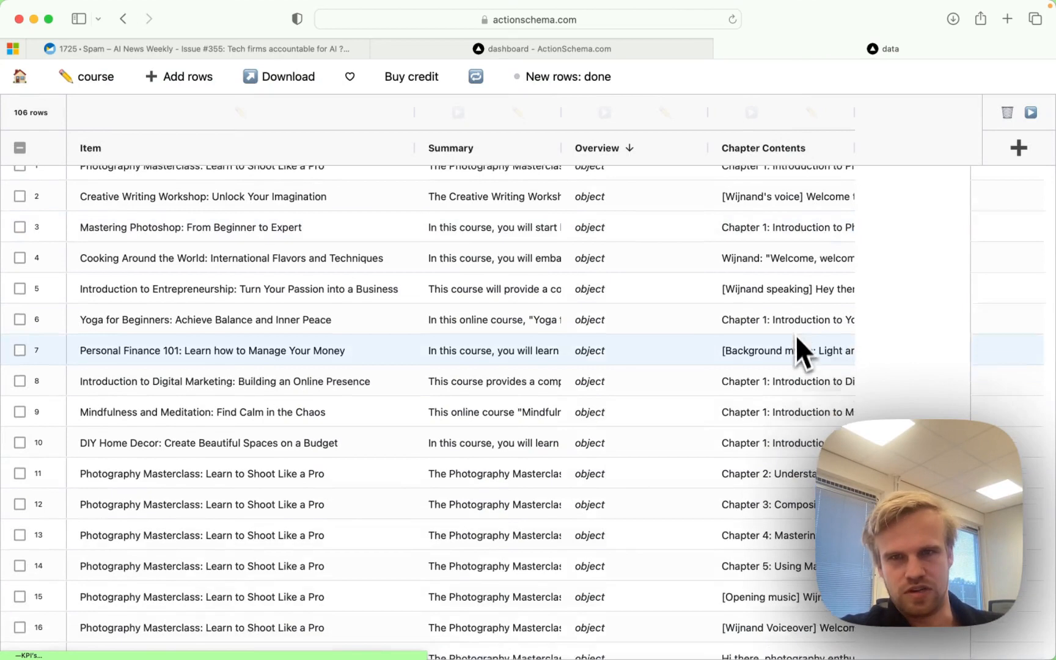
scroll(794, 345, down, 20)
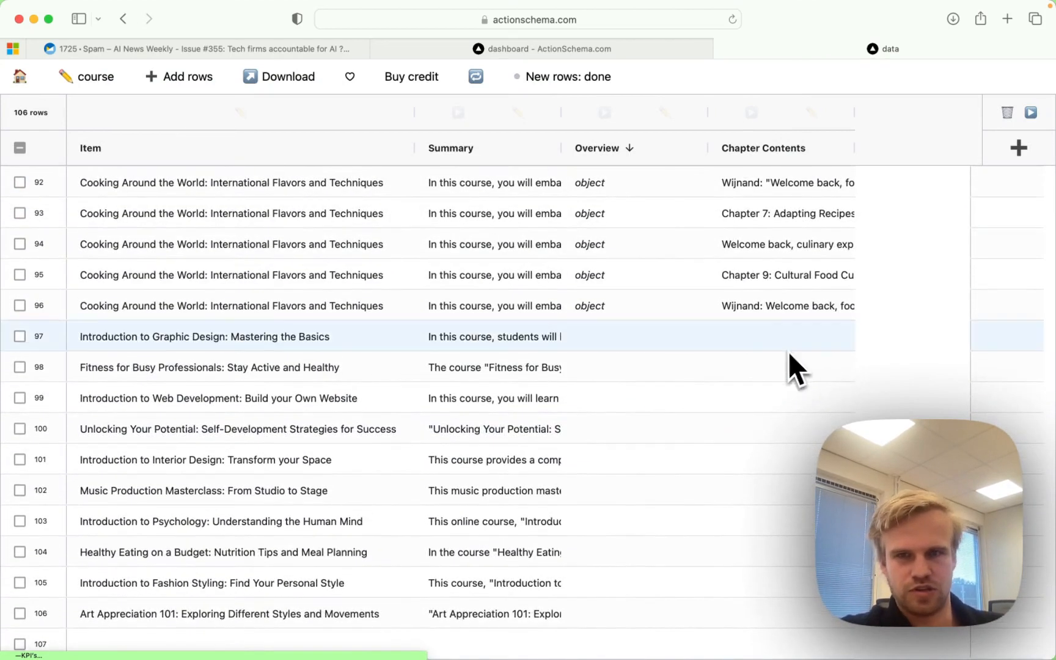
scroll(670, 336, up, 20)
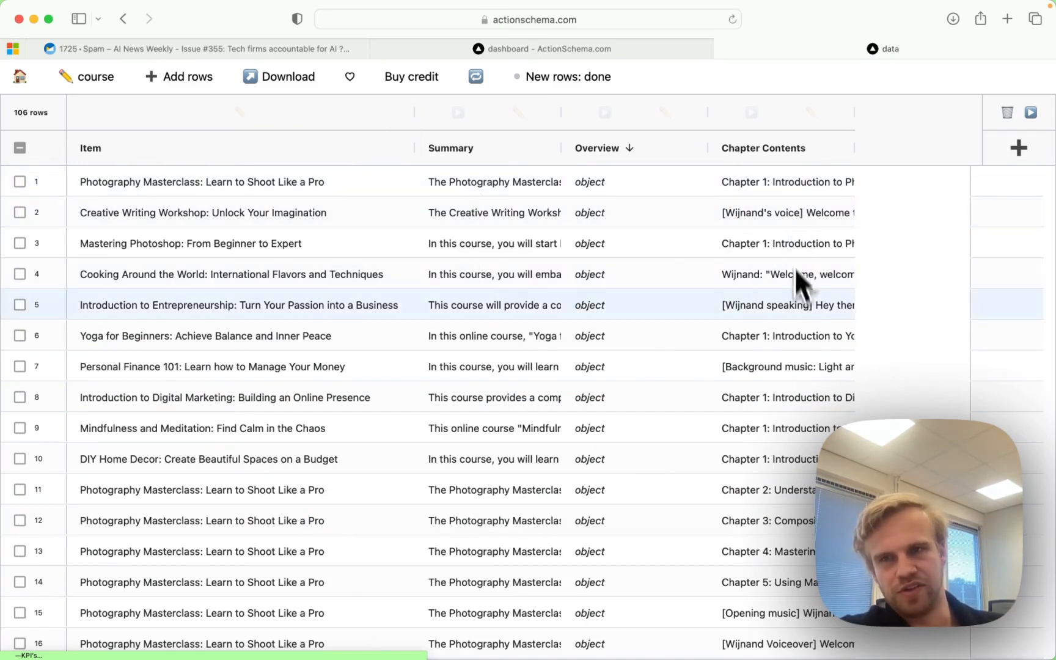
Check the spending figures and the closing prompt instructions in the Chapter Contents configuration, and close it
click(813, 115)
scroll(589, 502, down, 3)
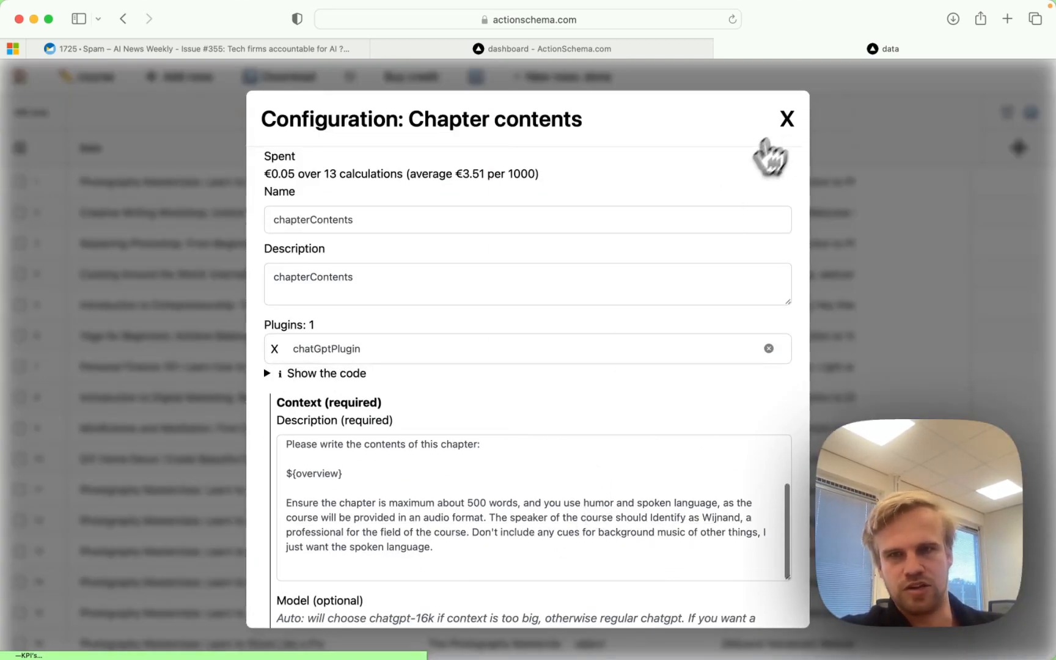
click(787, 118)
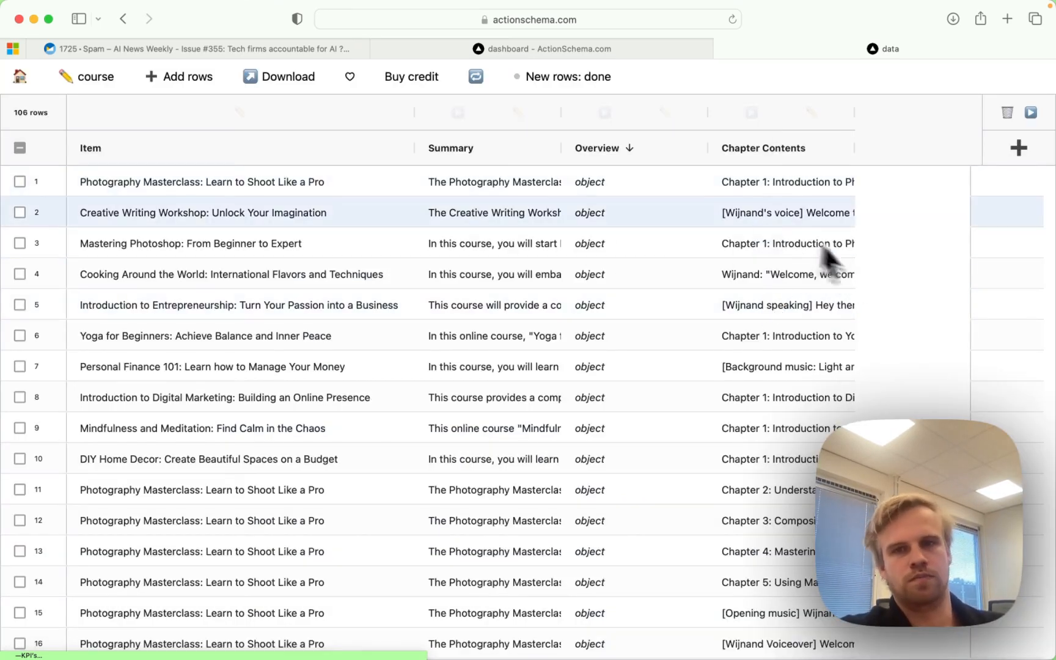
Find the course project on the dashboard to check its rows and spending, and return to the data table
click(376, 50)
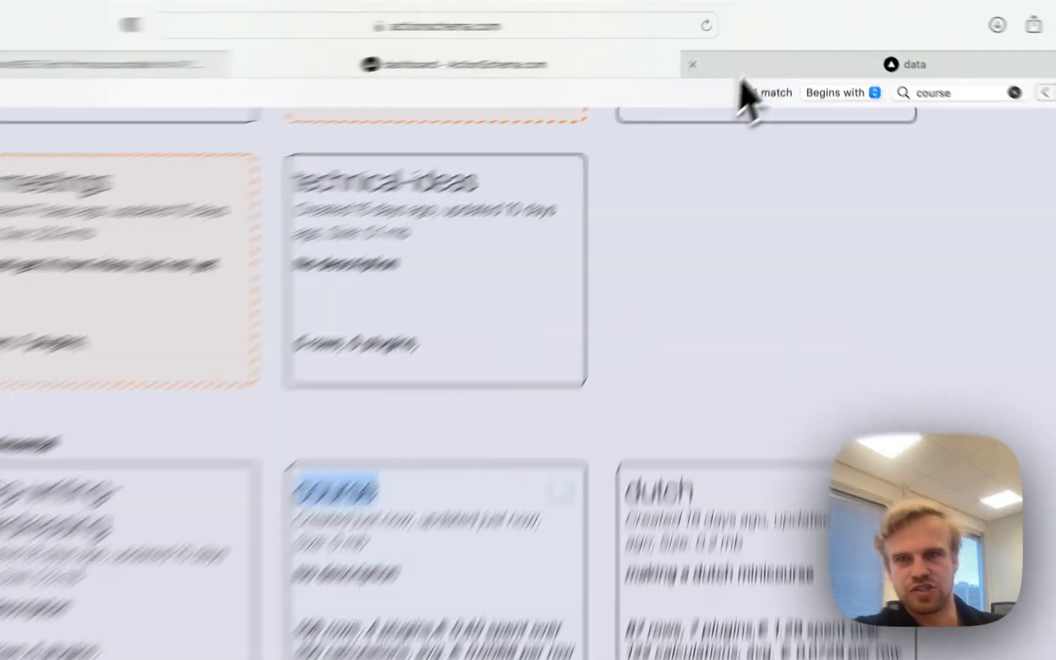
click(794, 51)
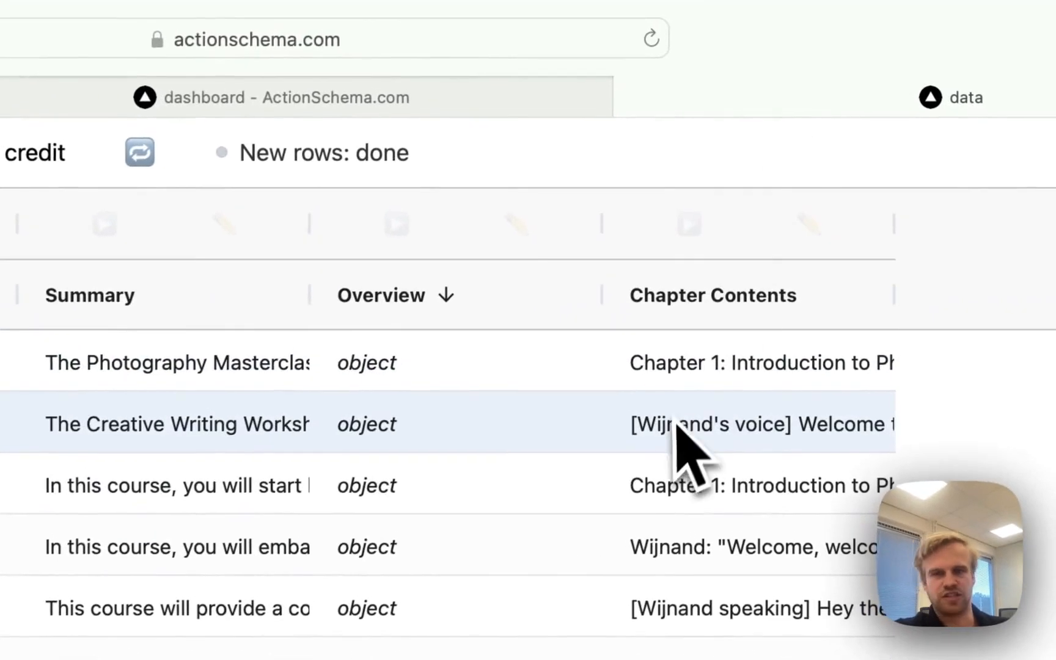
click(635, 385)
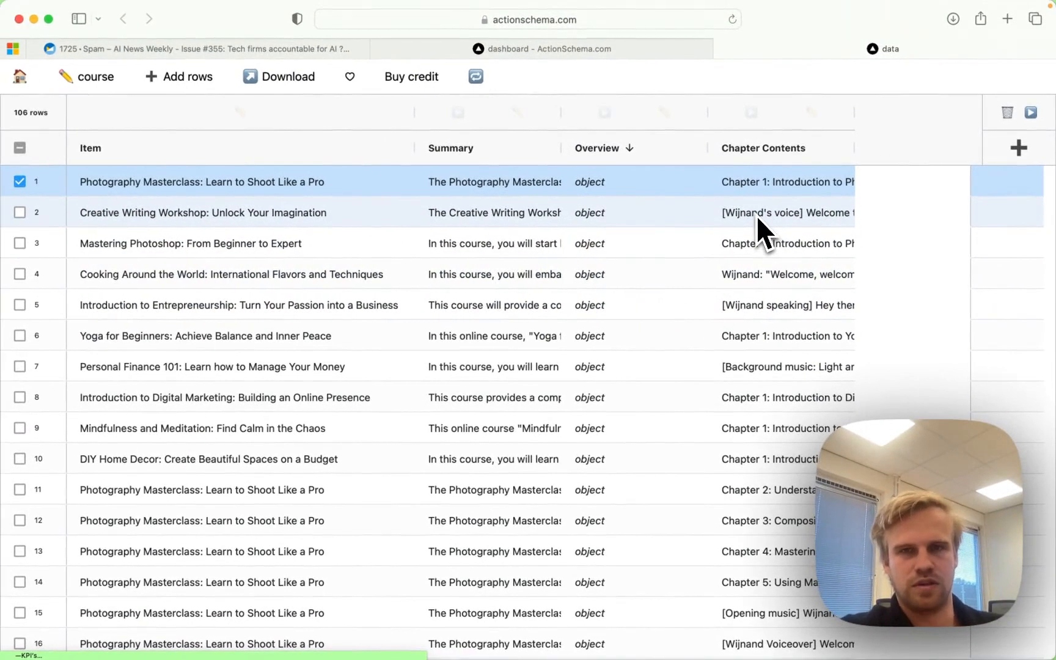
Search for Google Sheets in a new browser tab, go to the Sheets site, and open a blank spreadsheet
key(super+t)
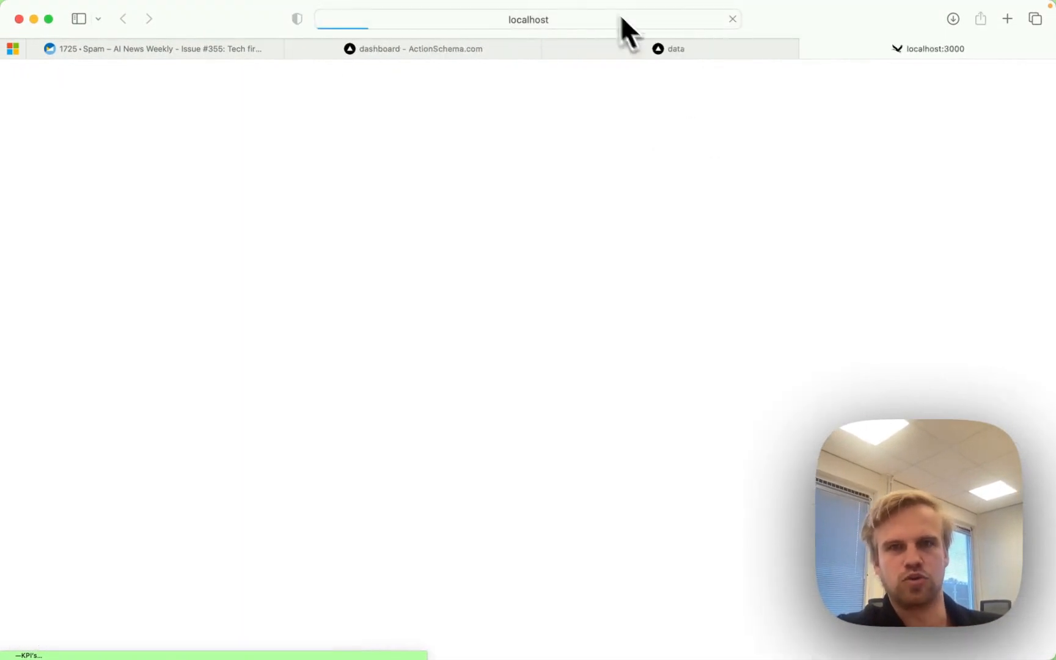
click(619, 16)
text(google sheets)
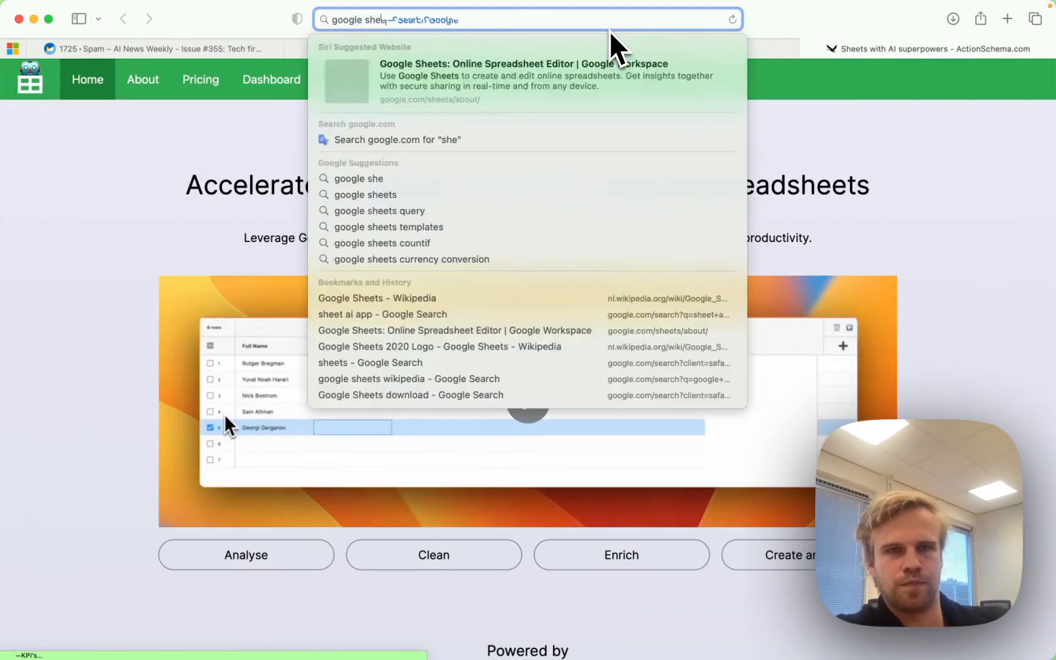
key(Return)
click(243, 235)
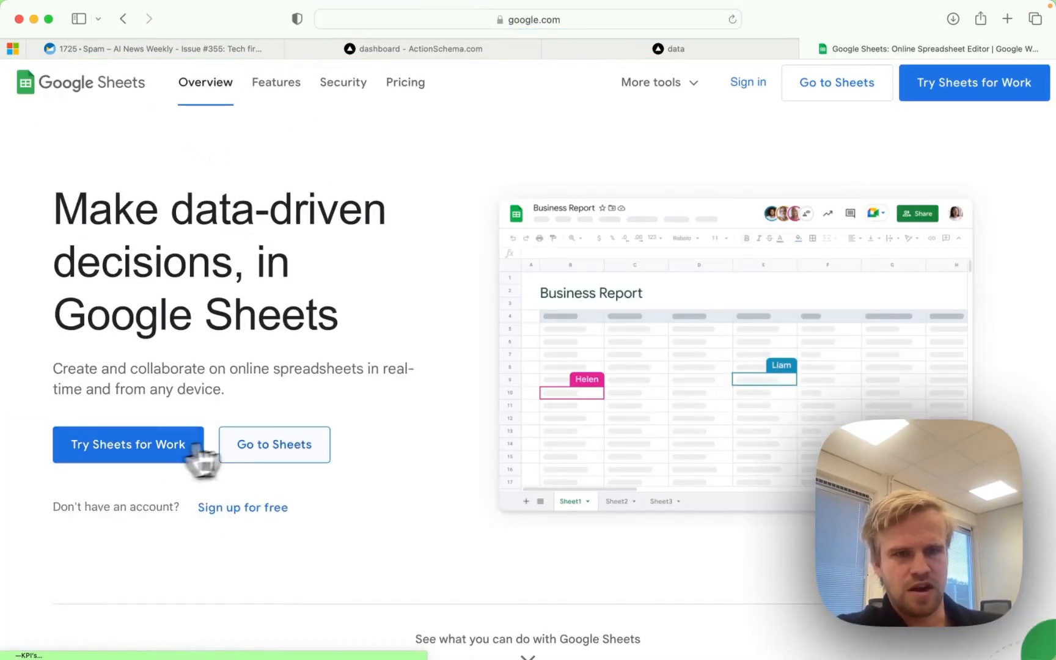
click(194, 446)
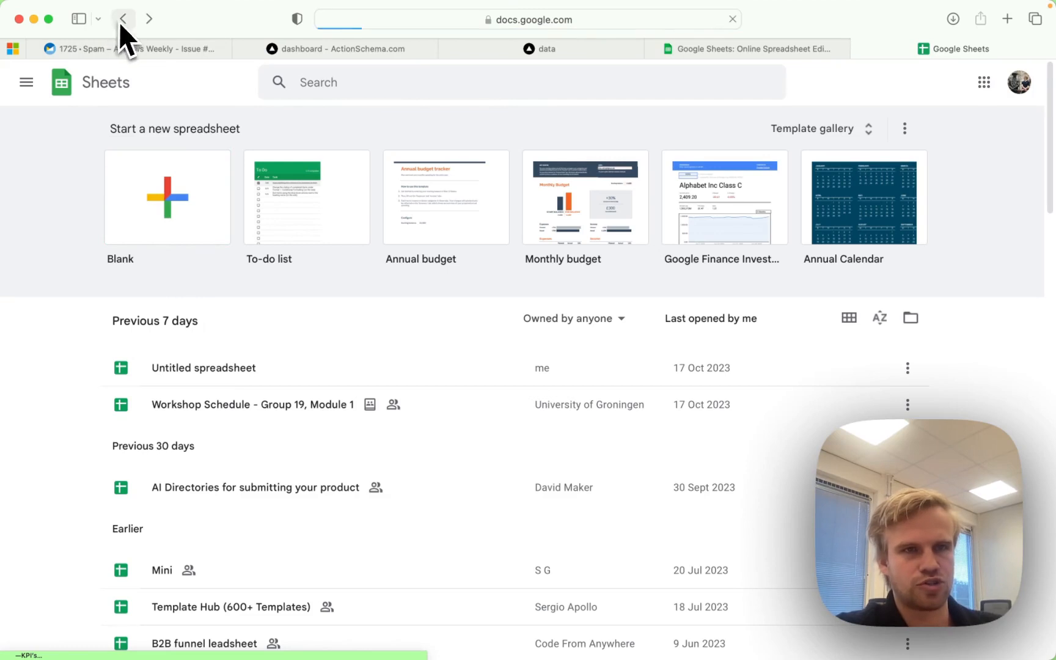
click(54, 92)
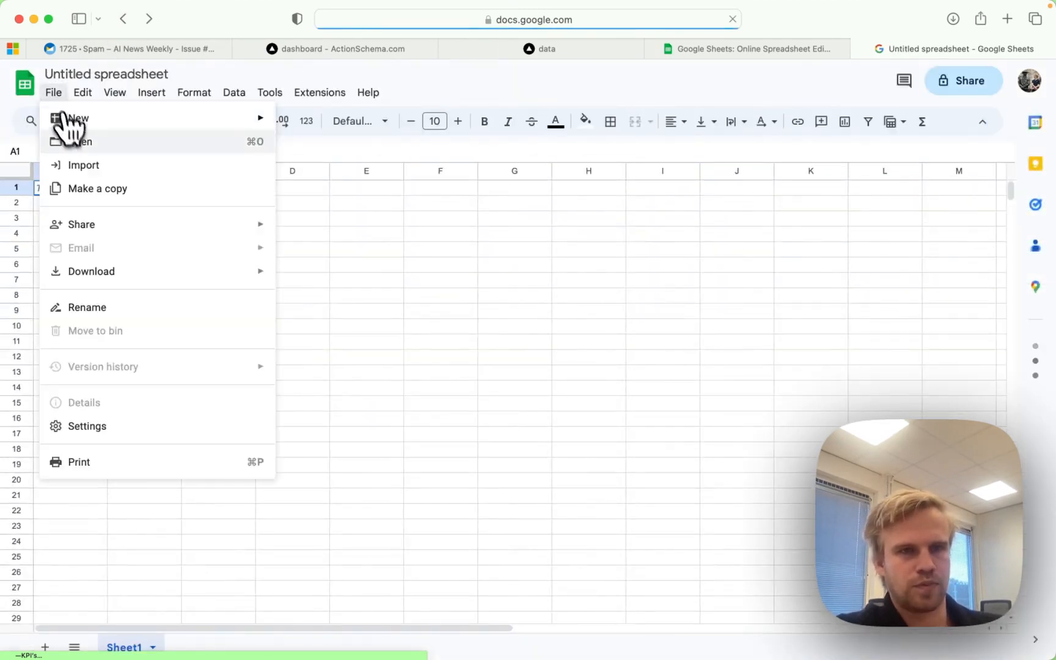
click(72, 142)
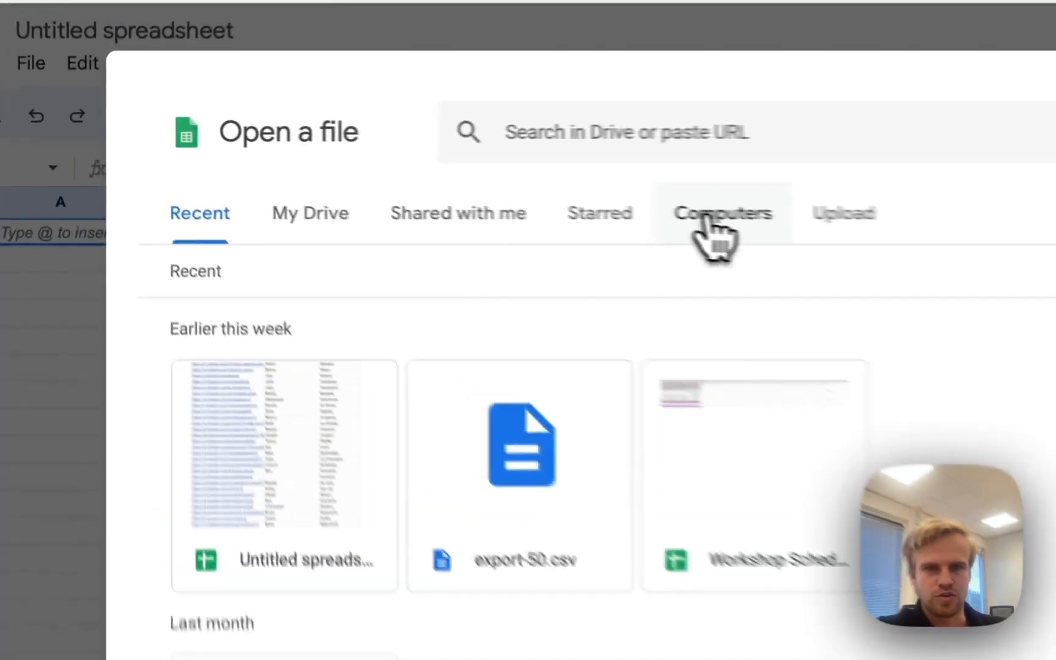
click(711, 223)
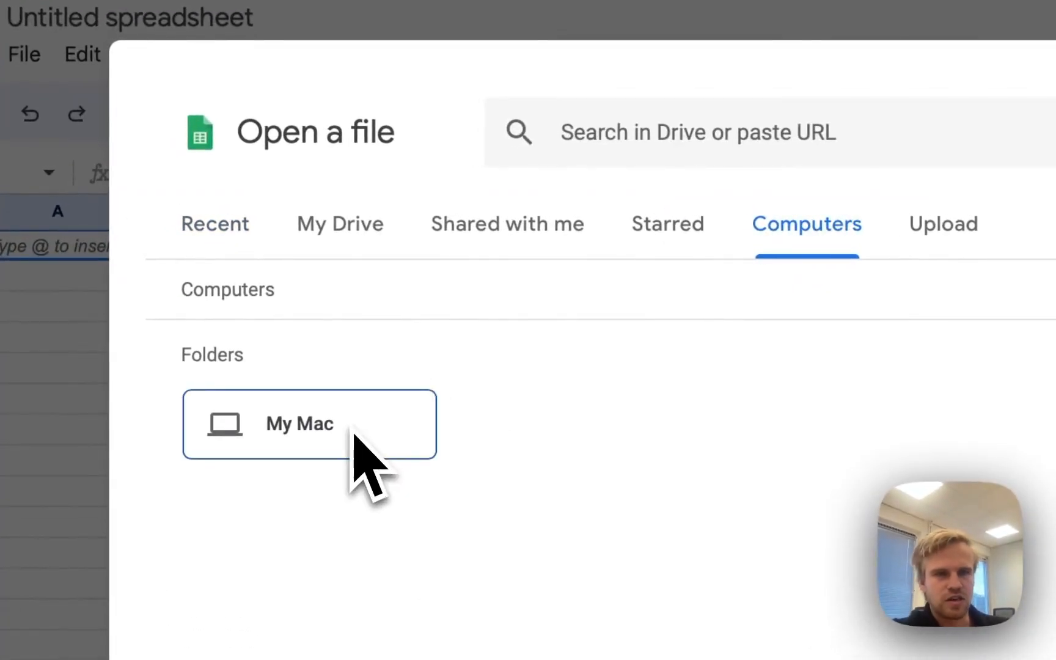
double_click(353, 431)
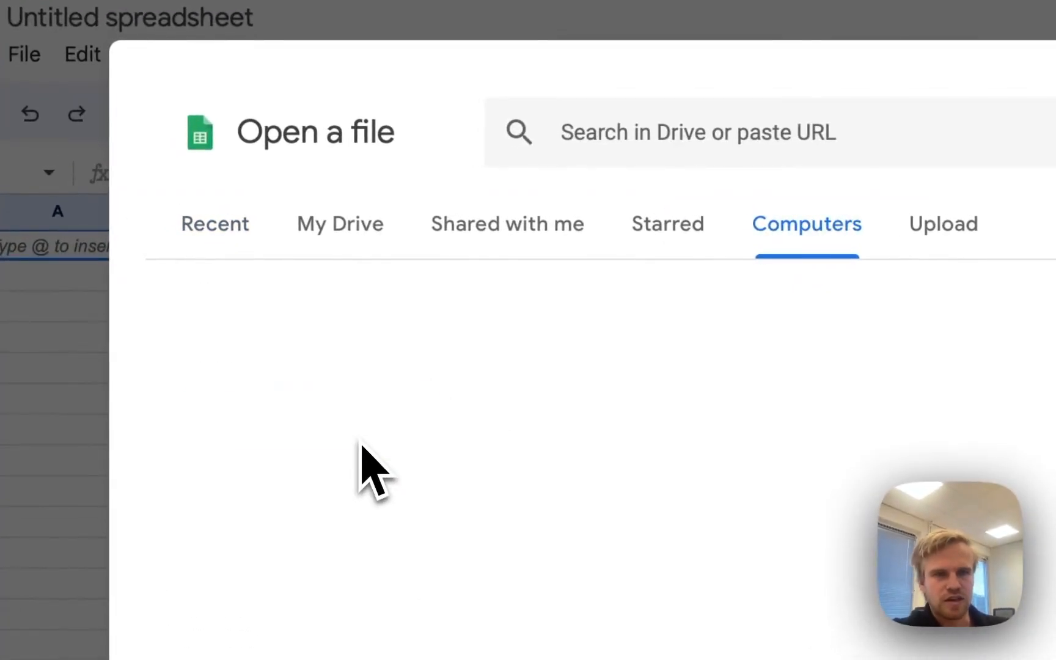
click(532, 247)
click(235, 229)
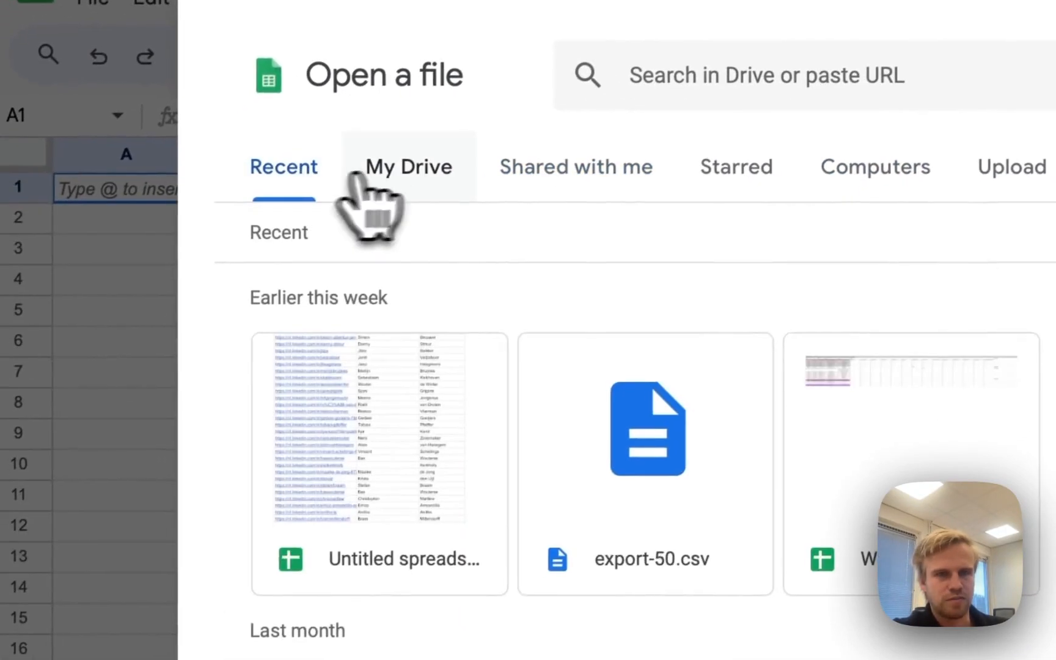
click(416, 168)
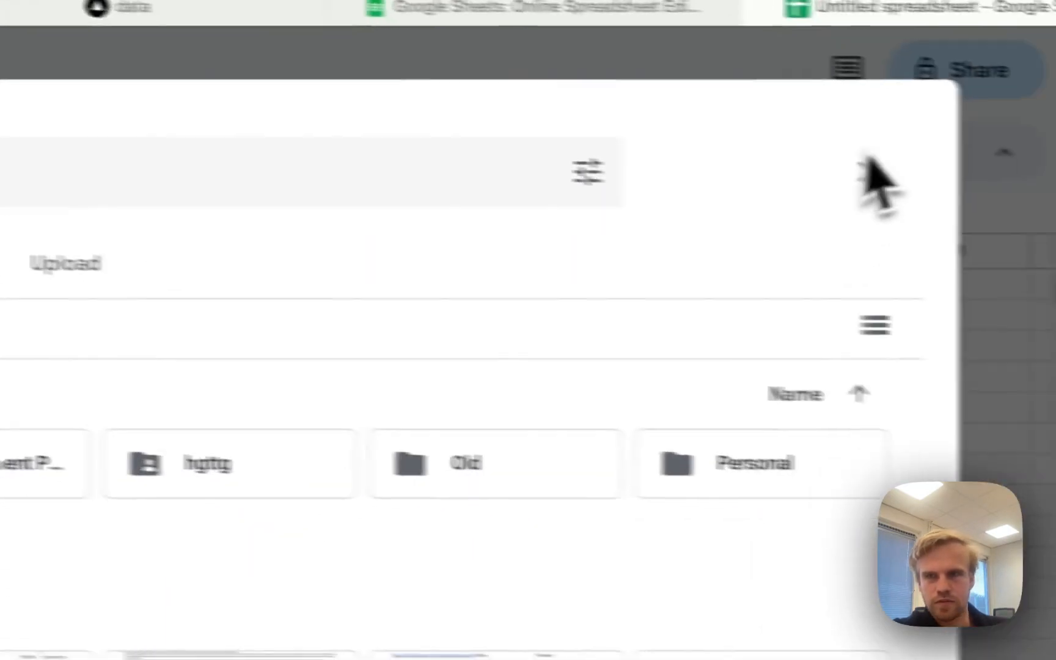
click(870, 174)
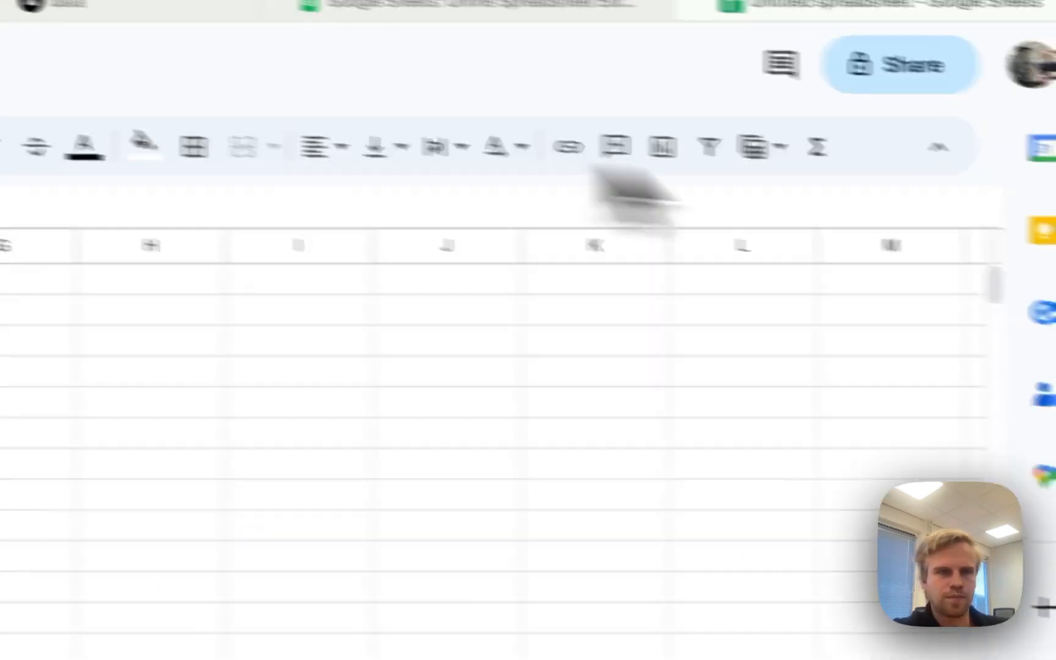
Import export-51.csv from the computer's Downloads folder into the blank spreadsheet, replacing the spreadsheet and detecting the separator automatically
click(91, 146)
click(147, 290)
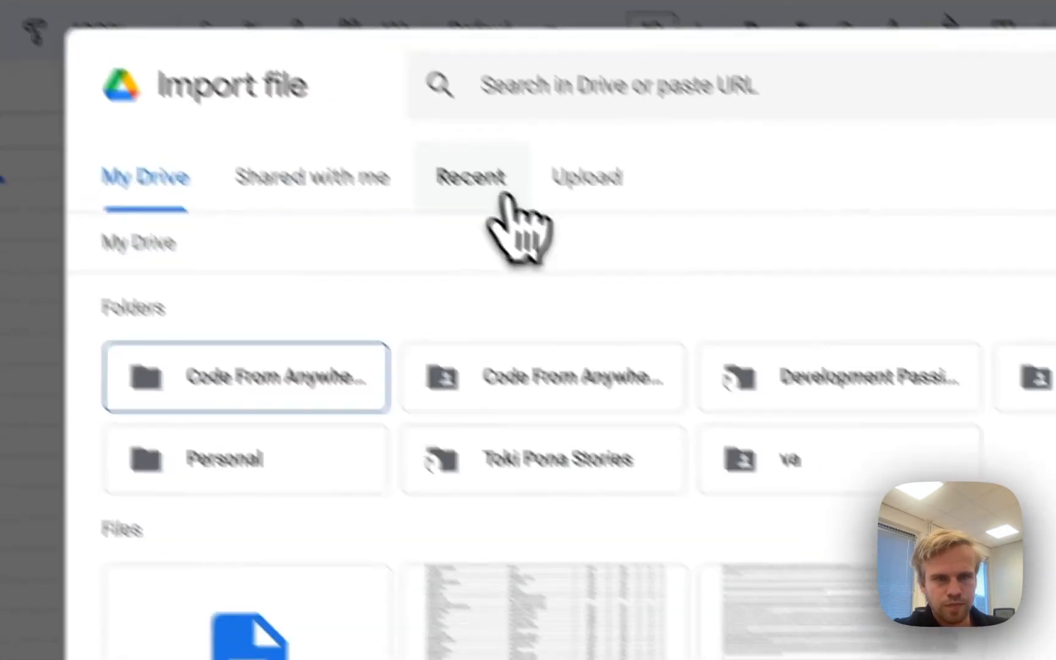
click(587, 177)
click(785, 659)
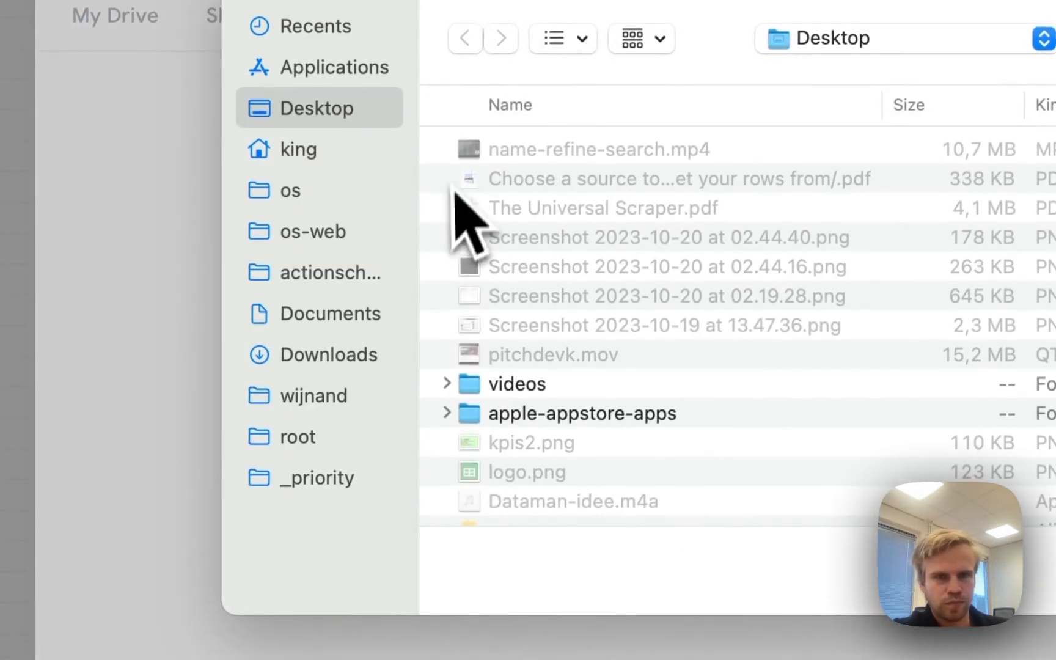
click(305, 355)
click(562, 153)
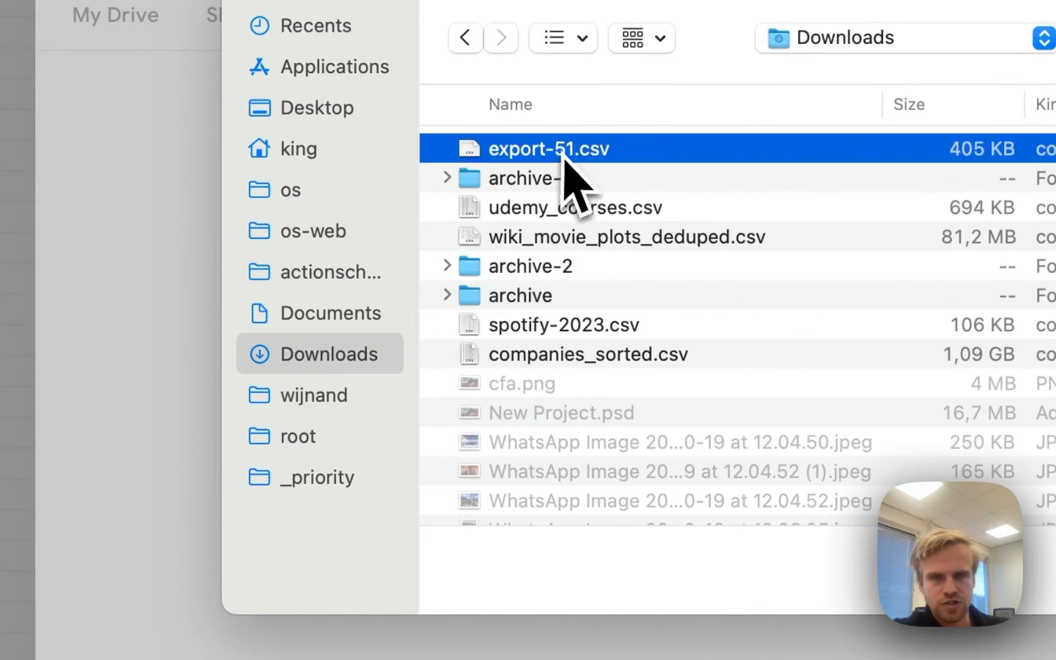
double_click(562, 154)
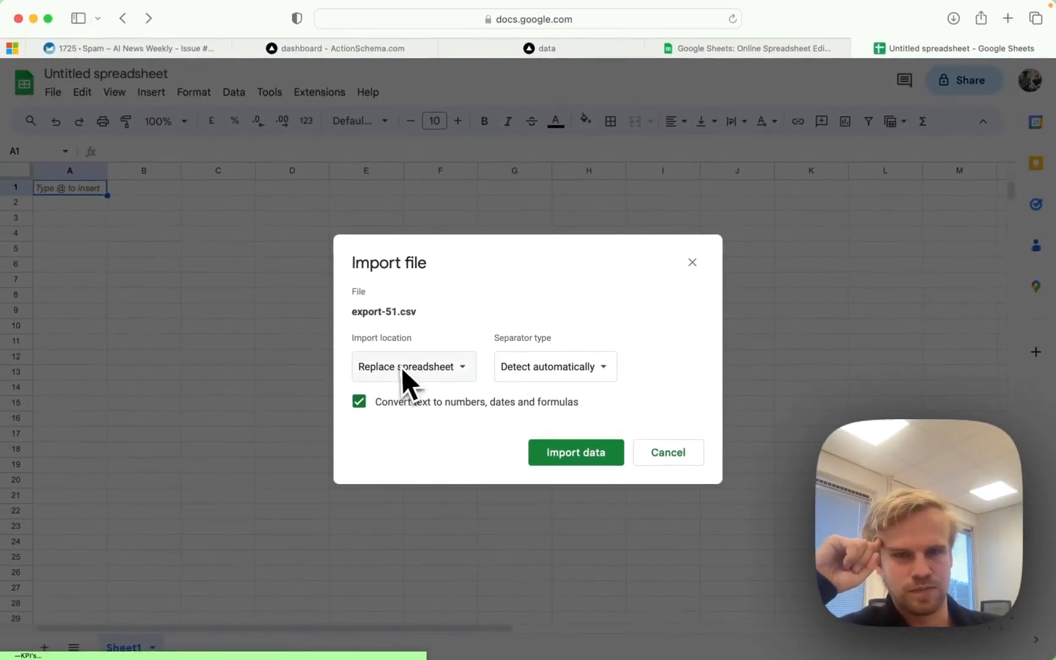
click(577, 453)
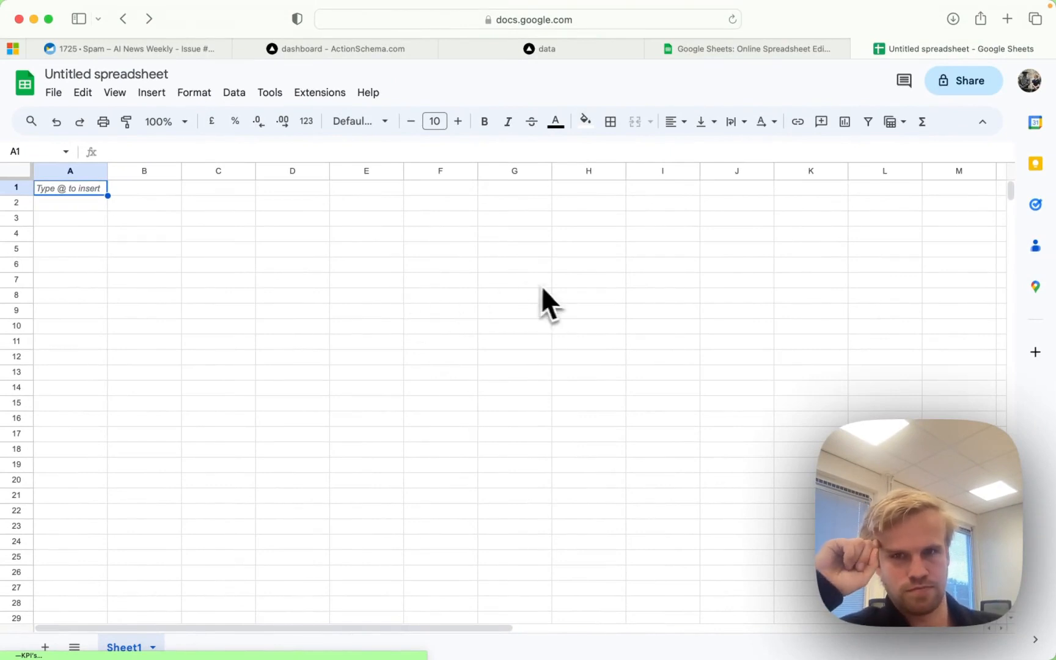
click(351, 313)
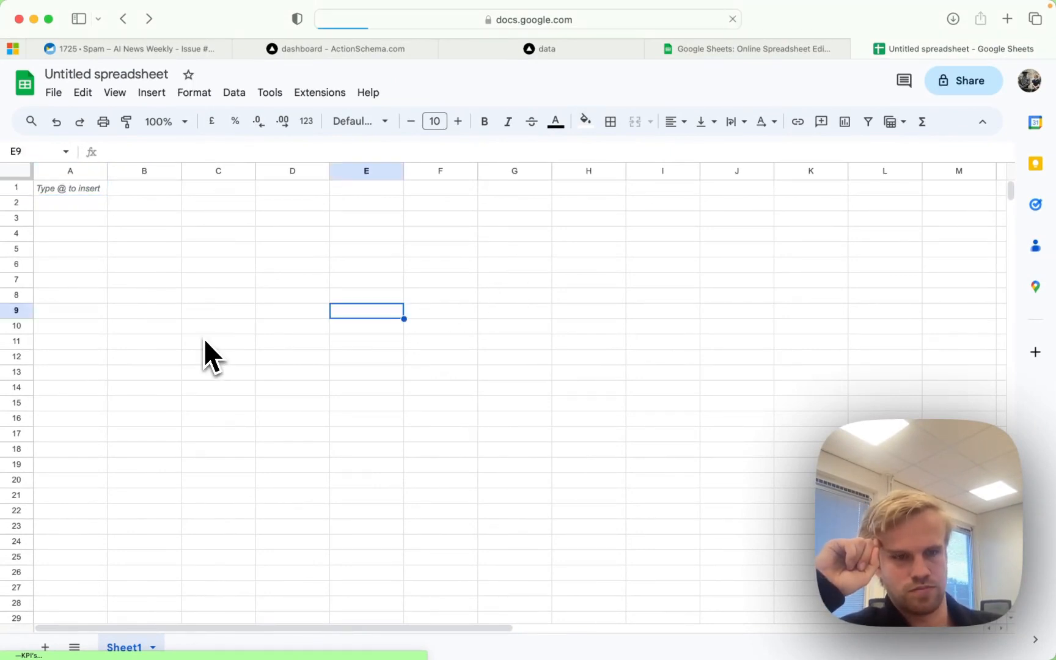
click(275, 247)
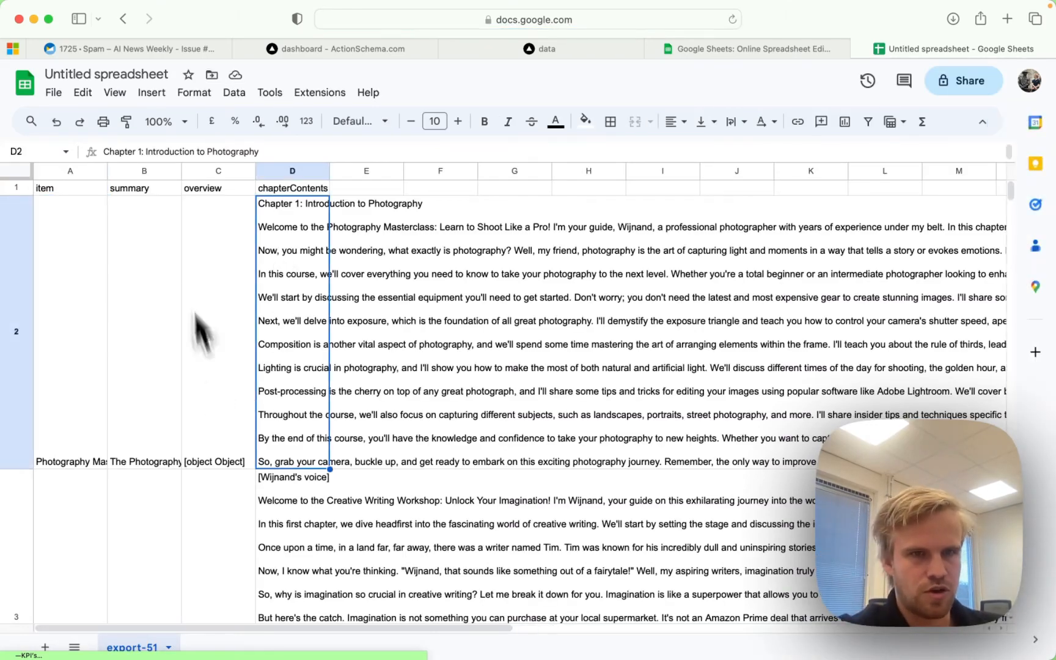
Widen the item column so the full course titles fit, and widen the summary column to show more of each summary
drag(107, 171, 382, 171)
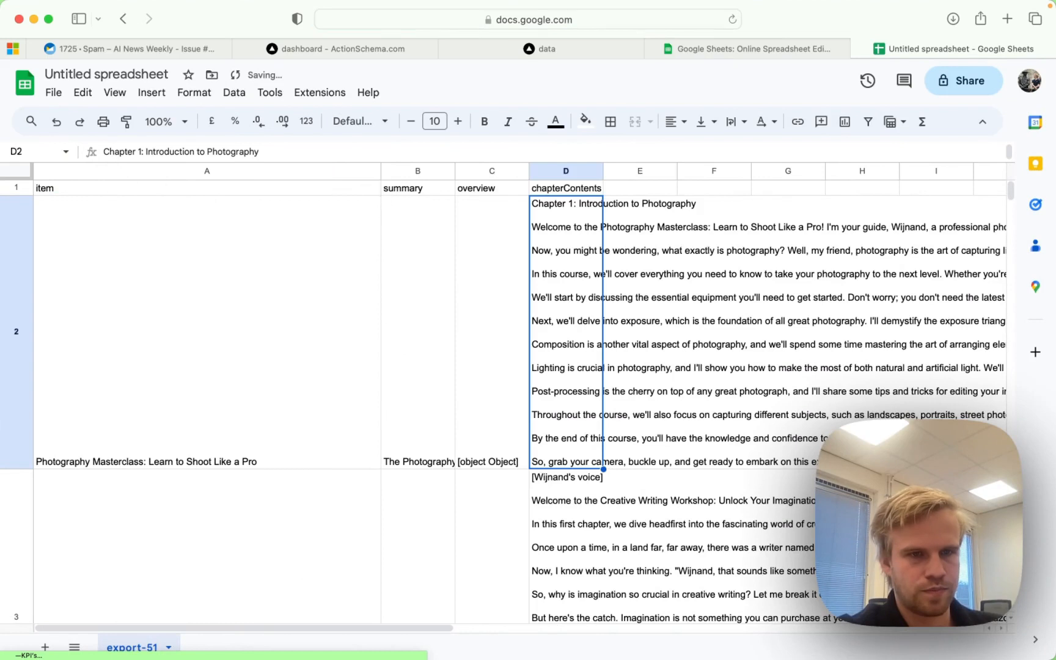
click(245, 428)
click(399, 318)
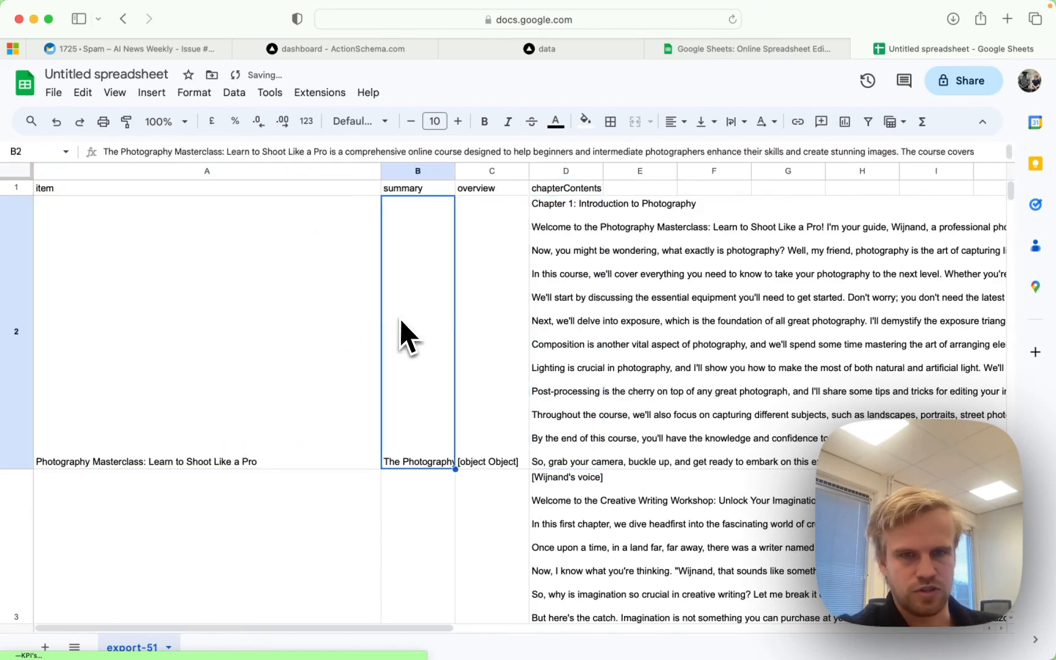
drag(455, 171, 656, 171)
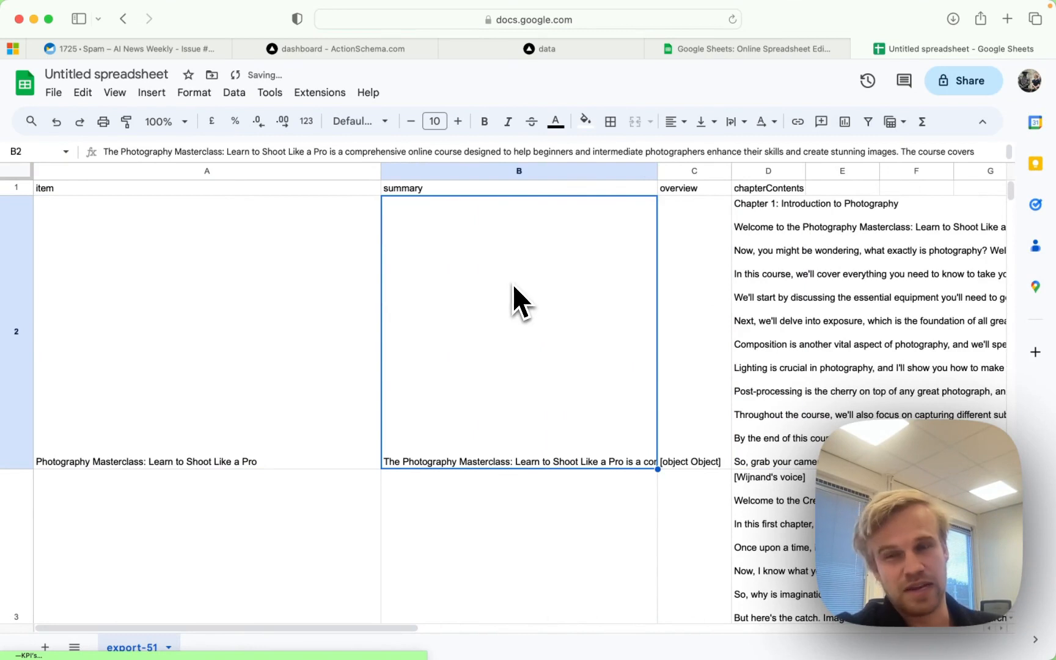
Look through the imported rows, checking the chapter contents and how the course titles in the item column continue down the sheet
click(760, 321)
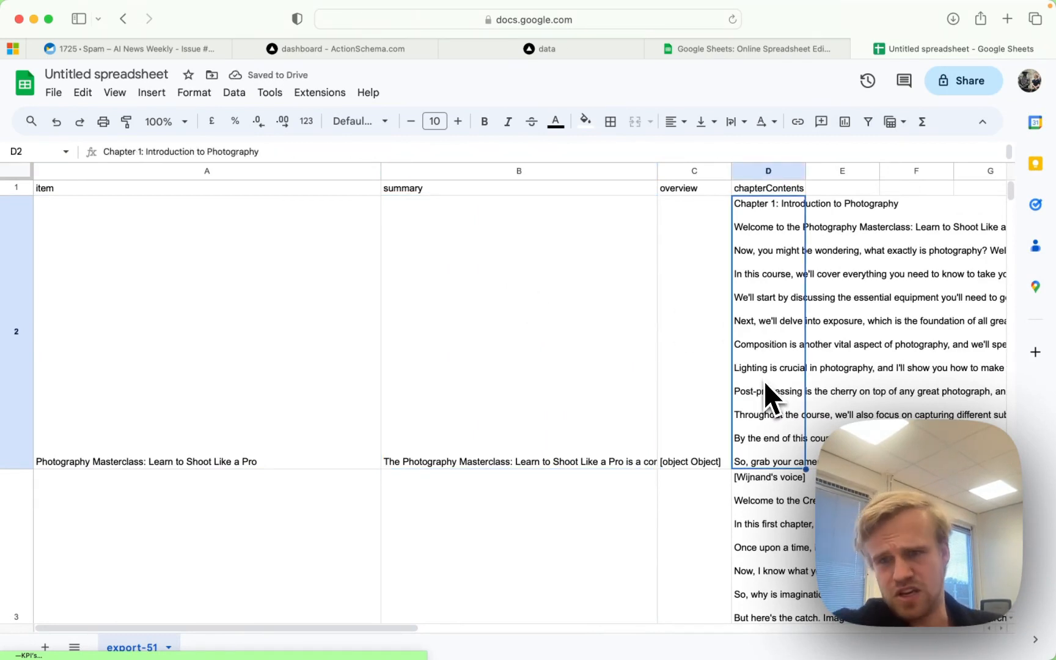
scroll(764, 407, down, 10)
scroll(763, 407, right, 5)
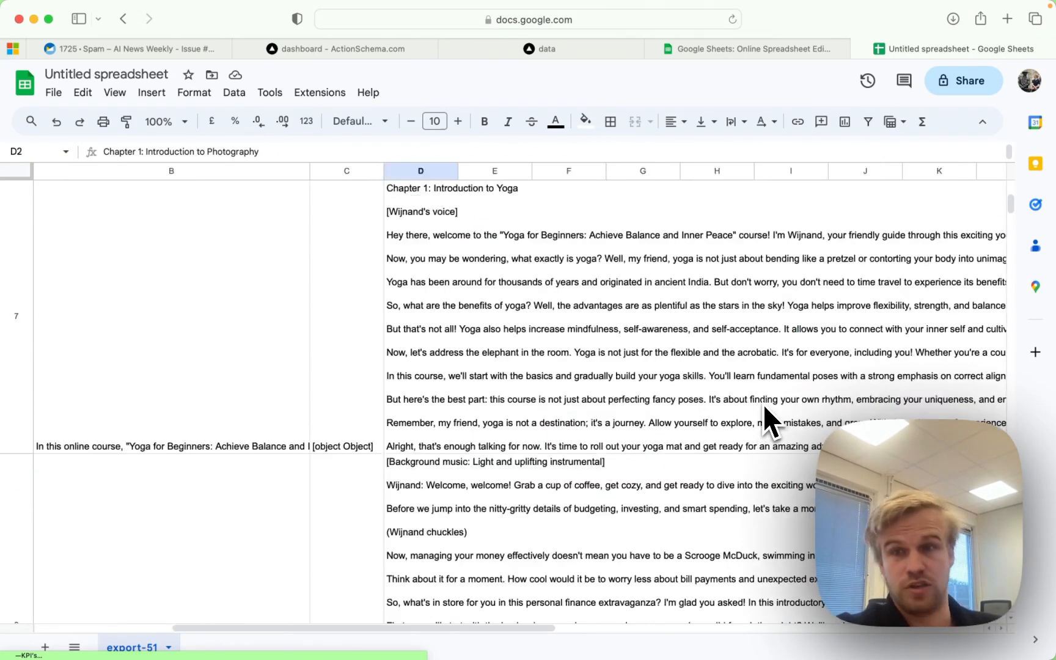
scroll(762, 404, up, 10)
scroll(762, 405, left, 5)
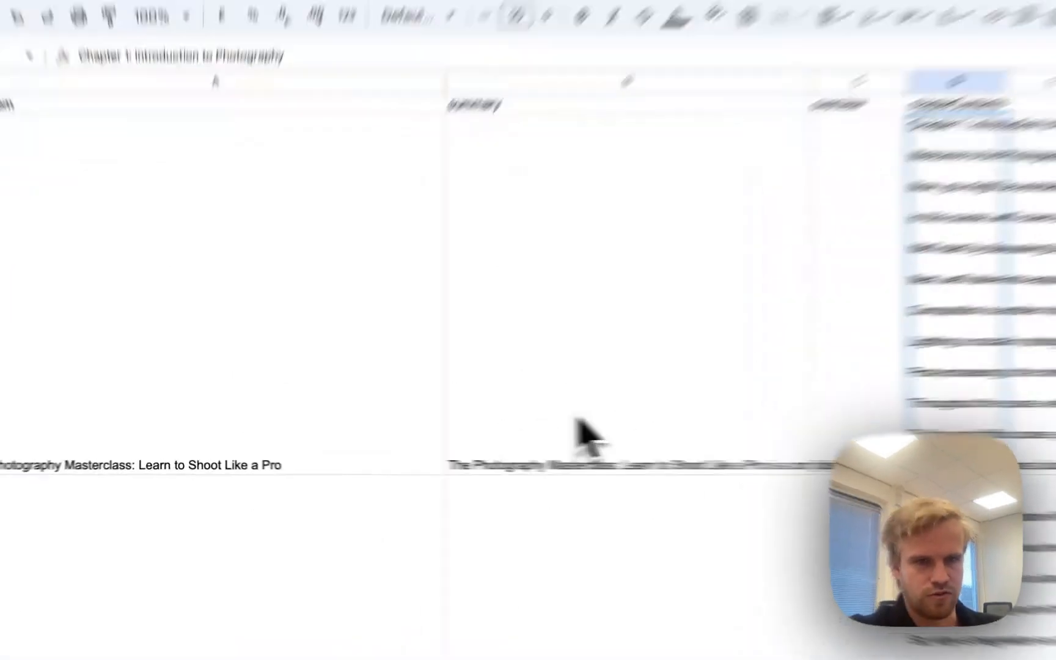
click(265, 408)
click(170, 193)
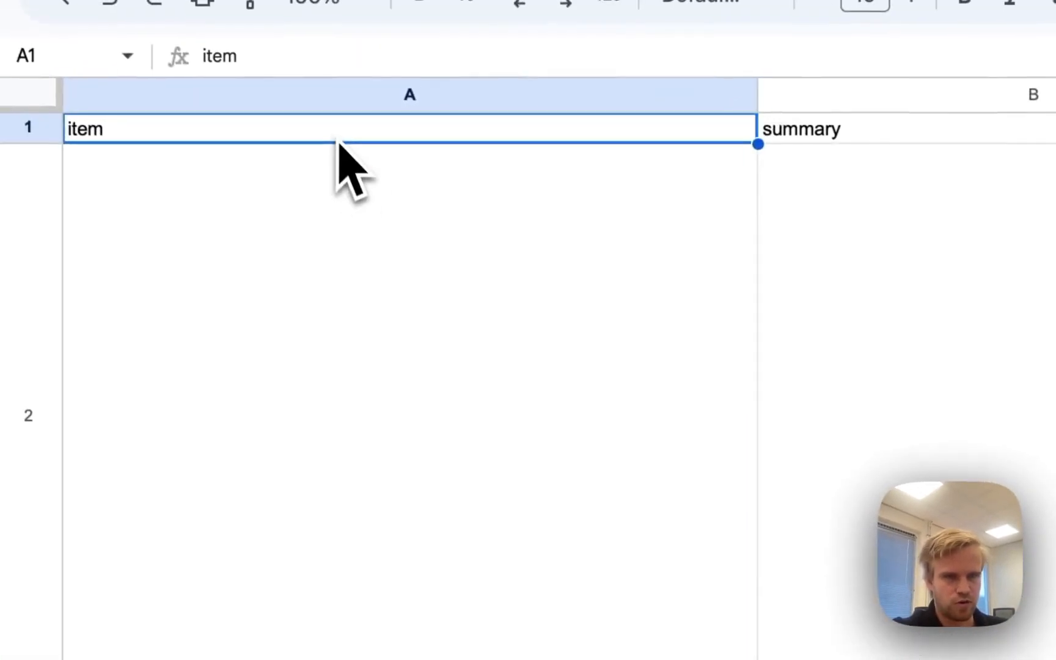
scroll(431, 574, down, 20)
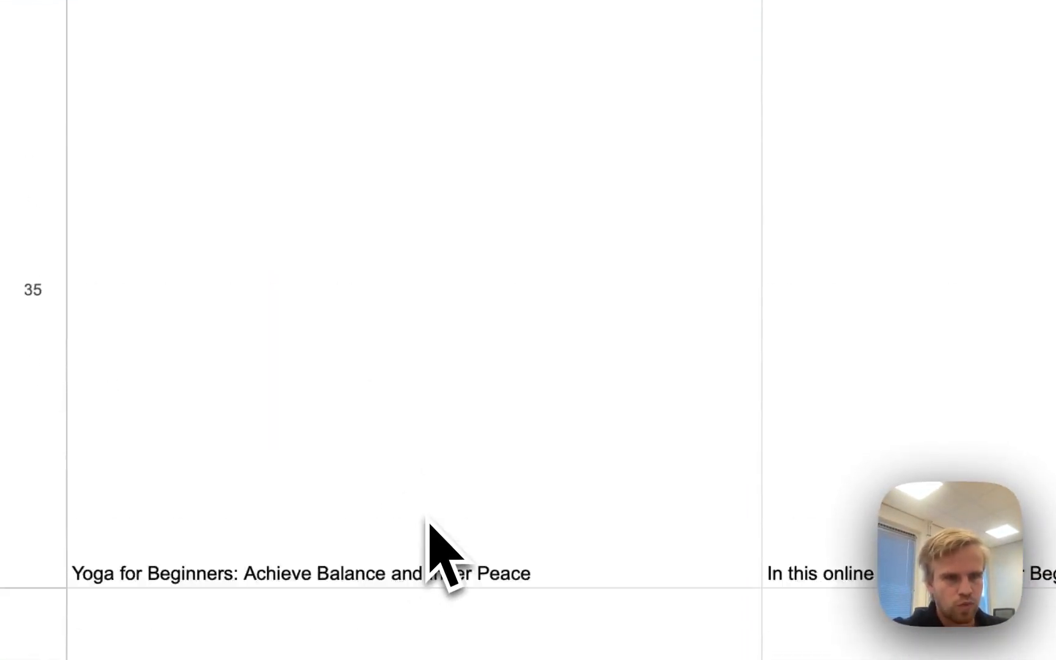
scroll(427, 519, up, 20)
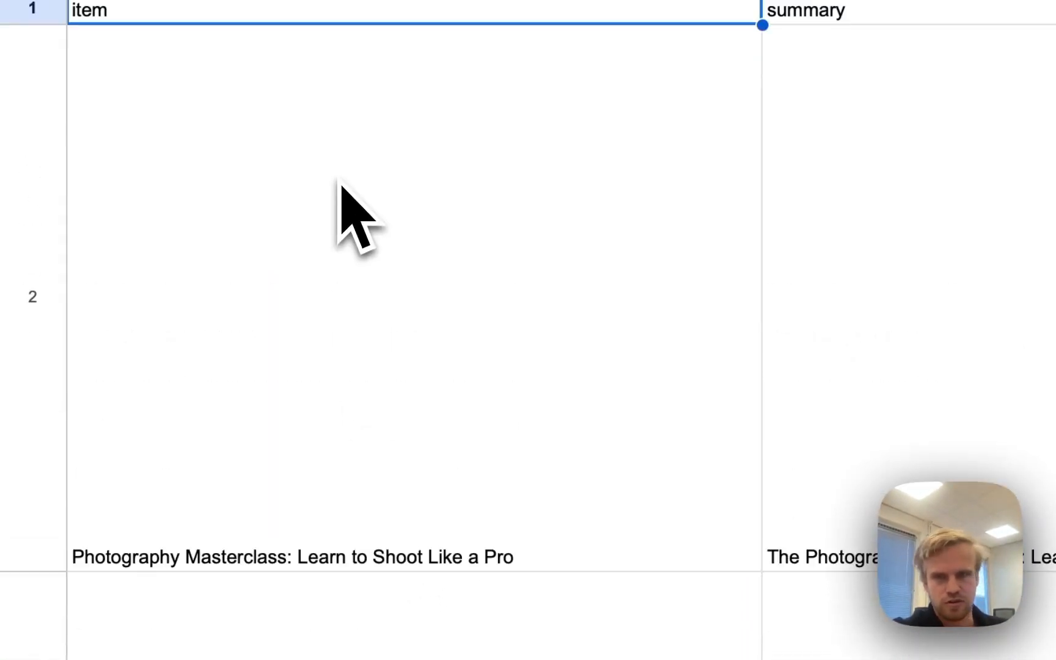
Go down the chapterContents column to examine the chapter texts across courses, and return to the first course's overview cell
click(750, 349)
click(760, 340)
key(shift+Down)
key(shift+Down)
key(shift+Down)
key(shift+Down)
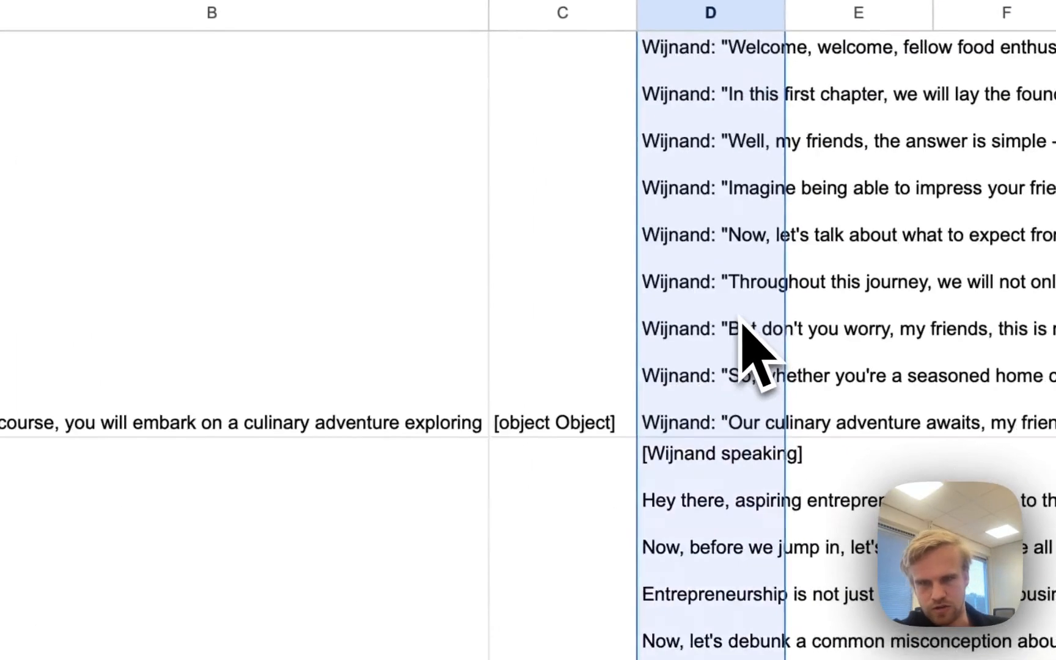
key(shift+Down)
key(shift+Down)
key(shift+Down)
key(shift+Down)
key(shift+Down)
key(shift+Down)
key(shift+Down)
key(shift+Down)
click(351, 313)
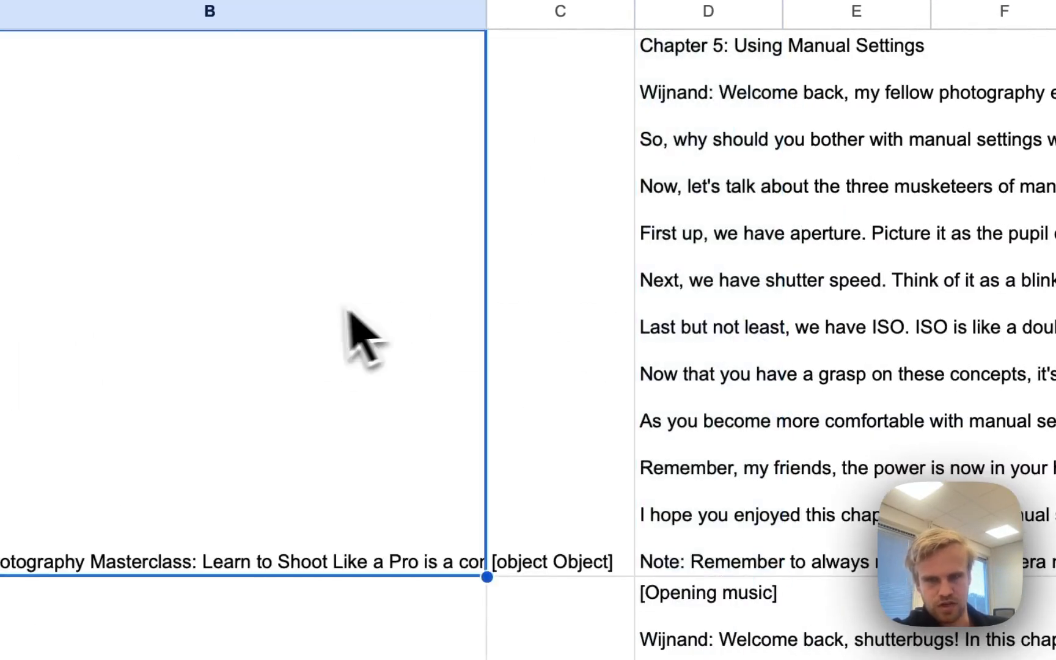
scroll(648, 339, up, 15)
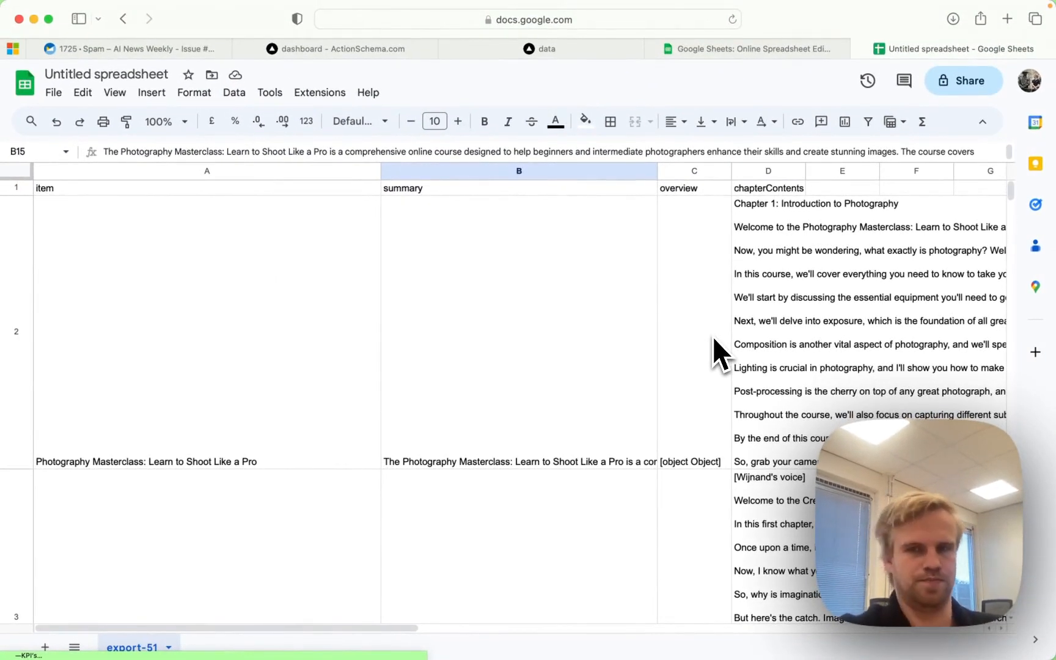
click(713, 336)
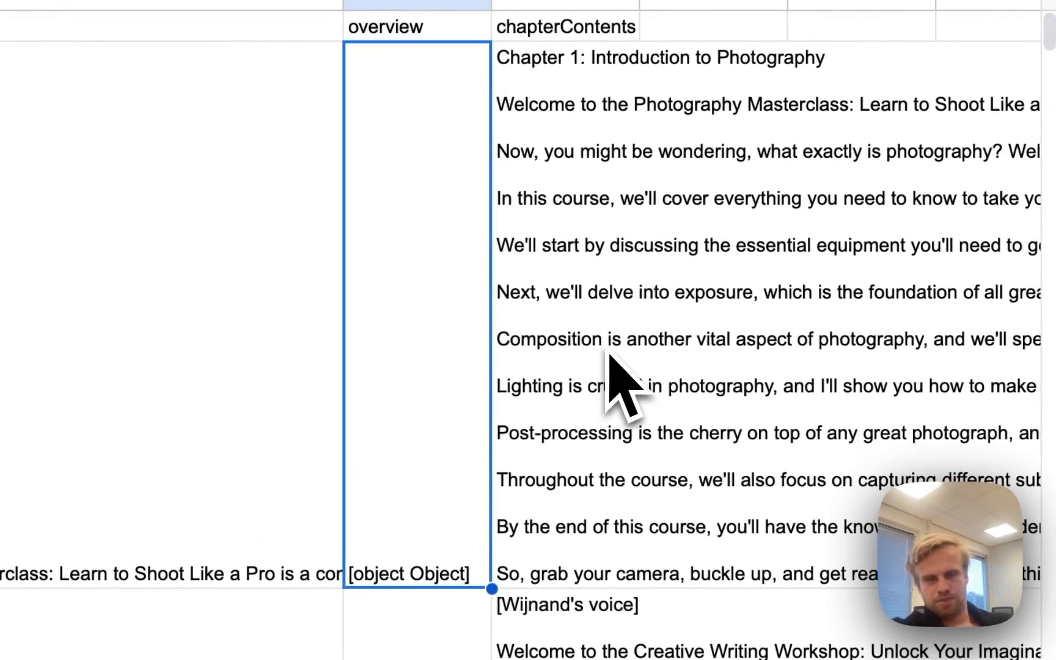